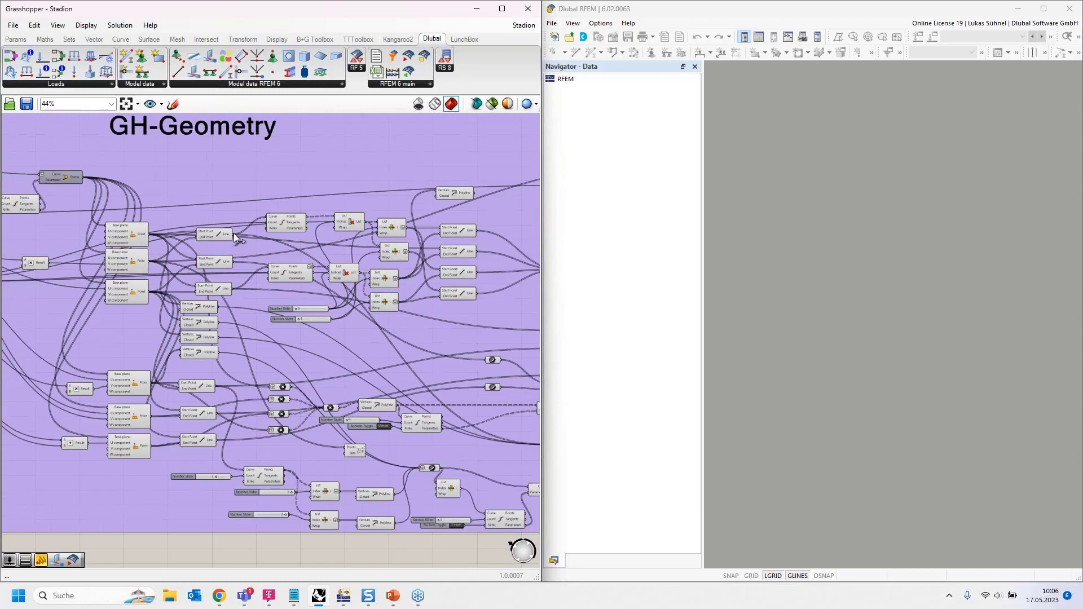
# - Orbit the stadium in Rhino and dock Grasshopper on the left half beside the empty RFEM window
pyautogui.moveTo(284, 21); pyautogui.dragTo(1082, 102)
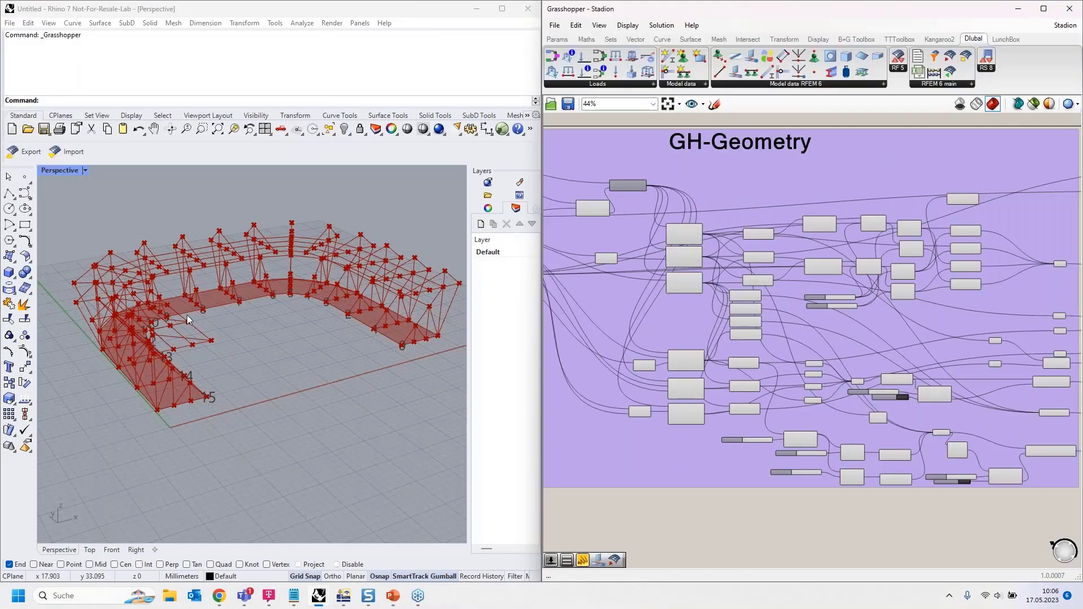
pyautogui.moveTo(188, 314); pyautogui.dragTo(316, 302, button='right')
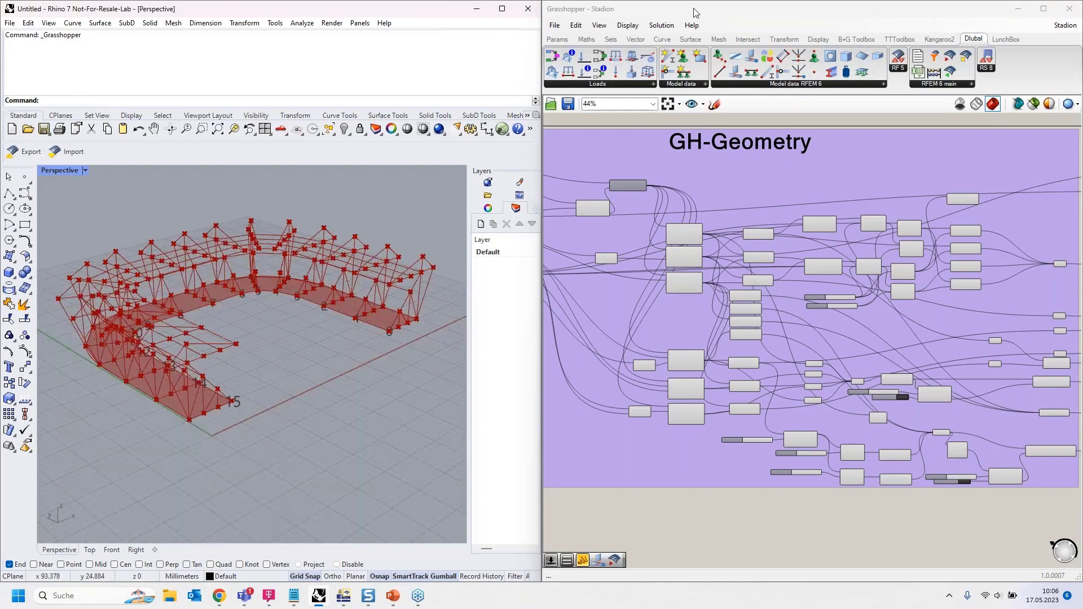
pyautogui.moveTo(691, 11); pyautogui.dragTo(1, 130)
pyautogui.scroll(-1, 496, 282)
pyautogui.moveTo(496, 282); pyautogui.dragTo(0, 259, button='right')
pyautogui.scroll(5, 299, 259)
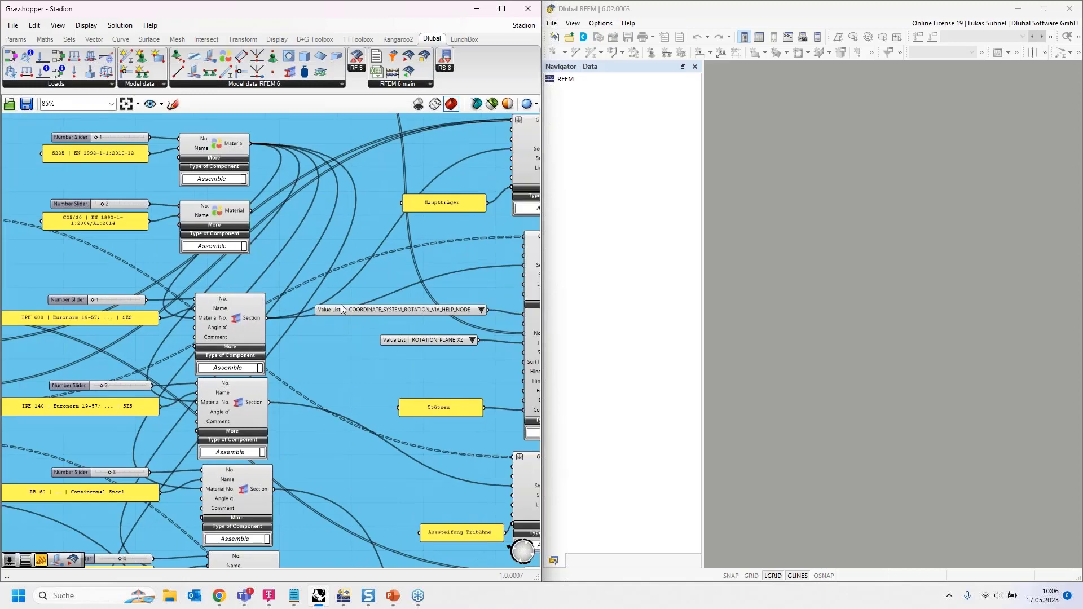
# - Pan through the Member, Thickness and Surface components up to the RFEM Model data header
pyautogui.scroll(-2, 256, 301)
pyautogui.moveTo(471, 195); pyautogui.dragTo(404, 229, button='right')
pyautogui.moveTo(294, 537); pyautogui.dragTo(260, 141, button='right')
pyautogui.scroll(3, 396, 473)
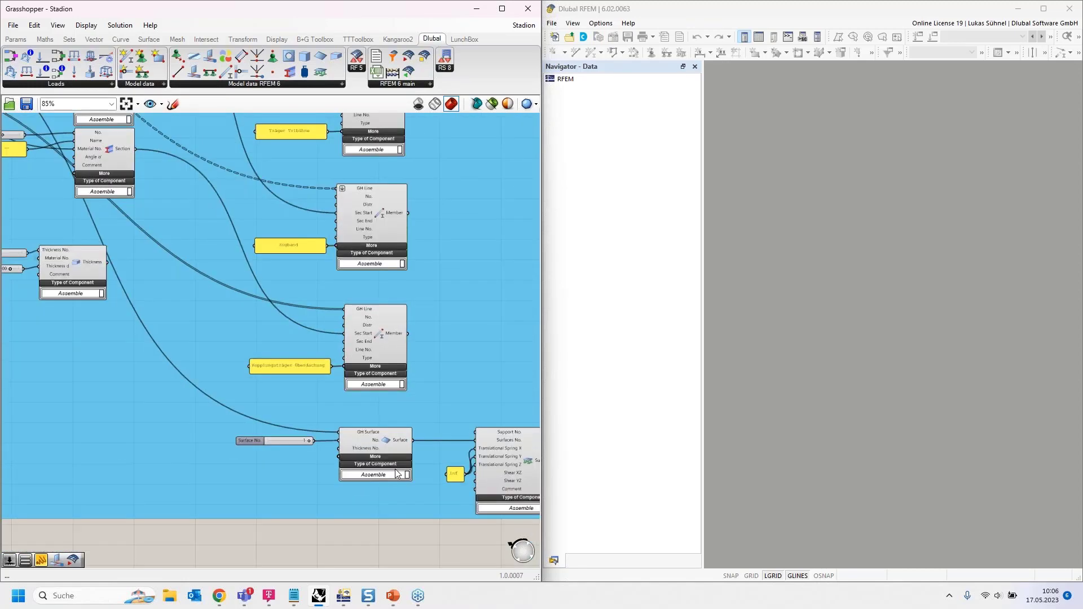
pyautogui.scroll(-2, 425, 478)
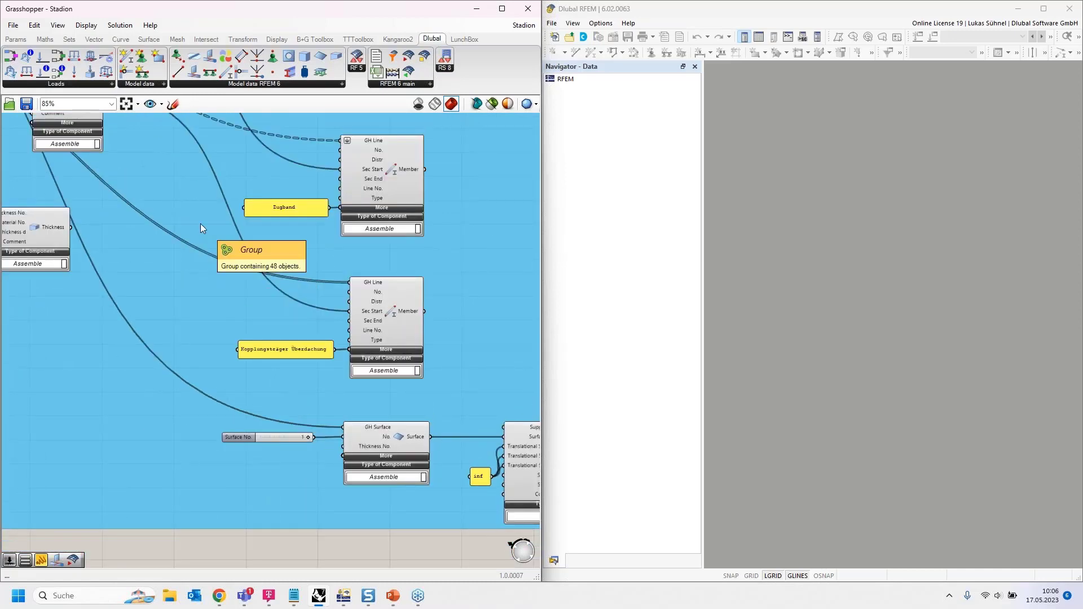
pyautogui.moveTo(190, 212); pyautogui.dragTo(253, 369, button='right')
pyautogui.scroll(-2, 254, 370)
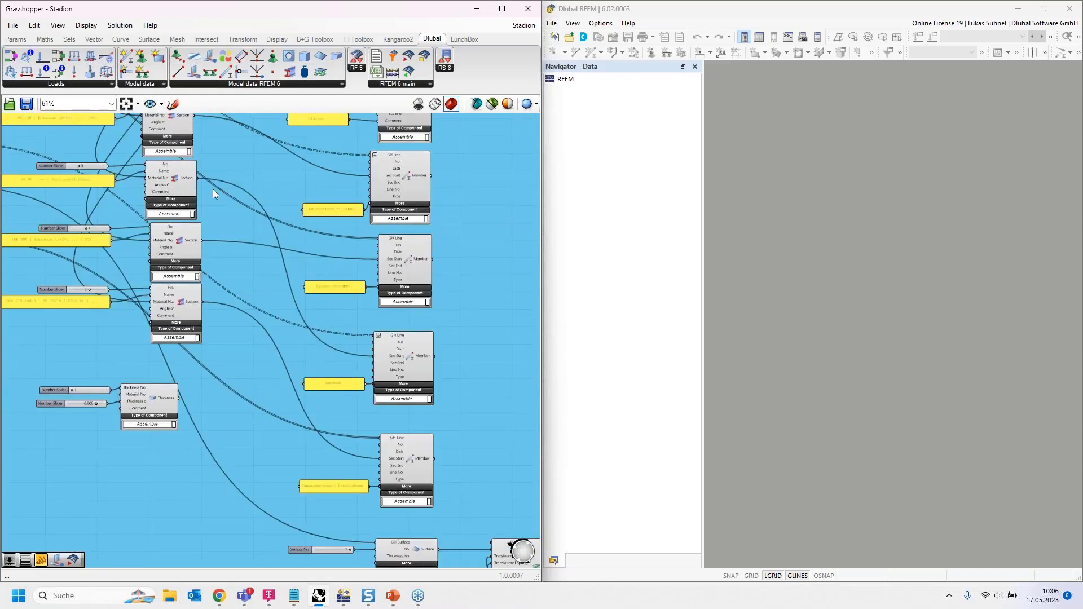
pyautogui.moveTo(214, 194); pyautogui.dragTo(239, 369)
pyautogui.moveTo(255, 198); pyautogui.dragTo(336, 277, button='right')
pyautogui.scroll(1, 162, 273)
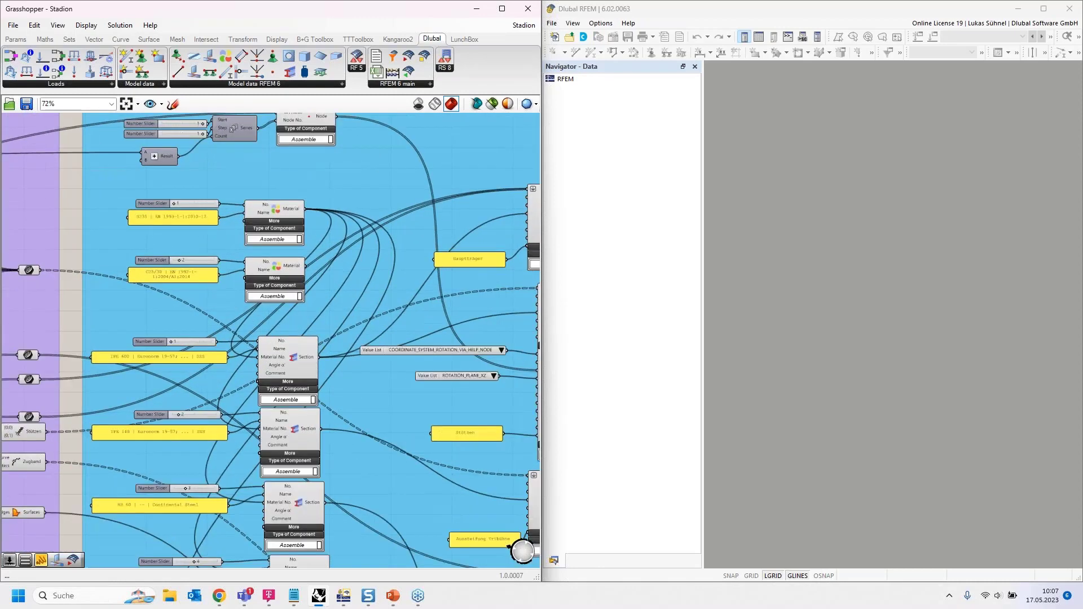
pyautogui.scroll(1, 167, 277)
pyautogui.scroll(1, 167, 282)
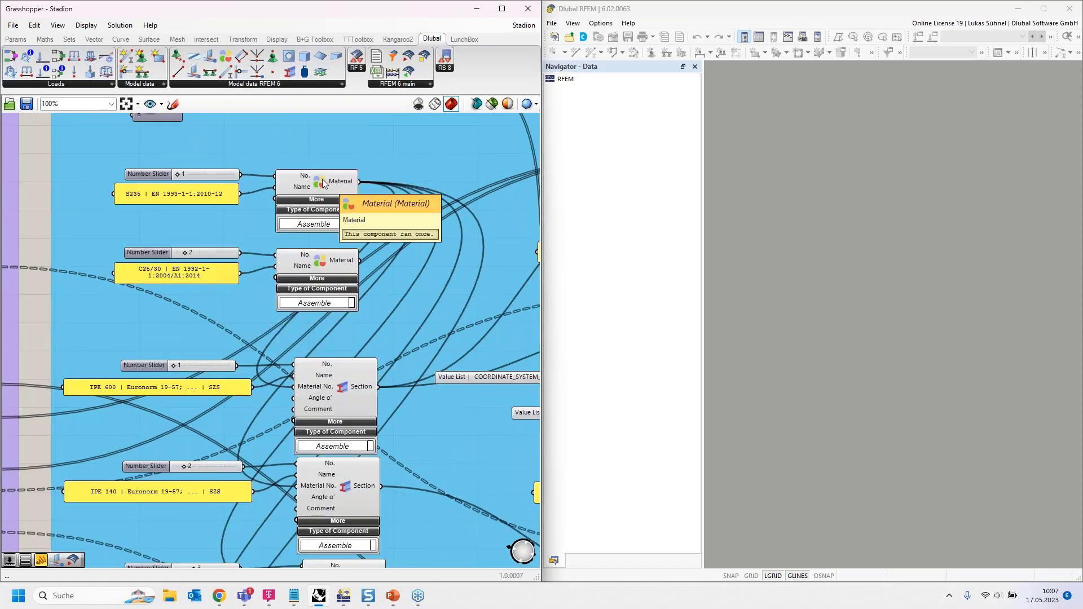
# - Inspect the Material, IPE 600 Section and Thickness components, then select the whole model data group
pyautogui.click(319, 182)
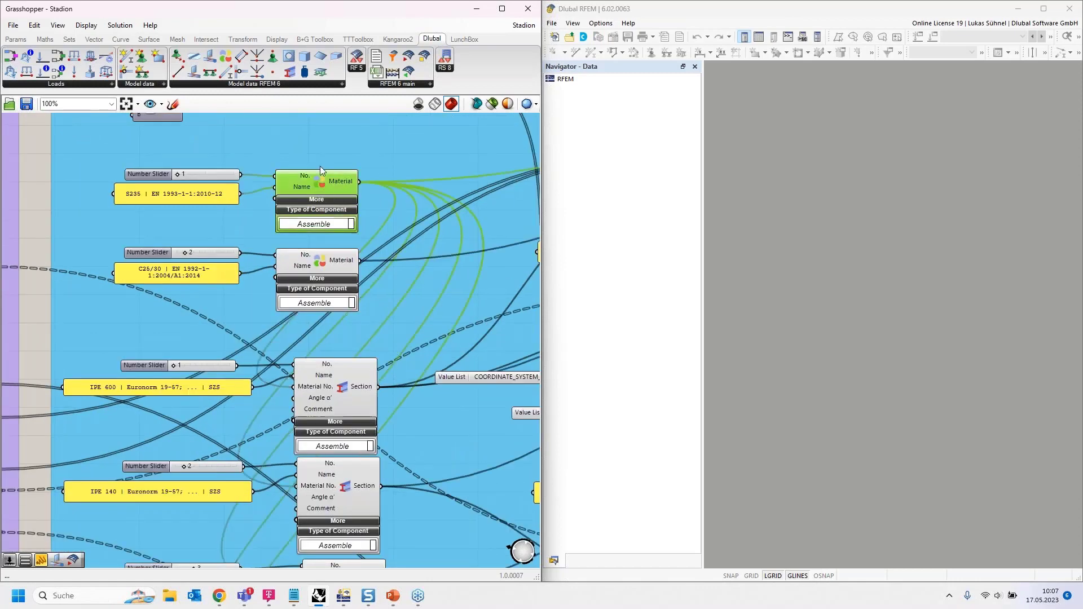
pyautogui.moveTo(406, 417); pyautogui.dragTo(375, 281, button='right')
pyautogui.click(324, 252)
pyautogui.moveTo(409, 436); pyautogui.dragTo(328, 241, button='right')
pyautogui.click(285, 317)
pyautogui.click(252, 404)
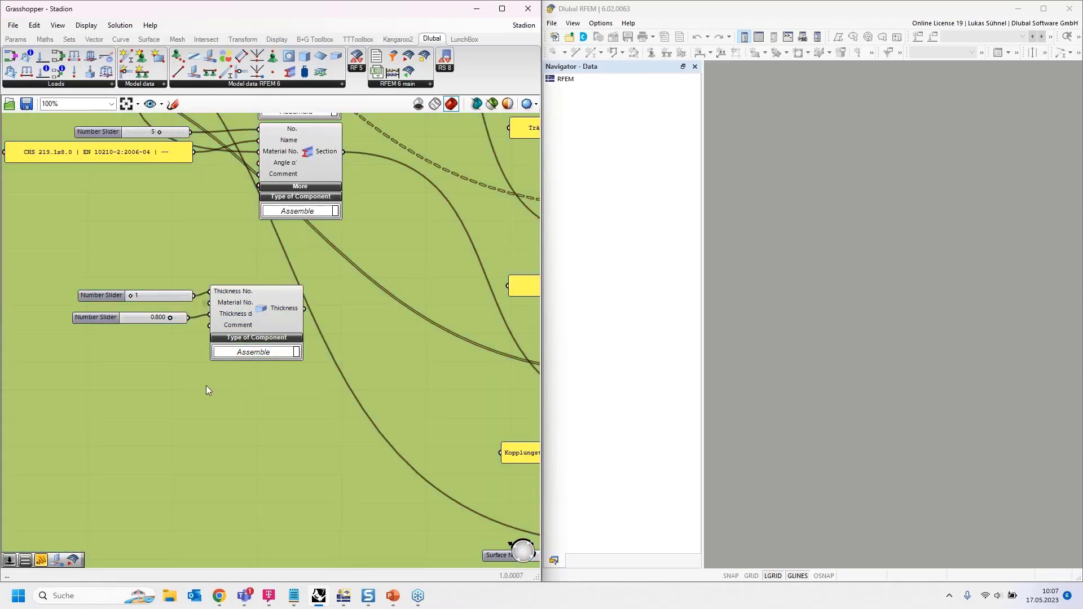
# - Deselect the model data group and zoom out toward the Export group
pyautogui.scroll(-3, 205, 387)
pyautogui.scroll(-2, 205, 387)
pyautogui.click(90, 463)
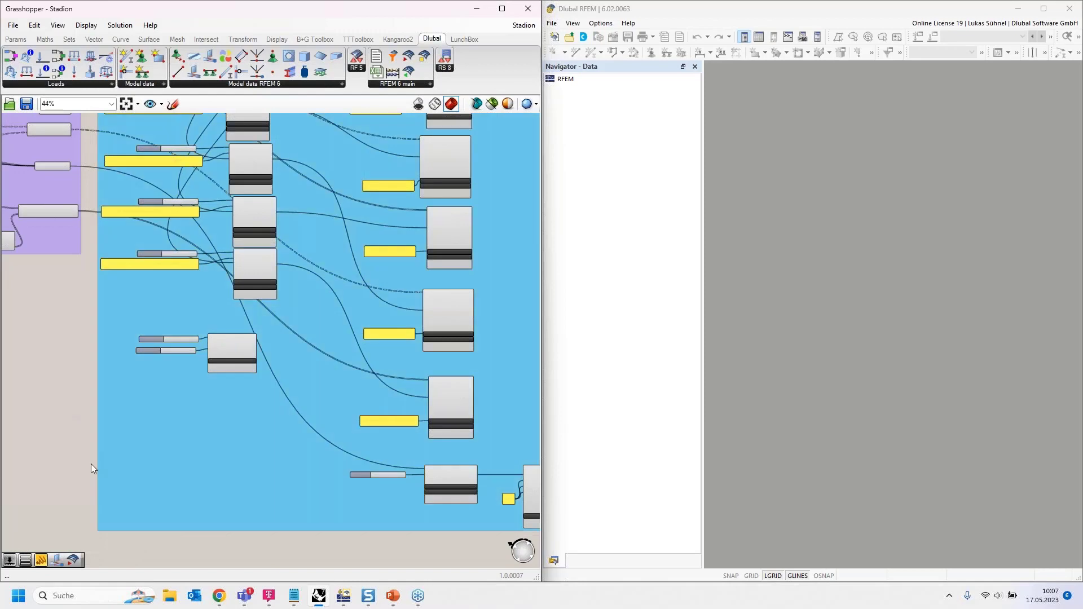
pyautogui.scroll(-1, 90, 465)
pyautogui.scroll(-2, 90, 465)
# - Recompute the Export component via its Run toggle and zoom to 118% on its inputs
pyautogui.moveTo(433, 207); pyautogui.dragTo(337, 399, button='right')
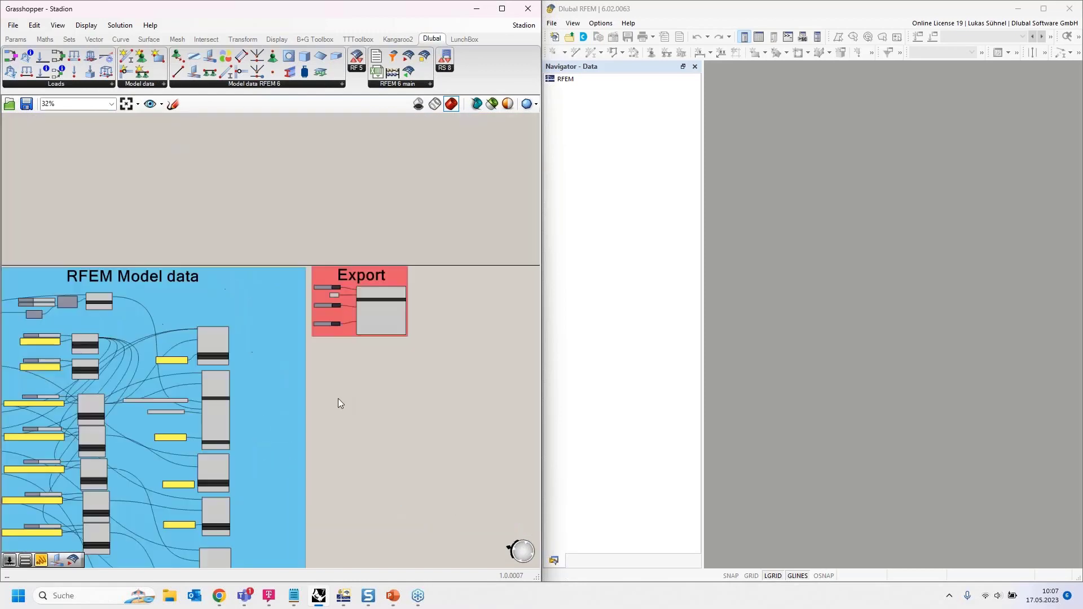
pyautogui.scroll(6, 366, 329)
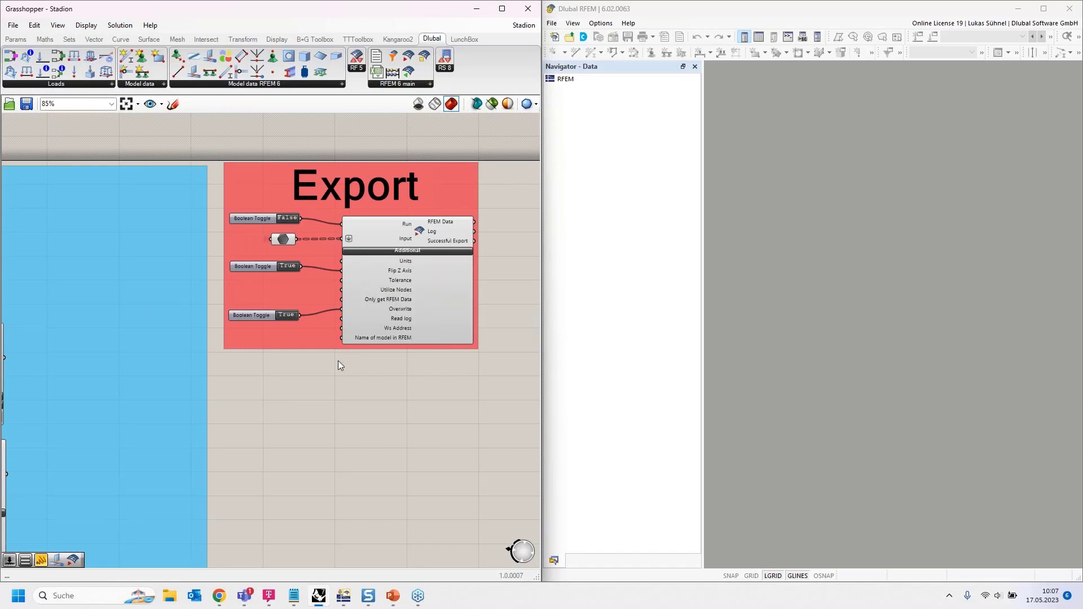
pyautogui.moveTo(285, 403); pyautogui.dragTo(388, 390, button='right')
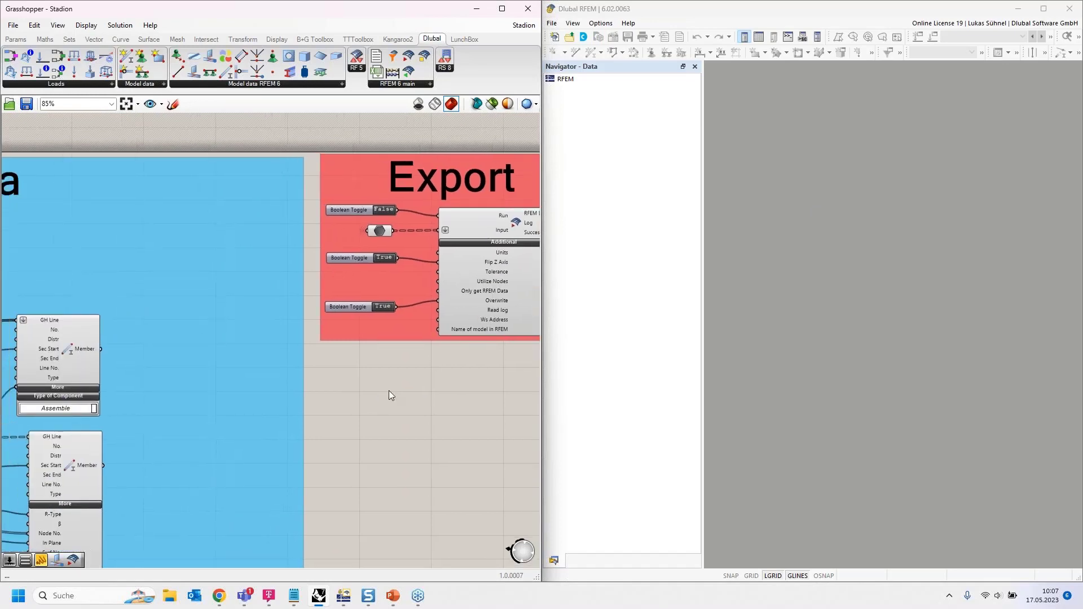
pyautogui.click(381, 211)
pyautogui.moveTo(449, 412); pyautogui.dragTo(417, 416, button='right')
pyautogui.scroll(3, 411, 341)
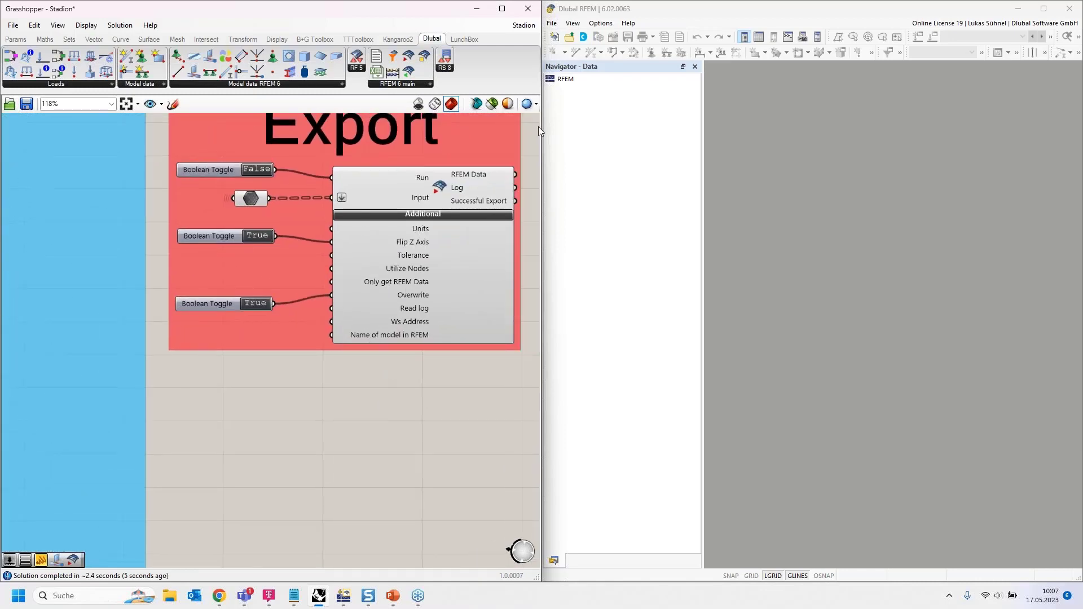
pyautogui.moveTo(542, 70); pyautogui.dragTo(544, 71)
# - Add a 'File1' panel inside the Export group, wired to the Name of model in RFEM input
pyautogui.doubleClick(220, 382)
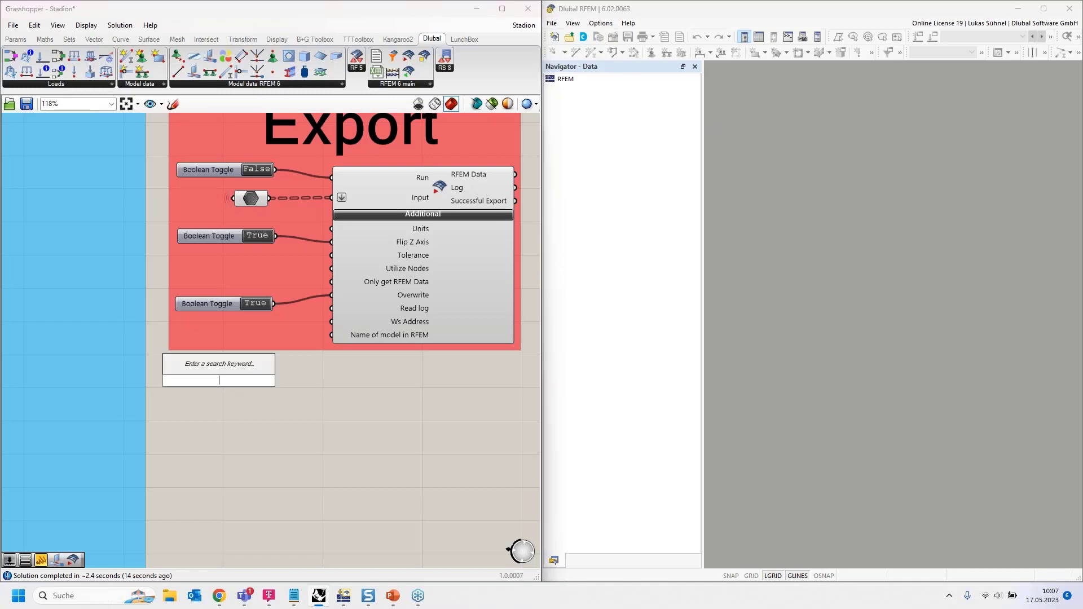
pyautogui.write('"File1')
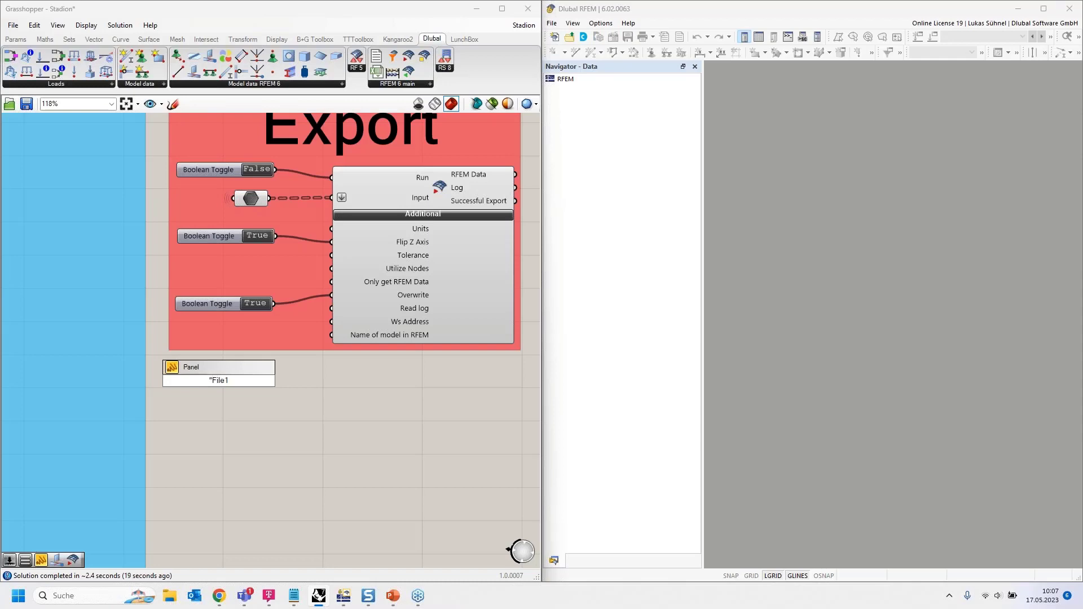
pyautogui.press('Return')
pyautogui.moveTo(309, 352); pyautogui.dragTo(329, 336)
pyautogui.moveTo(227, 381); pyautogui.dragTo(242, 340)
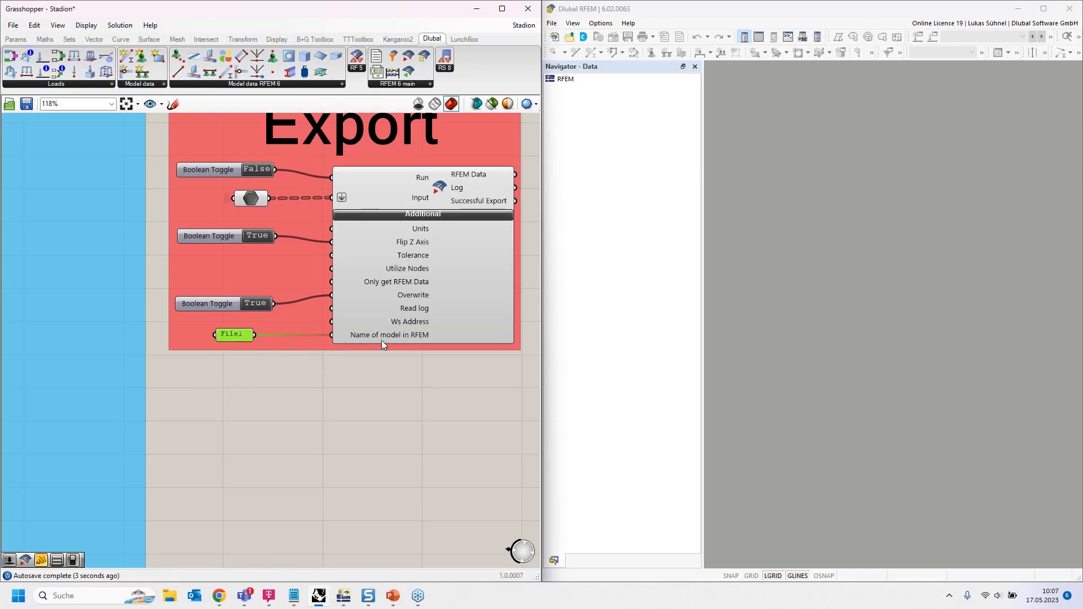
pyautogui.click(288, 393)
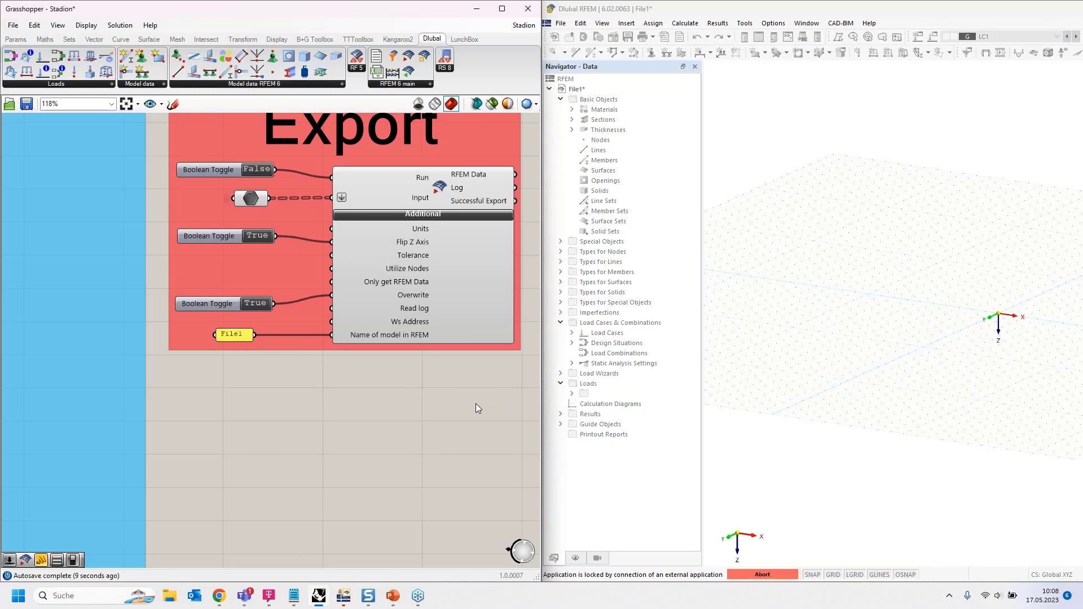
# - Export the stadium to File1 by toggling Run on and off, then delete all RFEM geometry
pyautogui.click(256, 168)
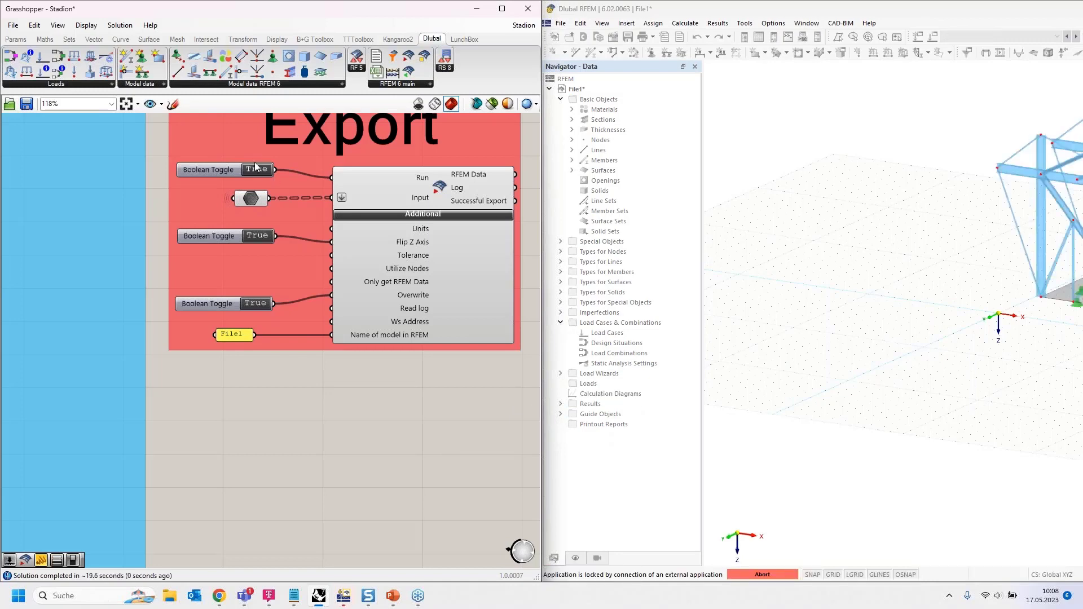
pyautogui.click(256, 170)
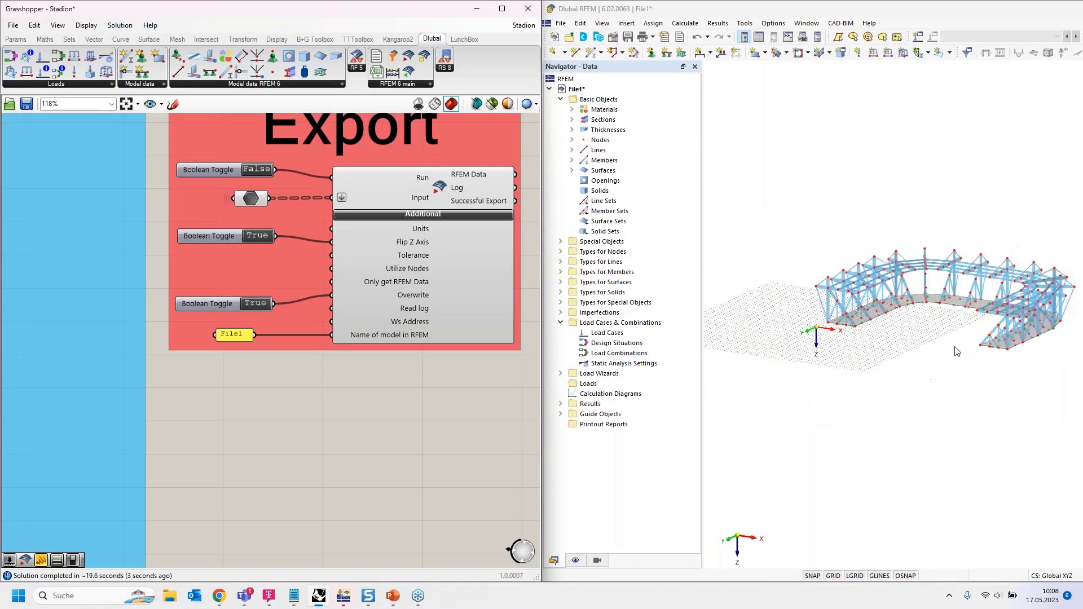
pyautogui.moveTo(957, 351); pyautogui.dragTo(873, 389, button='middle')
pyautogui.scroll(3, 872, 356)
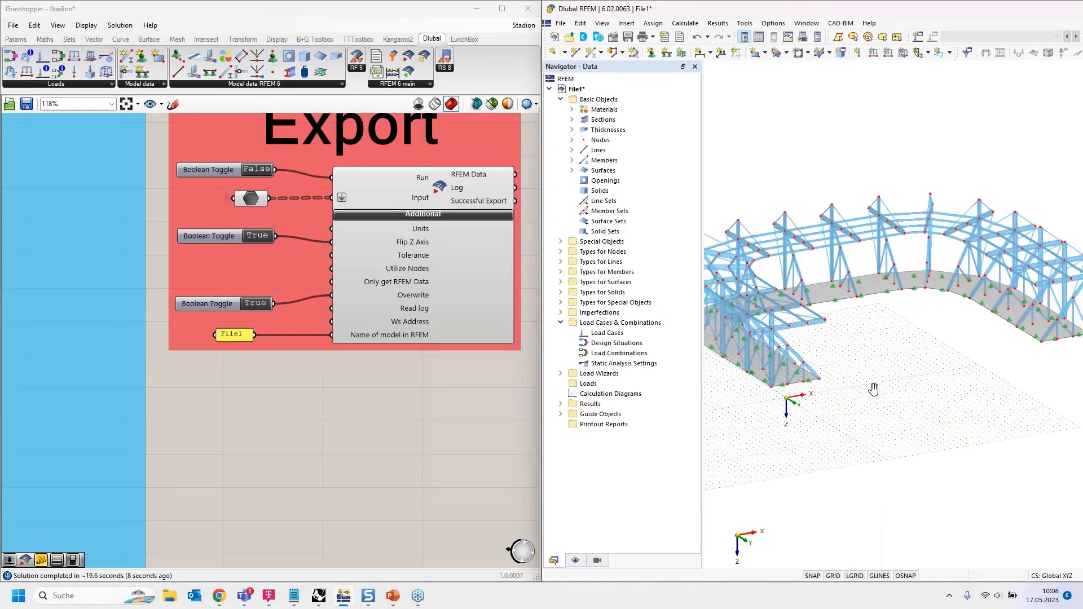
pyautogui.scroll(-2, 873, 389)
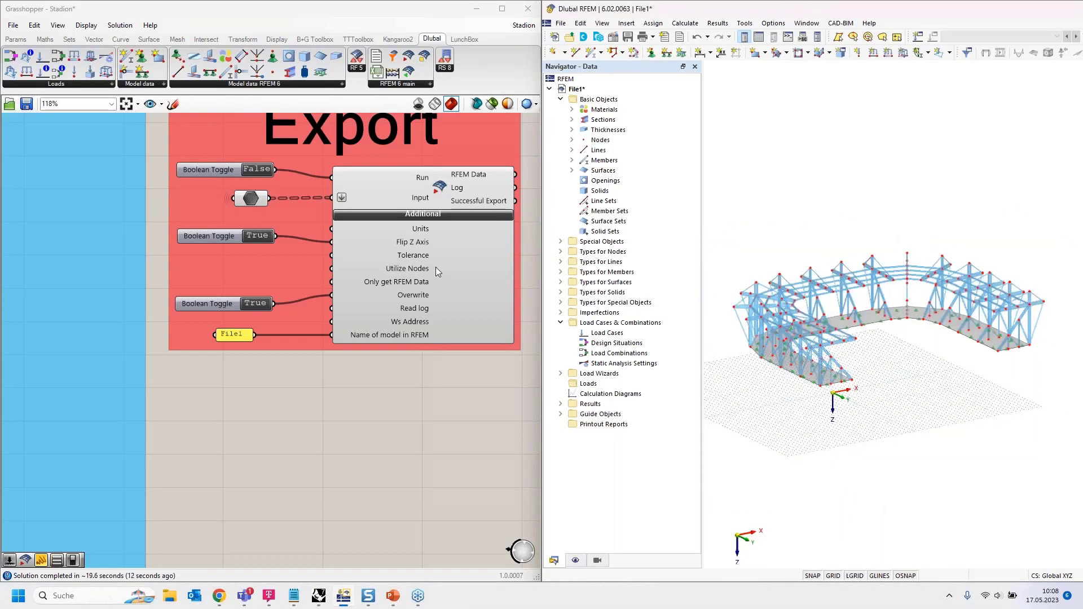
pyautogui.moveTo(722, 109); pyautogui.dragTo(1076, 427)
pyautogui.press('Delete')
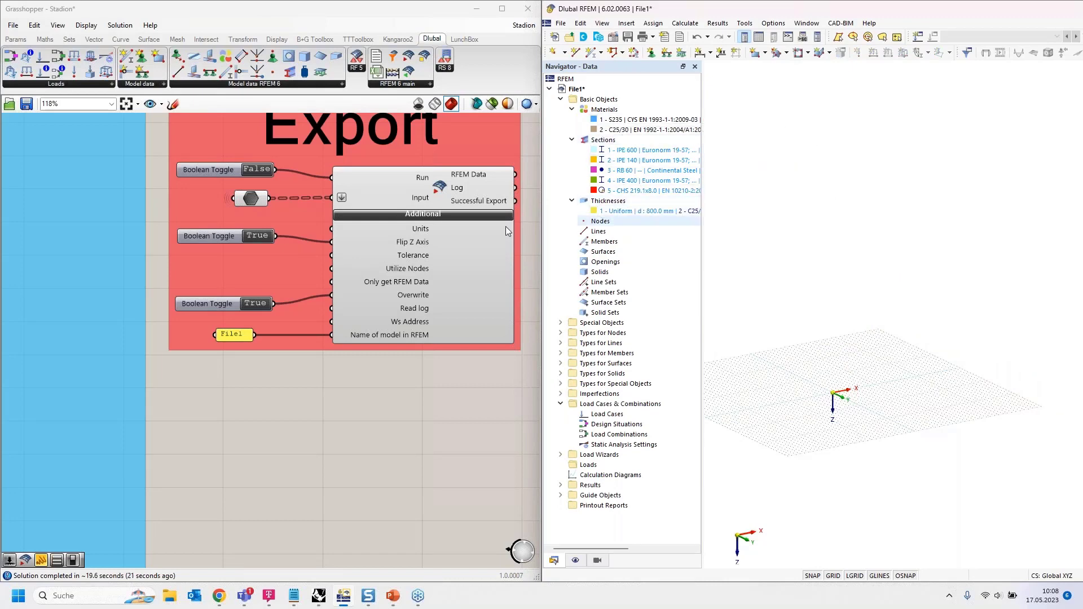
pyautogui.scroll(-5, 485, 282)
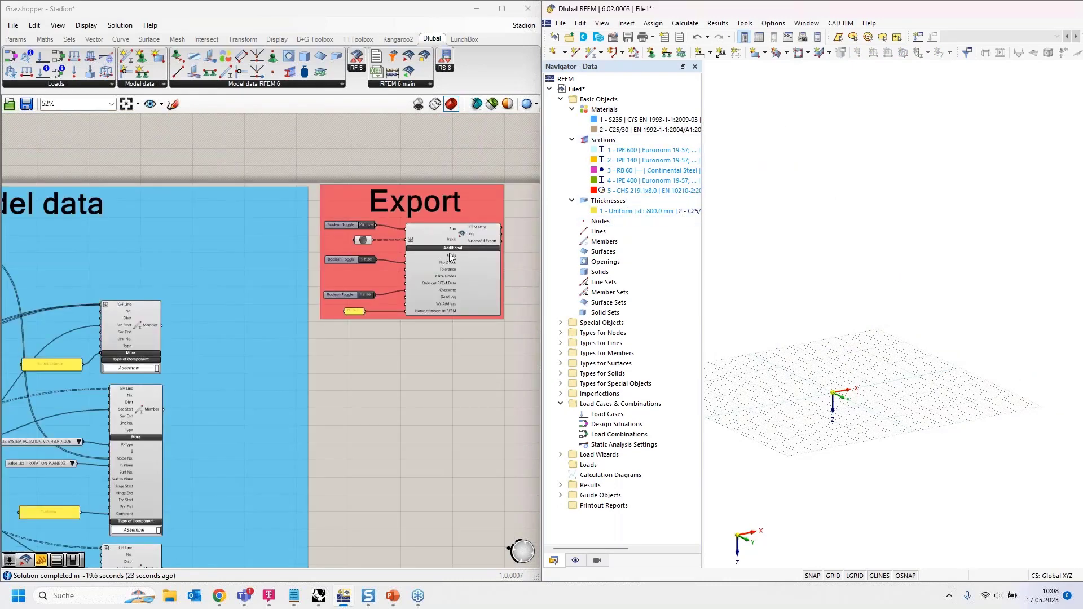
pyautogui.scroll(-2, 452, 257)
pyautogui.moveTo(237, 316); pyautogui.dragTo(344, 220, button='right')
pyautogui.scroll(-2, 344, 220)
pyautogui.moveTo(168, 449); pyautogui.dragTo(286, 197)
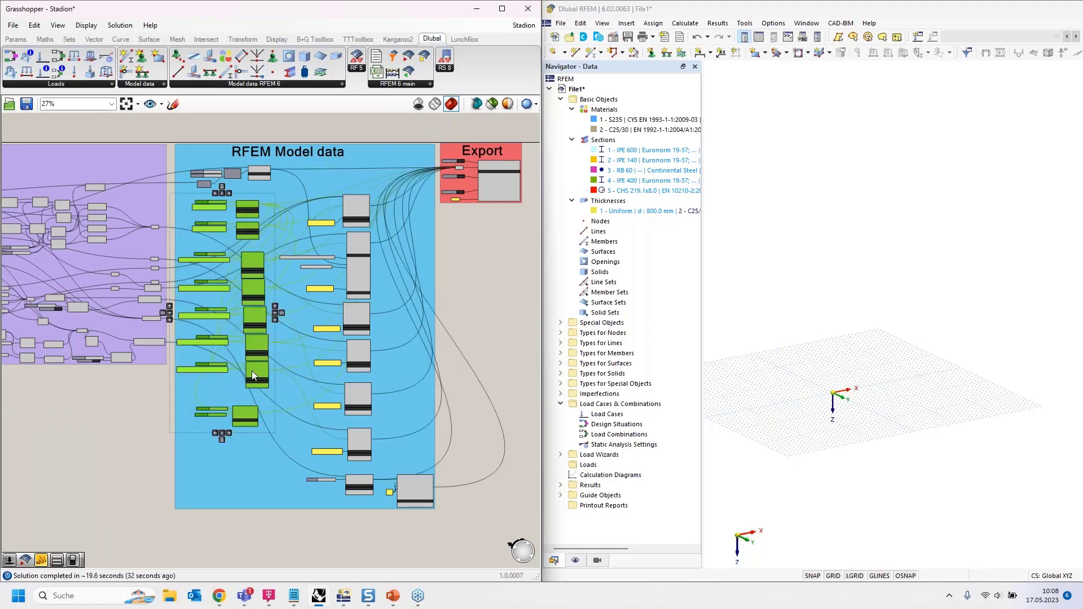
pyautogui.scroll(8, 262, 322)
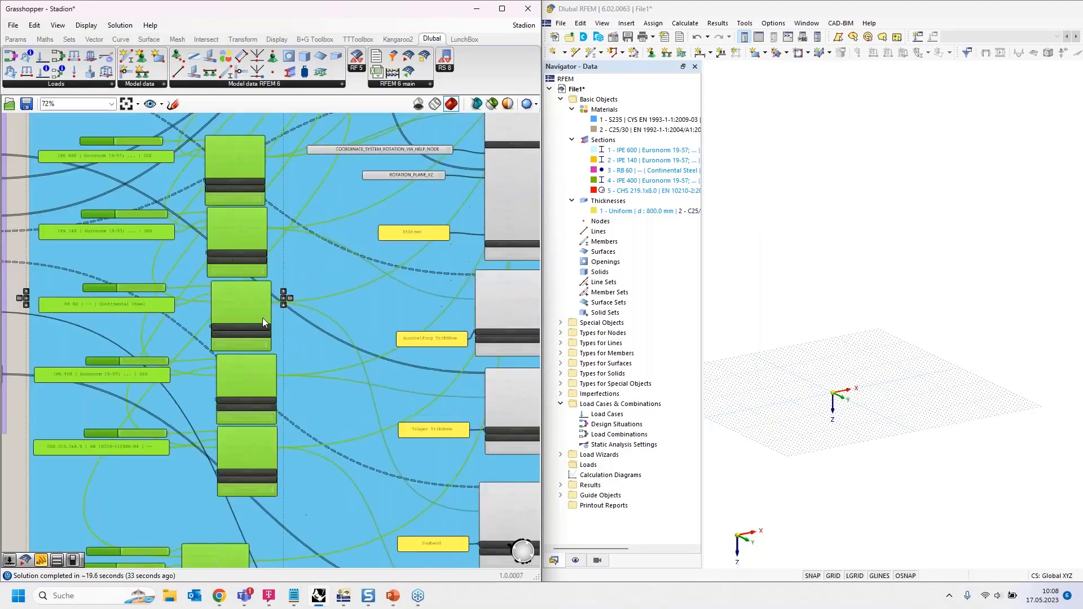
pyautogui.scroll(-8, 266, 316)
pyautogui.moveTo(288, 555); pyautogui.dragTo(400, 216)
pyautogui.click(465, 286)
pyautogui.scroll(9, 351, 226)
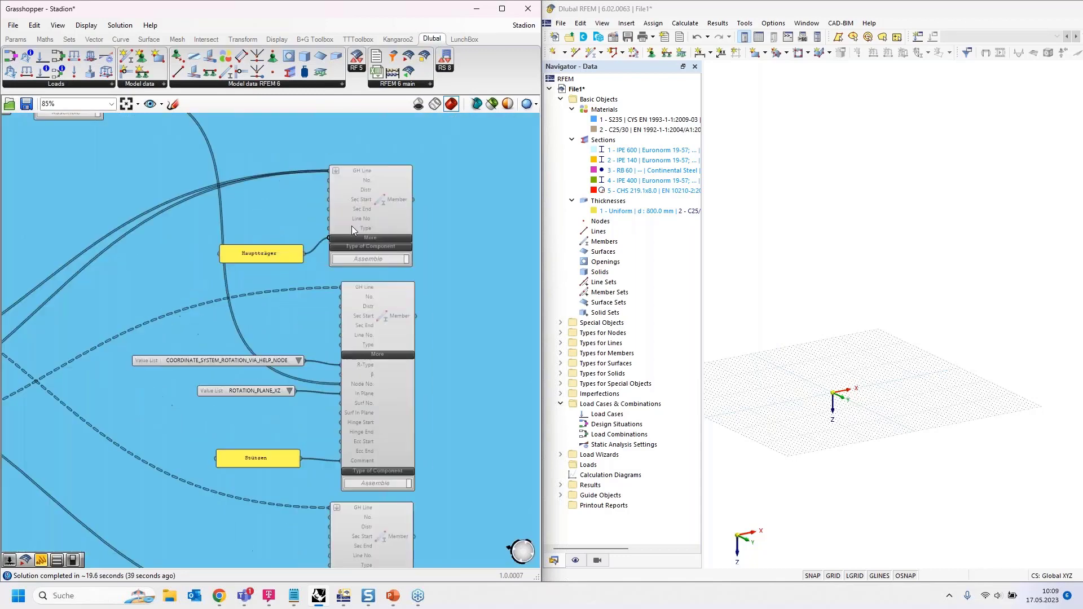
pyautogui.scroll(-6, 398, 252)
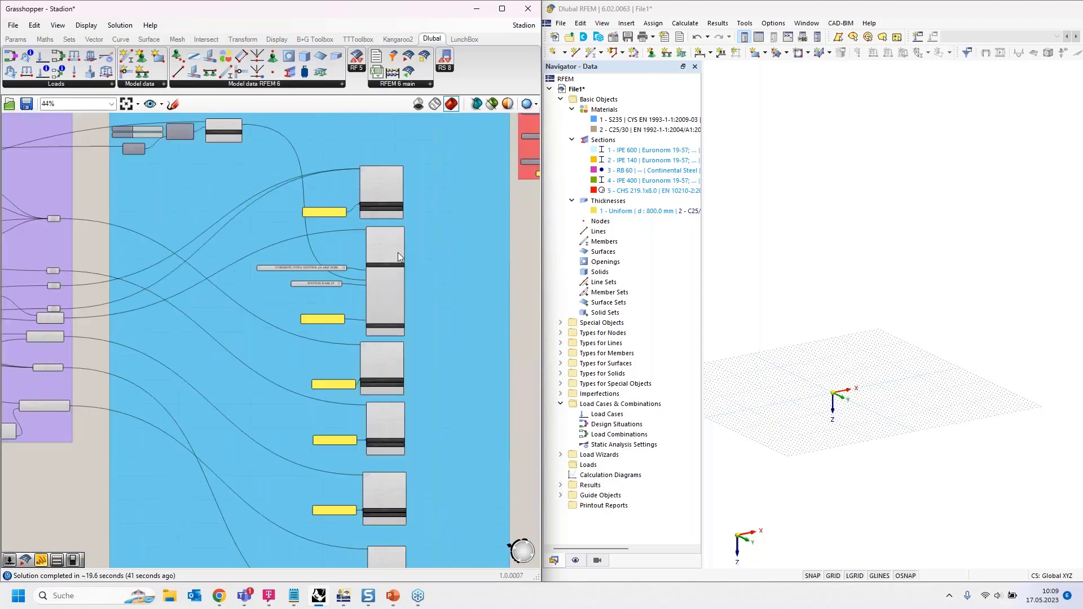
pyautogui.scroll(7, 361, 232)
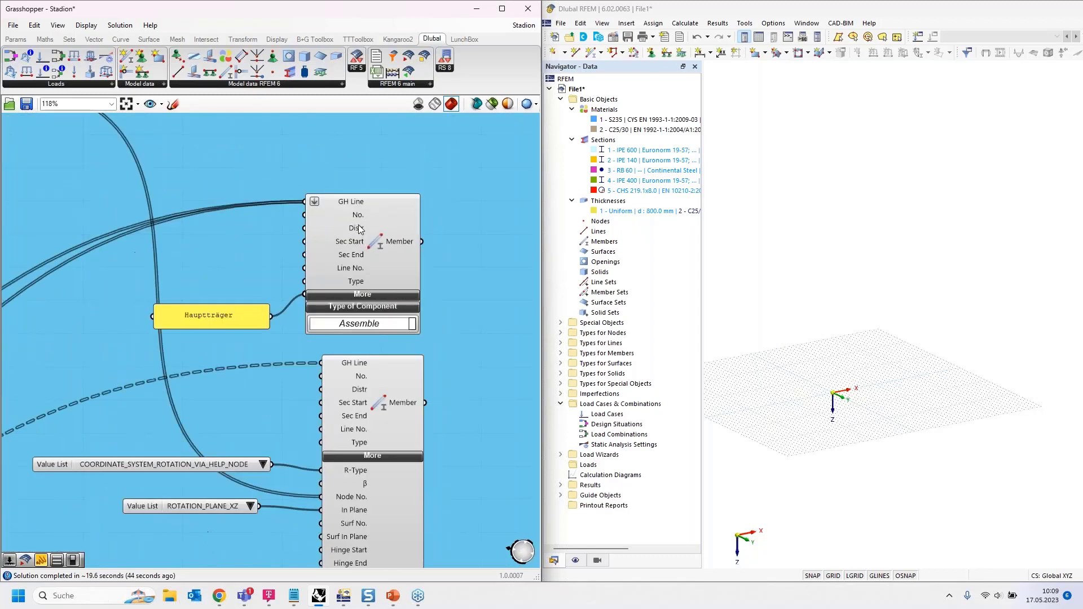
pyautogui.moveTo(214, 259); pyautogui.dragTo(273, 248, button='right')
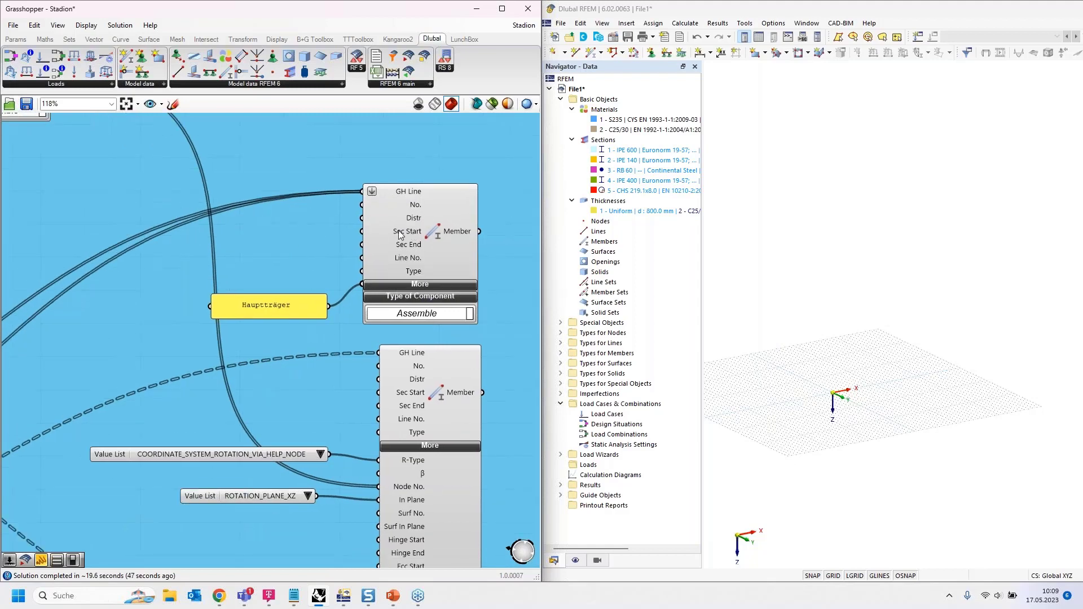
pyautogui.click(438, 235)
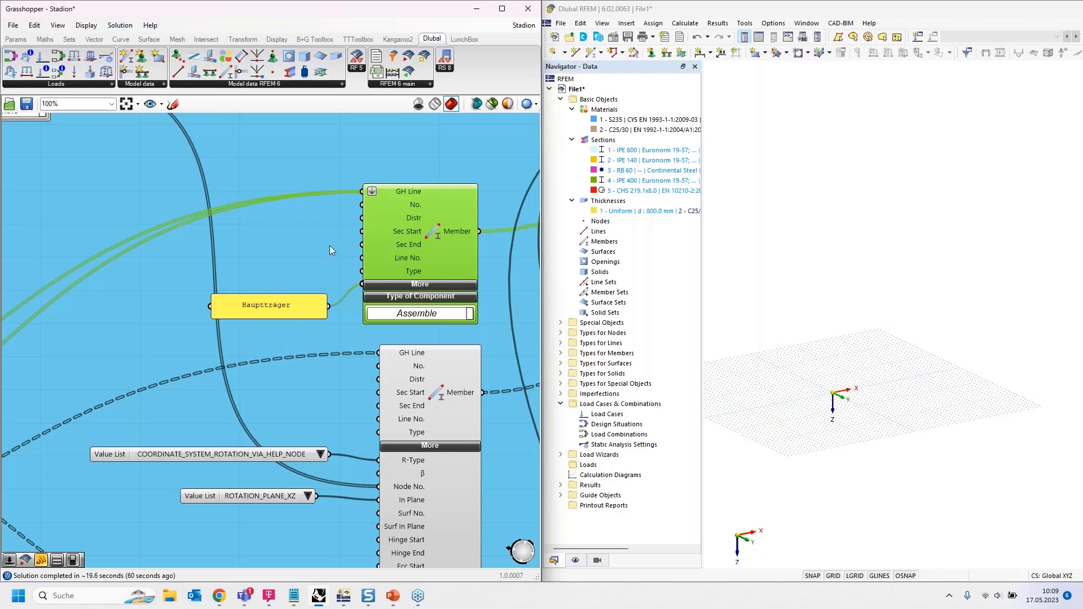
pyautogui.scroll(-5, 329, 245)
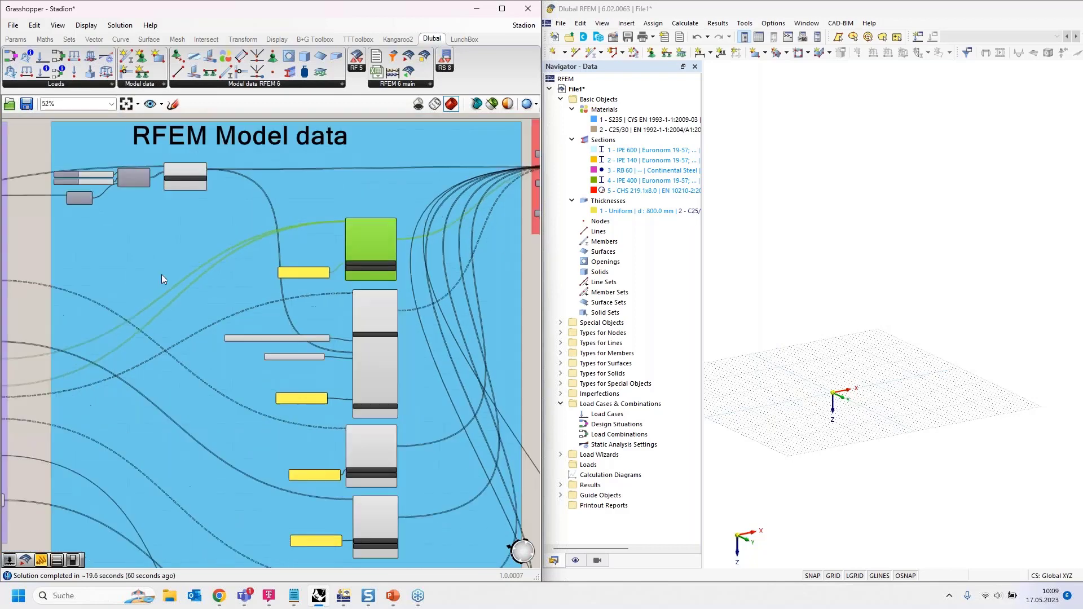
pyautogui.scroll(3, 171, 250)
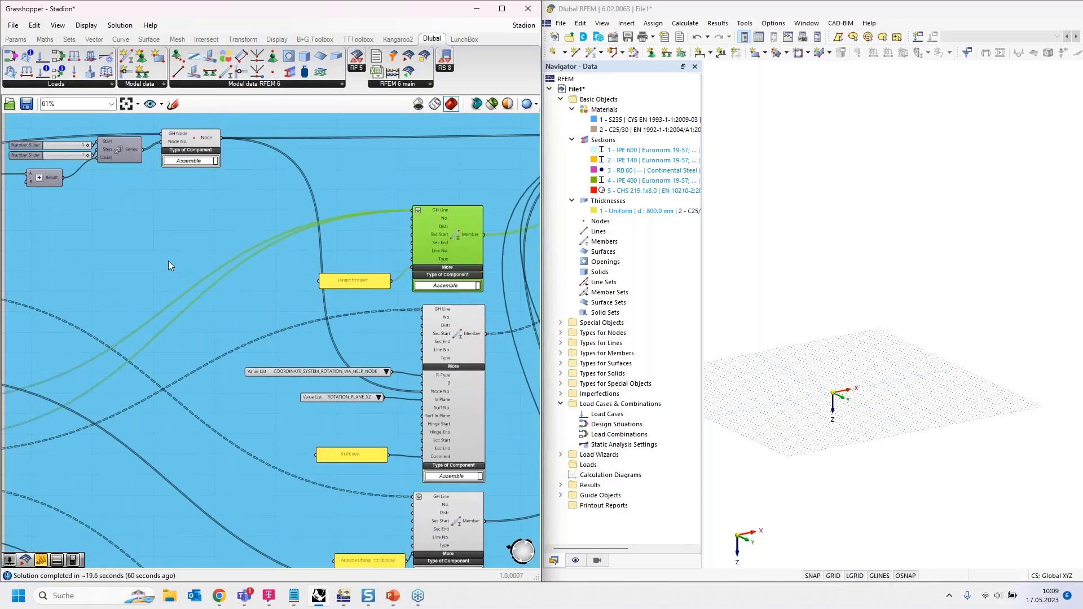
pyautogui.scroll(-1, 168, 261)
pyautogui.scroll(-1, 168, 261)
pyautogui.scroll(1, 276, 267)
pyautogui.scroll(3, 392, 238)
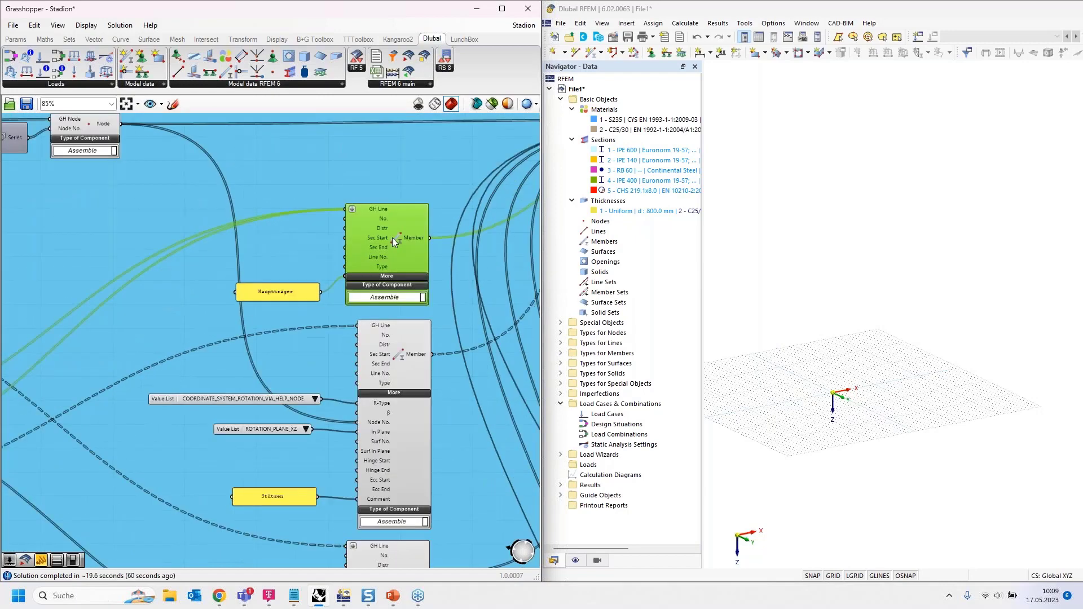
pyautogui.scroll(-2, 446, 228)
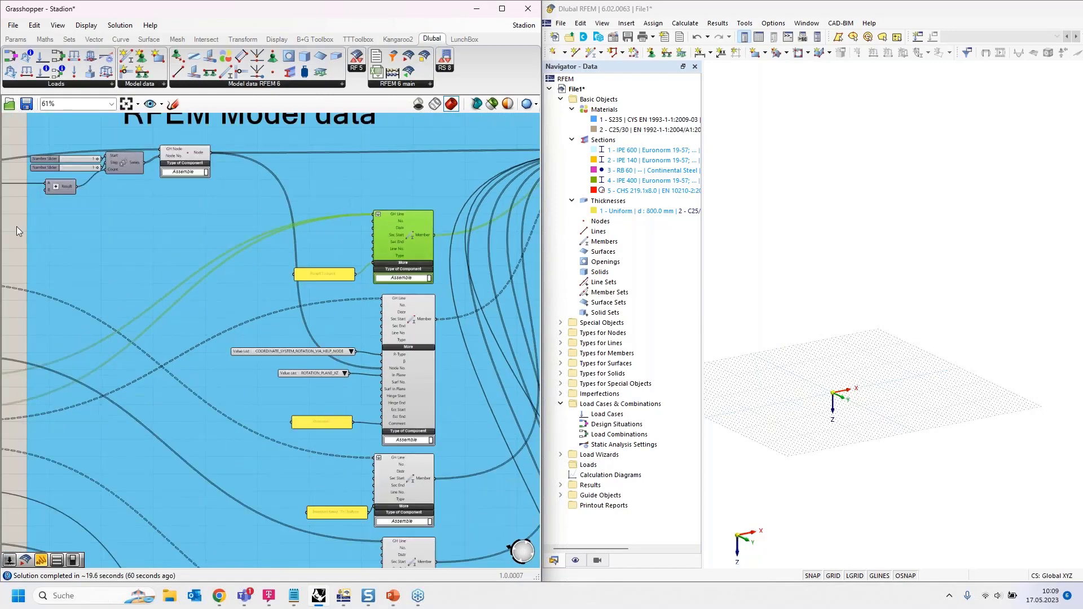
# - Create a 1<5 Section Start slider aligned with the Hauptträger member's Sec Start input
pyautogui.doubleClick(16, 226)
pyautogui.write('1')
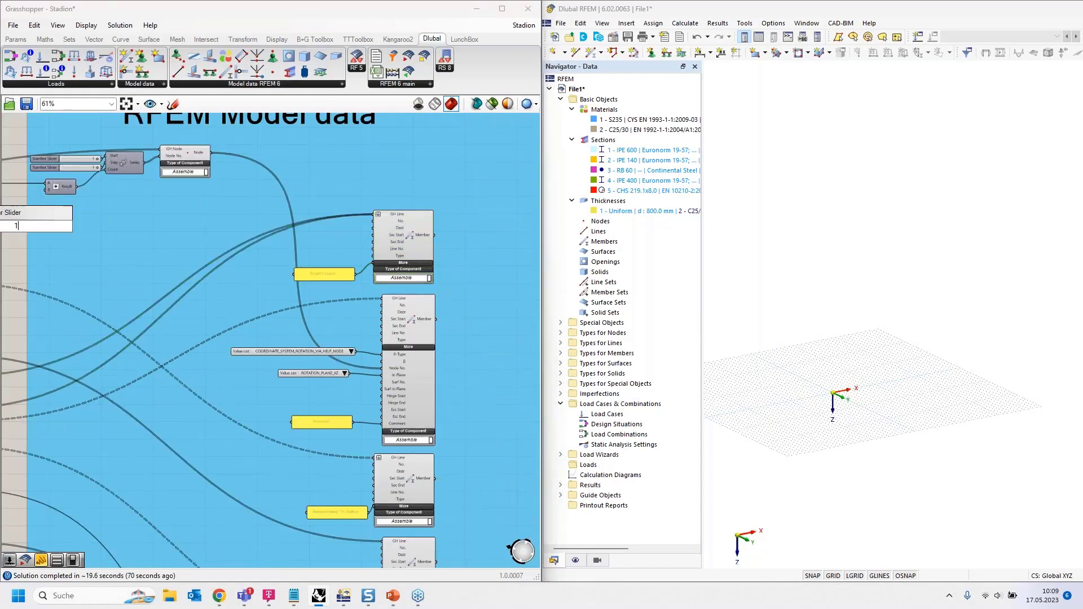
pyautogui.write('<5')
pyautogui.press('Return')
pyautogui.moveTo(39, 227); pyautogui.dragTo(344, 238)
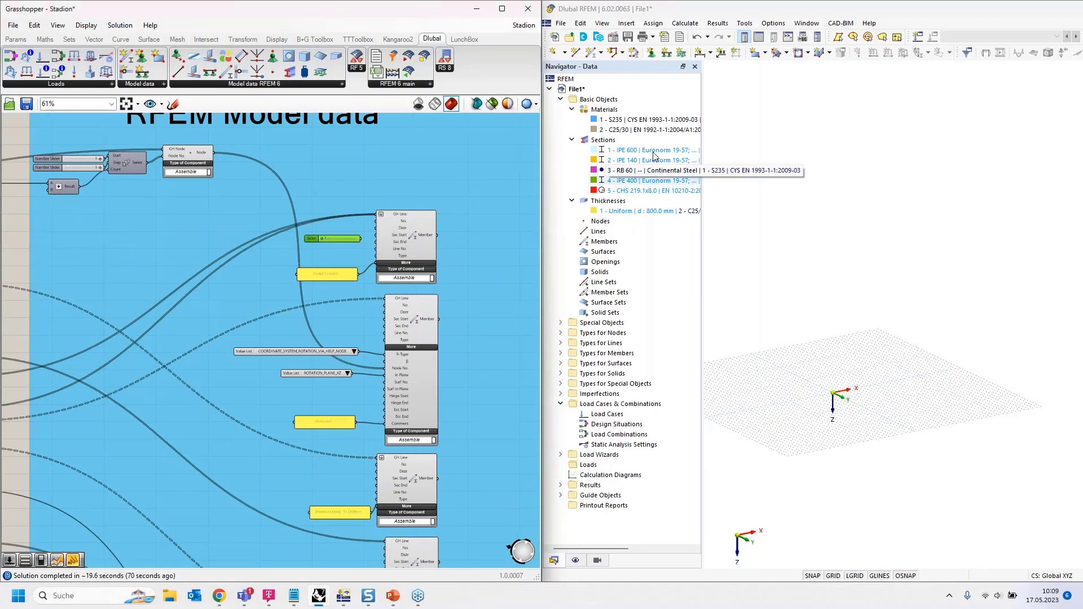
pyautogui.scroll(6, 398, 225)
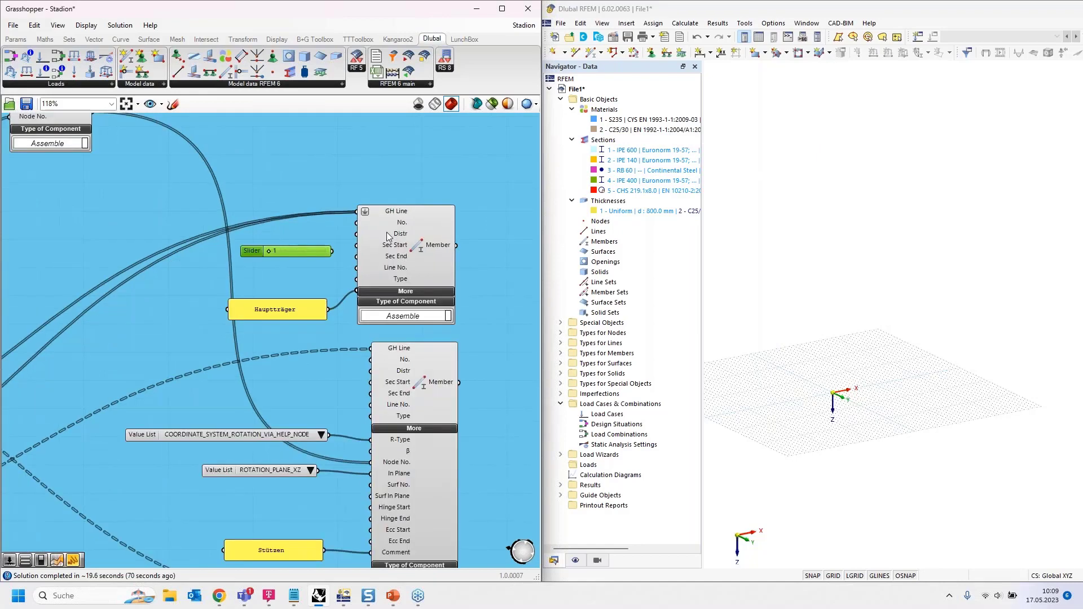
pyautogui.moveTo(239, 252); pyautogui.dragTo(235, 248)
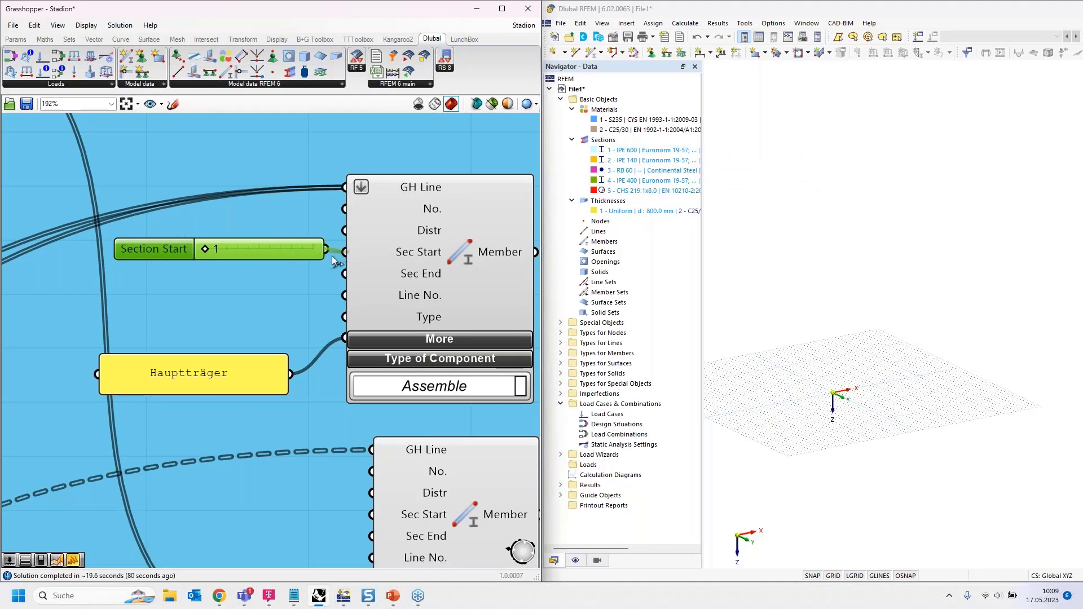
pyautogui.scroll(-3, 279, 242)
pyautogui.moveTo(292, 246); pyautogui.dragTo(282, 249)
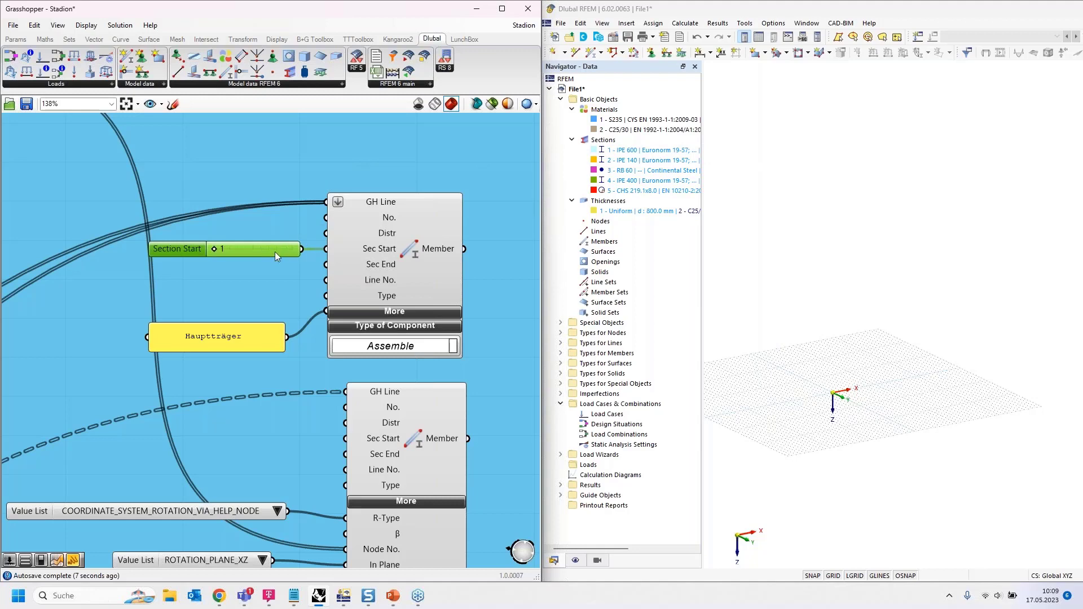
# - Place Section Start sliders beside the other member components and wire the first into Sec Start
pyautogui.scroll(-5, 259, 163)
pyautogui.moveTo(260, 294); pyautogui.dragTo(262, 317)
pyautogui.scroll(-4, 275, 217)
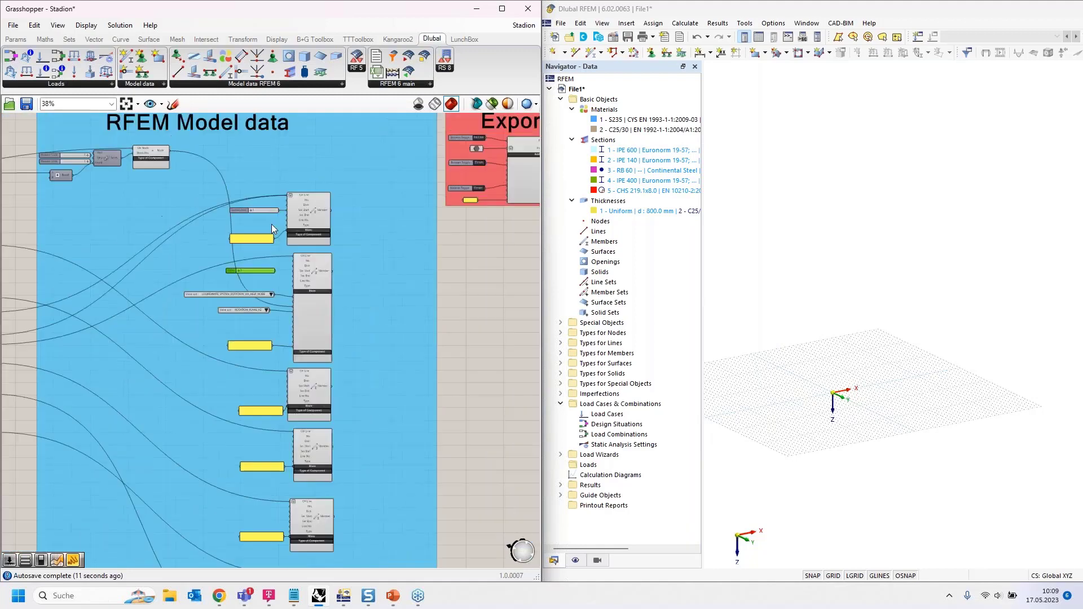
pyautogui.moveTo(270, 254); pyautogui.dragTo(258, 351)
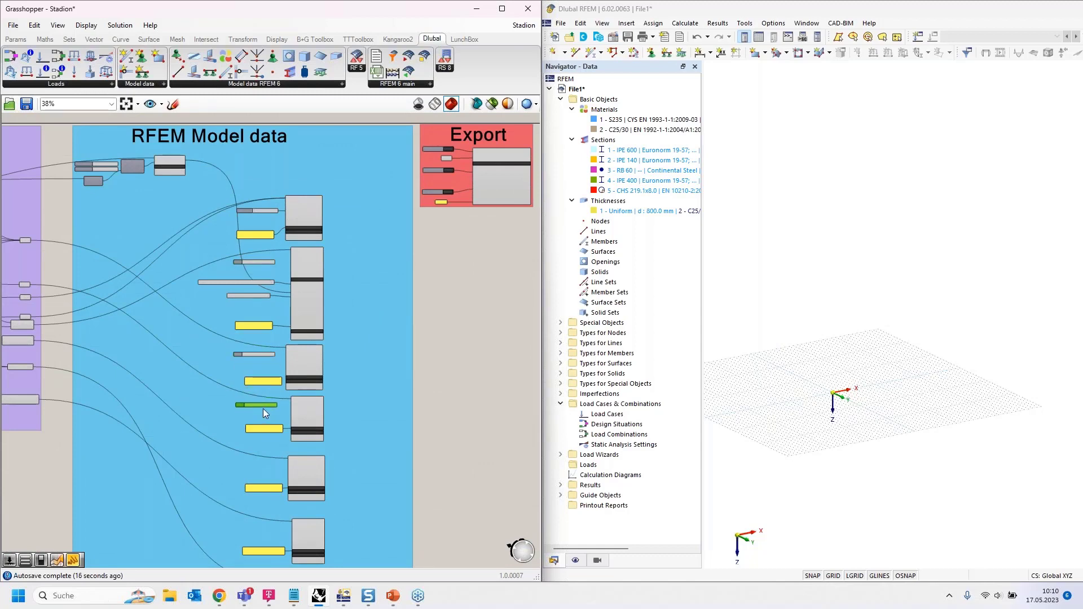
pyautogui.moveTo(266, 458); pyautogui.dragTo(265, 490)
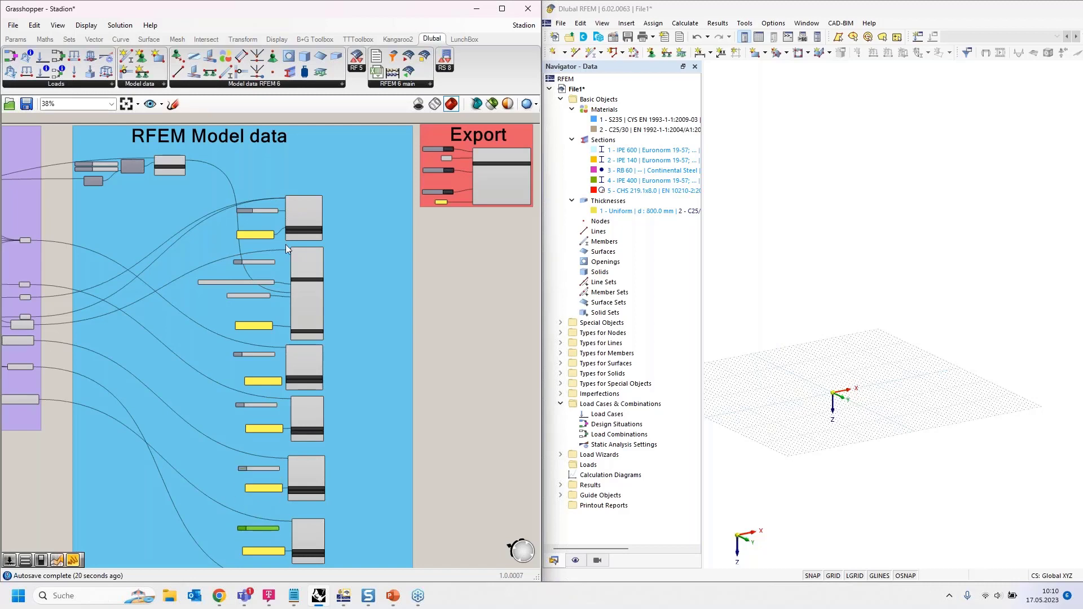
pyautogui.scroll(8, 274, 262)
pyautogui.scroll(1, 227, 276)
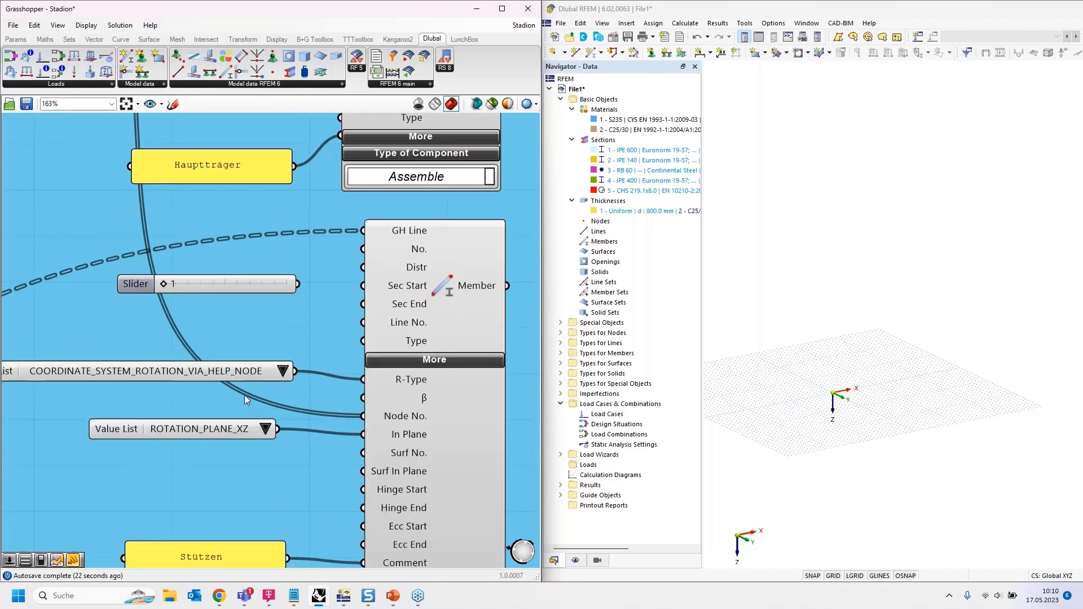
pyautogui.moveTo(298, 284); pyautogui.dragTo(363, 286)
pyautogui.scroll(-6, 317, 194)
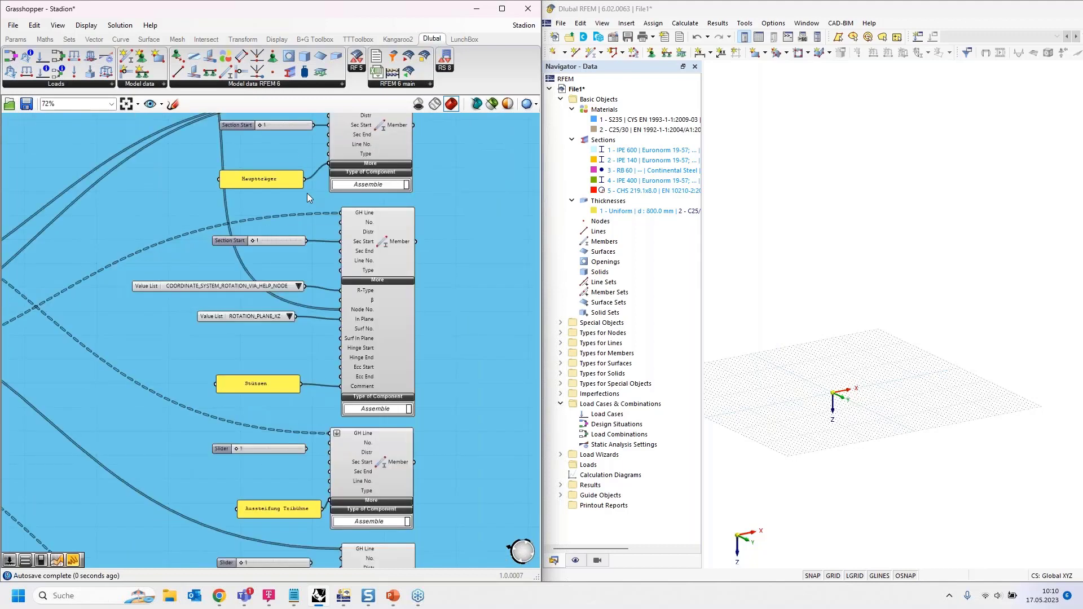
pyautogui.scroll(8, 322, 442)
# - Set Aussteifung Tribühne's slider to 2 and Träger Tribühne's to 4, wiring both to Sec Start
pyautogui.moveTo(282, 280); pyautogui.dragTo(265, 448, button='right')
pyautogui.moveTo(110, 280); pyautogui.dragTo(130, 282)
pyautogui.moveTo(269, 280); pyautogui.dragTo(320, 311)
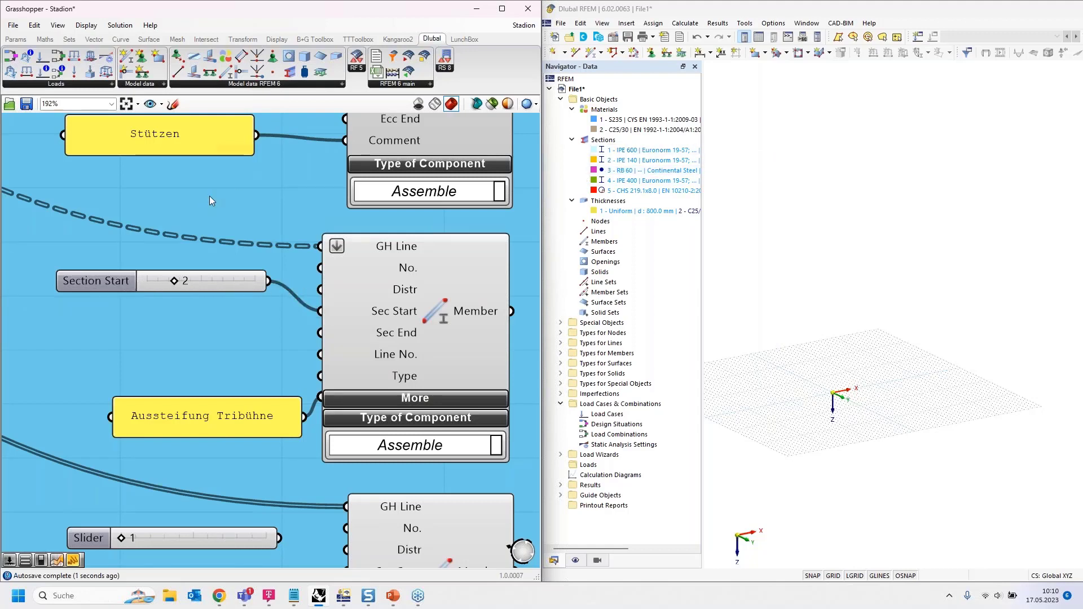
pyautogui.scroll(-4, 218, 172)
pyautogui.scroll(-1, 218, 170)
pyautogui.moveTo(246, 370); pyautogui.dragTo(233, 318, button='right')
pyautogui.scroll(3, 188, 297)
pyautogui.moveTo(150, 276); pyautogui.dragTo(177, 275)
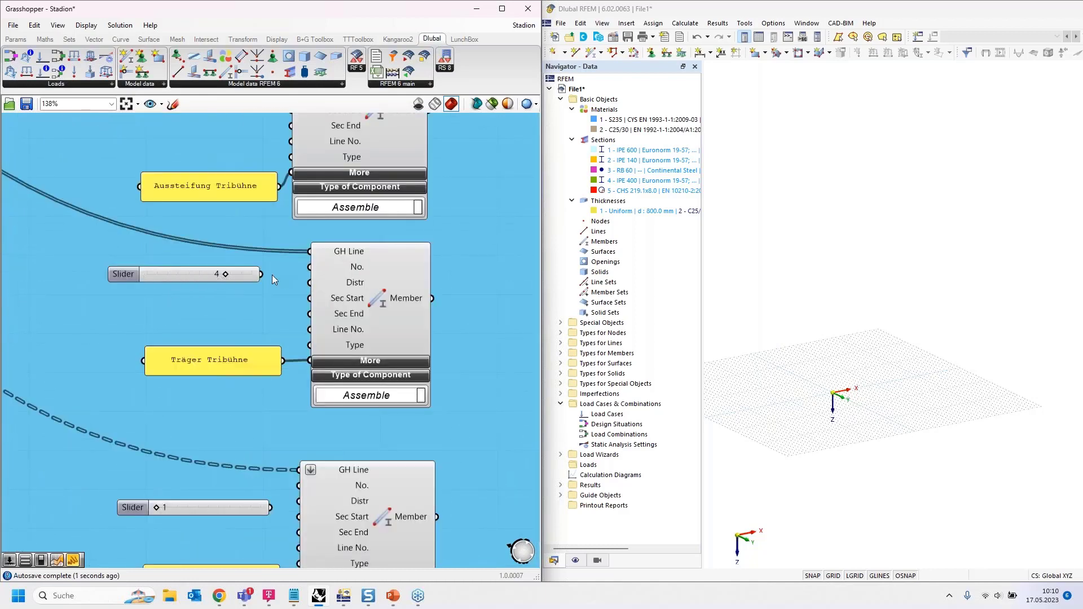
pyautogui.moveTo(266, 276); pyautogui.dragTo(310, 298)
# - Wire the Zugband slider to Sec Start and set Kopplungsträger Überdachung's section number to 5
pyautogui.scroll(-3, 240, 186)
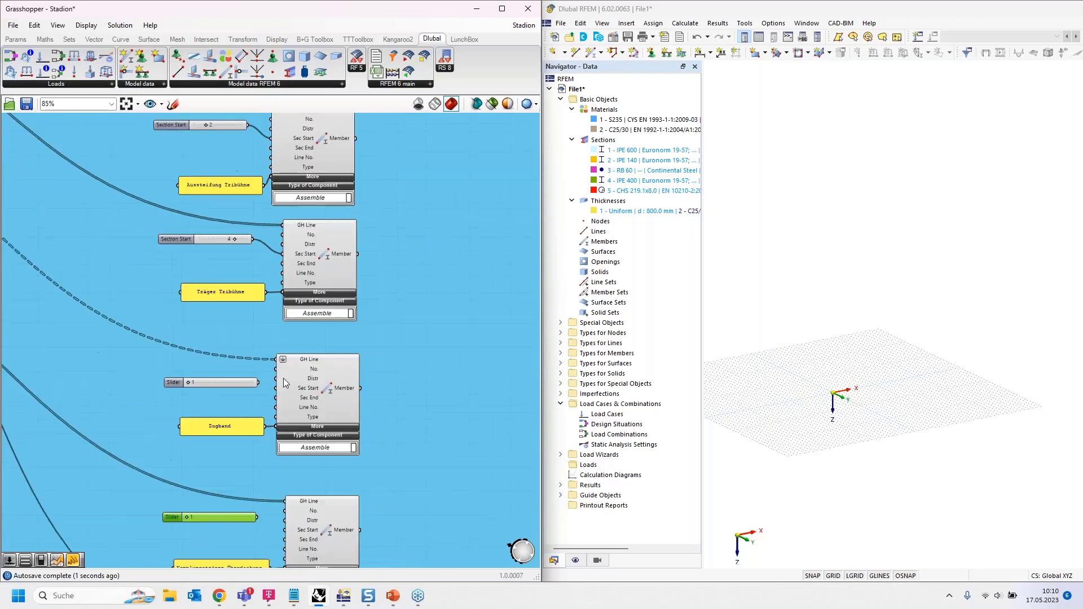
pyautogui.scroll(3, 284, 383)
pyautogui.scroll(1, 229, 380)
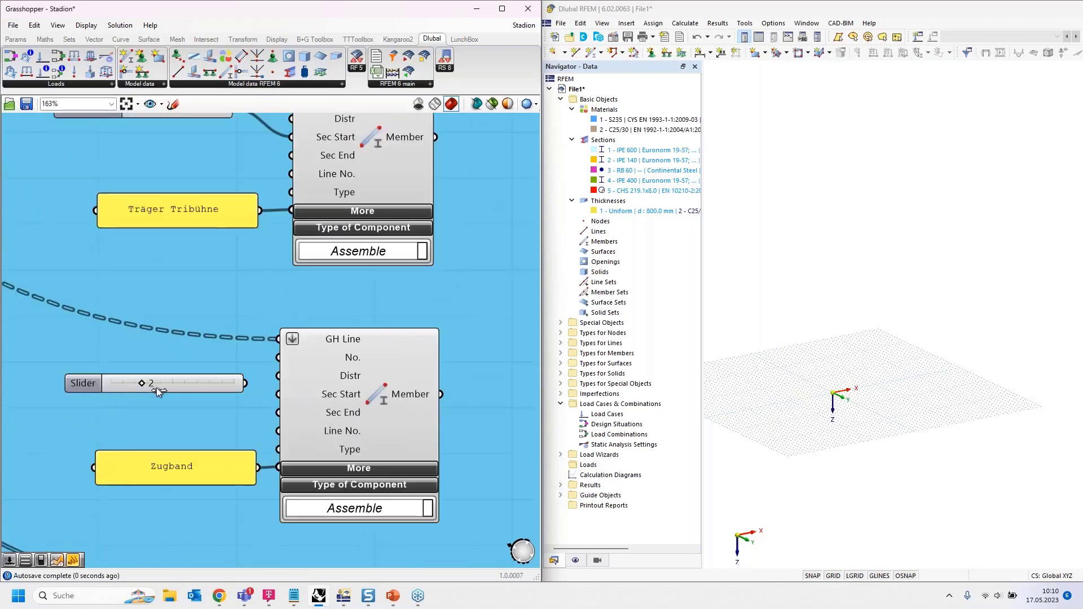
pyautogui.moveTo(244, 383); pyautogui.dragTo(278, 393)
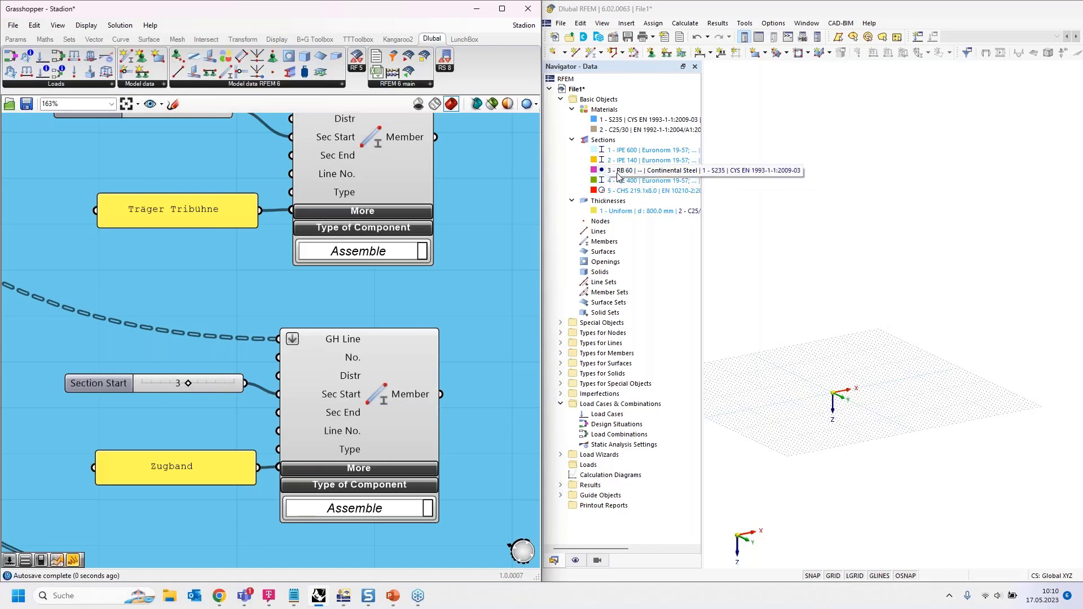
pyautogui.scroll(-4, 232, 164)
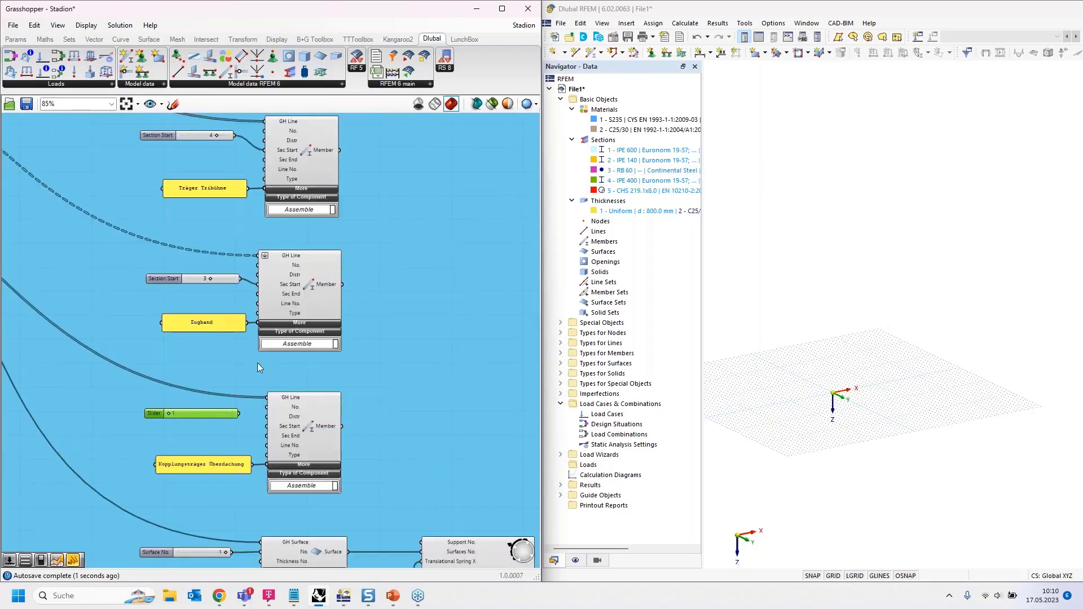
pyautogui.scroll(4, 236, 388)
pyautogui.scroll(-1, 222, 346)
pyautogui.scroll(-1, 222, 347)
pyautogui.scroll(2, 164, 437)
pyautogui.moveTo(130, 397); pyautogui.dragTo(319, 425)
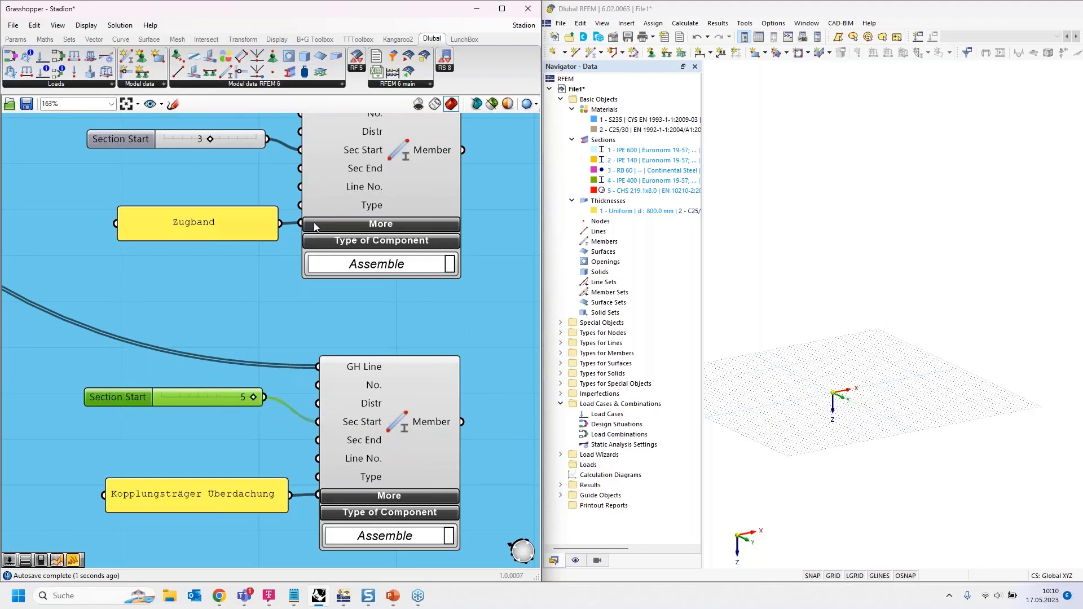
pyautogui.scroll(-6, 258, 164)
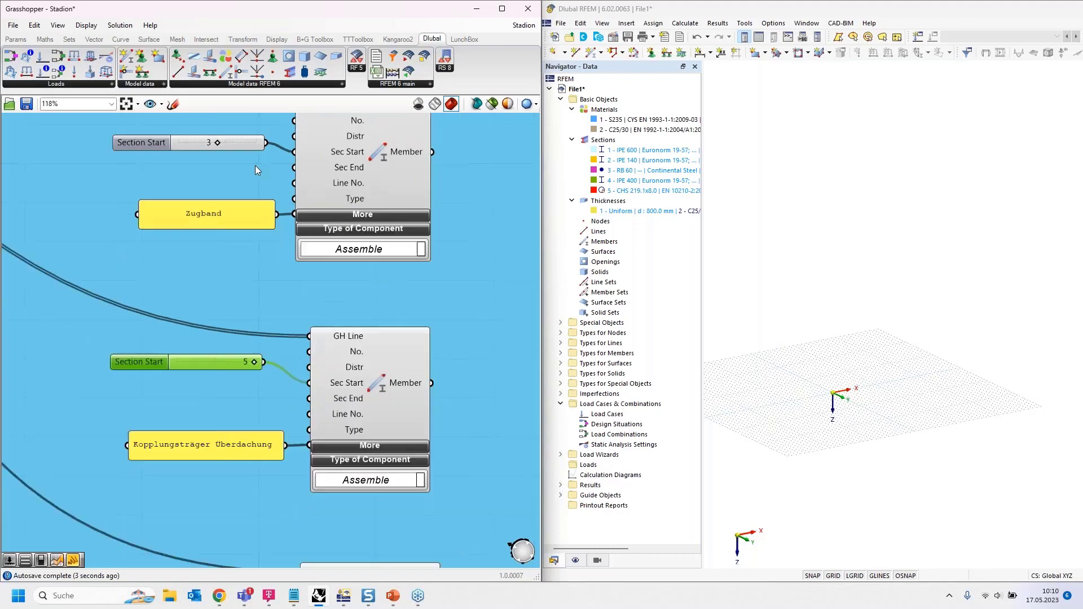
pyautogui.scroll(6, 272, 390)
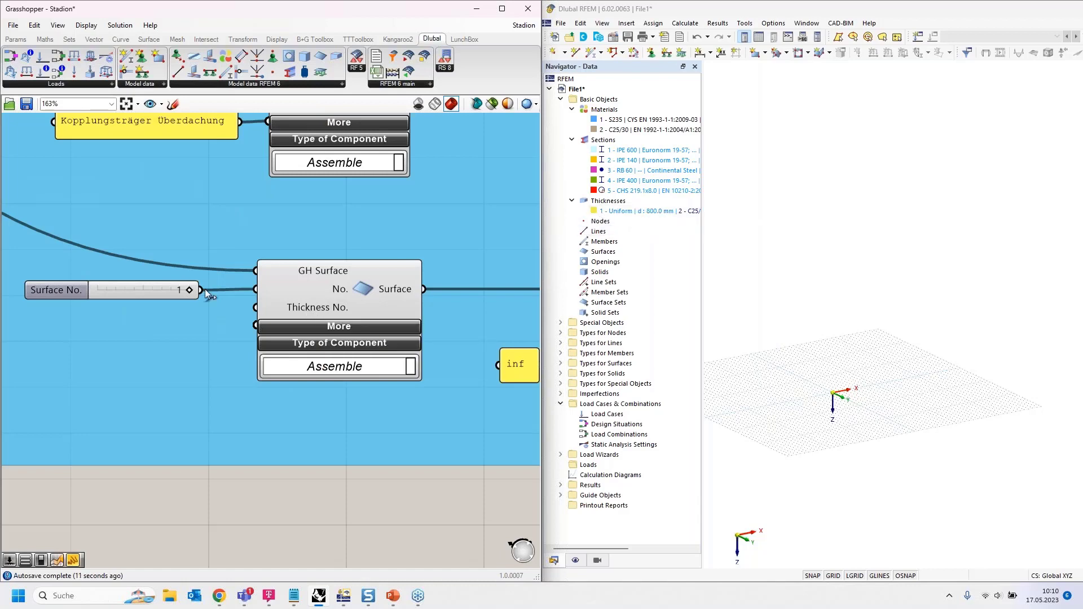
# - Wire the Surface No. slider into GH Surface's Thickness No. and nudge the Section Start slider lower
pyautogui.moveTo(201, 289); pyautogui.dragTo(255, 306)
pyautogui.scroll(-5, 213, 420)
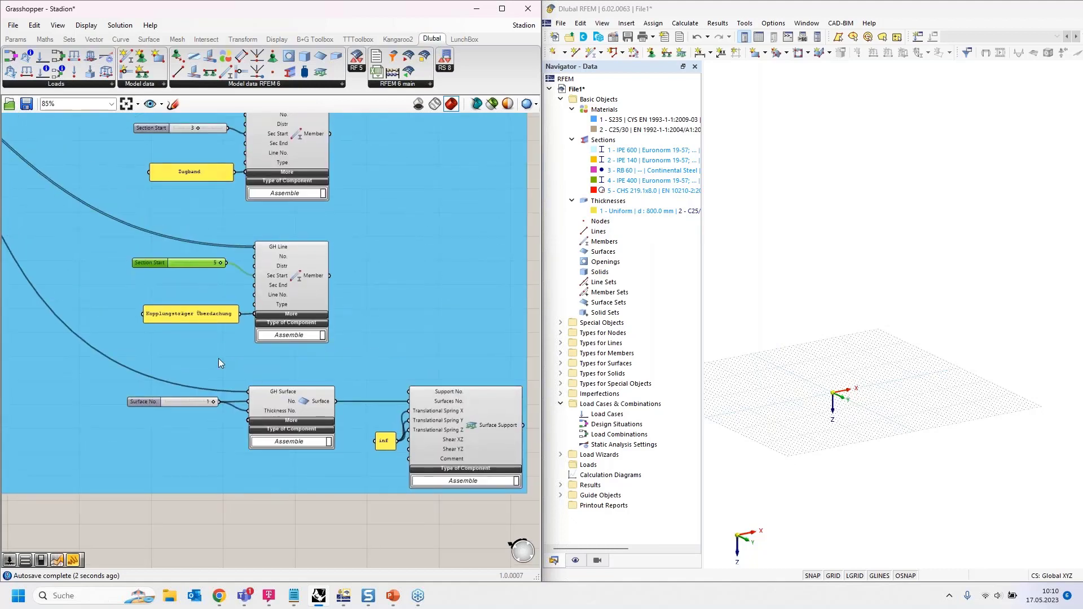
pyautogui.moveTo(180, 209); pyautogui.dragTo(201, 290, button='right')
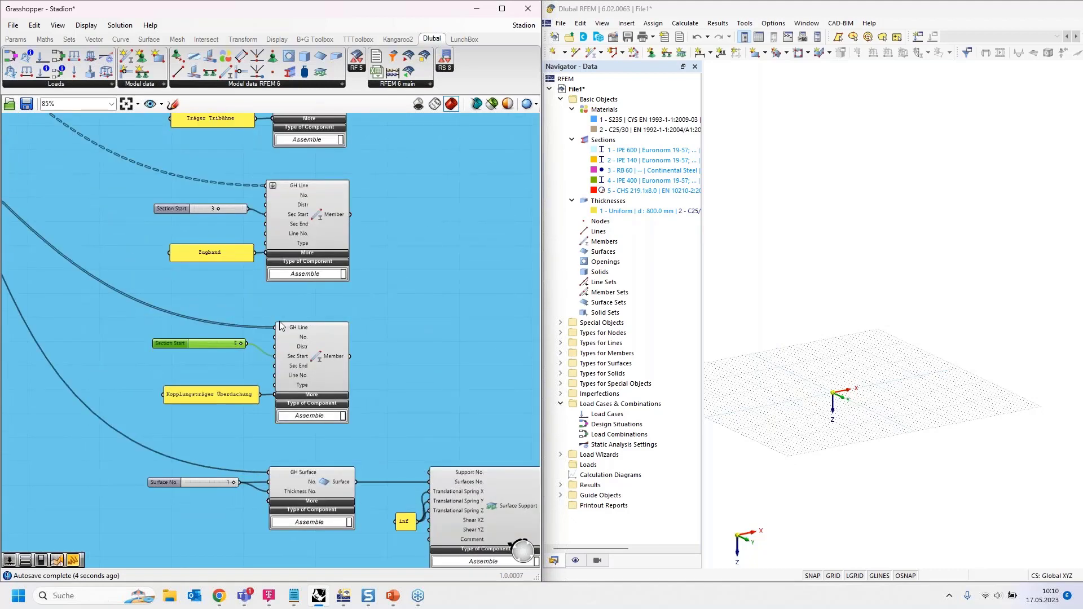
pyautogui.moveTo(222, 344); pyautogui.dragTo(227, 353)
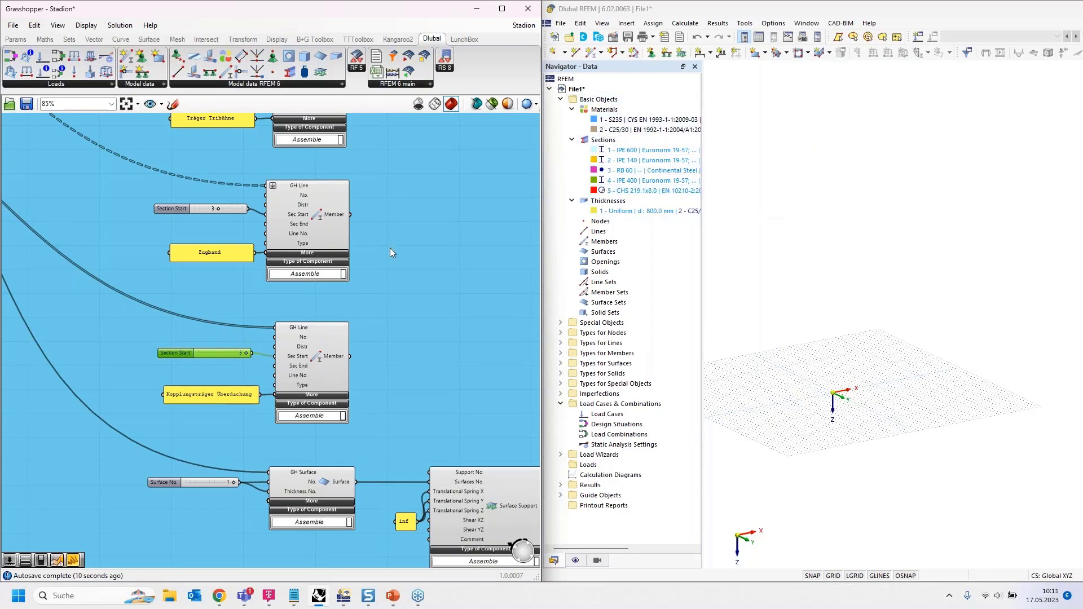
pyautogui.moveTo(396, 243); pyautogui.dragTo(174, 398, button='right')
pyautogui.moveTo(383, 192); pyautogui.dragTo(305, 337, button='right')
pyautogui.moveTo(365, 248); pyautogui.dragTo(289, 508, button='right')
pyautogui.moveTo(290, 354); pyautogui.dragTo(263, 423, button='right')
pyautogui.scroll(2, 275, 293)
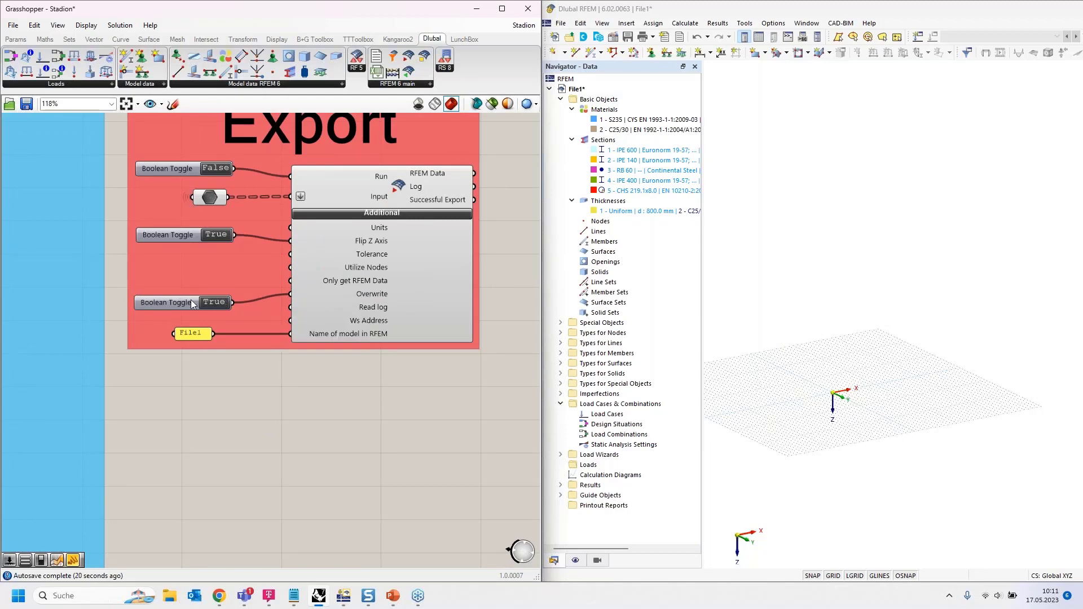
# - Zoom and pan the canvas to frame the whole Export group with its title
pyautogui.scroll(-2, 327, 323)
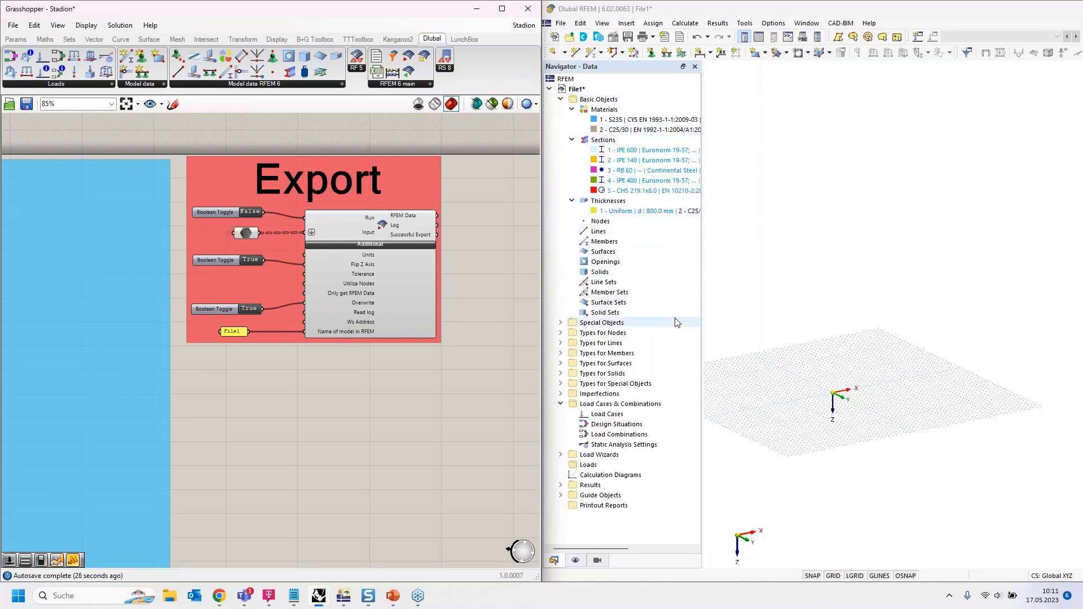
pyautogui.scroll(-3, 486, 239)
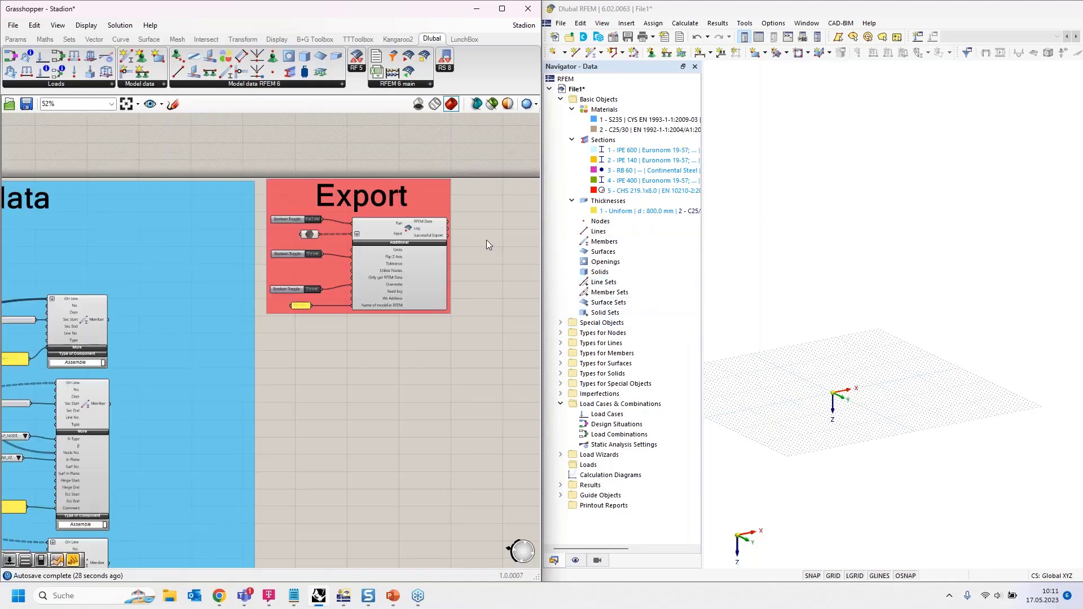
pyautogui.scroll(5, 96, 304)
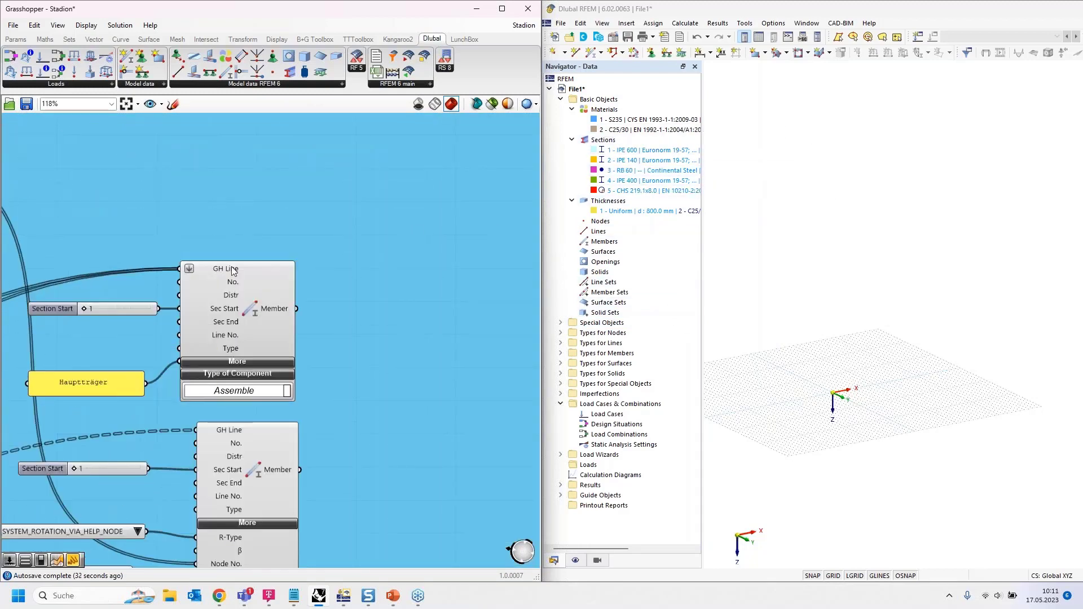
pyautogui.scroll(-3, 93, 263)
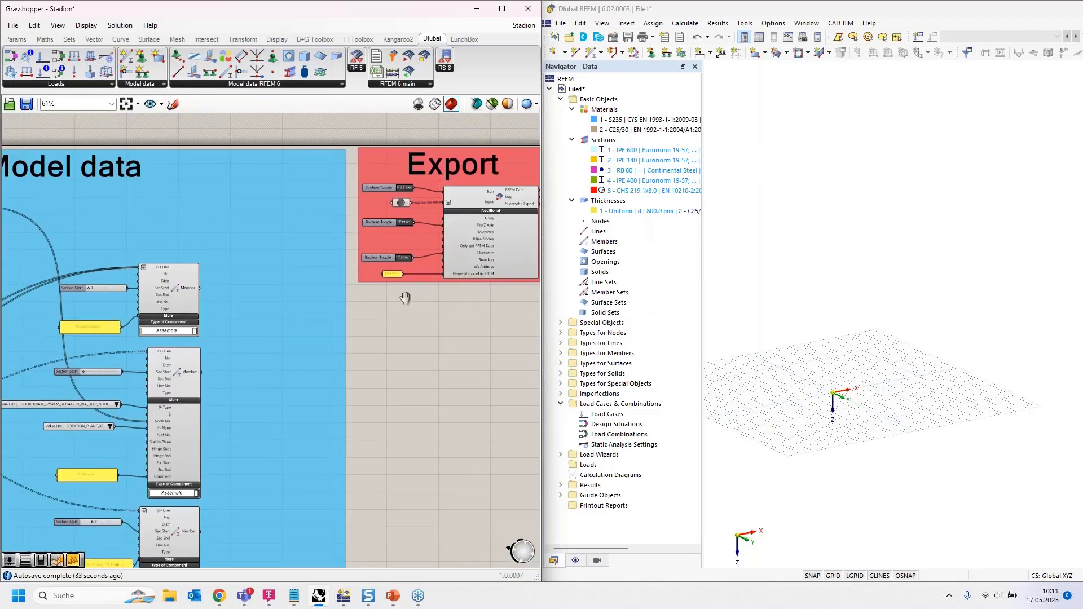
pyautogui.scroll(5, 398, 299)
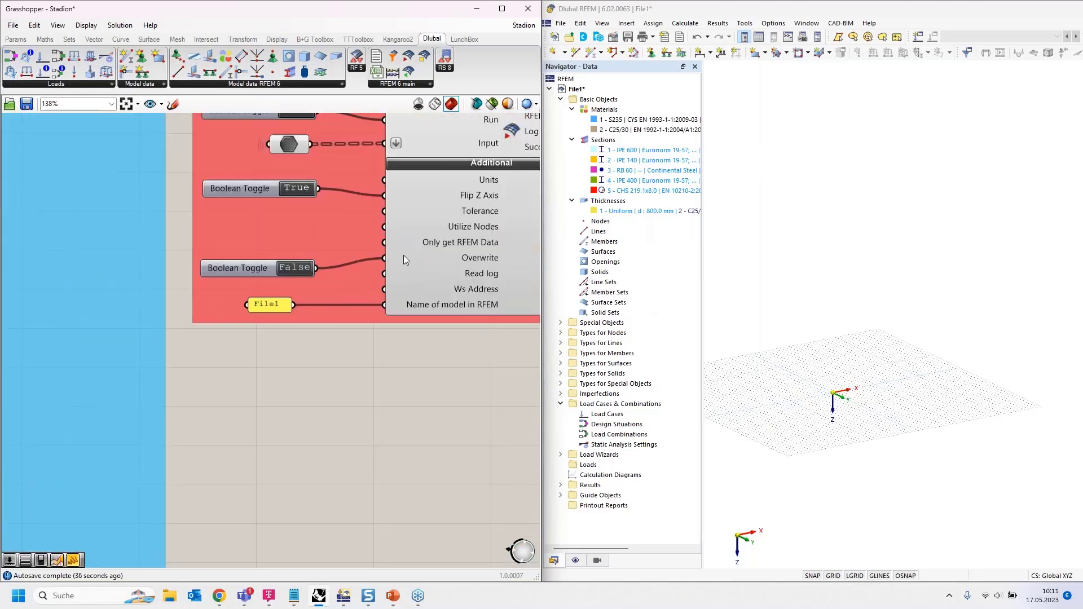
pyautogui.moveTo(371, 354); pyautogui.dragTo(285, 402, button='right')
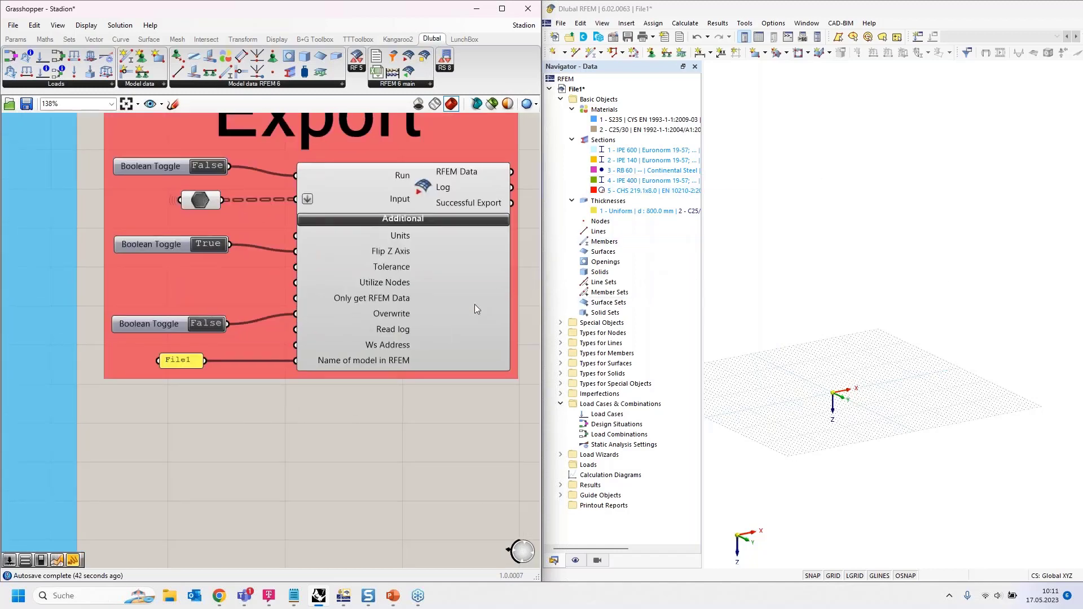
pyautogui.moveTo(353, 414); pyautogui.dragTo(326, 457, button='right')
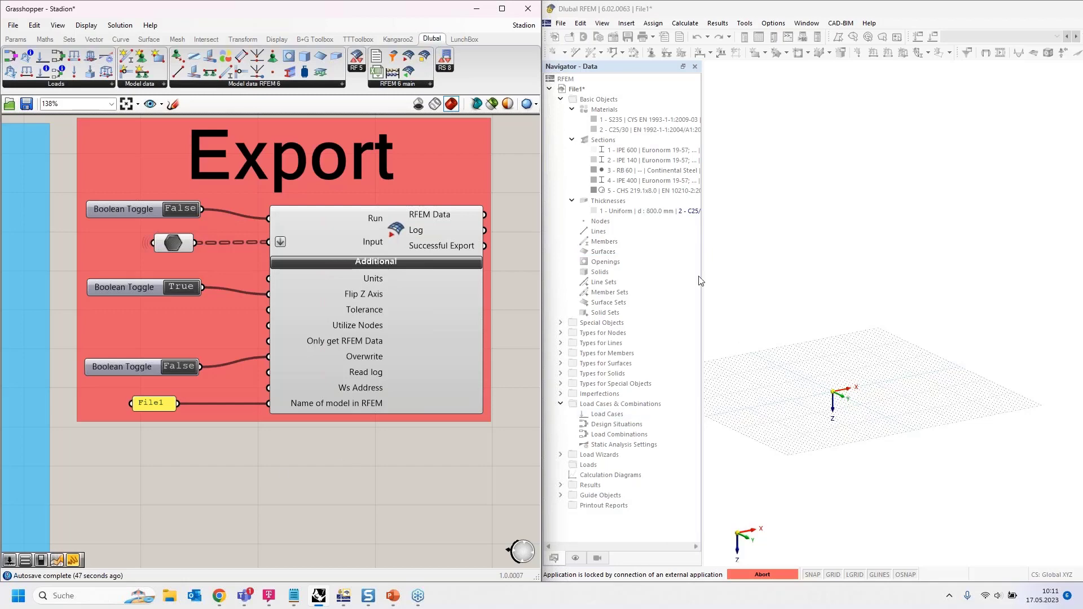
# - Set Run to True to export, then orbit and zoom RFEM's view to inspect the stadium frame
pyautogui.click(181, 208)
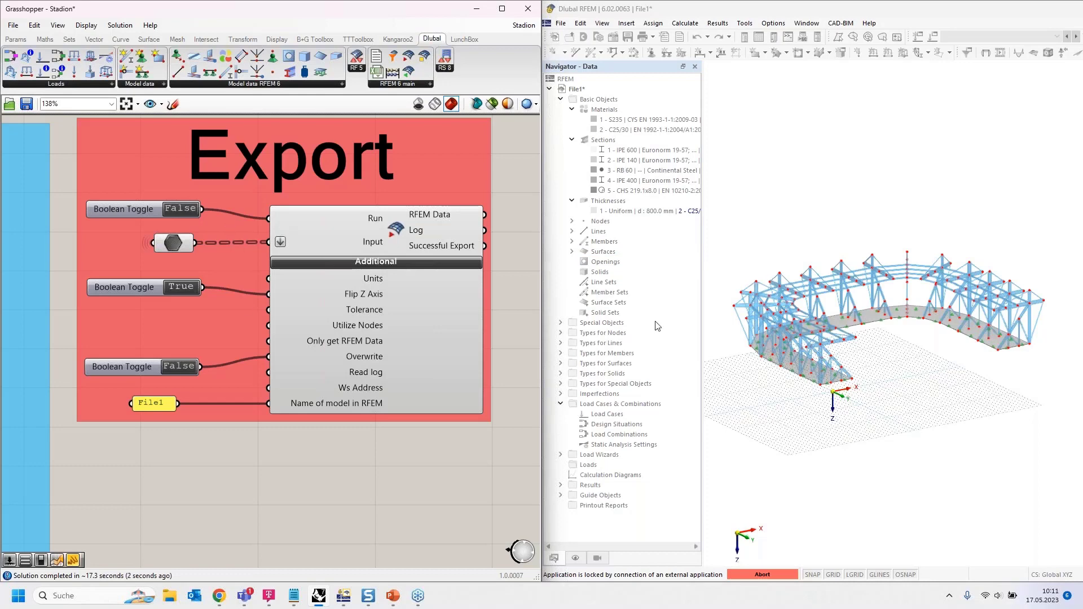
pyautogui.click(804, 414)
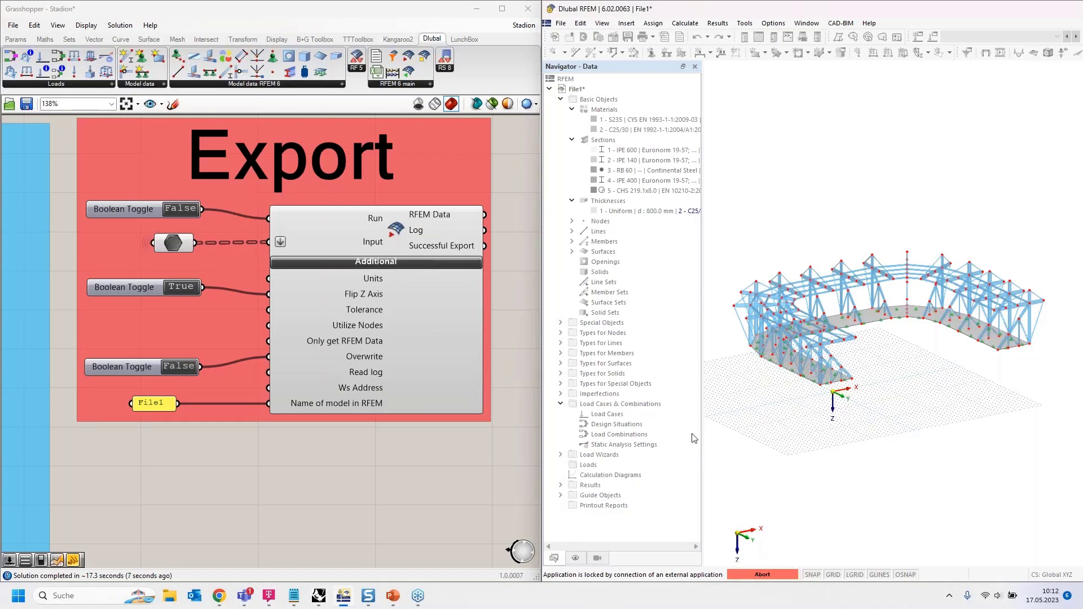
pyautogui.keyDown('ctrl'); pyautogui.moveTo(770, 418); pyautogui.dragTo(793, 439, button='middle'); pyautogui.keyUp('ctrl')
pyautogui.scroll(2, 867, 342)
pyautogui.keyDown('ctrl'); pyautogui.moveTo(907, 370); pyautogui.dragTo(811, 307, button='middle'); pyautogui.keyUp('ctrl')
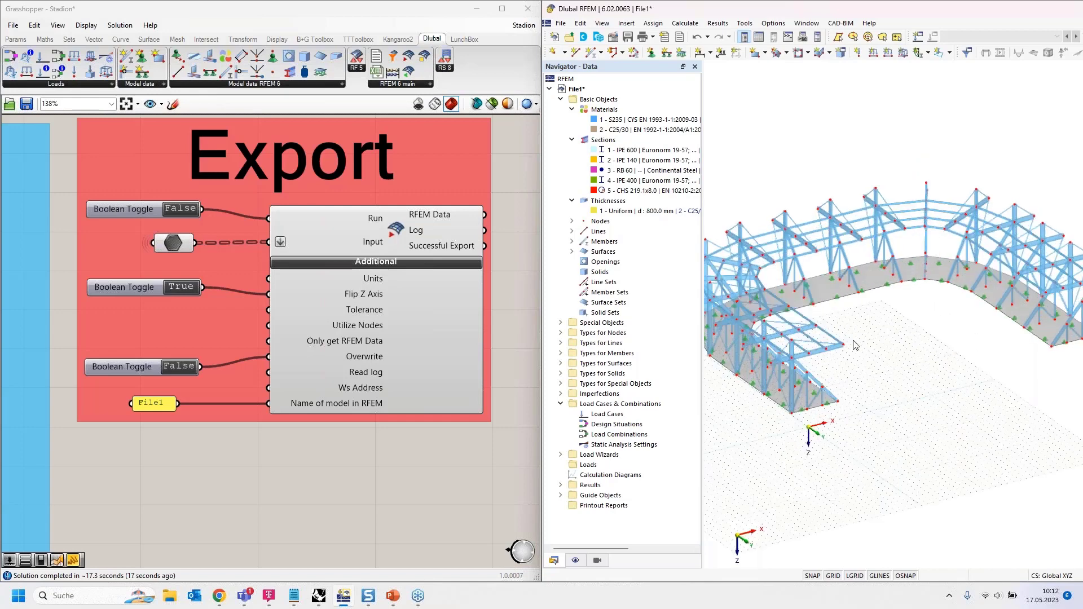
pyautogui.keyDown('ctrl'); pyautogui.moveTo(854, 345); pyautogui.dragTo(890, 294, button='middle'); pyautogui.keyUp('ctrl')
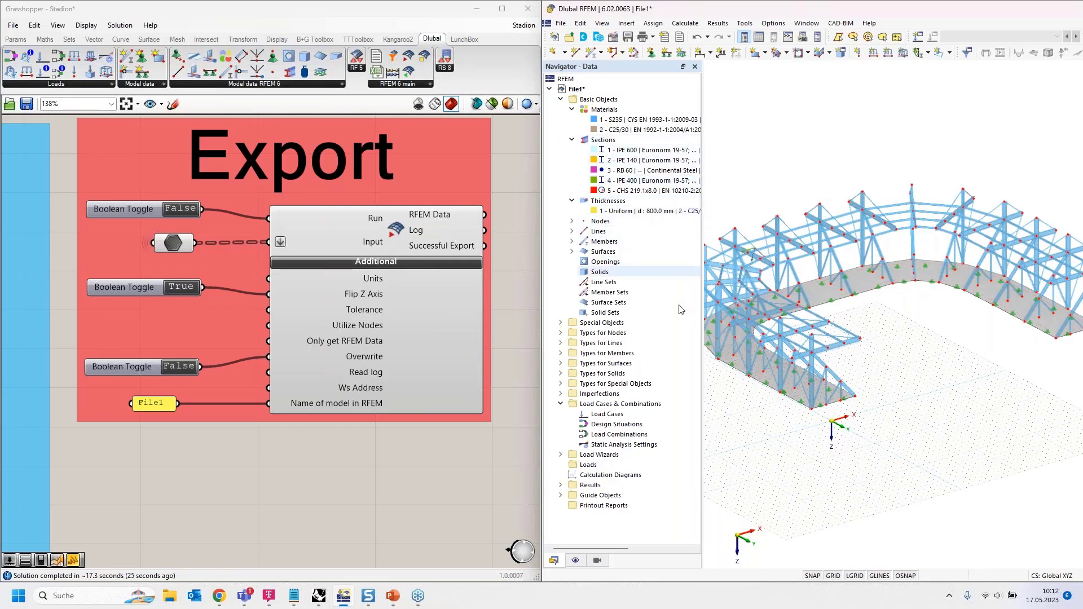
pyautogui.click(572, 241)
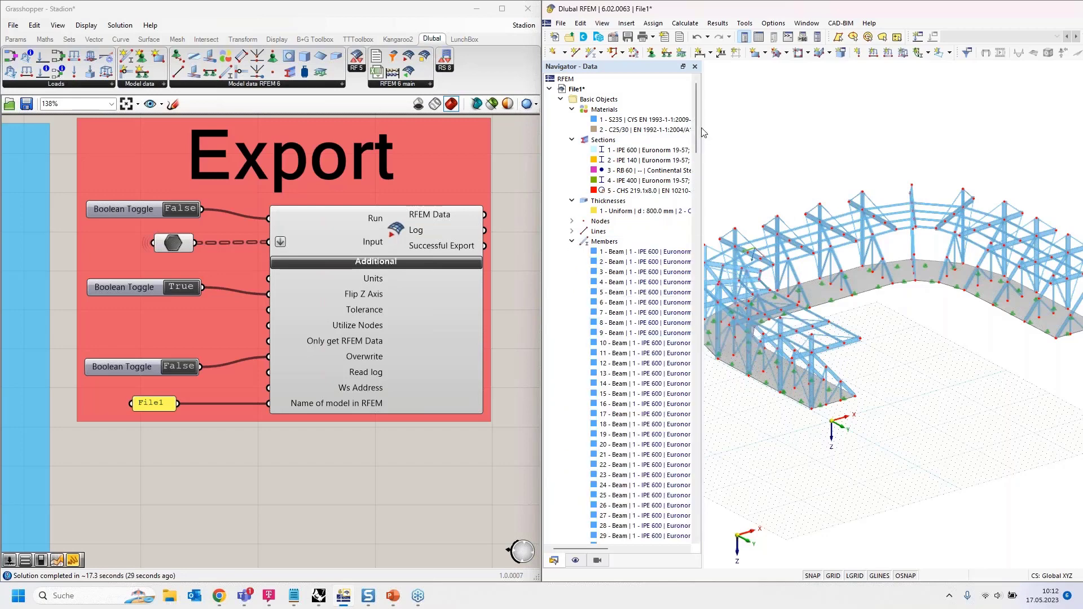
pyautogui.moveTo(695, 127); pyautogui.dragTo(702, 535)
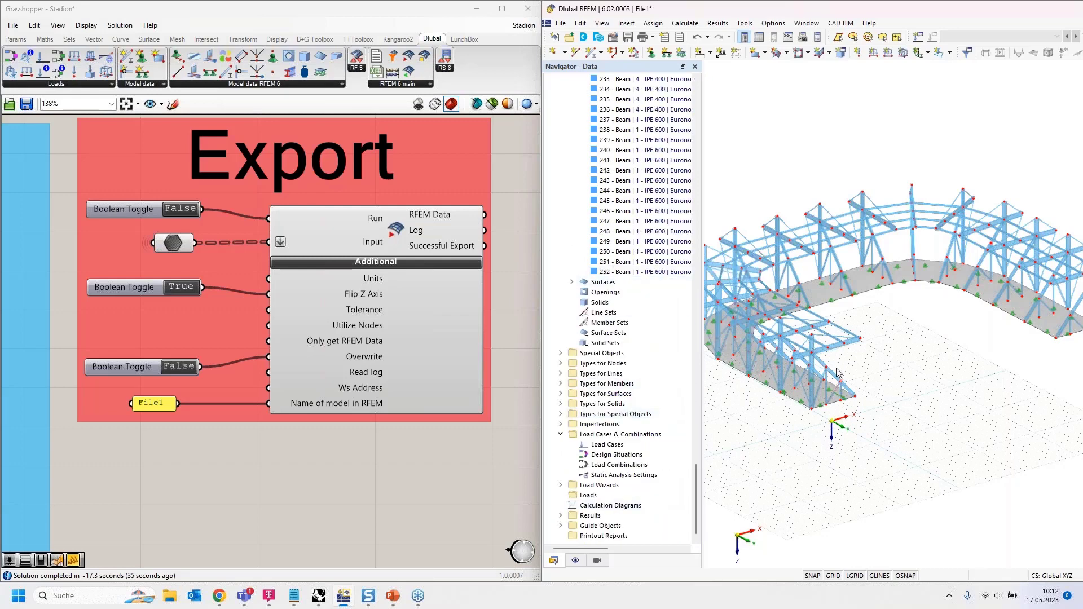
pyautogui.scroll(-3, 316, 236)
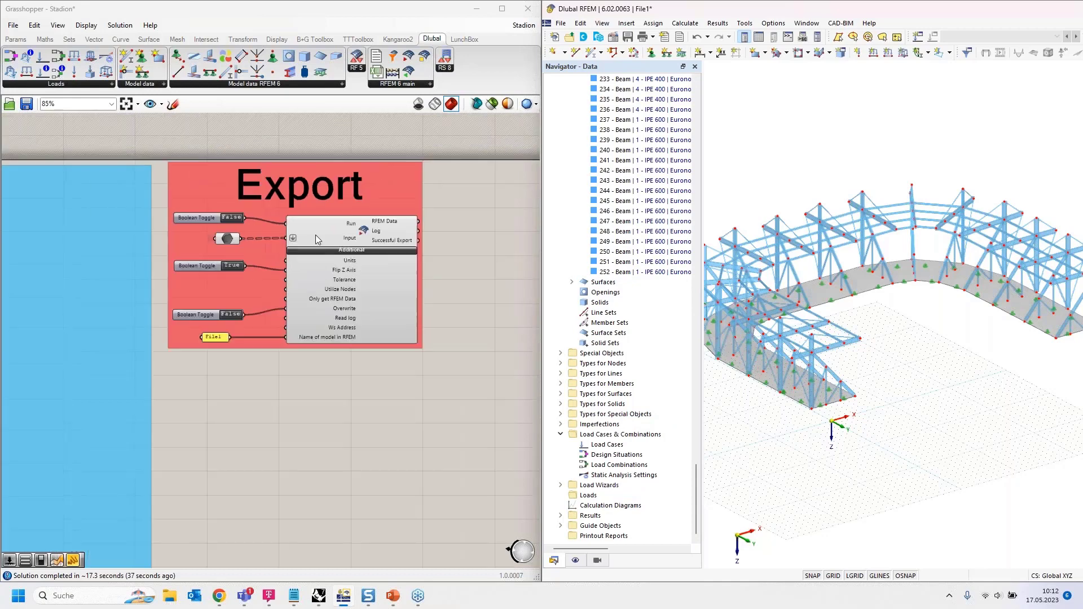
pyautogui.scroll(-2, 316, 235)
pyautogui.scroll(4, 240, 220)
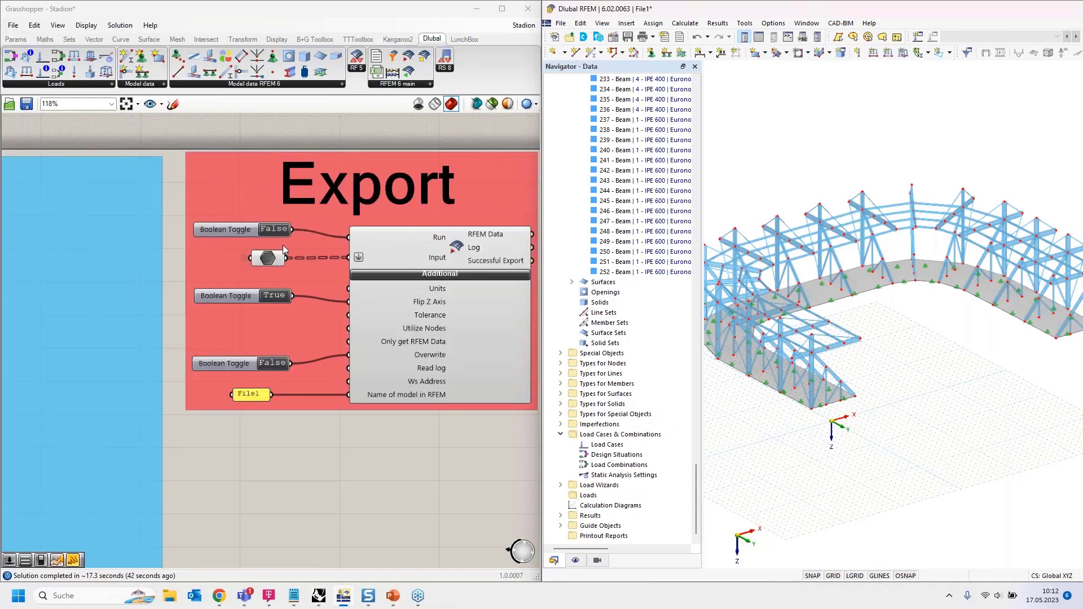
pyautogui.scroll(1, 283, 245)
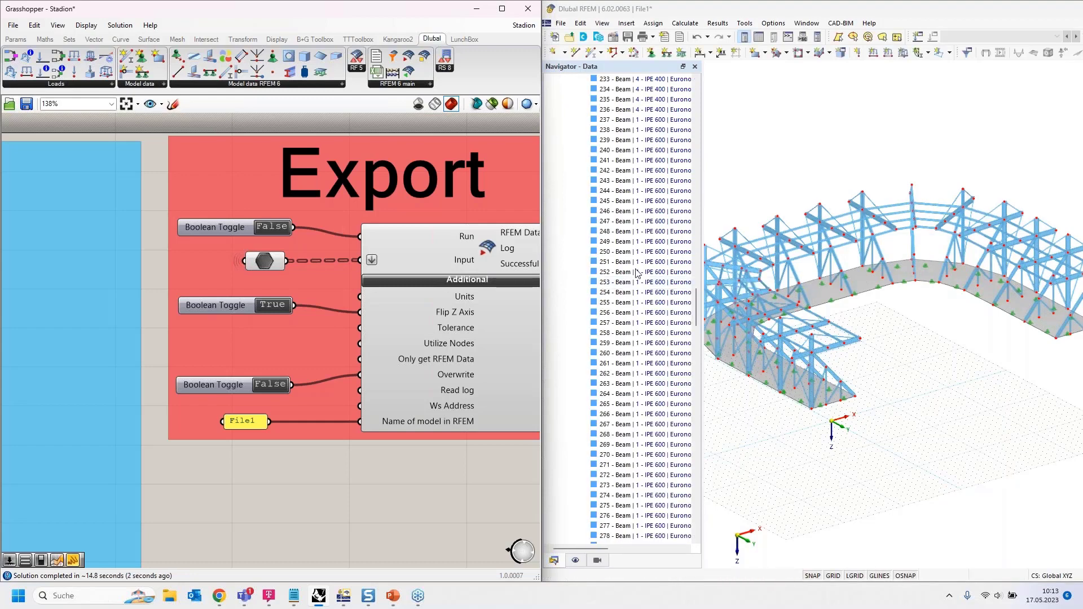
pyautogui.scroll(-20, 649, 304)
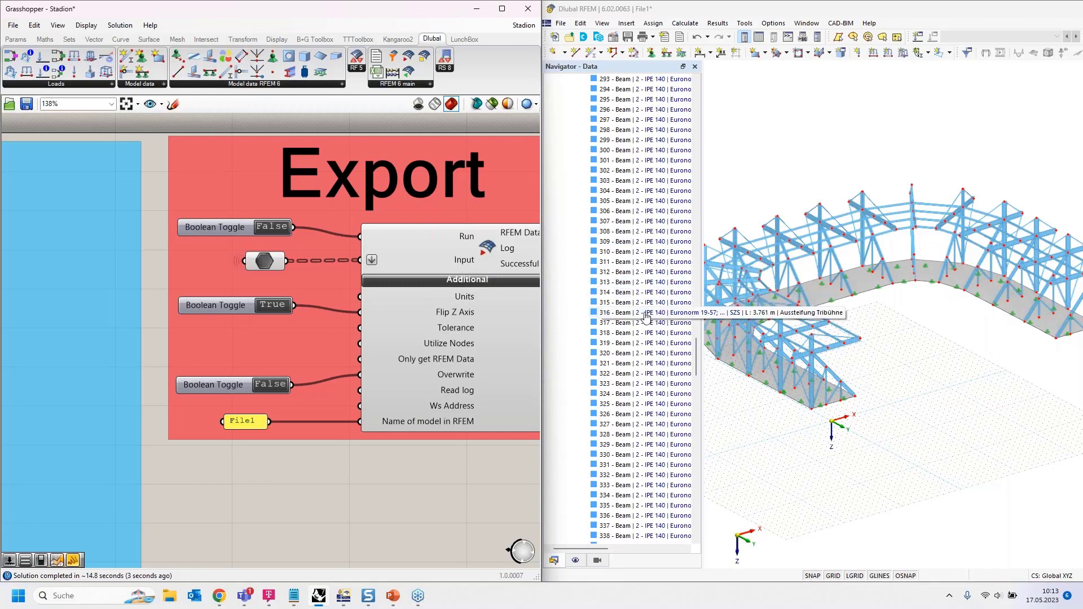
pyautogui.scroll(-20, 638, 335)
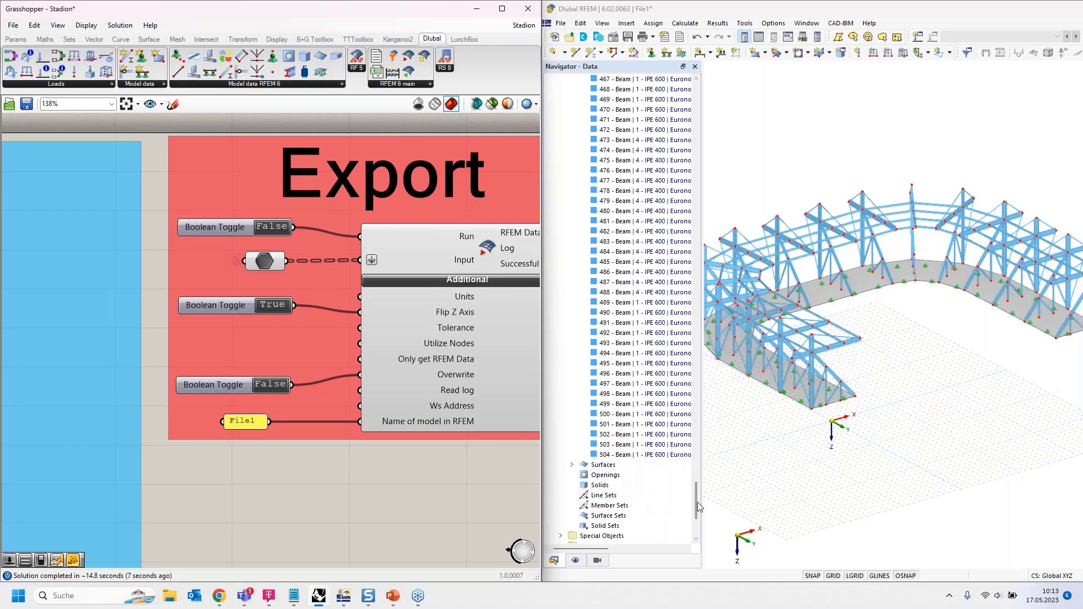
pyautogui.moveTo(697, 502); pyautogui.dragTo(676, 90)
pyautogui.click(571, 242)
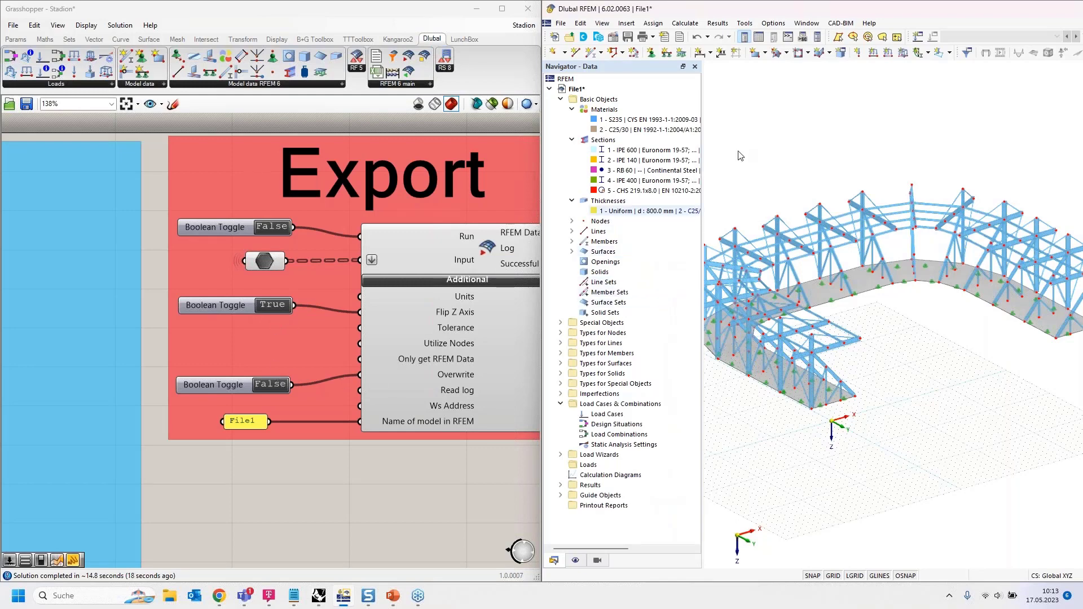
pyautogui.scroll(-4, 812, 152)
pyautogui.moveTo(727, 126); pyautogui.dragTo(1010, 322)
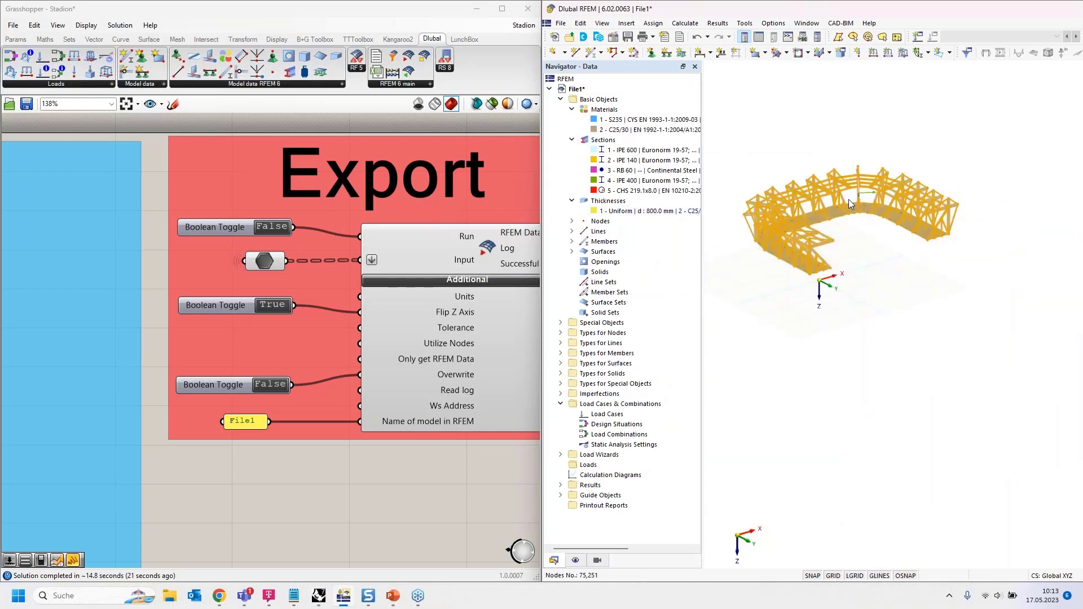
pyautogui.click(796, 156)
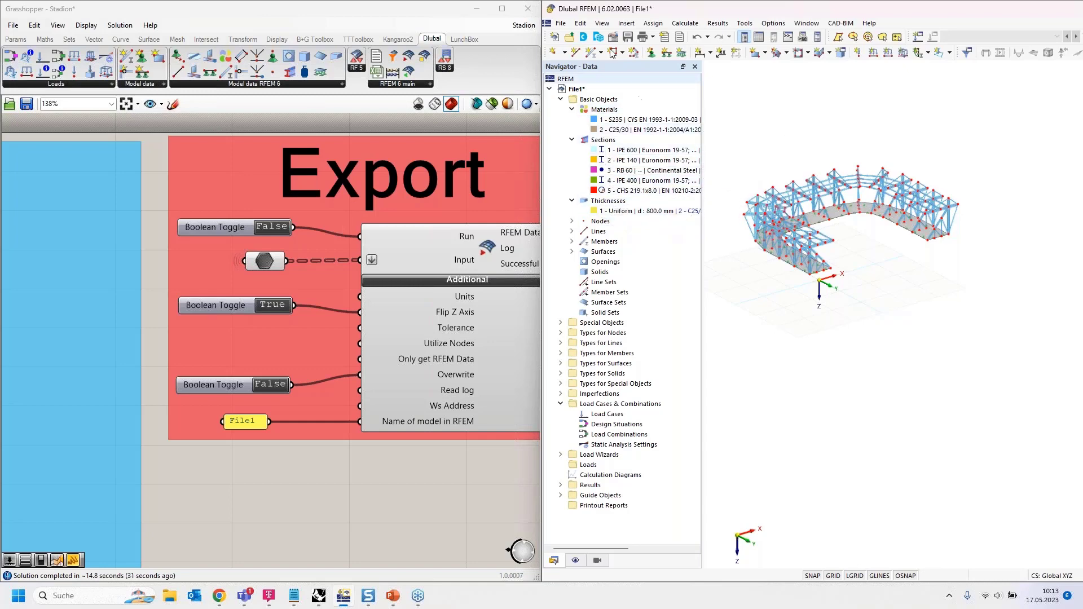
pyautogui.click(560, 23)
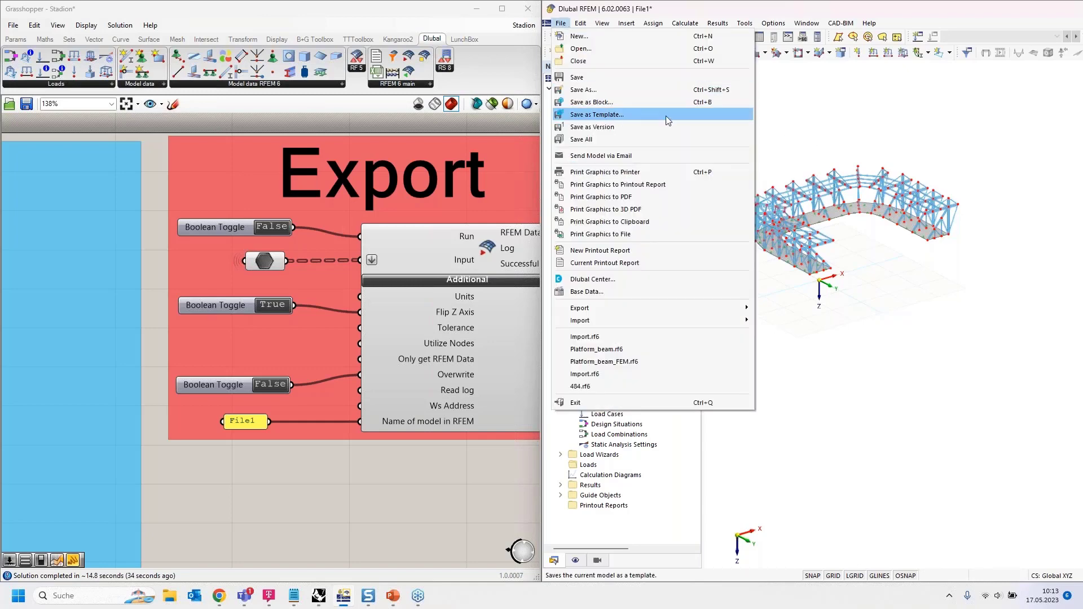
pyautogui.click(560, 24)
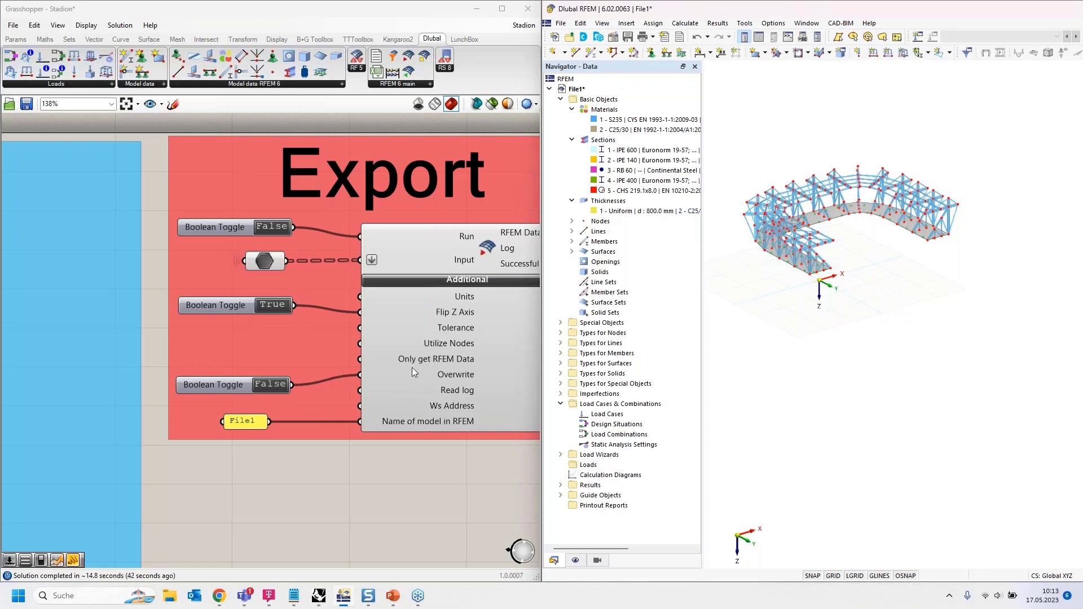
# - Zoom out and open the open-documents list from the Stadion tab at the top right
pyautogui.moveTo(390, 367)
pyautogui.scroll(-3, 489, 189)
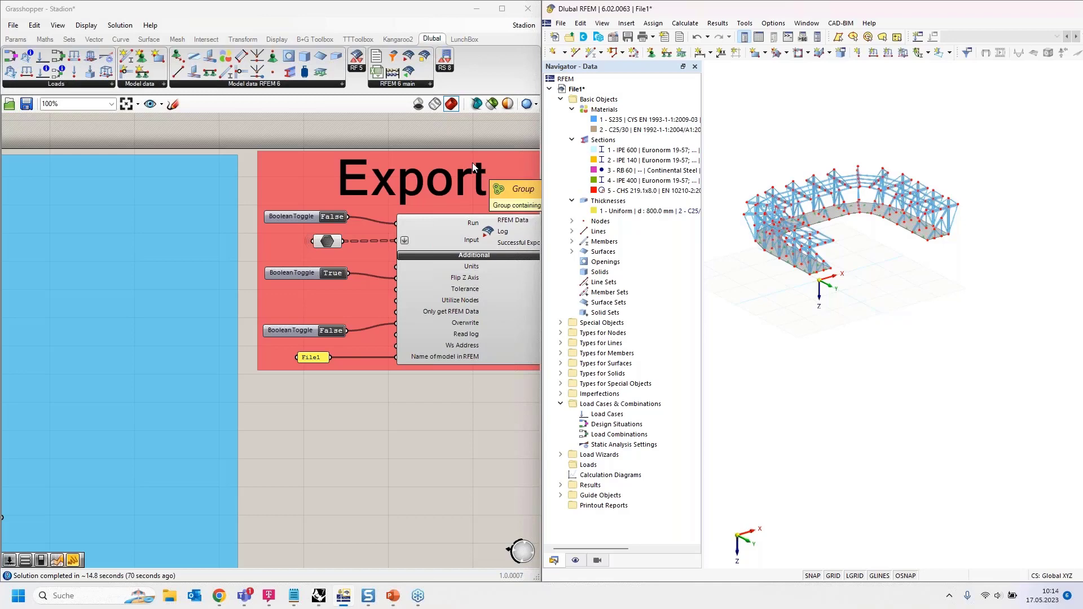
pyautogui.click(526, 27)
# - Close Stadion without saving, then reopen it from the recent files
pyautogui.click(594, 42)
pyautogui.click(576, 96)
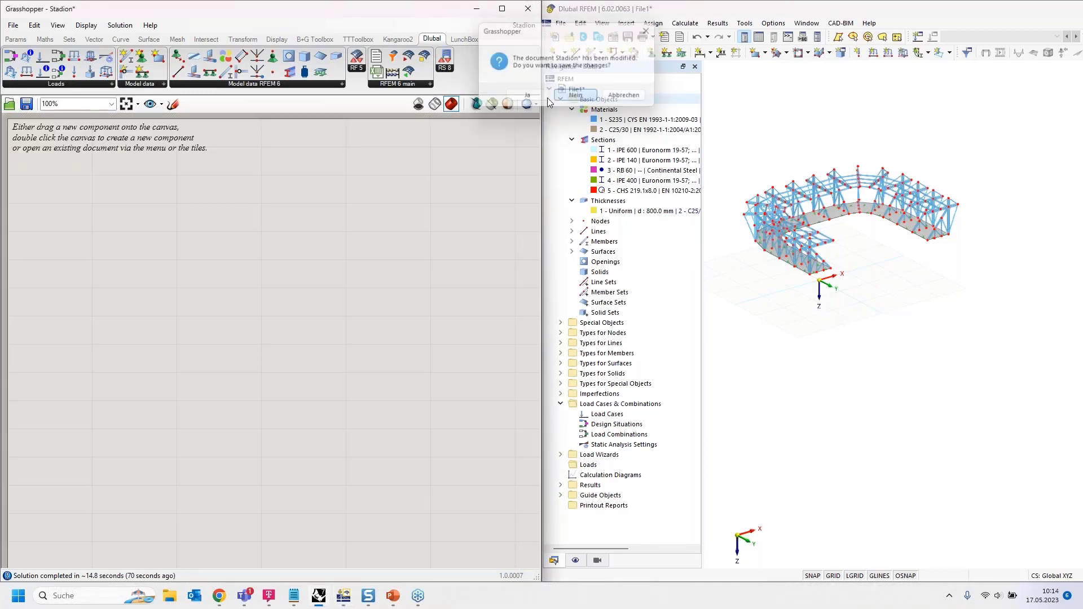
pyautogui.click(178, 438)
pyautogui.scroll(2, 300, 289)
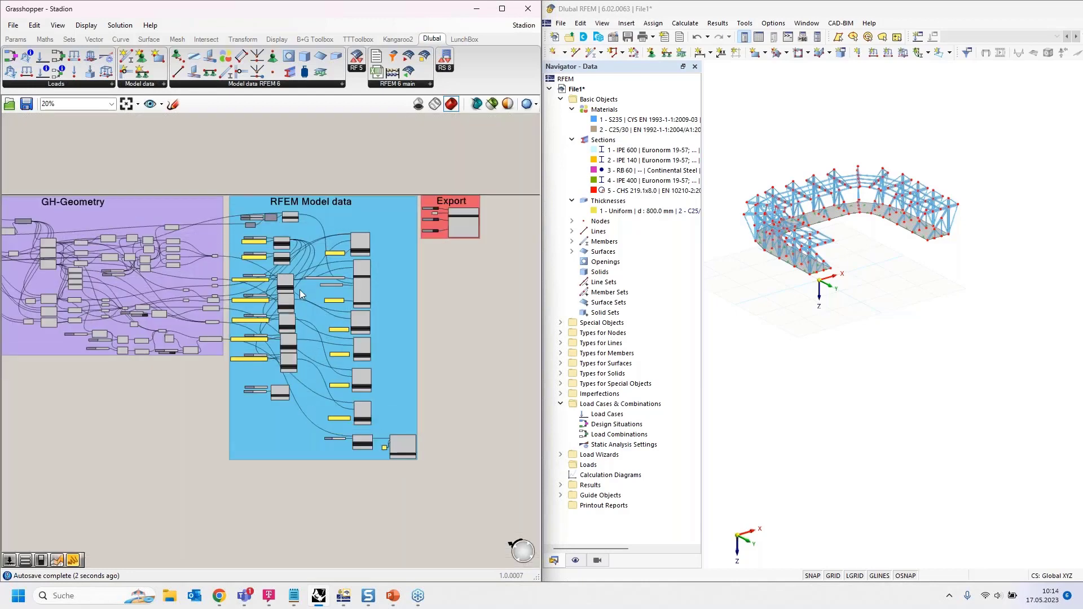
pyautogui.scroll(5, 290, 289)
pyautogui.scroll(-5, 236, 161)
# - Delete the extra components from the RFEM Model data group
pyautogui.moveTo(275, 440); pyautogui.dragTo(381, 135)
pyautogui.press('Delete')
pyautogui.moveTo(344, 444); pyautogui.dragTo(410, 352)
pyautogui.press('Delete')
pyautogui.moveTo(161, 422); pyautogui.dragTo(332, 165)
pyautogui.press('Delete')
# - Delete the number slider feeding the Material component
pyautogui.scroll(9, 211, 135)
pyautogui.moveTo(331, 288); pyautogui.dragTo(288, 347, button='right')
pyautogui.click(158, 231)
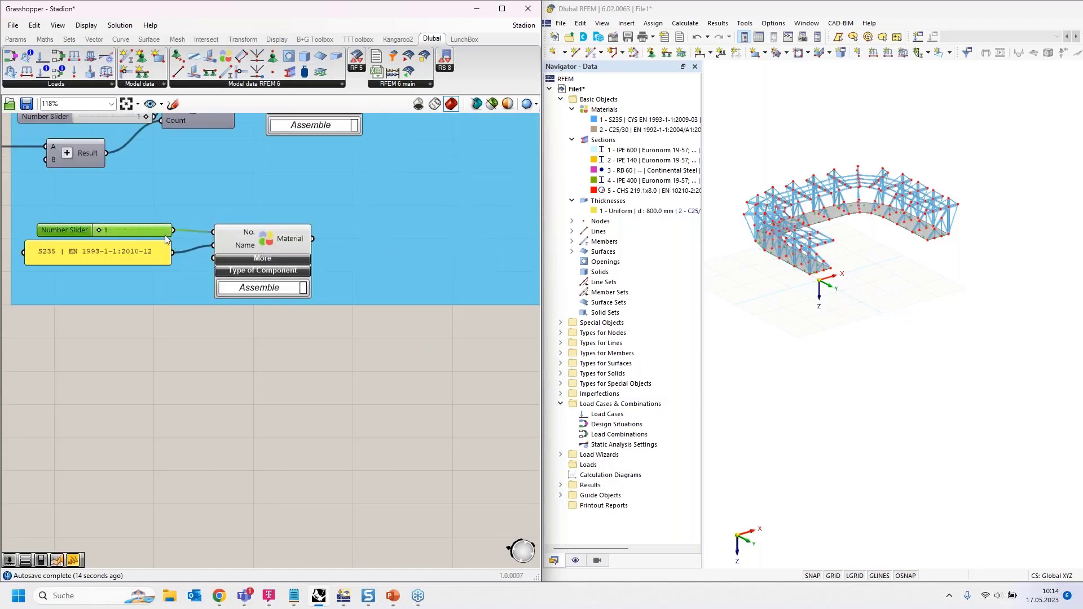
pyautogui.press('Delete')
# - Move the Export group down below the RFEM Model data group
pyautogui.scroll(-3, 142, 324)
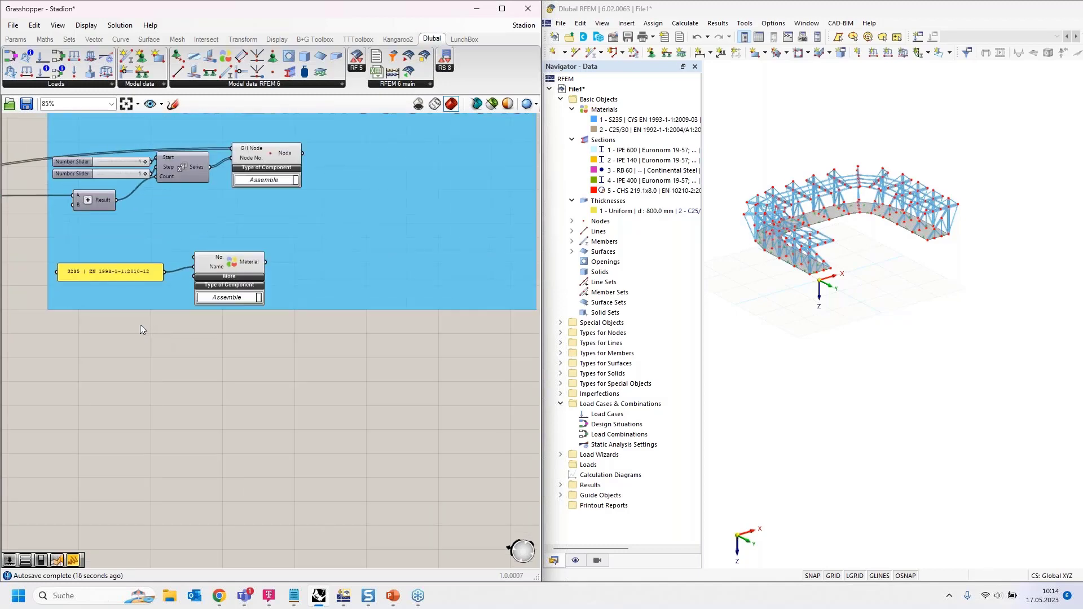
pyautogui.scroll(-2, 246, 365)
pyautogui.scroll(-3, 428, 326)
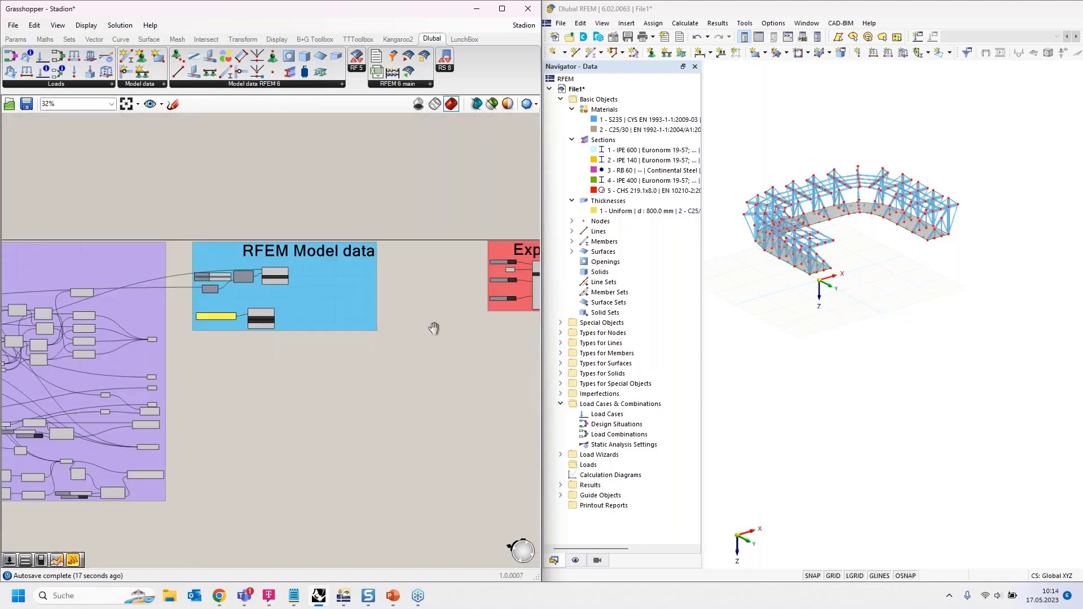
pyautogui.moveTo(439, 338); pyautogui.dragTo(308, 410)
pyautogui.scroll(5, 226, 360)
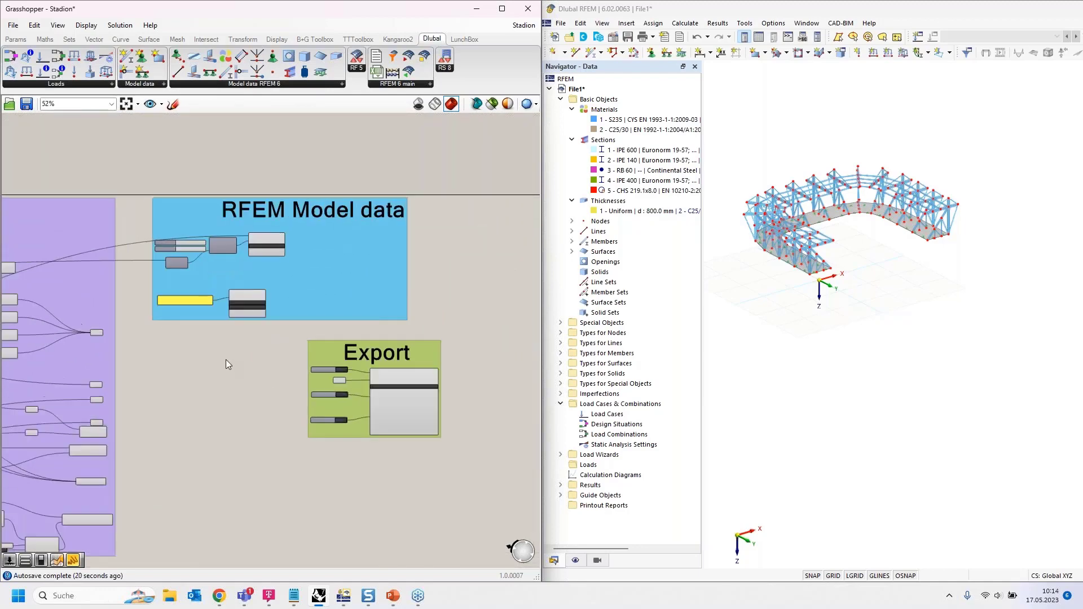
pyautogui.moveTo(233, 369); pyautogui.dragTo(211, 350, button='right')
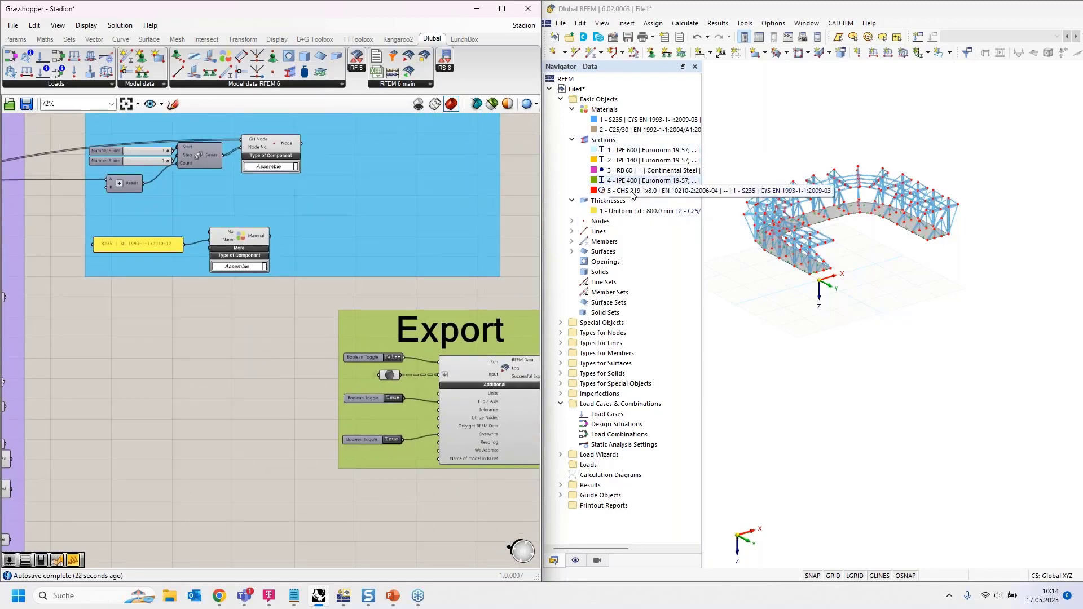
pyautogui.moveTo(232, 300); pyautogui.dragTo(207, 330, button='right')
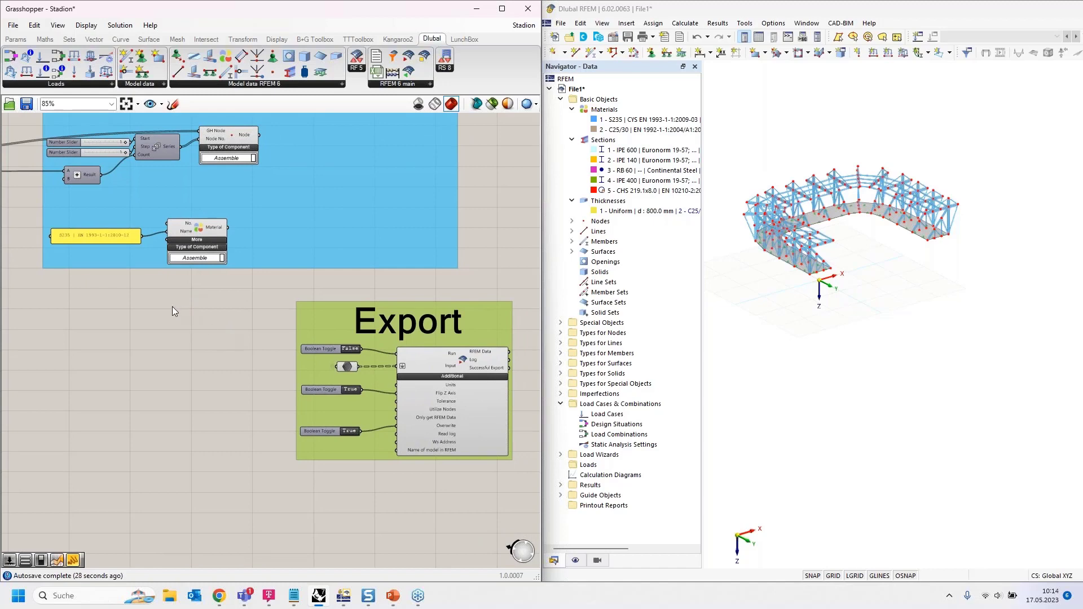
pyautogui.scroll(2, 170, 308)
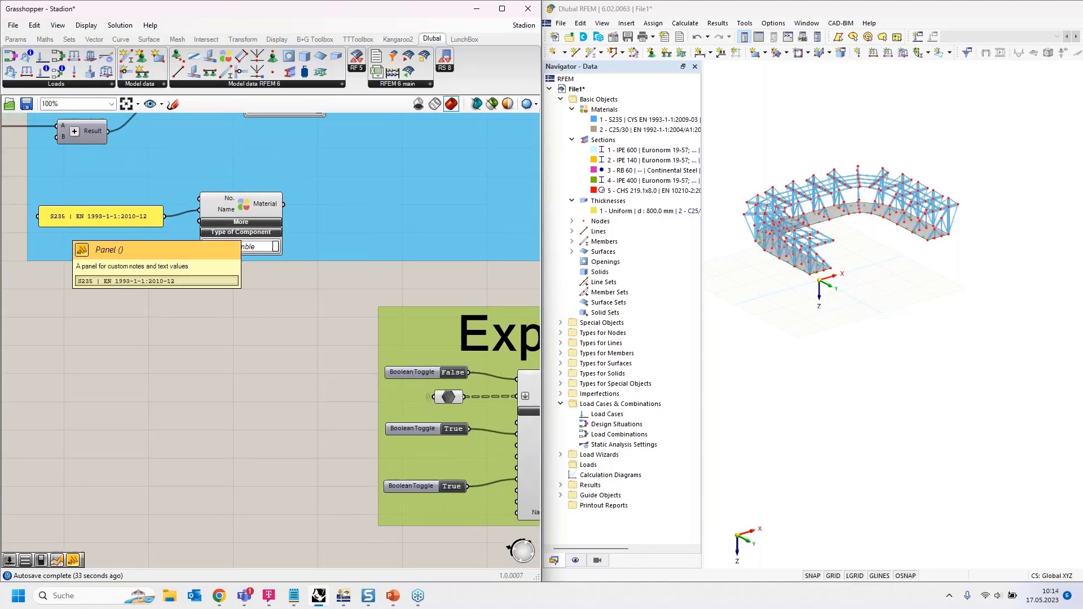
# - Inspect the S235 material panel text and close it unchanged
pyautogui.click(62, 220)
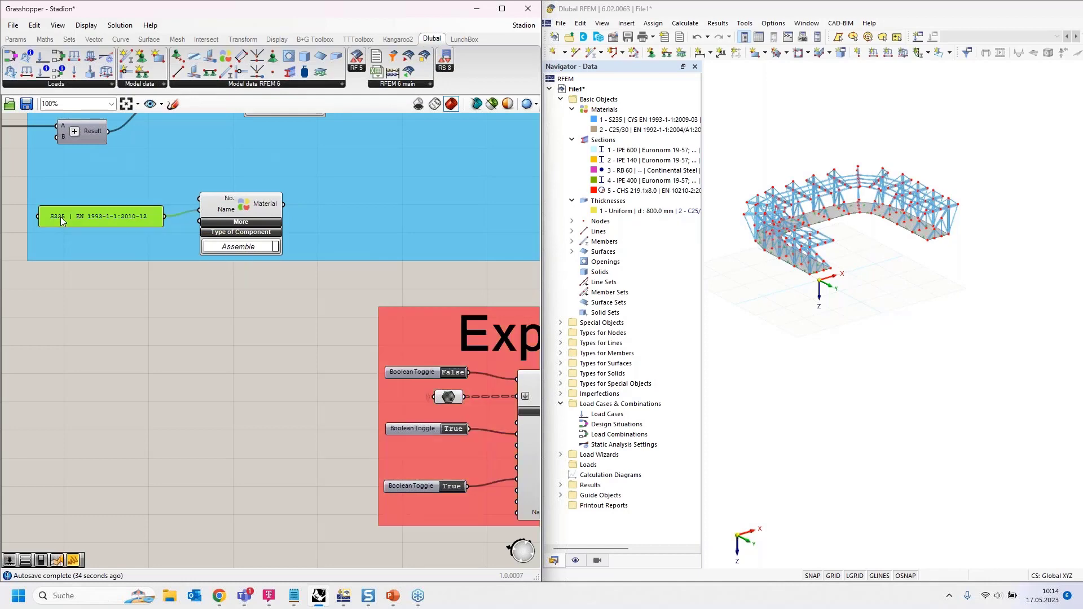
pyautogui.doubleClick(62, 220)
pyautogui.click(39, 162)
pyautogui.moveTo(36, 162); pyautogui.dragTo(45, 162)
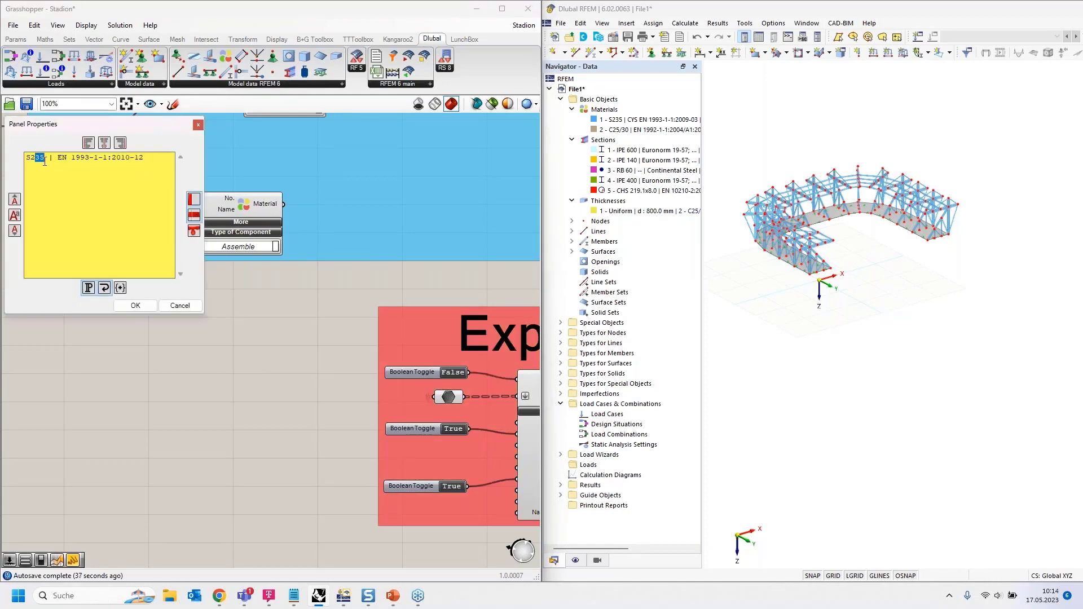
pyautogui.click(135, 305)
# - Switch the third Boolean Toggle in the Export group to False
pyautogui.moveTo(283, 324); pyautogui.dragTo(150, 240, button='right')
pyautogui.click(311, 405)
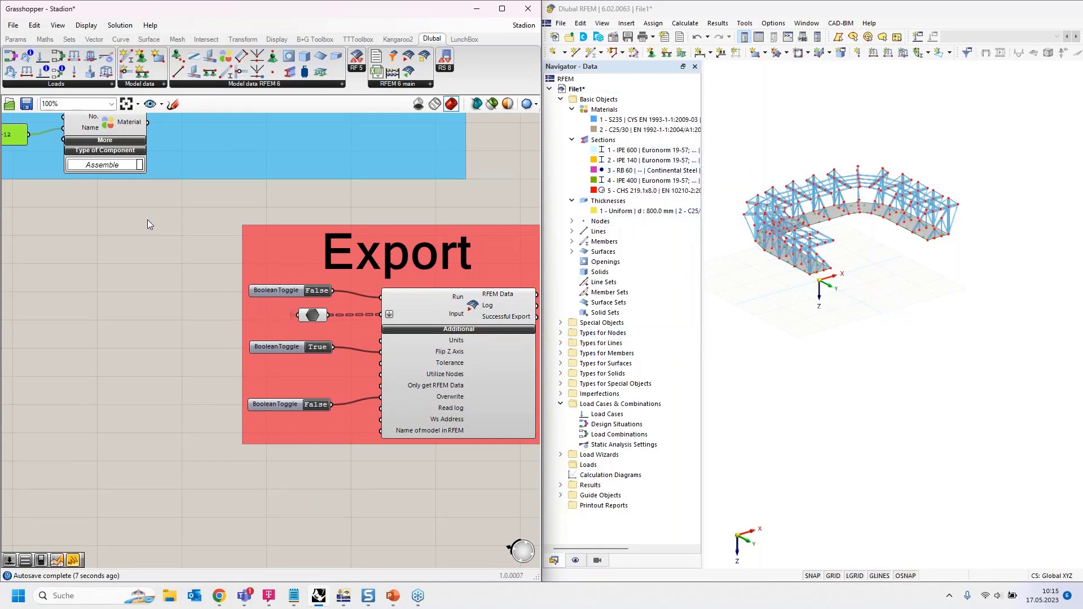
pyautogui.moveTo(141, 292); pyautogui.dragTo(200, 338, button='right')
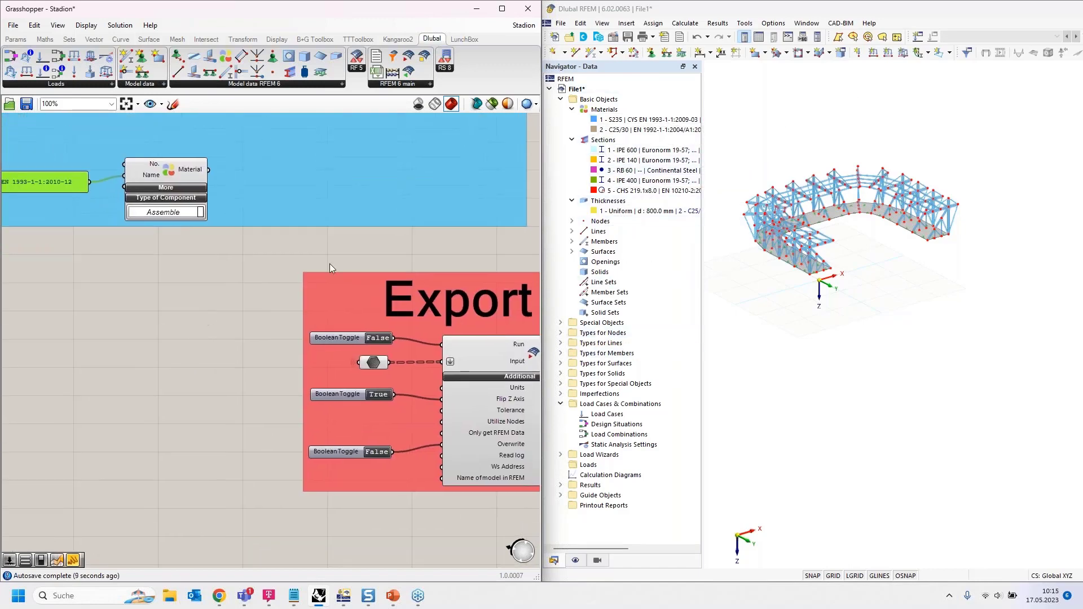
# - Highlight RFEM members using material 1 - S235, then check the Material component's link to Export
pyautogui.click(642, 120)
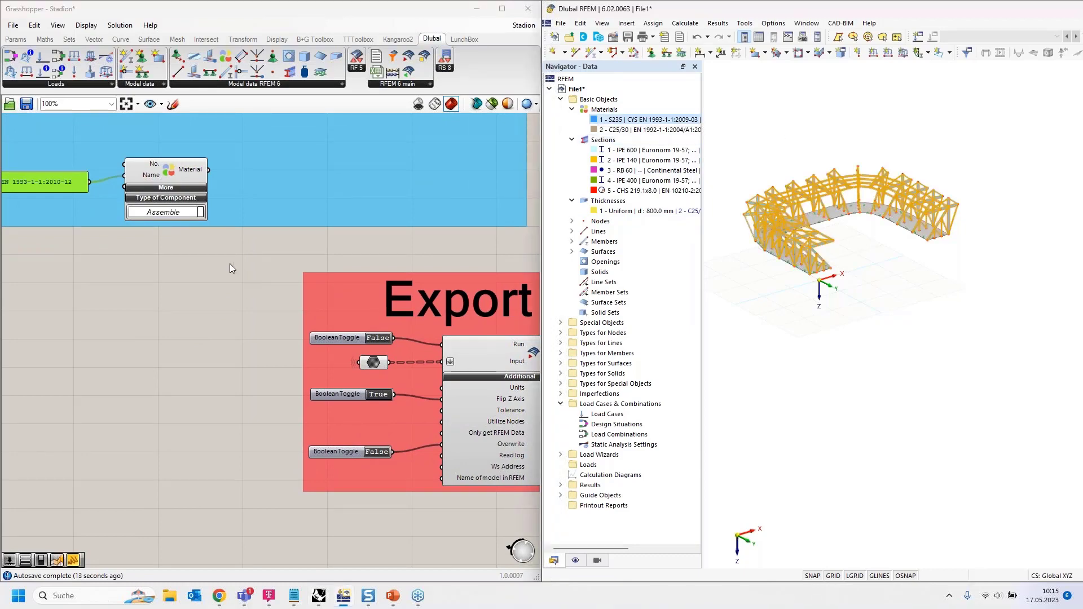
pyautogui.click(208, 351)
pyautogui.scroll(-2, 208, 350)
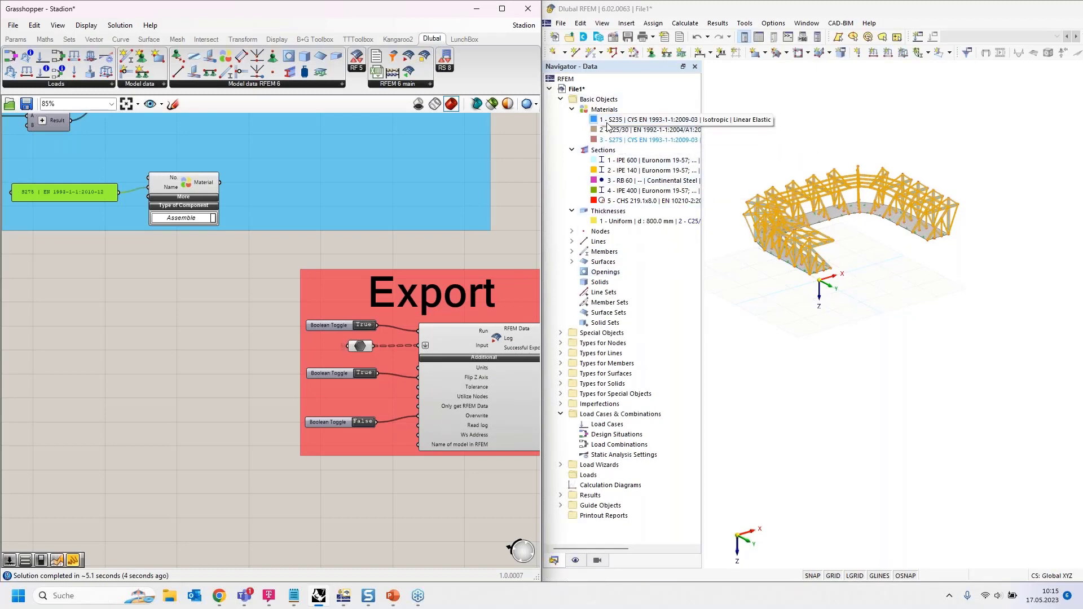
pyautogui.click(201, 185)
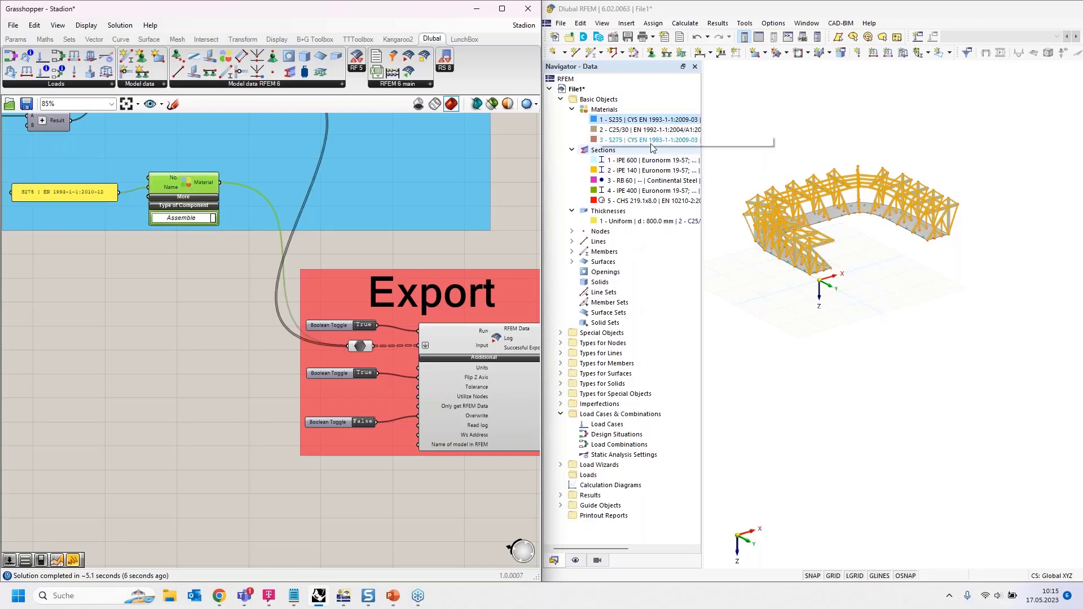
pyautogui.click(536, 185)
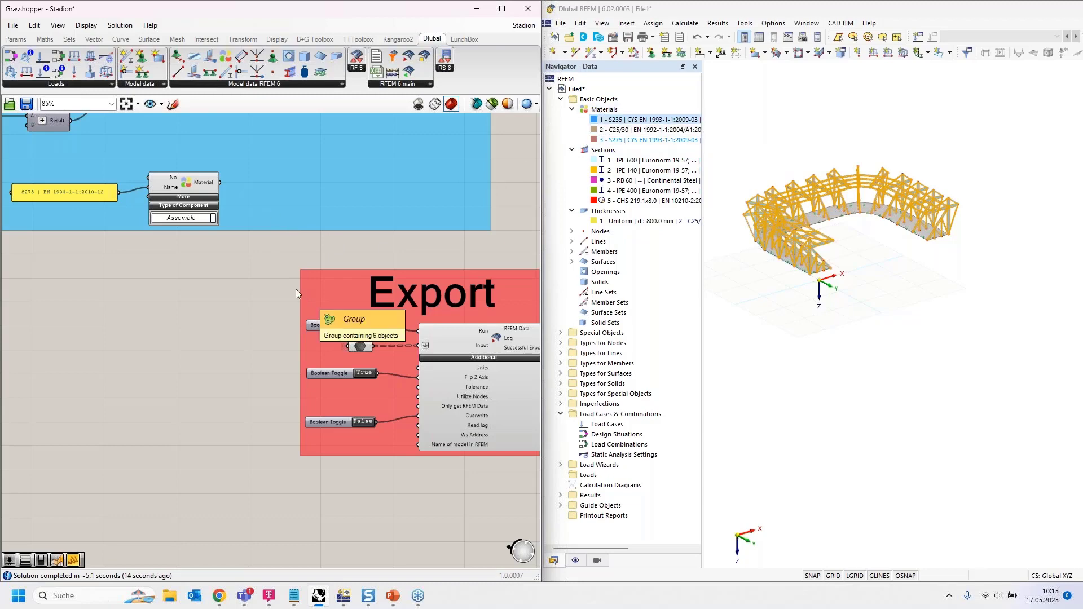
# - Add a Number Slider in the material group and wire it to the Material No. input
pyautogui.doubleClick(120, 276)
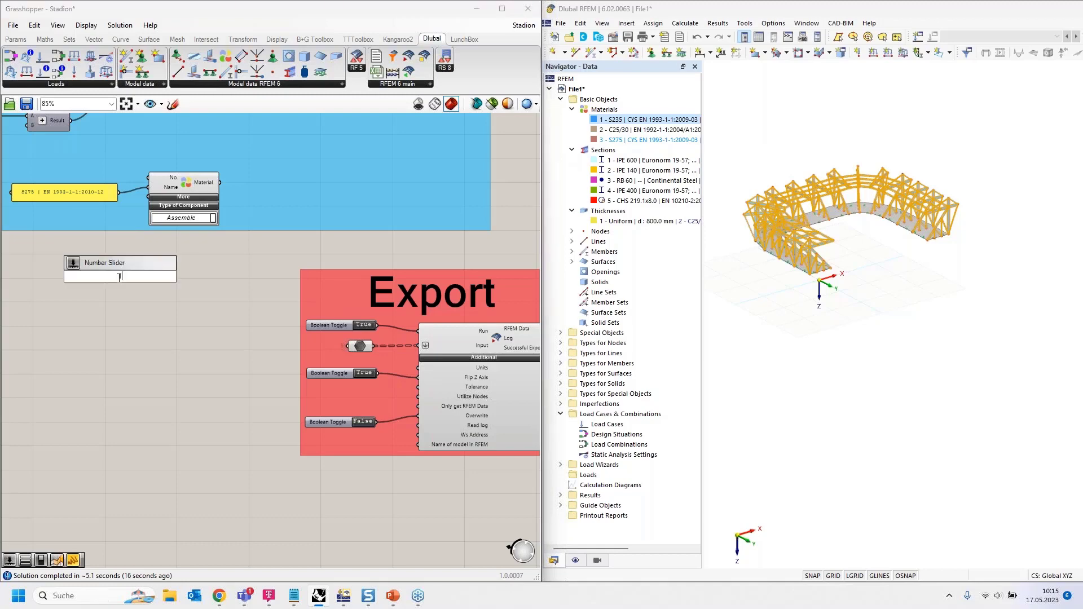
pyautogui.press('Return')
pyautogui.moveTo(91, 276); pyautogui.dragTo(46, 166)
pyautogui.moveTo(112, 166); pyautogui.dragTo(149, 177)
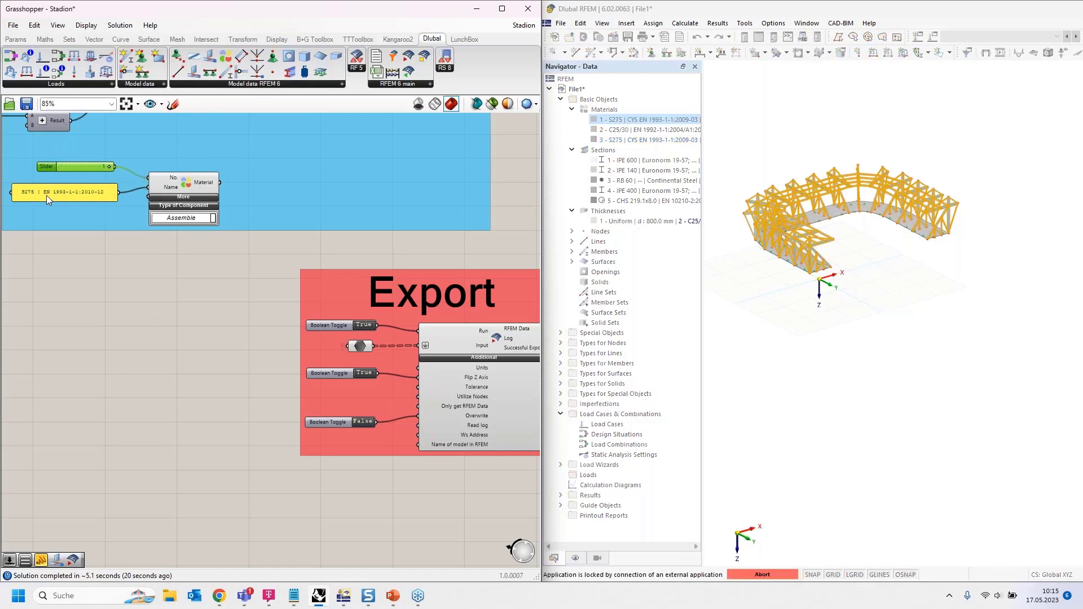
pyautogui.scroll(1, 408, 343)
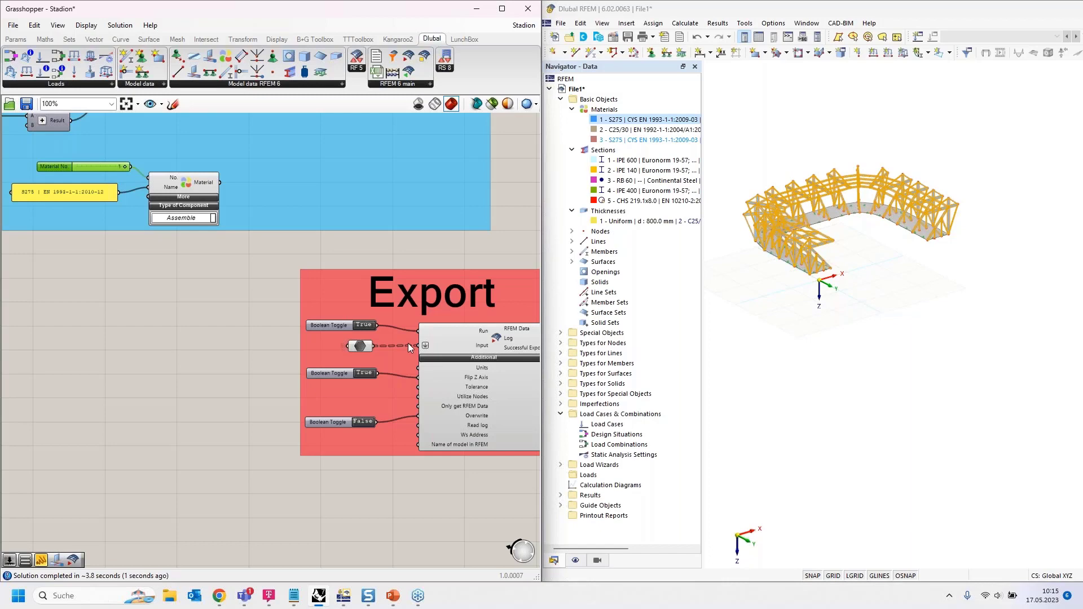
pyautogui.scroll(-1, 400, 334)
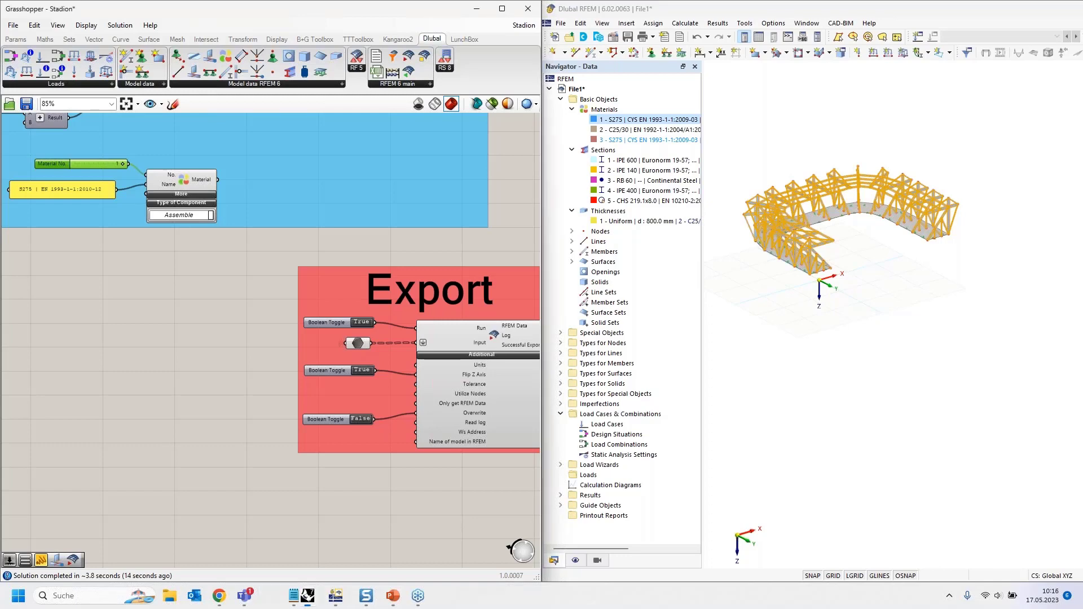
# - Switch the export Run toggle to False
pyautogui.doubleClick(365, 324)
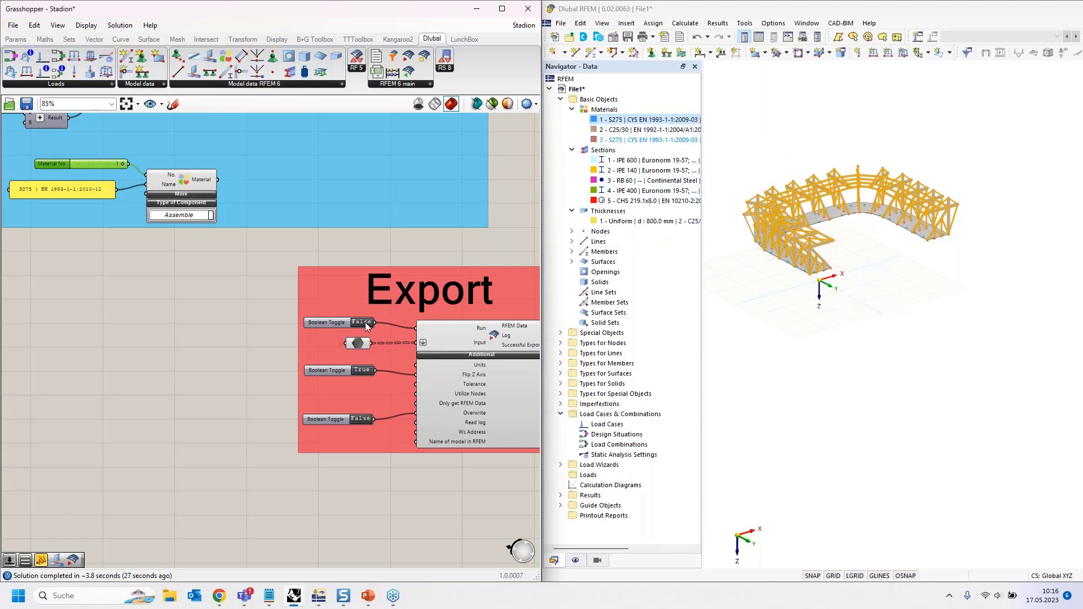
pyautogui.scroll(1, 366, 326)
pyautogui.scroll(2, 365, 326)
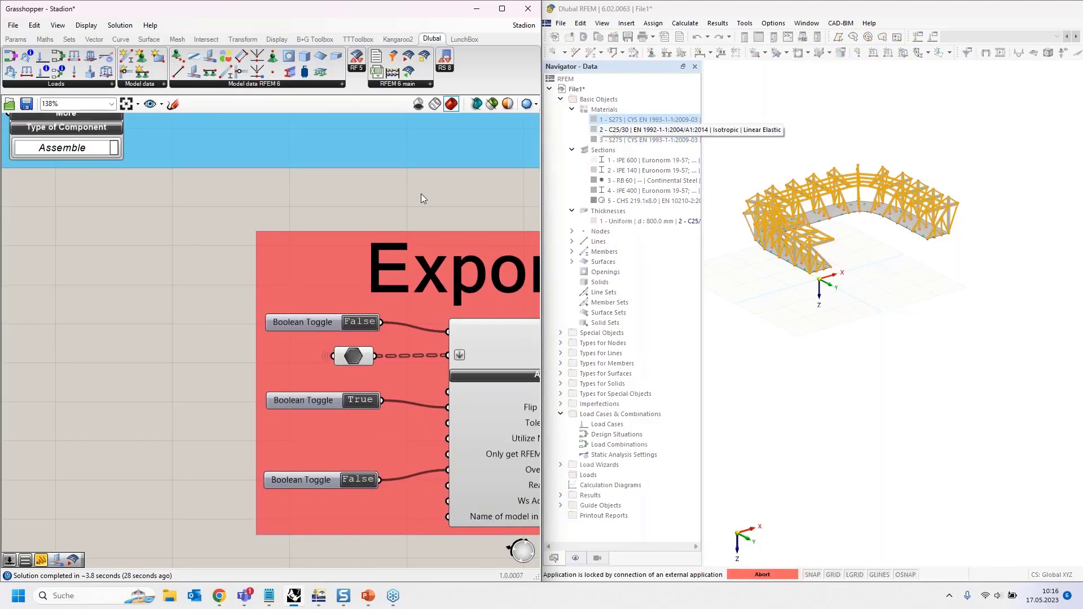
# - Toggle the export Run switch on and back off
pyautogui.click(363, 324)
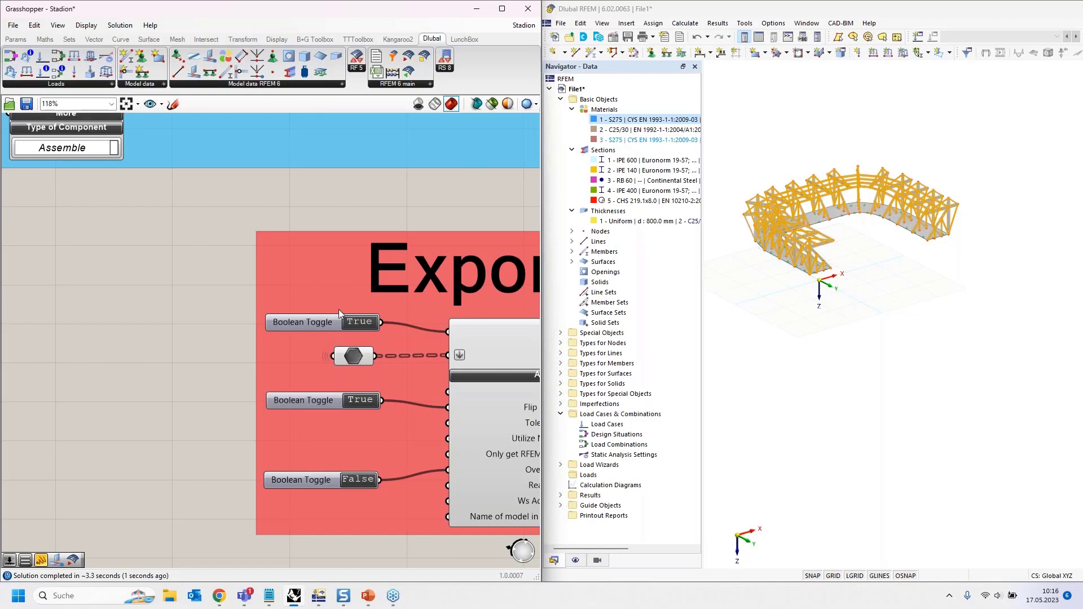
pyautogui.scroll(-3, 337, 309)
pyautogui.scroll(2, 344, 314)
pyautogui.click(353, 317)
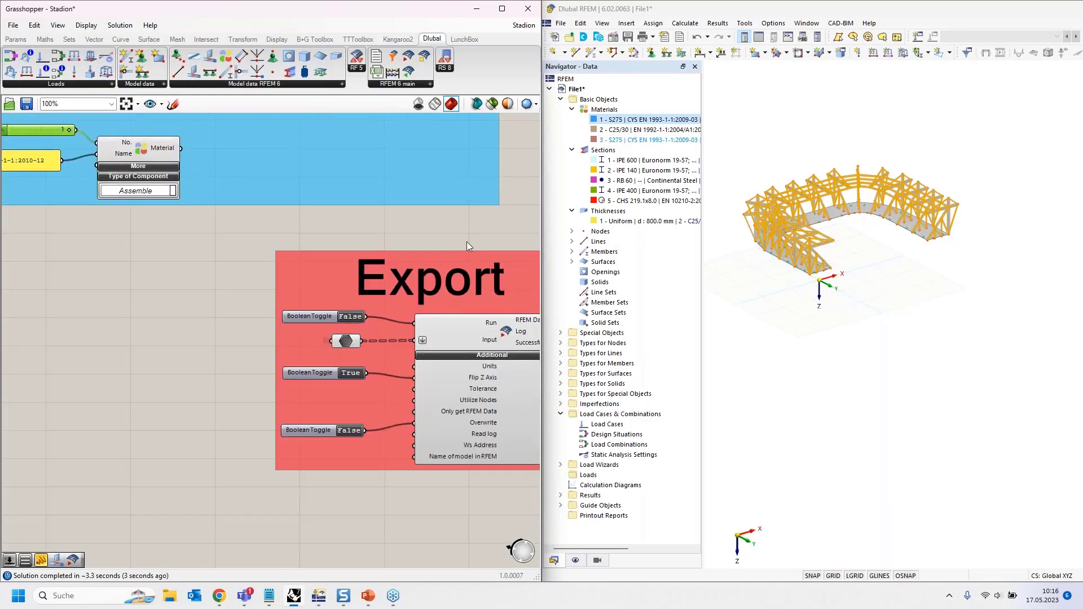
pyautogui.scroll(-3, 436, 232)
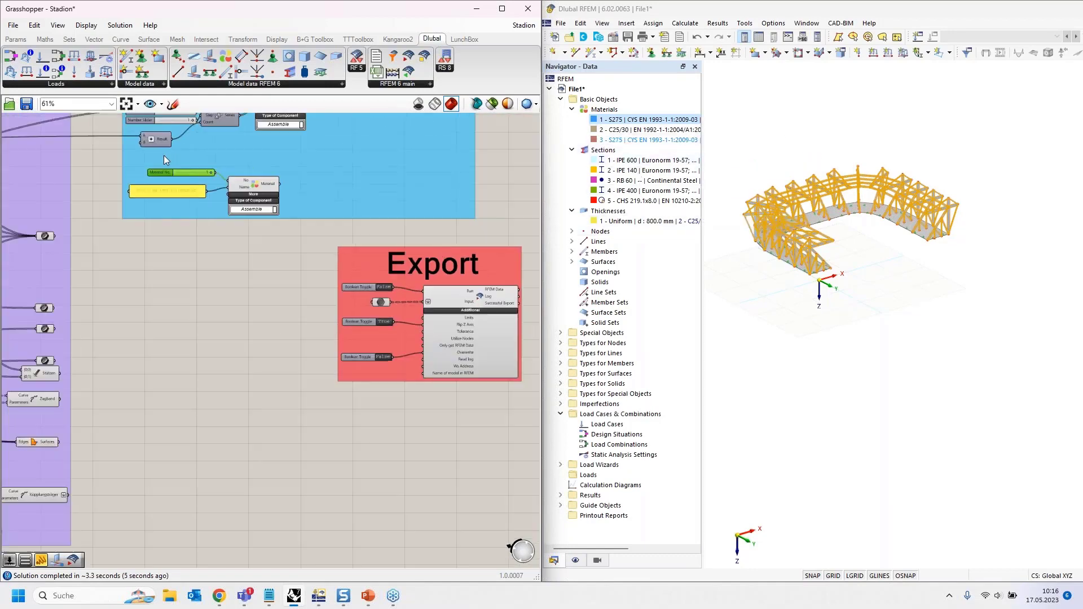
pyautogui.scroll(5, 164, 153)
# - Change the material panel text from S275 to S235
pyautogui.click(121, 235)
pyautogui.doubleClick(121, 234)
pyautogui.moveTo(47, 176); pyautogui.dragTo(62, 177)
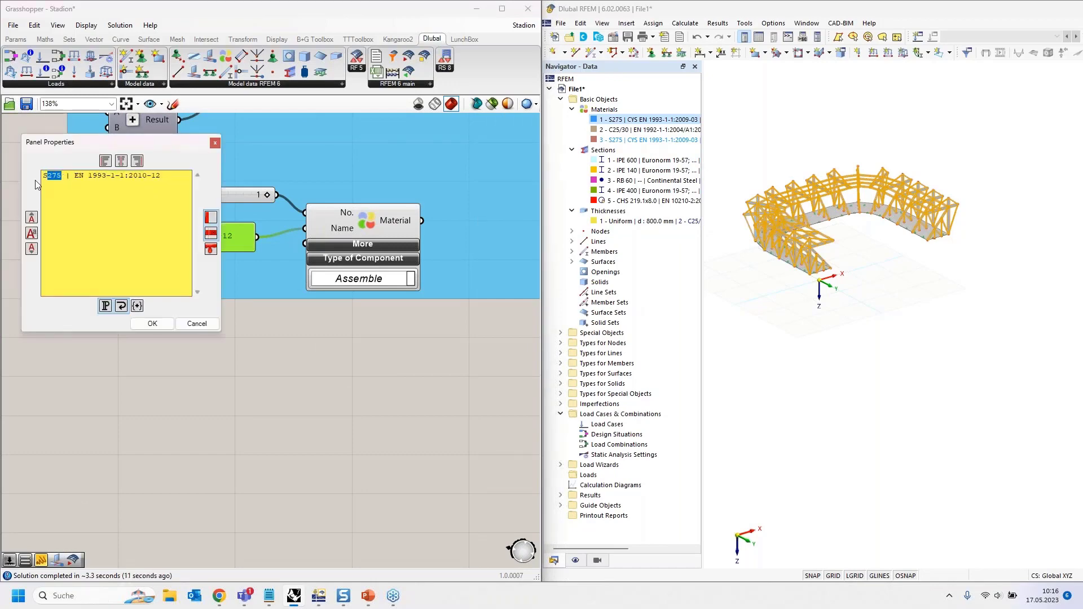
pyautogui.write('235')
pyautogui.click(152, 323)
pyautogui.scroll(-2, 238, 292)
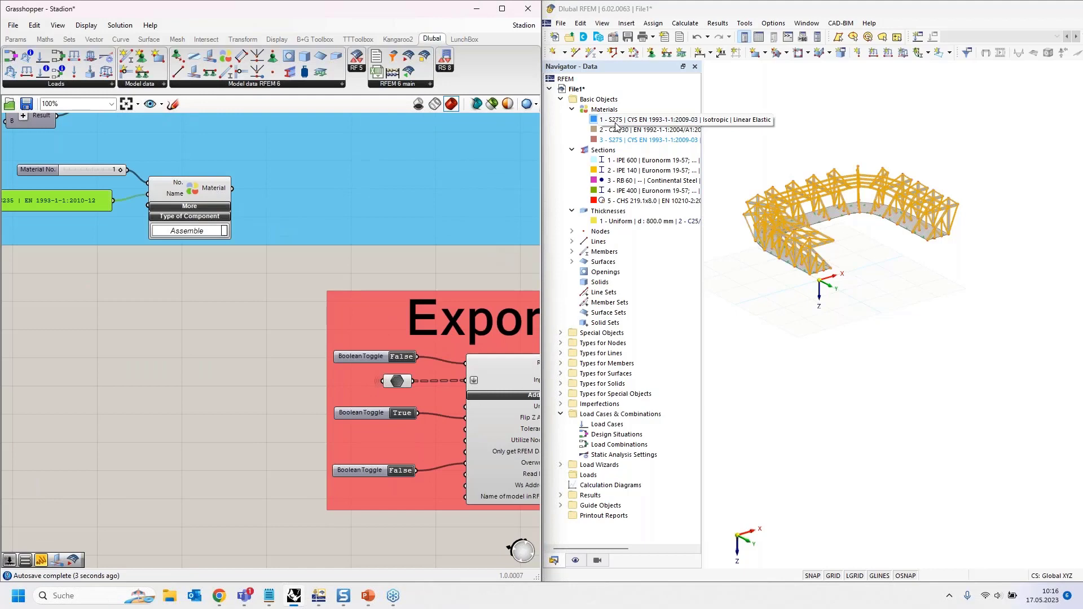
pyautogui.scroll(3, 402, 361)
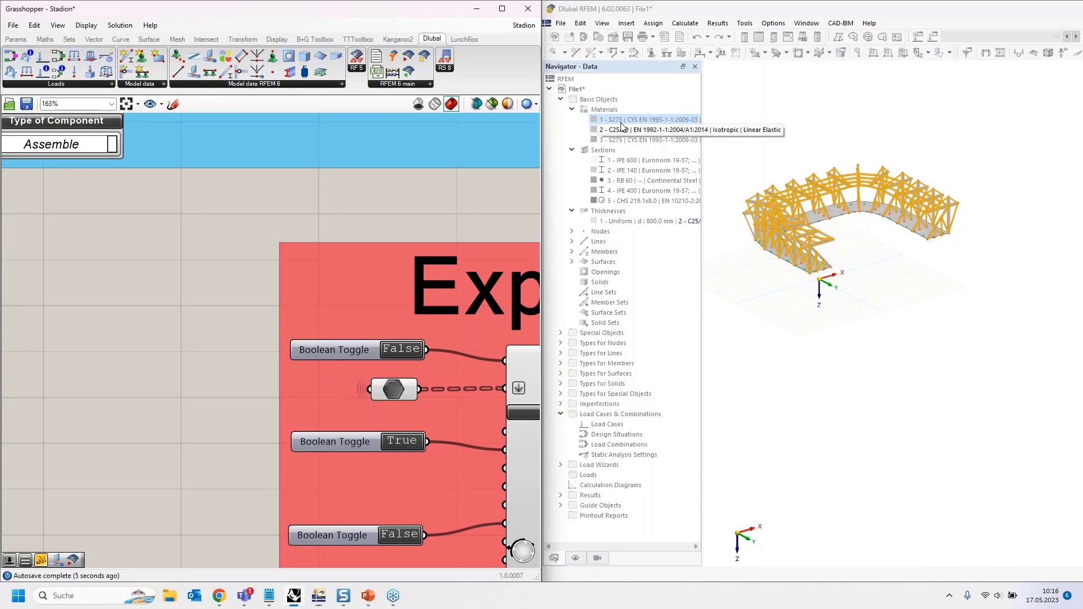
# - Turn Run on to export S235 as material 1 to RFEM
pyautogui.doubleClick(391, 350)
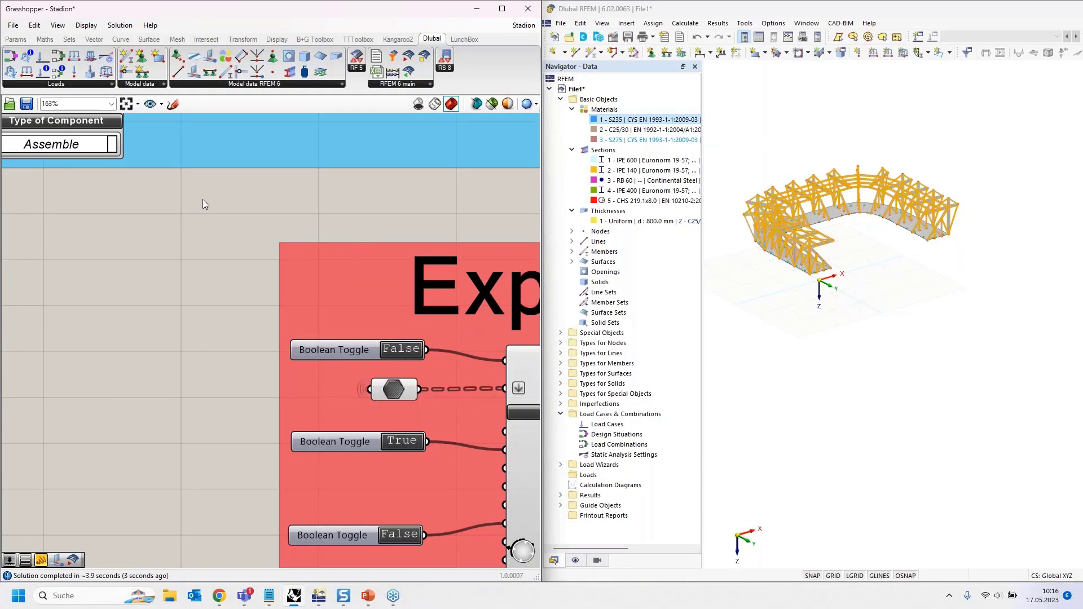
pyautogui.scroll(-3, 228, 198)
pyautogui.moveTo(137, 332); pyautogui.dragTo(241, 335, button='right')
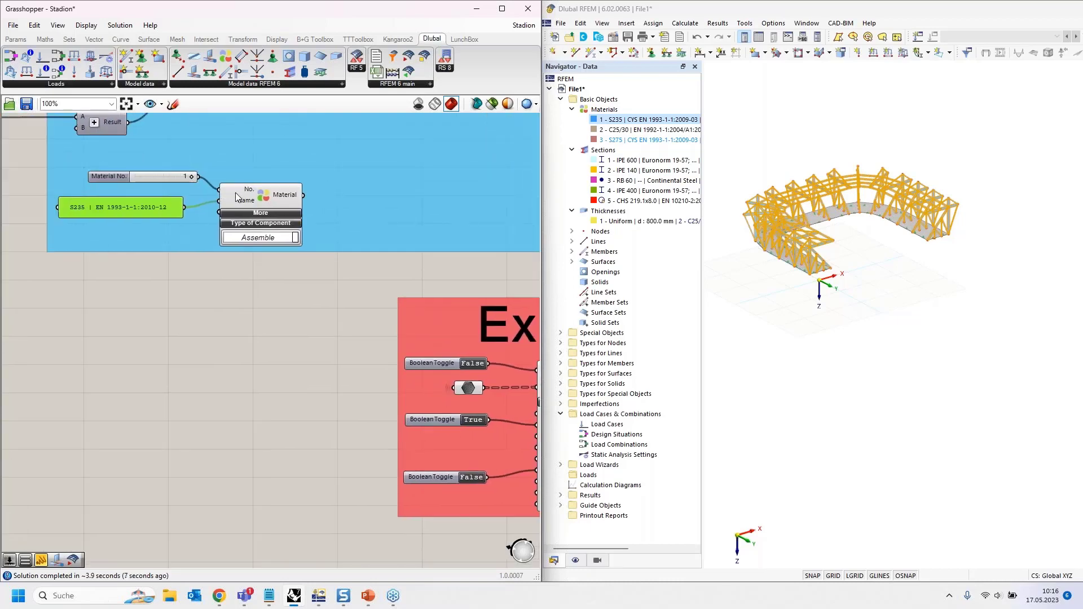
pyautogui.moveTo(237, 197)
pyautogui.moveTo(339, 448); pyautogui.dragTo(112, 322, button='right')
pyautogui.scroll(-3, 115, 263)
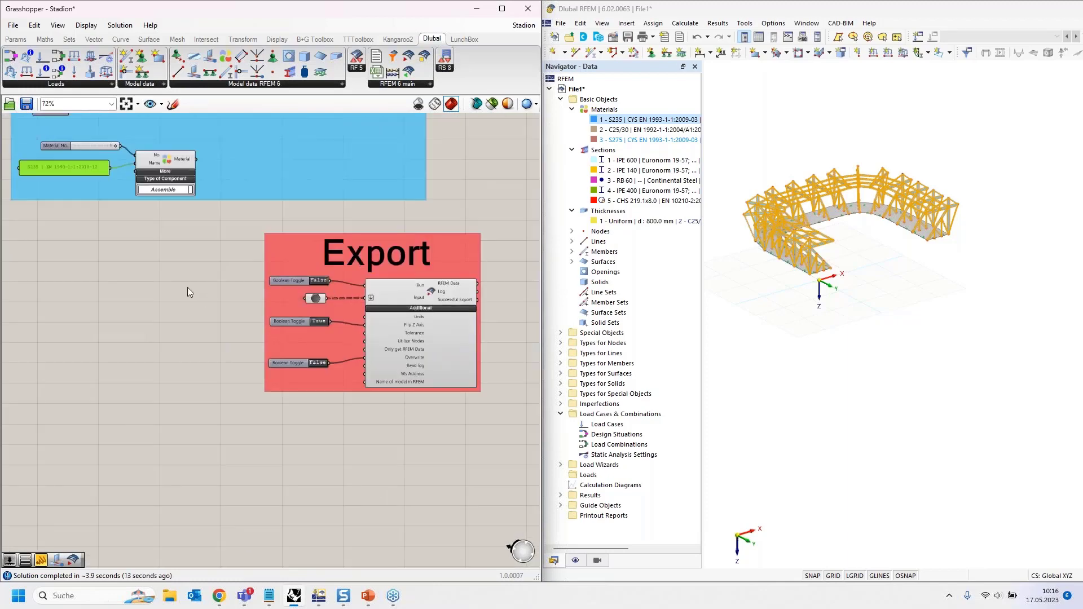
pyautogui.click(827, 366)
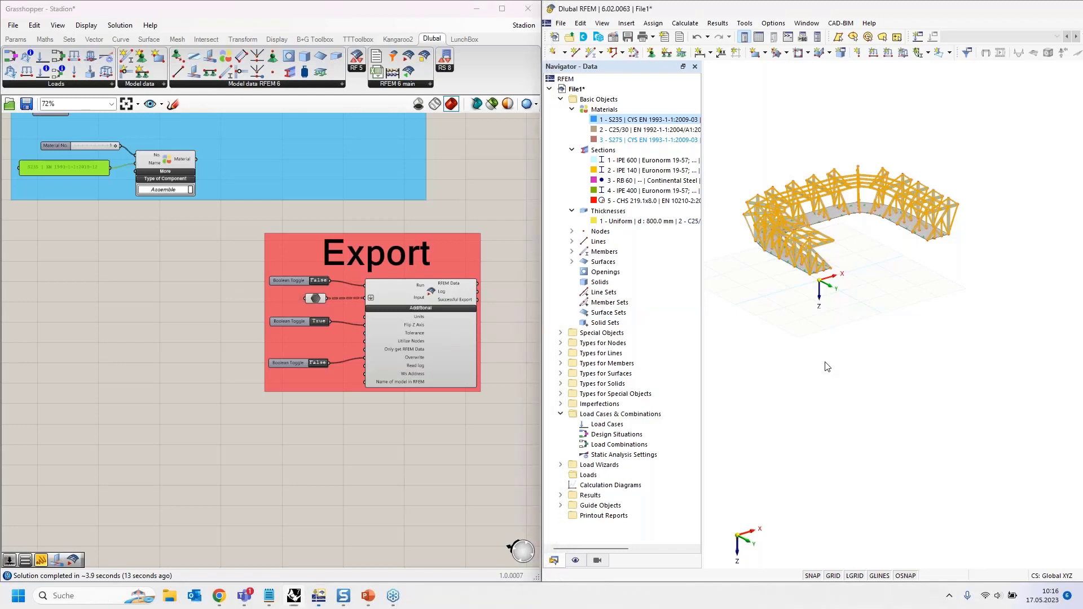
pyautogui.moveTo(124, 248); pyautogui.dragTo(164, 320, button='right')
pyautogui.click(197, 351)
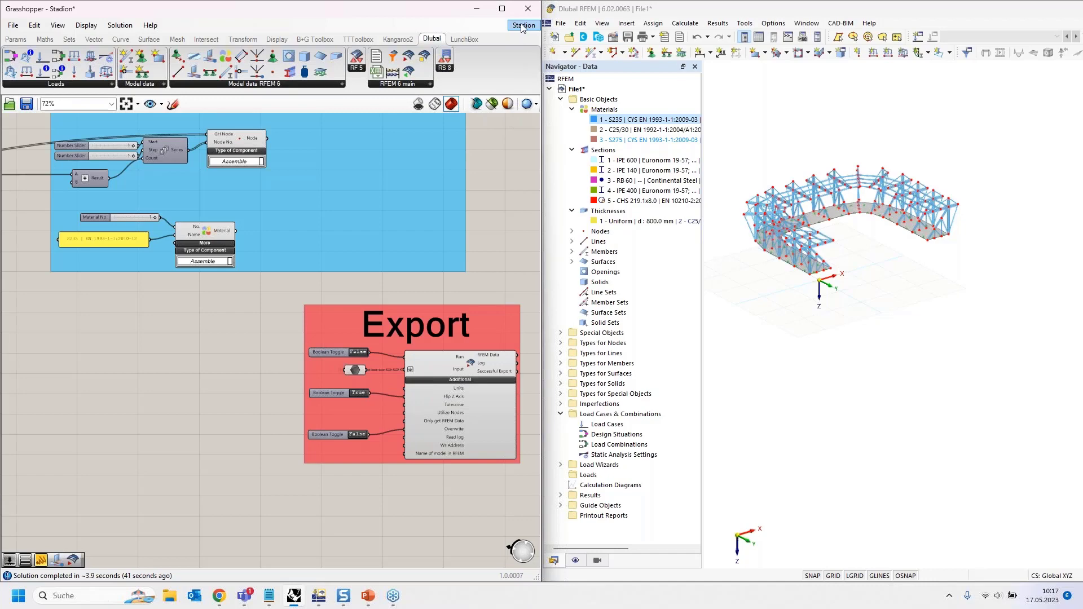
# - Bring up the Stadion document's preview card in the Grasshopper menu bar
pyautogui.moveTo(529, 28)
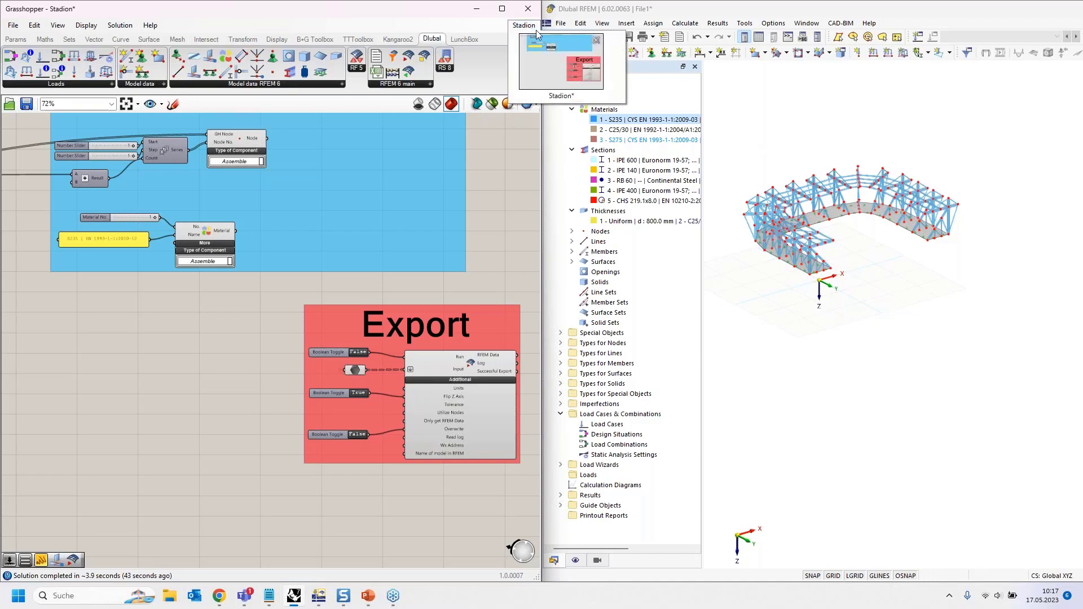
# - Close Stadion without saving and open Importing_from_RFEM6_into_GH from recent files
pyautogui.click(598, 41)
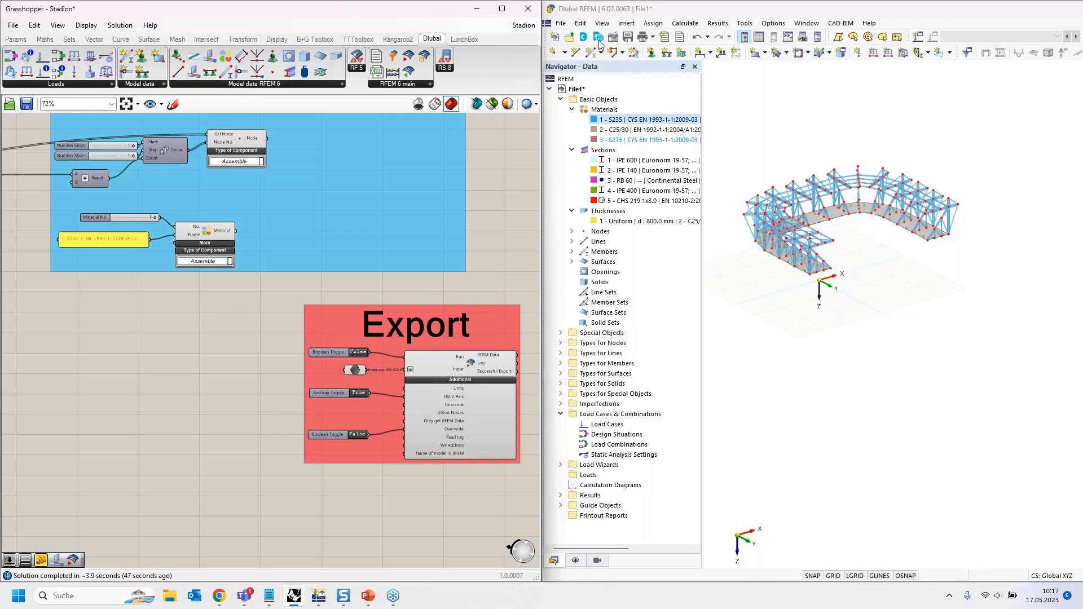
pyautogui.click(581, 100)
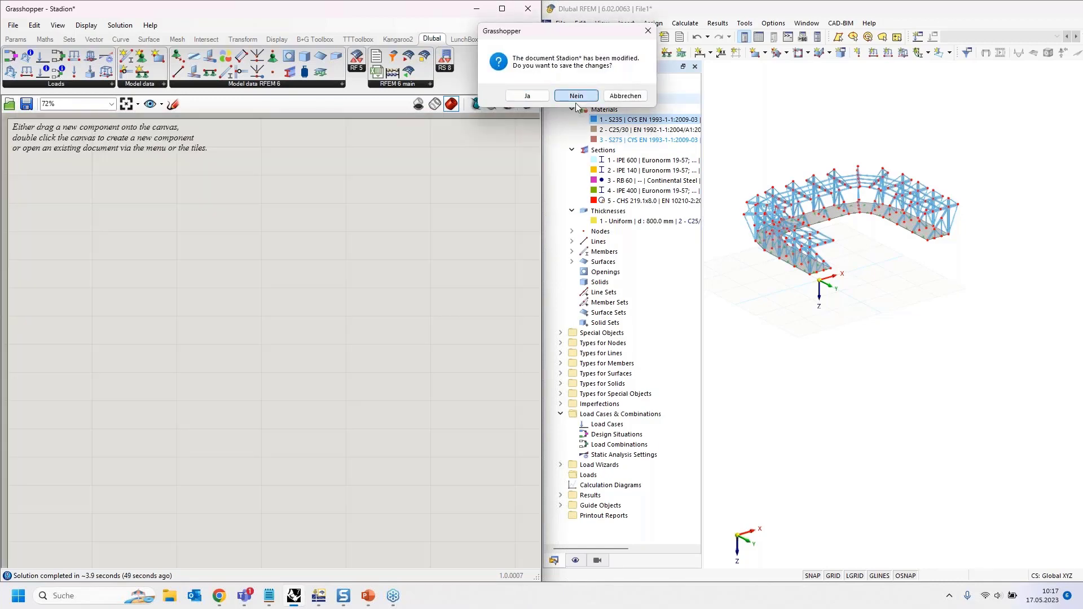
pyautogui.click(359, 443)
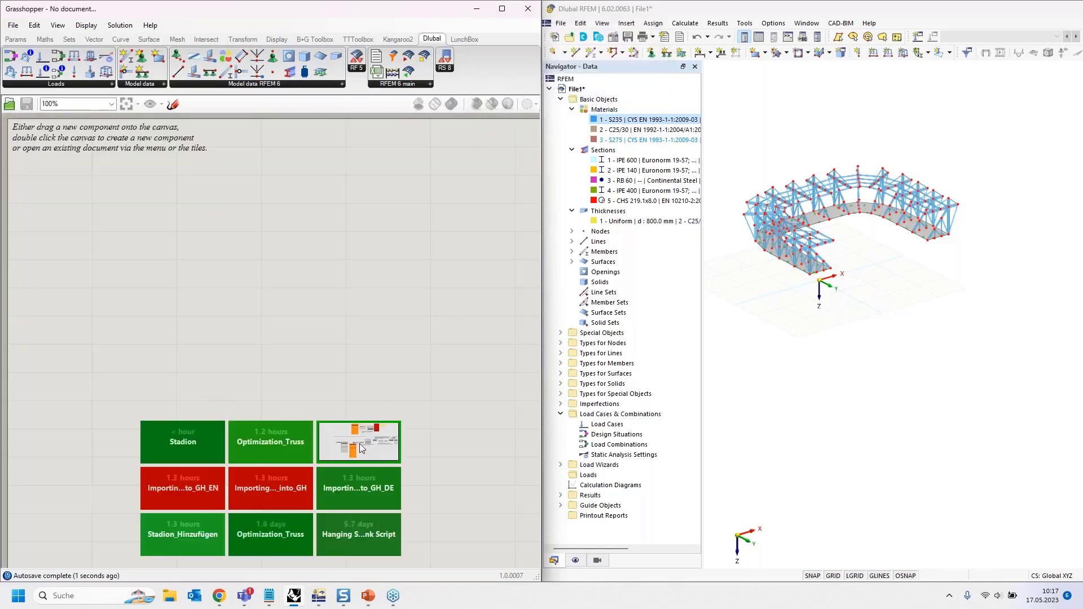
# - Frame the example's title and section 1 on importing the complete structure
pyautogui.moveTo(230, 226); pyautogui.dragTo(196, 390, button='right')
pyautogui.moveTo(196, 232); pyautogui.dragTo(196, 395, button='right')
pyautogui.moveTo(200, 212); pyautogui.dragTo(197, 358, button='right')
pyautogui.moveTo(185, 187); pyautogui.dragTo(203, 426, button='right')
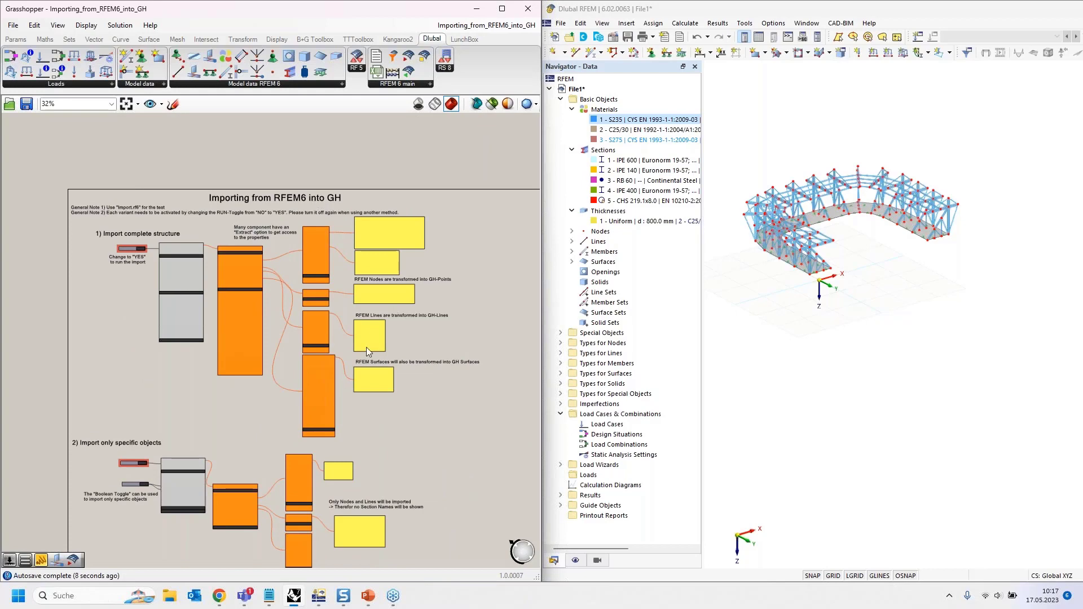
pyautogui.scroll(4, 222, 405)
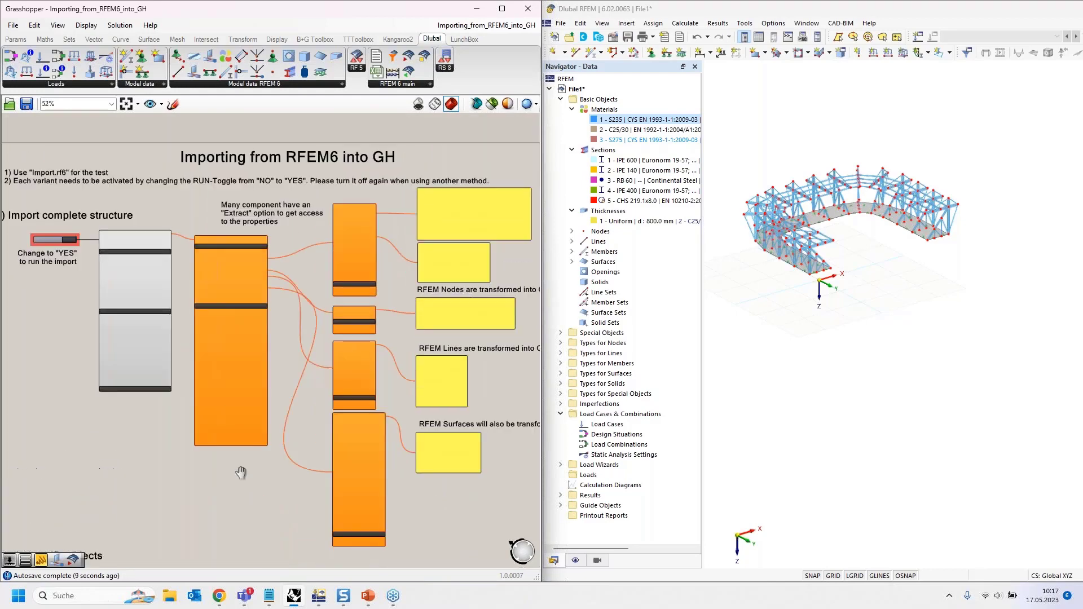
pyautogui.moveTo(128, 424); pyautogui.dragTo(151, 430, button='right')
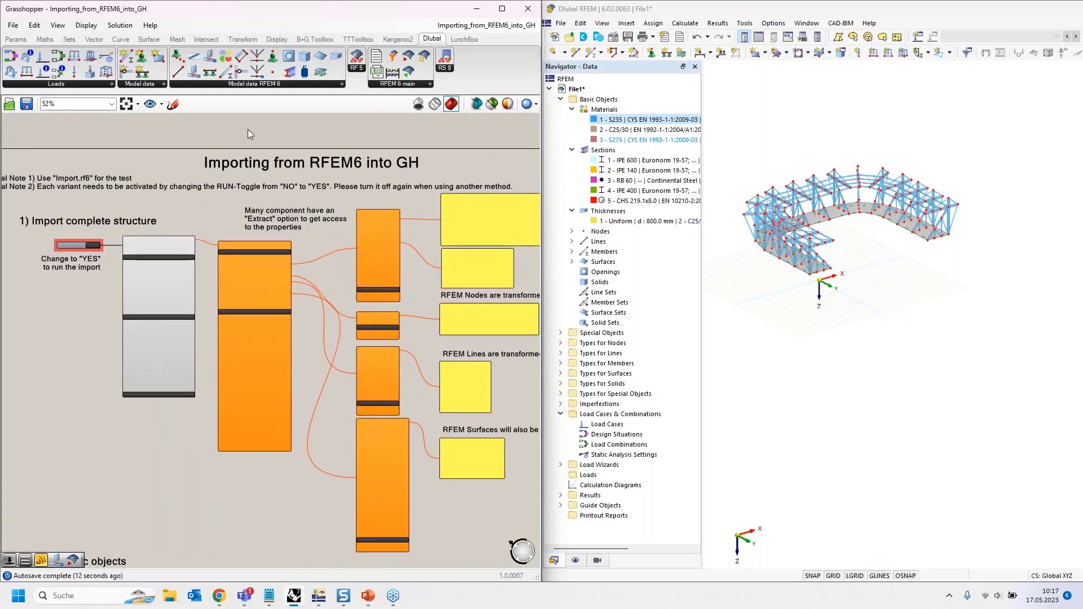
# - Snap RFEM to the right half, close File1 and open Import.rf6
pyautogui.click(988, 13)
pyautogui.moveTo(988, 13); pyautogui.dragTo(1082, 126)
pyautogui.click(1077, 23)
pyautogui.click(841, 345)
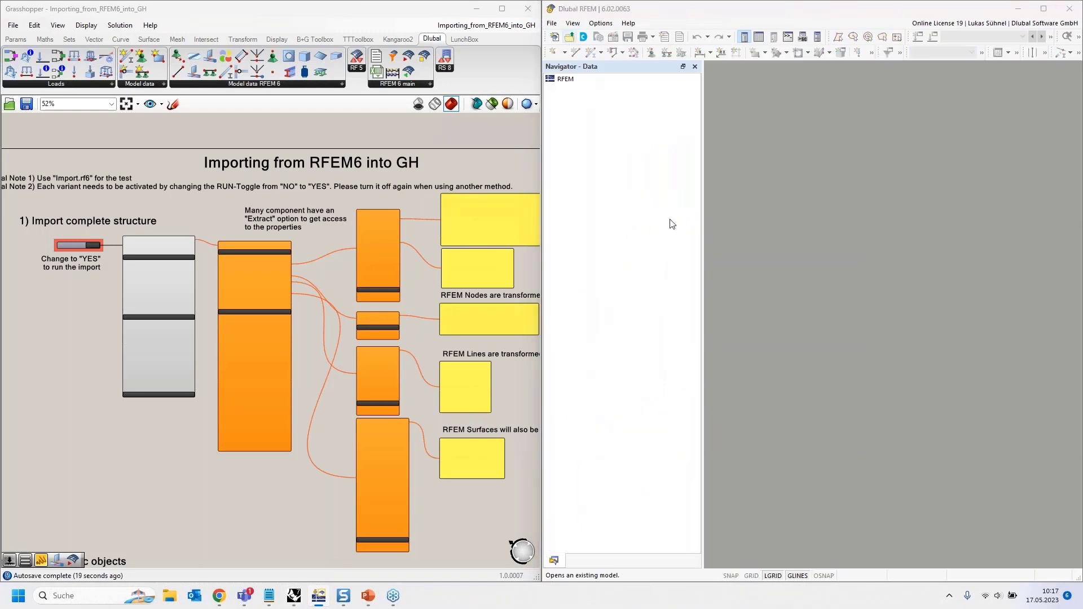
pyautogui.doubleClick(669, 131)
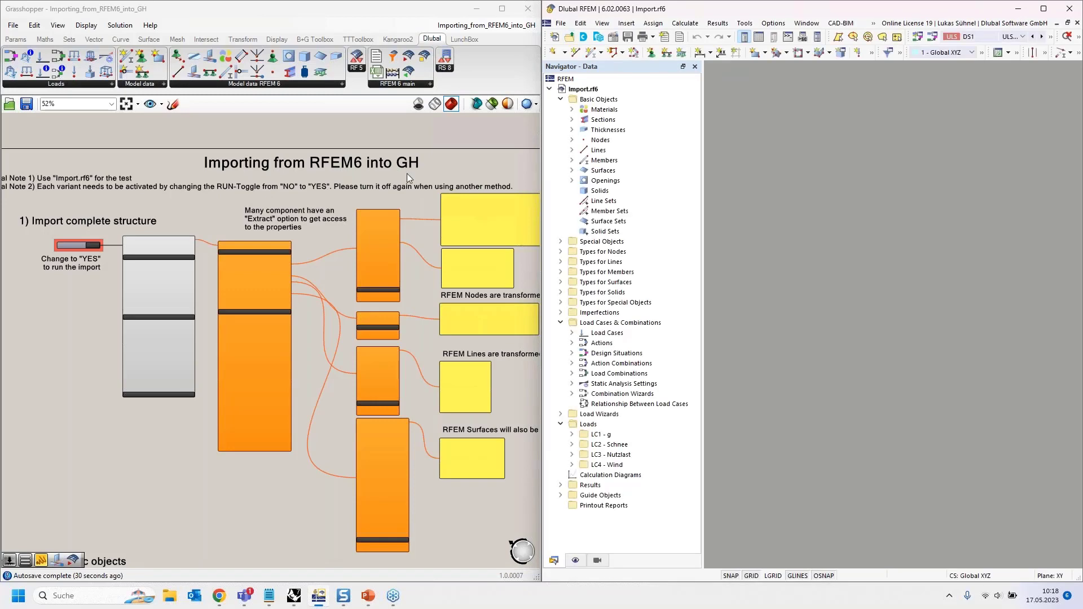
# - Pan and orbit the Import.rf6 building to inspect it from all sides
pyautogui.moveTo(922, 234); pyautogui.dragTo(1067, 195, button='middle')
pyautogui.keyDown('ctrl'); pyautogui.moveTo(925, 195); pyautogui.dragTo(843, 133, button='middle'); pyautogui.keyUp('ctrl')
pyautogui.scroll(5, 907, 333)
pyautogui.keyDown('ctrl'); pyautogui.moveTo(876, 376); pyautogui.dragTo(905, 411, button='middle'); pyautogui.keyUp('ctrl')
pyautogui.scroll(-5, 863, 282)
pyautogui.keyDown('ctrl'); pyautogui.moveTo(857, 237); pyautogui.dragTo(818, 187, button='middle'); pyautogui.keyUp('ctrl')
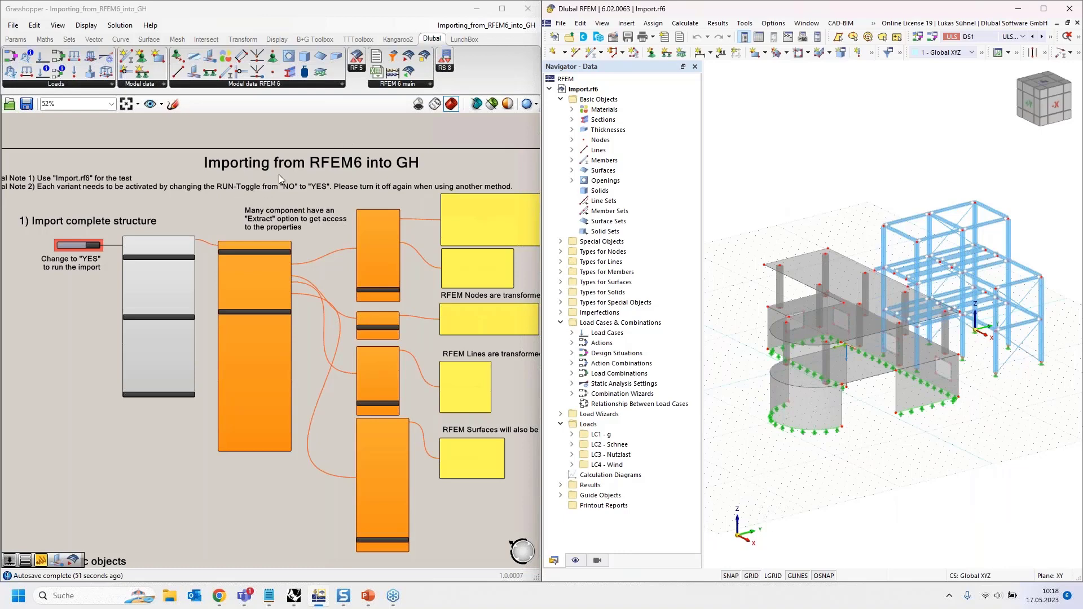
# - Frame the import structure group and select the Import component
pyautogui.moveTo(275, 181); pyautogui.dragTo(356, 433, button='right')
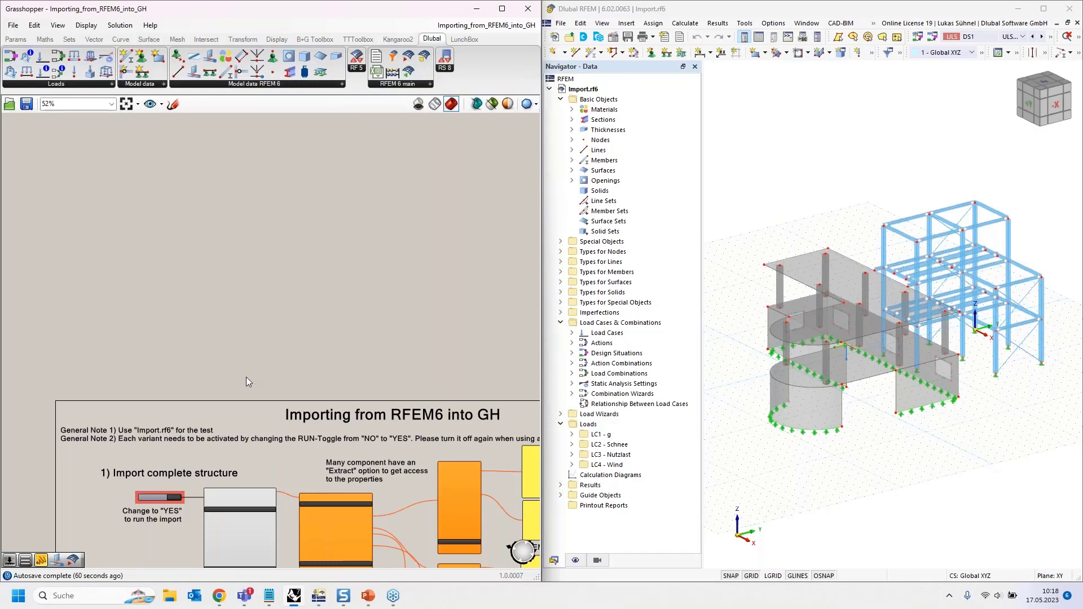
pyautogui.scroll(5, 246, 377)
pyautogui.scroll(1, 249, 293)
pyautogui.click(273, 236)
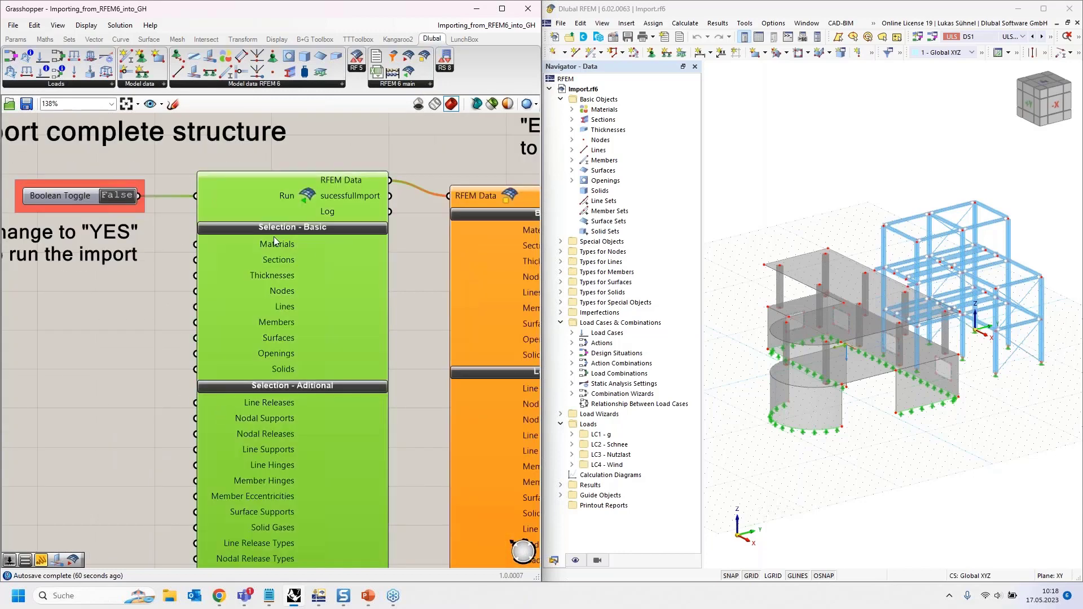
pyautogui.scroll(-1, 262, 274)
pyautogui.scroll(-2, 262, 272)
pyautogui.moveTo(148, 316); pyautogui.dragTo(157, 319, button='right')
pyautogui.scroll(2, 171, 229)
pyautogui.moveTo(191, 353); pyautogui.dragTo(111, 351, button='right')
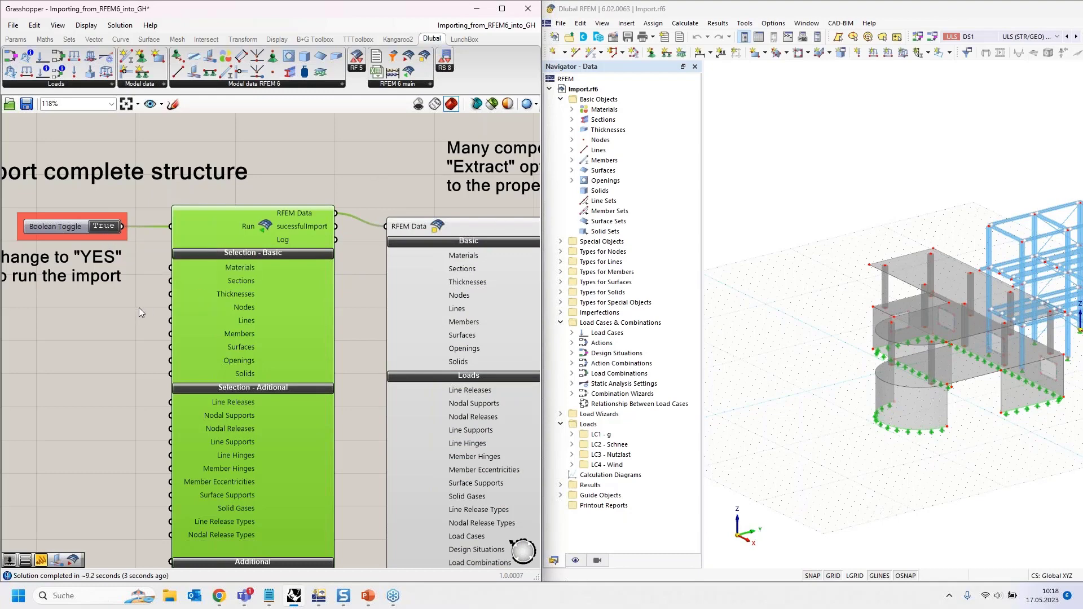
# - Pan across the import chain and bring up the Params input components
pyautogui.moveTo(138, 307); pyautogui.dragTo(26, 355, button='right')
pyautogui.moveTo(285, 330); pyautogui.dragTo(248, 387, button='right')
pyautogui.scroll(-1, 215, 339)
pyautogui.scroll(-2, 214, 339)
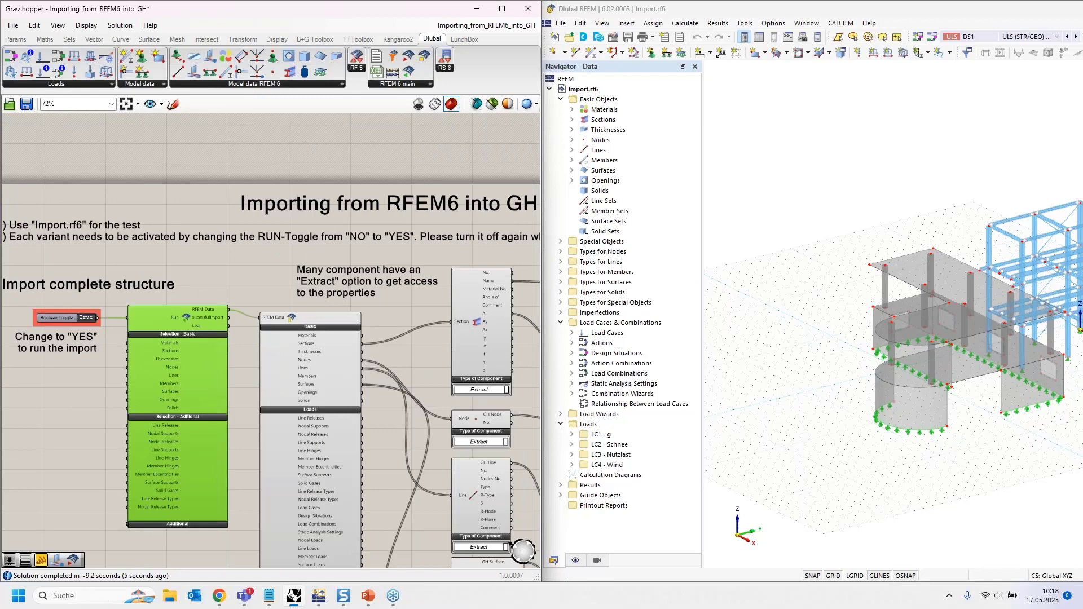
pyautogui.moveTo(215, 339); pyautogui.dragTo(159, 302, button='right')
pyautogui.click(16, 39)
pyautogui.click(159, 72)
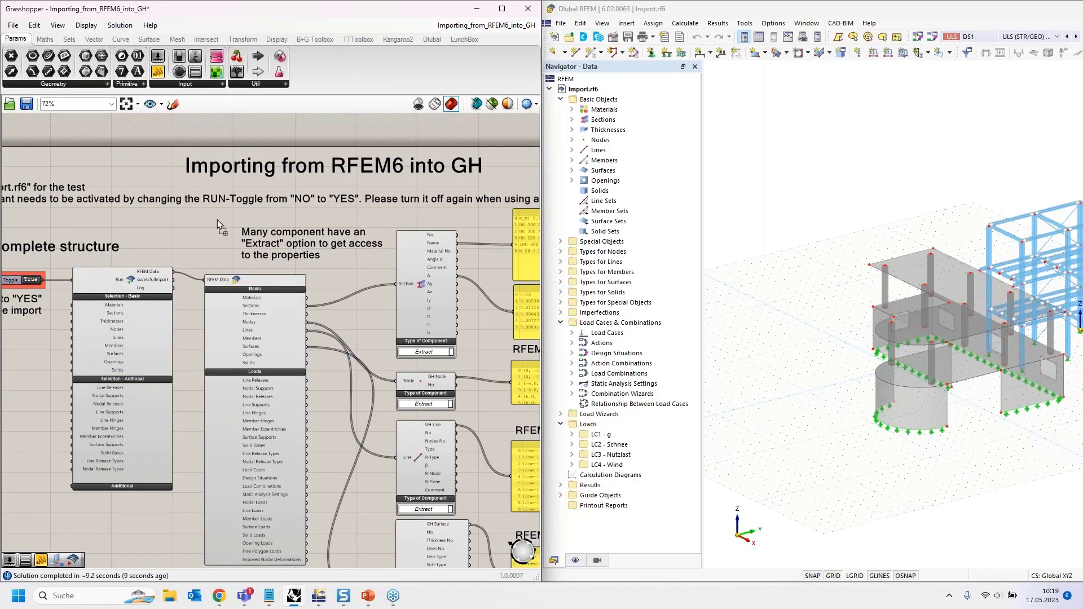
pyautogui.click(188, 231)
pyautogui.scroll(3, 167, 262)
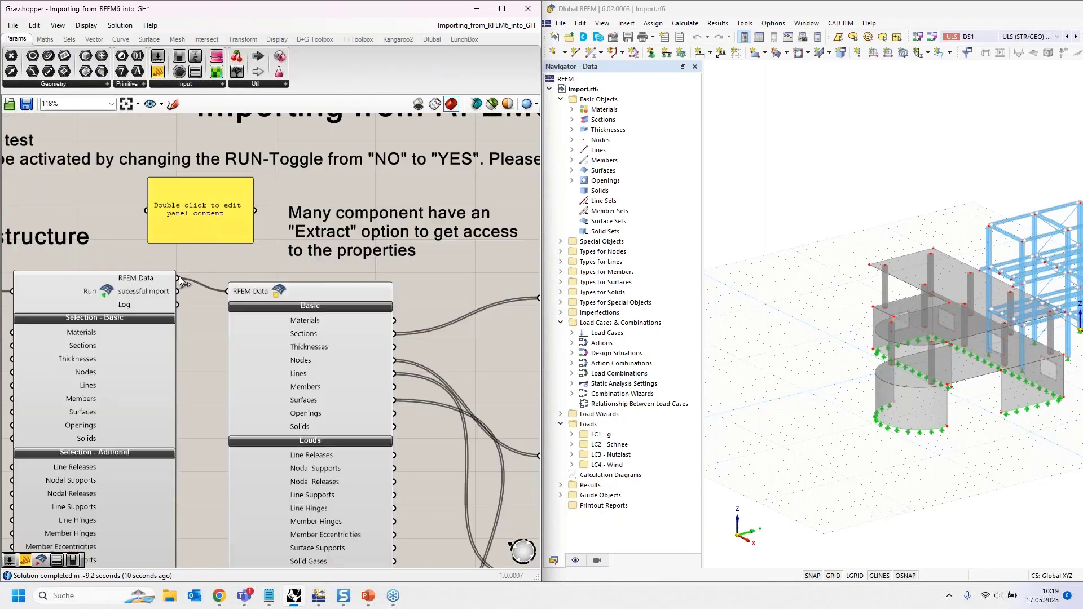
pyautogui.moveTo(134, 203); pyautogui.dragTo(161, 222)
pyautogui.moveTo(175, 278); pyautogui.dragTo(146, 210)
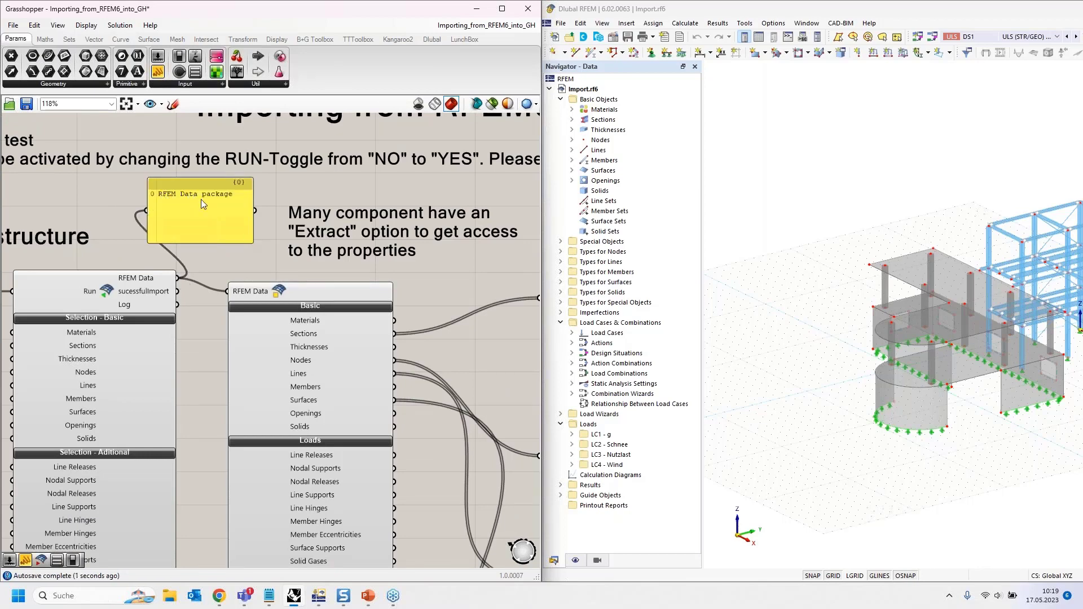
pyautogui.moveTo(213, 225); pyautogui.dragTo(226, 199)
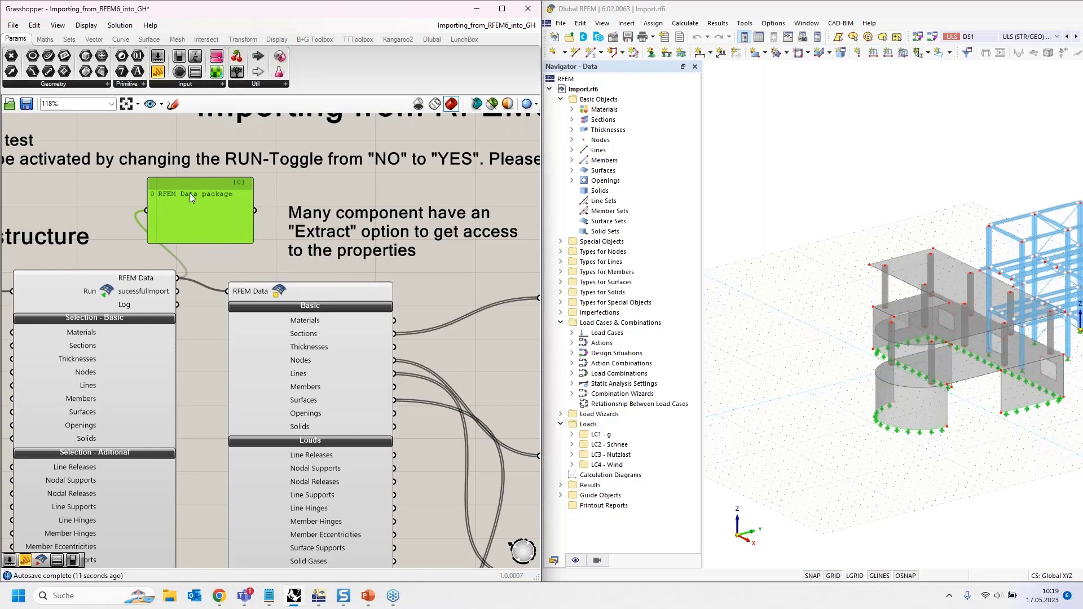
pyautogui.press('Delete')
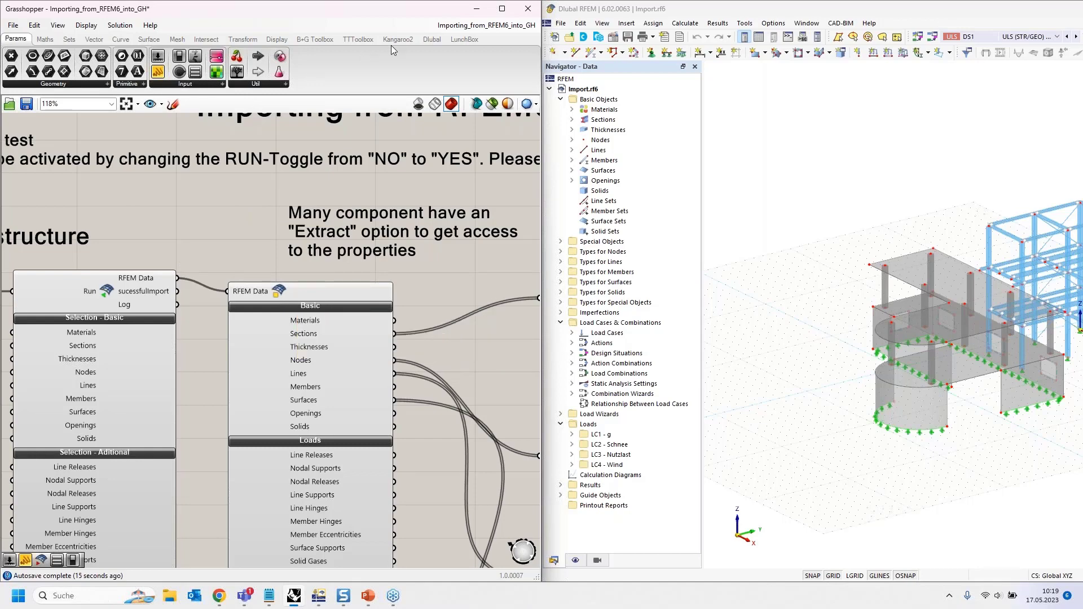
pyautogui.click(432, 39)
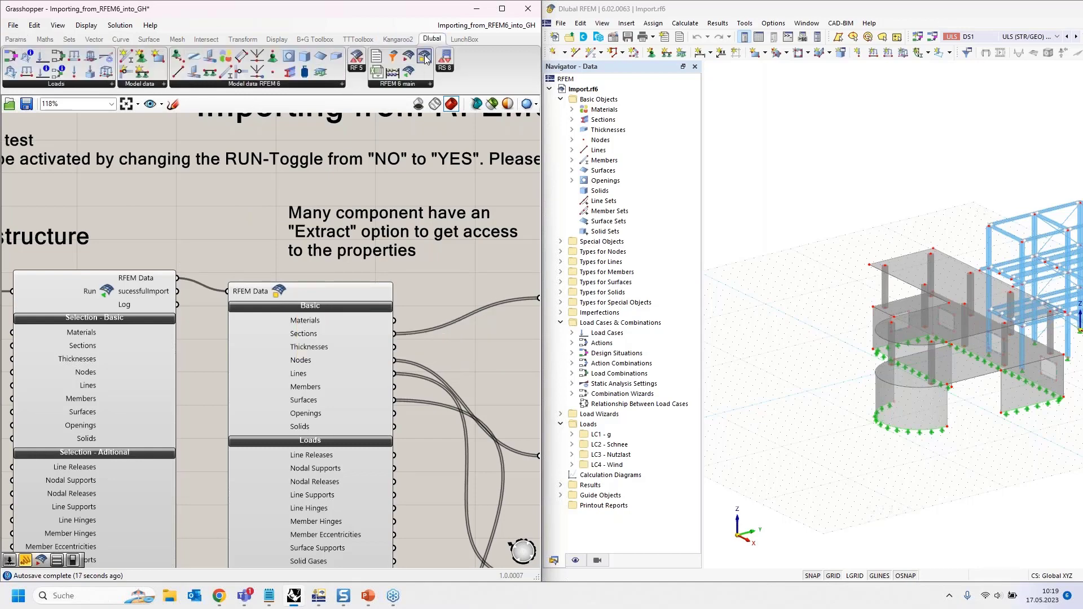
pyautogui.moveTo(245, 179); pyautogui.dragTo(225, 123, button='right')
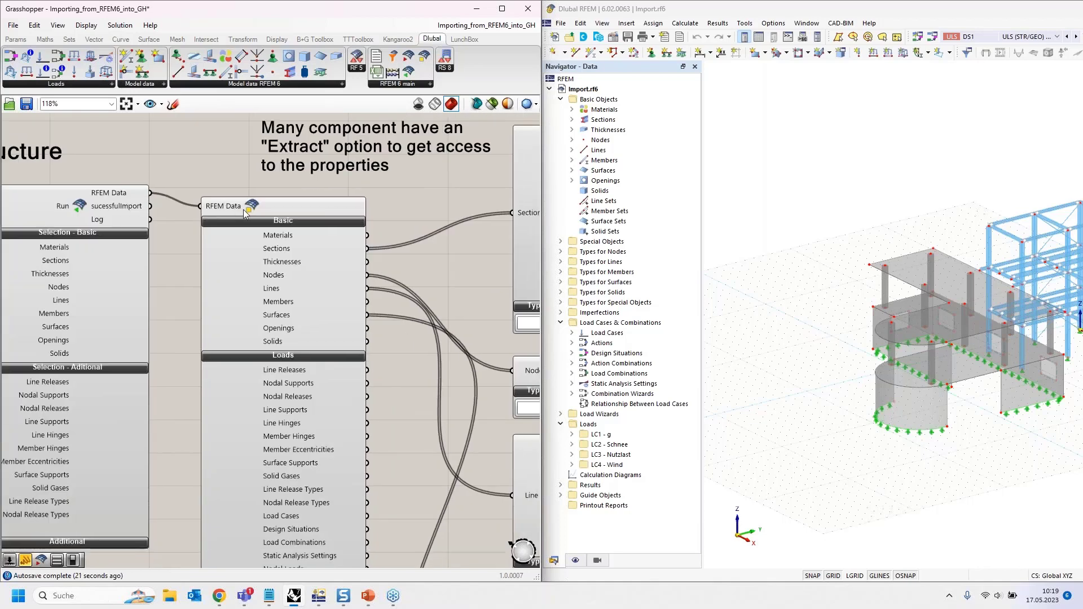
pyautogui.moveTo(200, 155); pyautogui.dragTo(163, 120, button='right')
pyautogui.moveTo(307, 276); pyautogui.dragTo(282, 238, button='right')
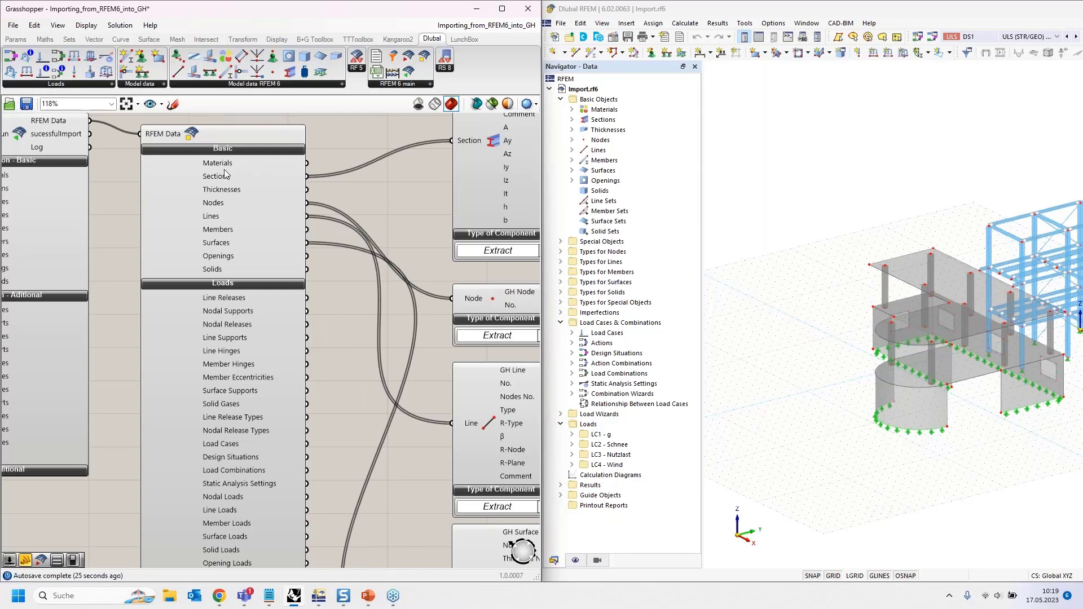
pyautogui.moveTo(346, 209); pyautogui.dragTo(303, 280, button='right')
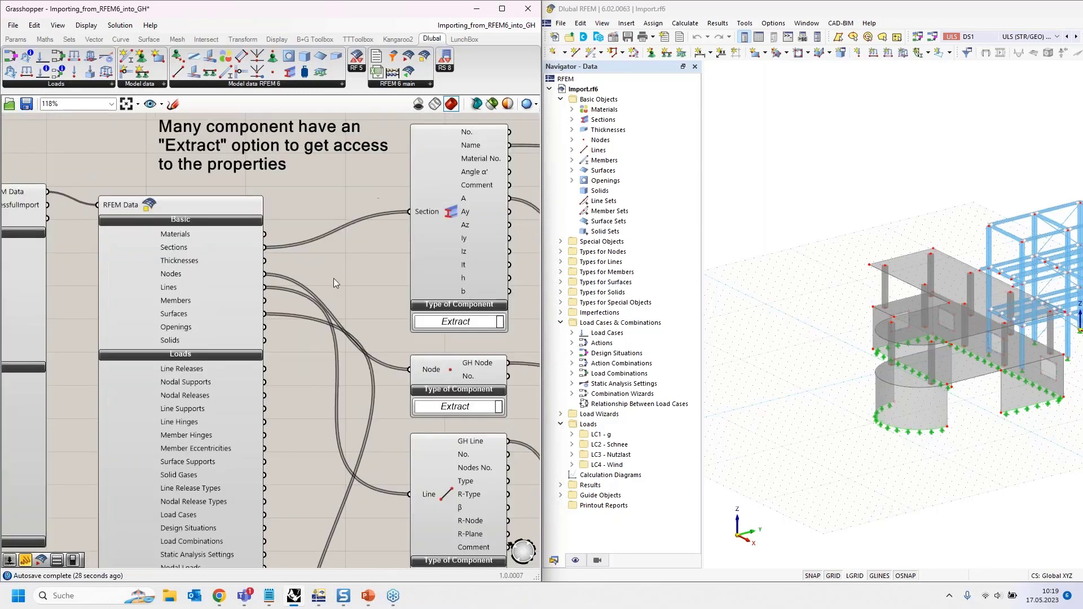
pyautogui.click(15, 39)
pyautogui.moveTo(330, 215)
pyautogui.mouseDown()
pyautogui.moveTo(293, 220)
pyautogui.moveTo(309, 210)
pyautogui.mouseUp()
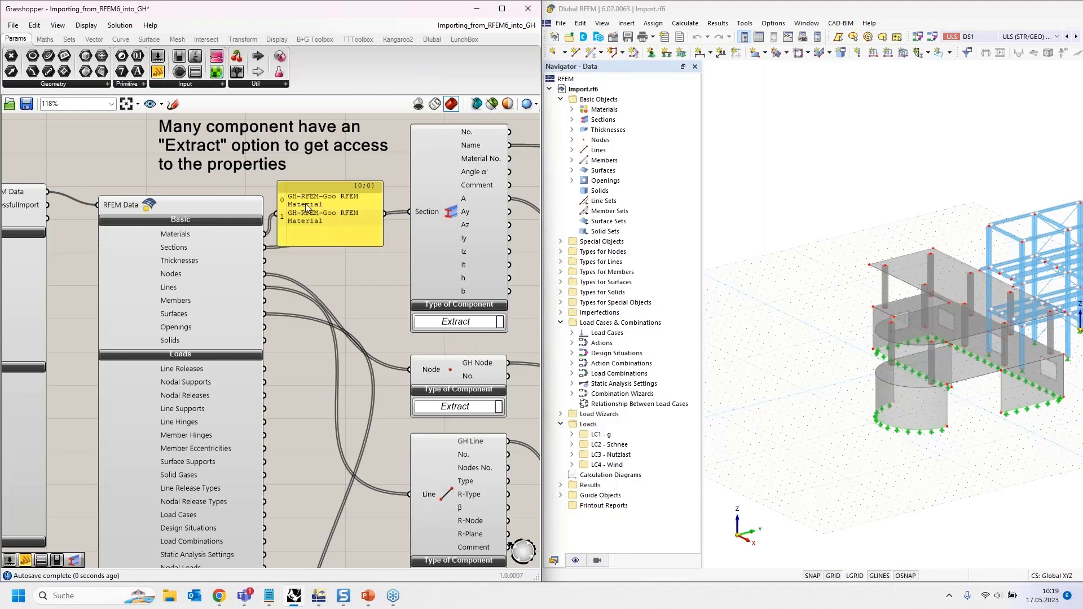
pyautogui.moveTo(384, 237); pyautogui.dragTo(464, 237)
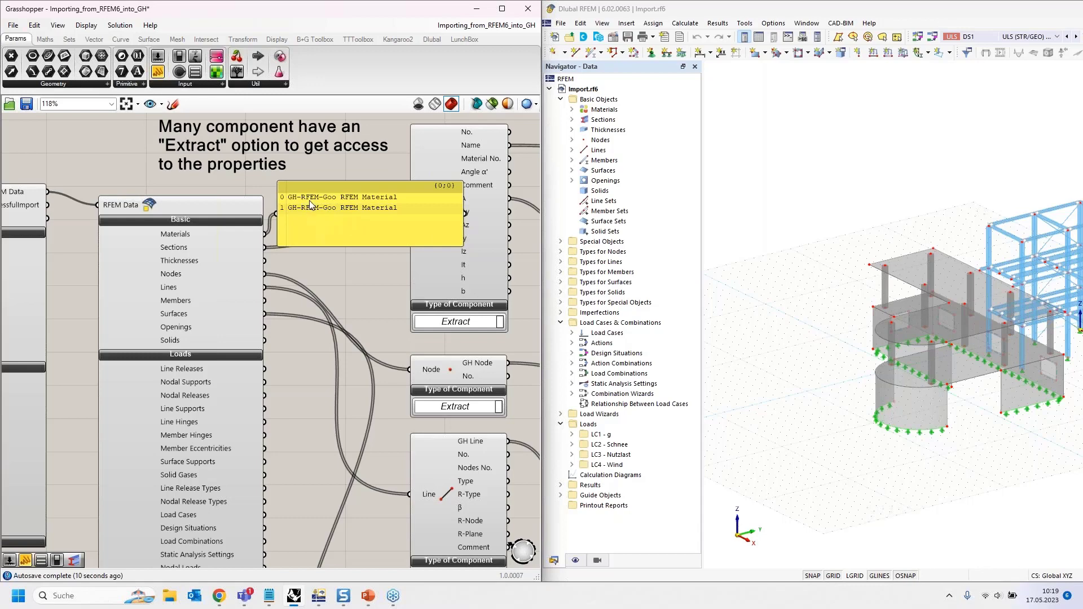
pyautogui.click(315, 220)
pyautogui.press('Delete')
pyautogui.moveTo(318, 200); pyautogui.dragTo(232, 328, button='right')
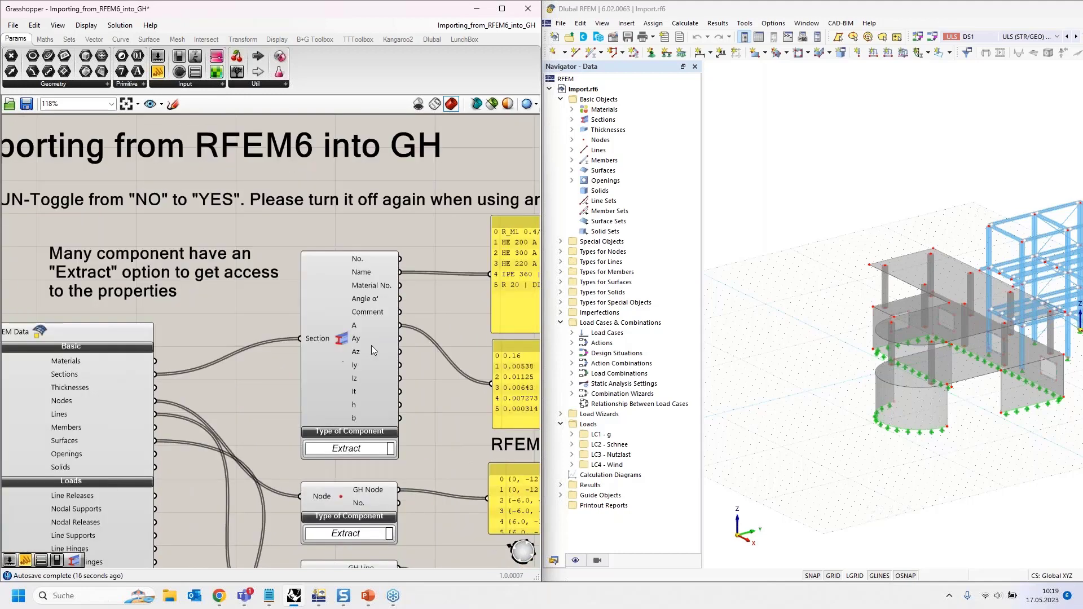
pyautogui.moveTo(221, 331); pyautogui.dragTo(229, 566, button='right')
pyautogui.click(432, 39)
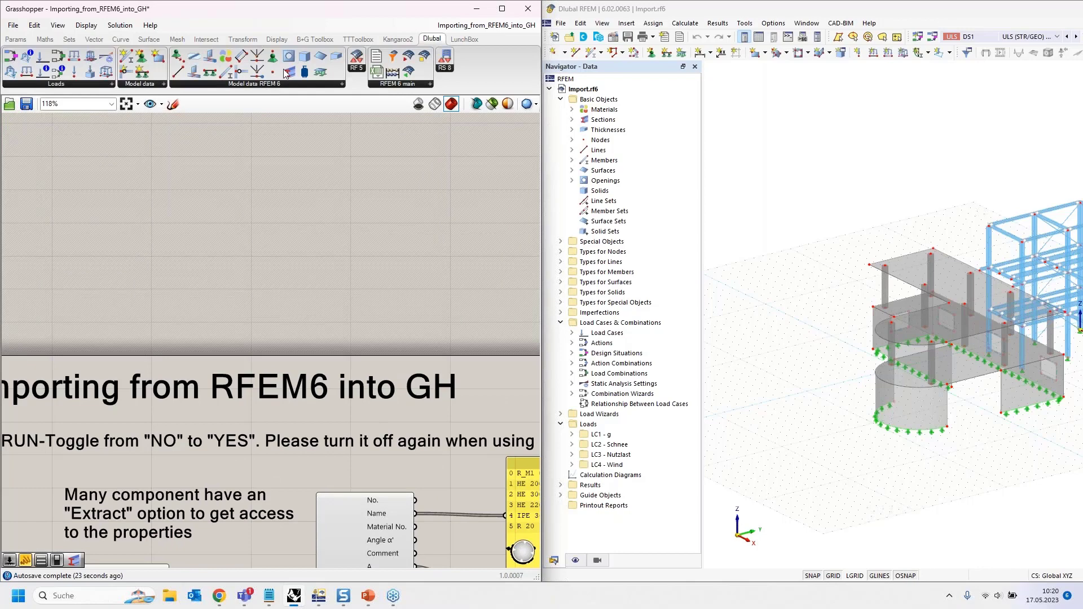
pyautogui.moveTo(289, 73); pyautogui.dragTo(330, 208)
pyautogui.click(339, 257)
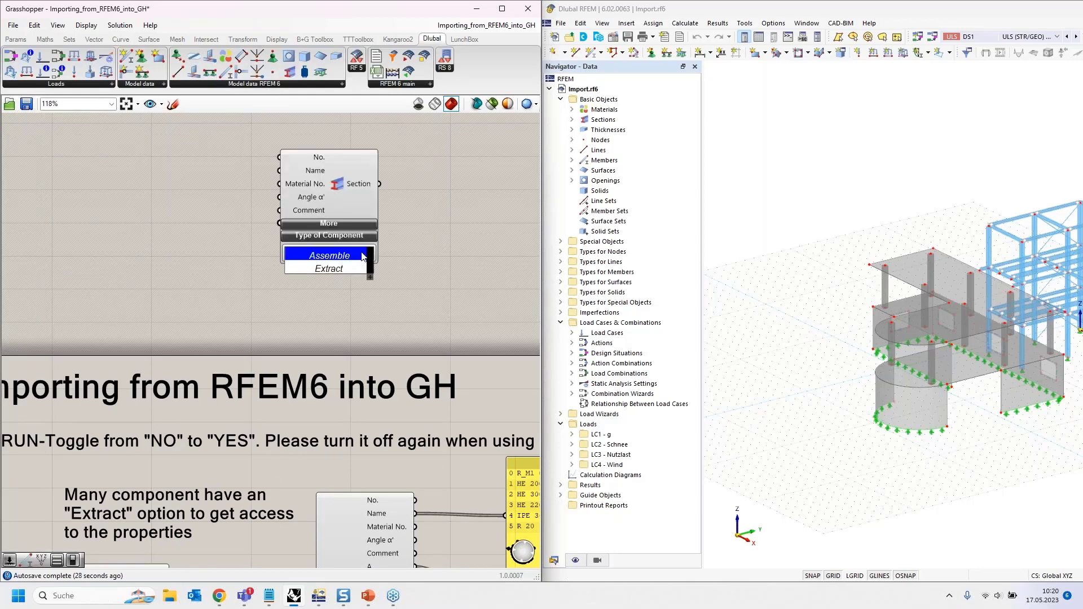
pyautogui.click(350, 272)
pyautogui.moveTo(217, 233); pyautogui.dragTo(228, 282, button='right')
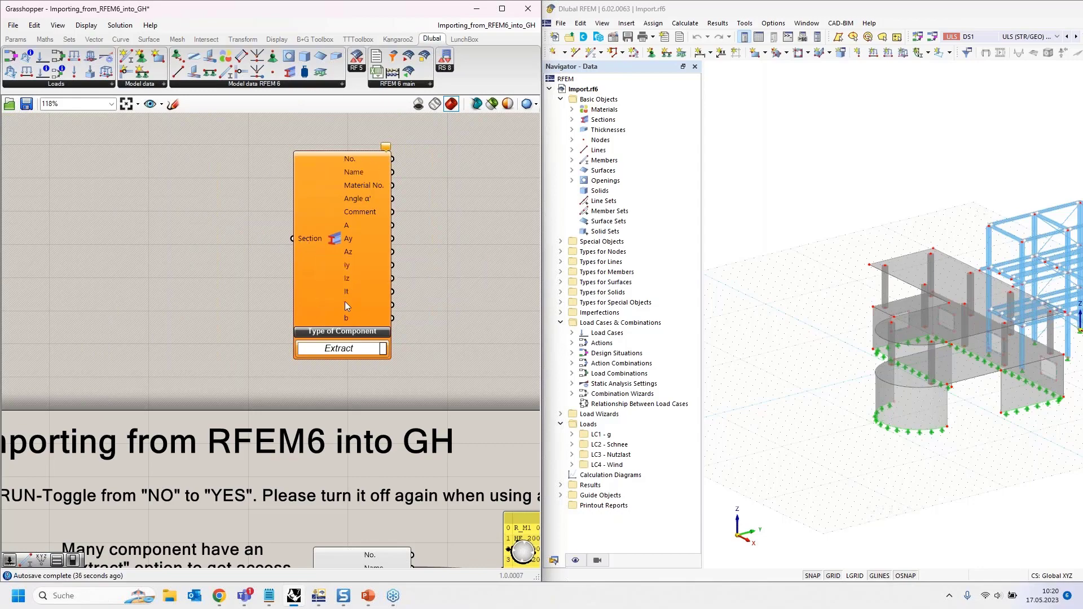
pyautogui.click(338, 250)
pyautogui.press('Delete')
pyautogui.moveTo(225, 278); pyautogui.dragTo(221, 148, button='right')
pyautogui.scroll(-2, 224, 208)
pyautogui.moveTo(208, 352); pyautogui.dragTo(140, 162, button='right')
pyautogui.moveTo(165, 455)
pyautogui.mouseDown(button='right')
pyautogui.moveTo(160, 372)
pyautogui.moveTo(171, 453)
pyautogui.mouseUp(button='right')
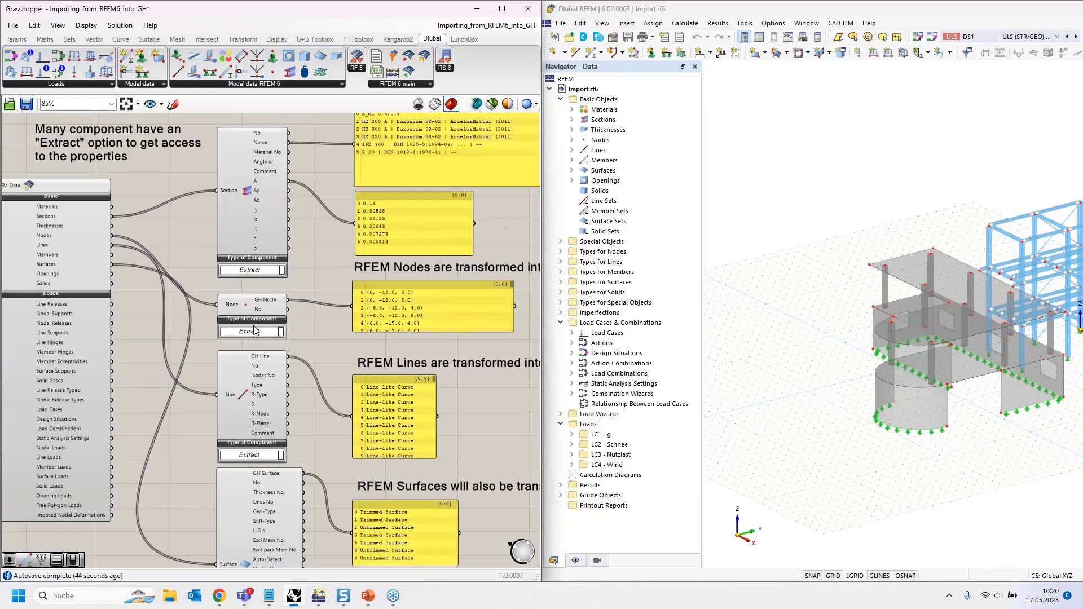
# - Frame the Section and Node output panels to inspect their values
pyautogui.moveTo(308, 275); pyautogui.dragTo(291, 347, button='right')
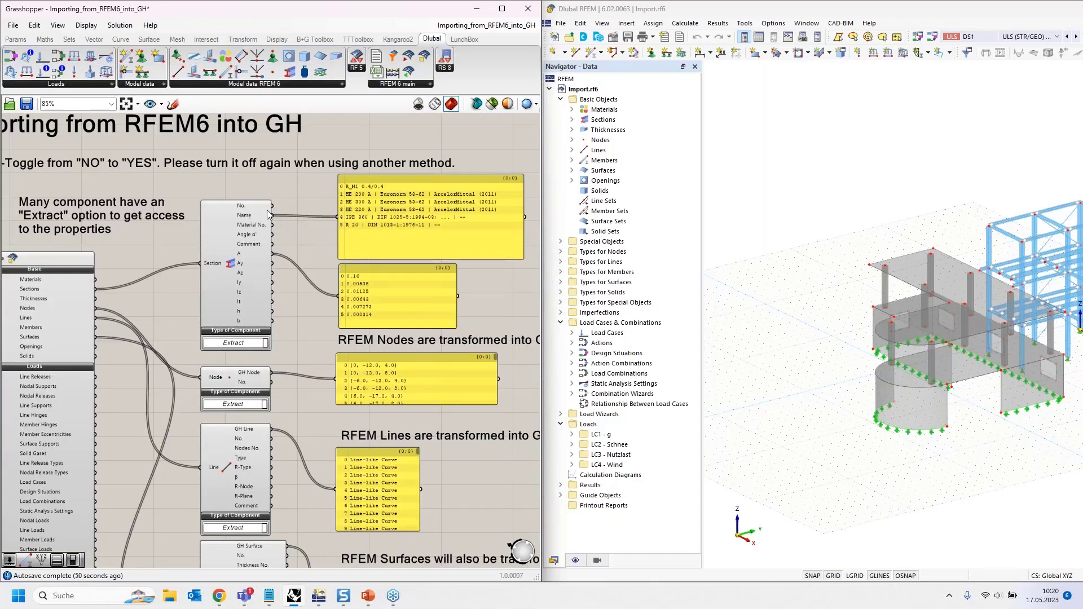
pyautogui.scroll(5, 415, 210)
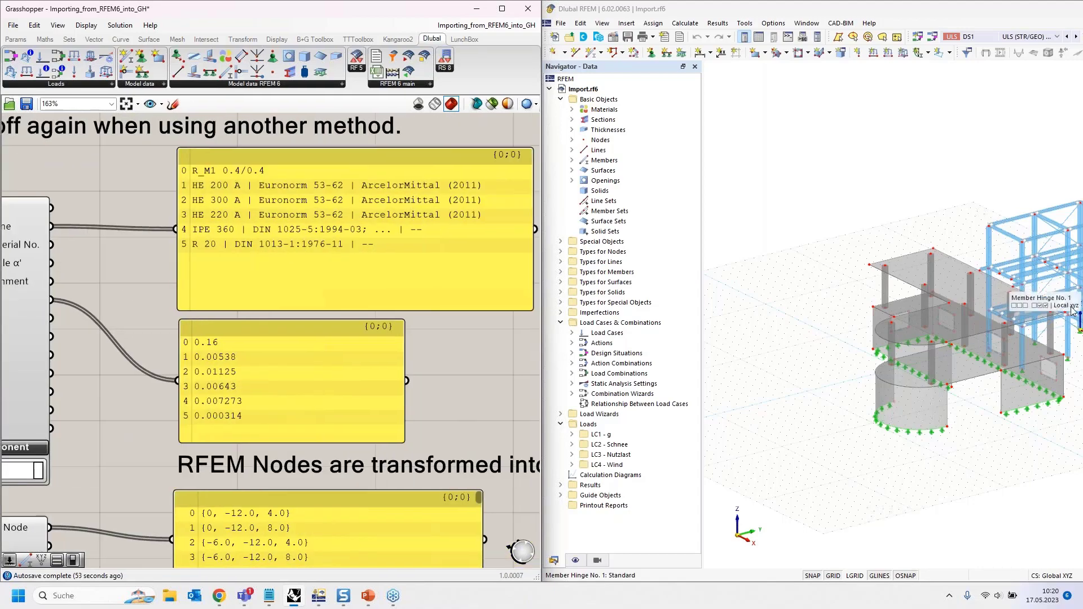
pyautogui.scroll(-4, 424, 167)
pyautogui.scroll(1, 299, 320)
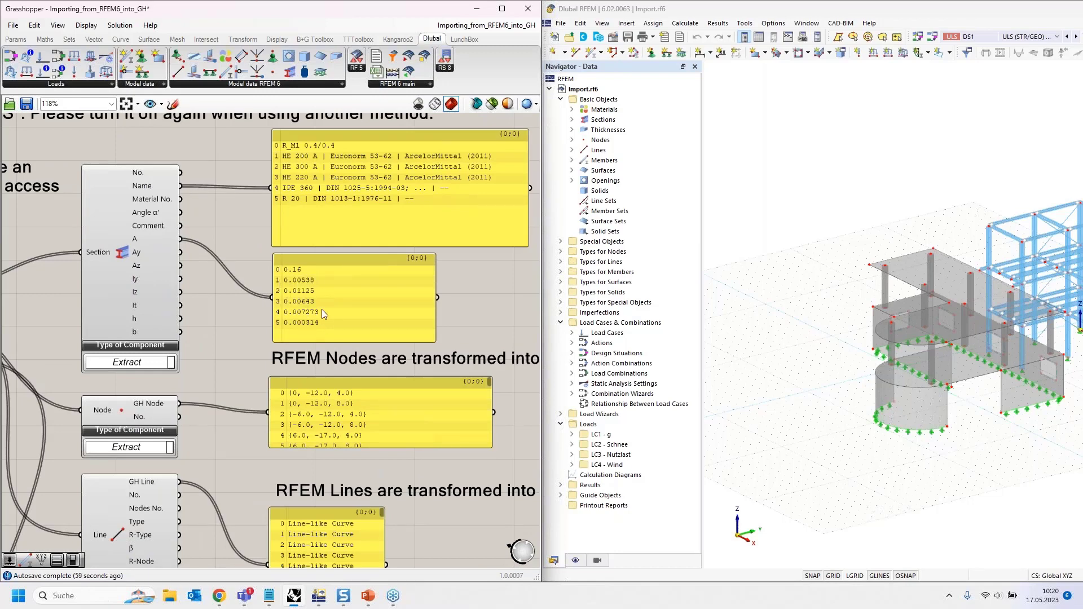
pyautogui.moveTo(245, 346); pyautogui.dragTo(265, 299, button='right')
pyautogui.moveTo(248, 371); pyautogui.dragTo(229, 292, button='right')
pyautogui.moveTo(230, 293)
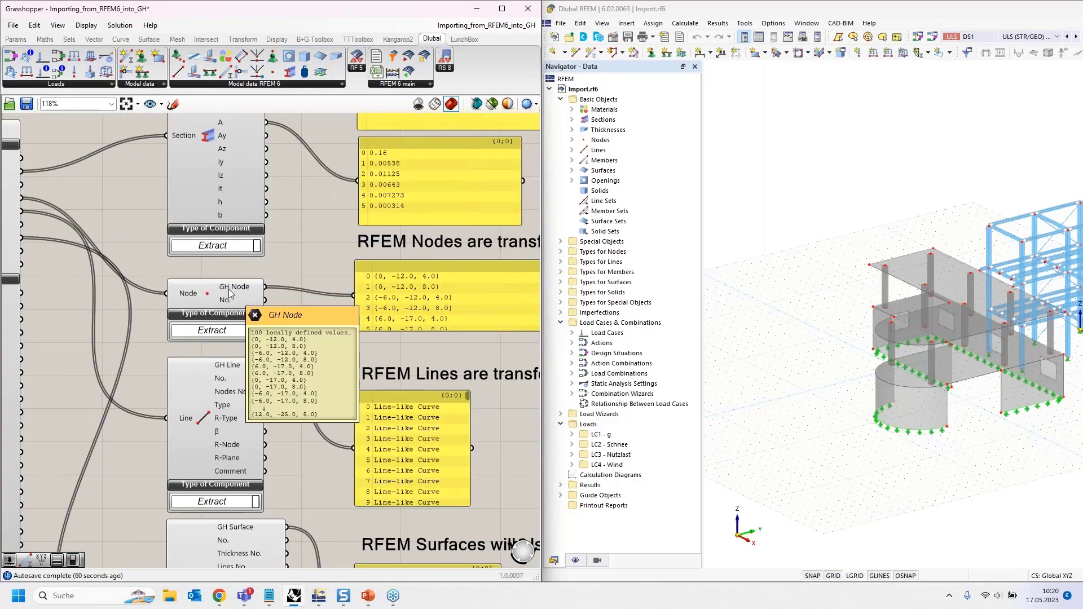
# - Select the Line component and frame the line and surface outputs
pyautogui.click(196, 420)
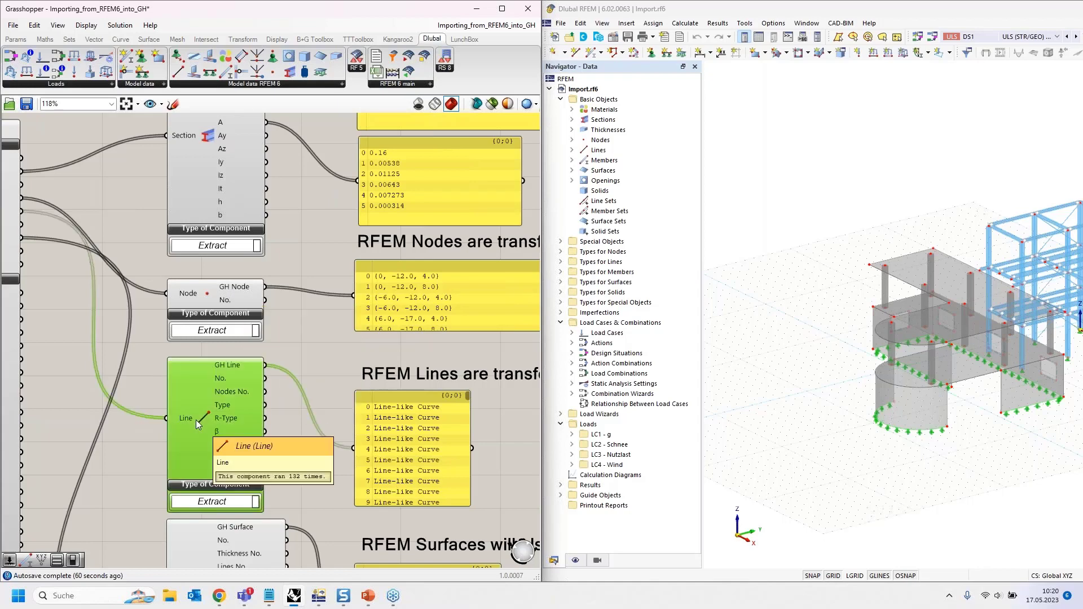
pyautogui.moveTo(232, 366)
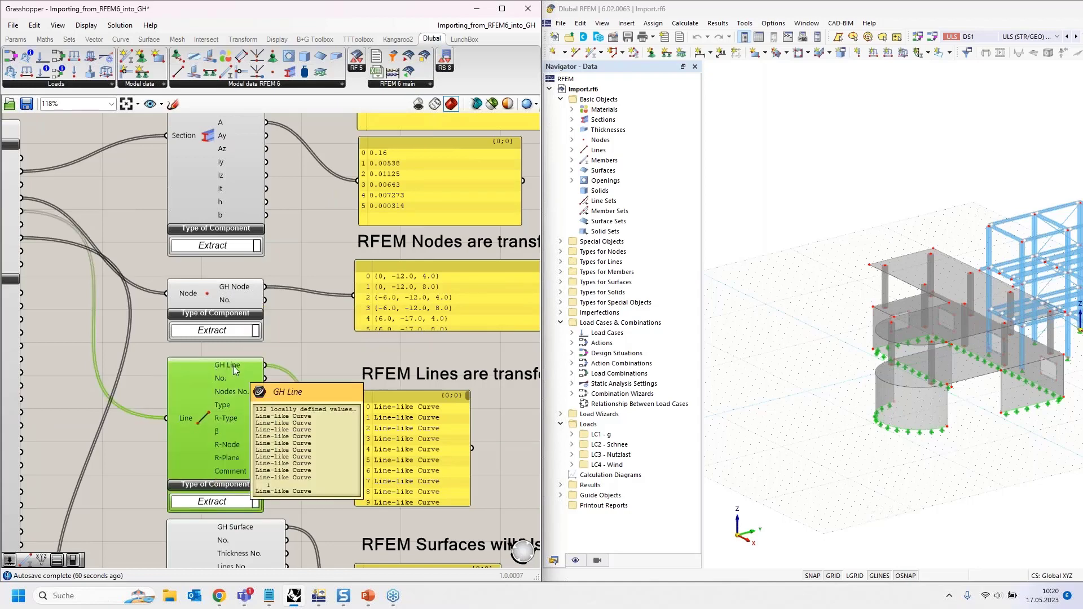
pyautogui.moveTo(296, 440); pyautogui.dragTo(275, 538, button='right')
pyautogui.moveTo(333, 330); pyautogui.dragTo(335, 451, button='right')
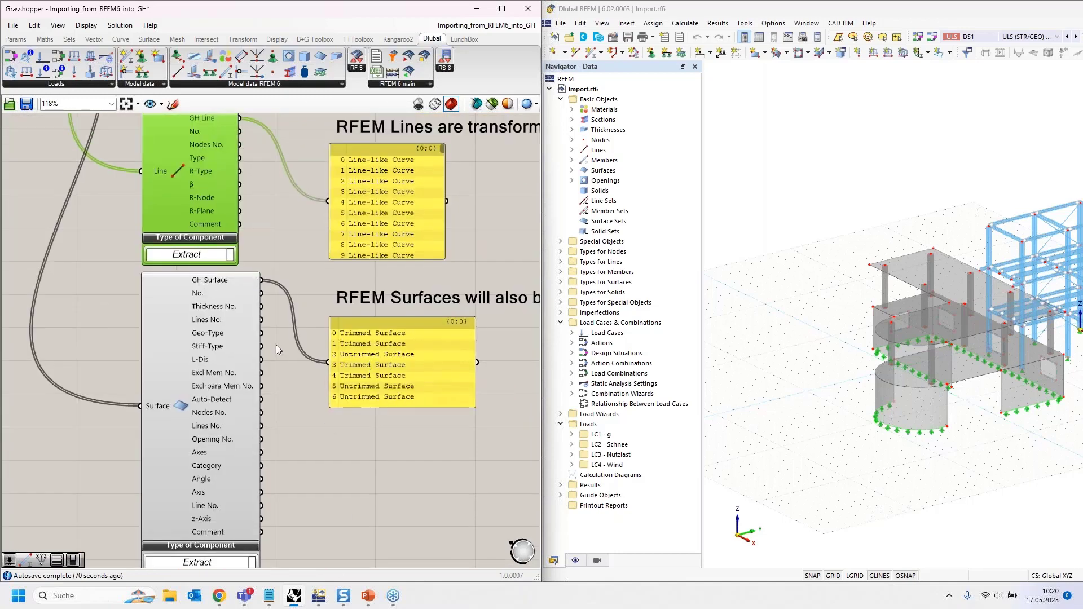
# - Dock Grasshopper on the right half and orbit Rhino's Perspective view to see the curved wall
pyautogui.doubleClick(277, 16)
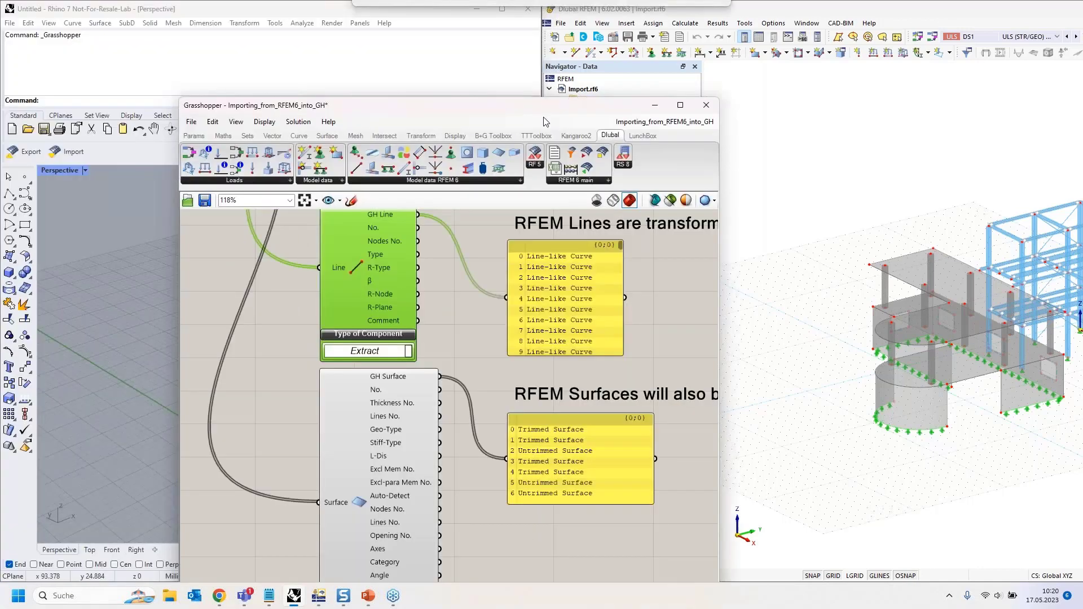
pyautogui.press('super+Right')
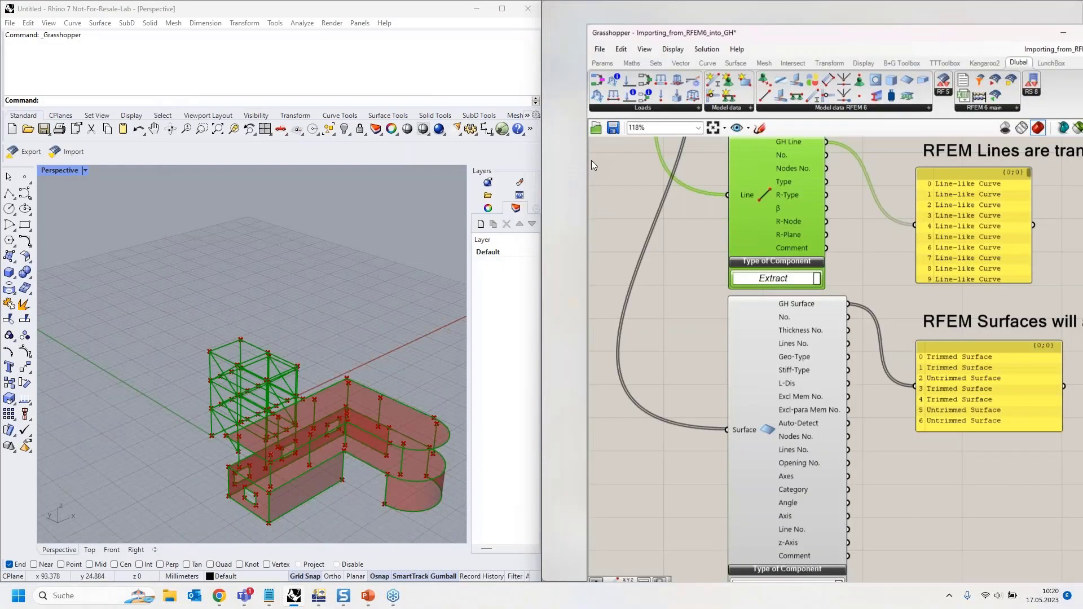
pyautogui.scroll(5, 301, 284)
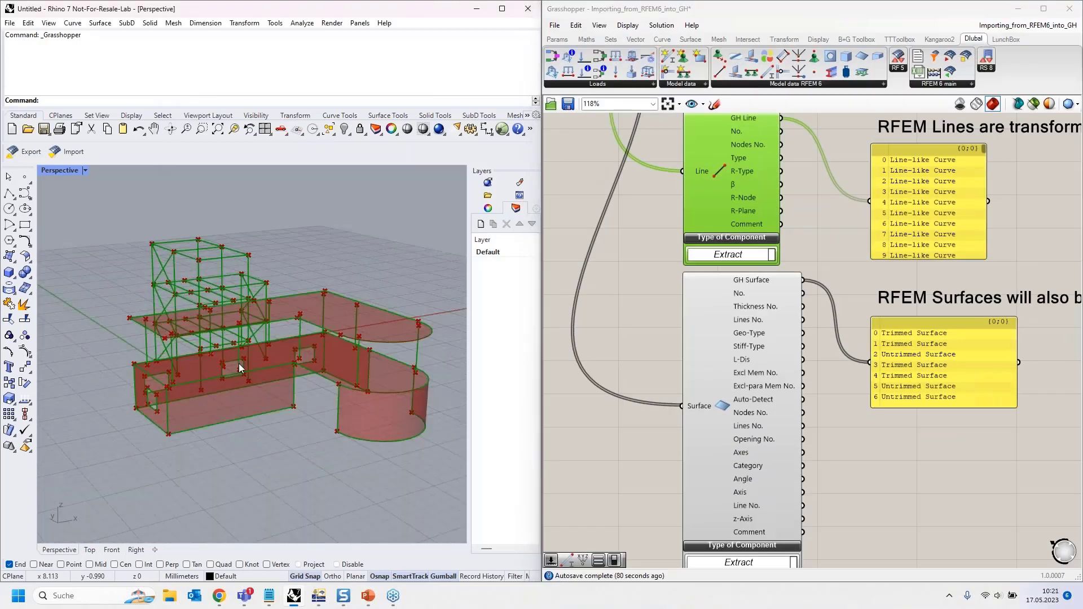
pyautogui.scroll(3, 299, 383)
pyautogui.moveTo(299, 384); pyautogui.dragTo(68, 310, button='right')
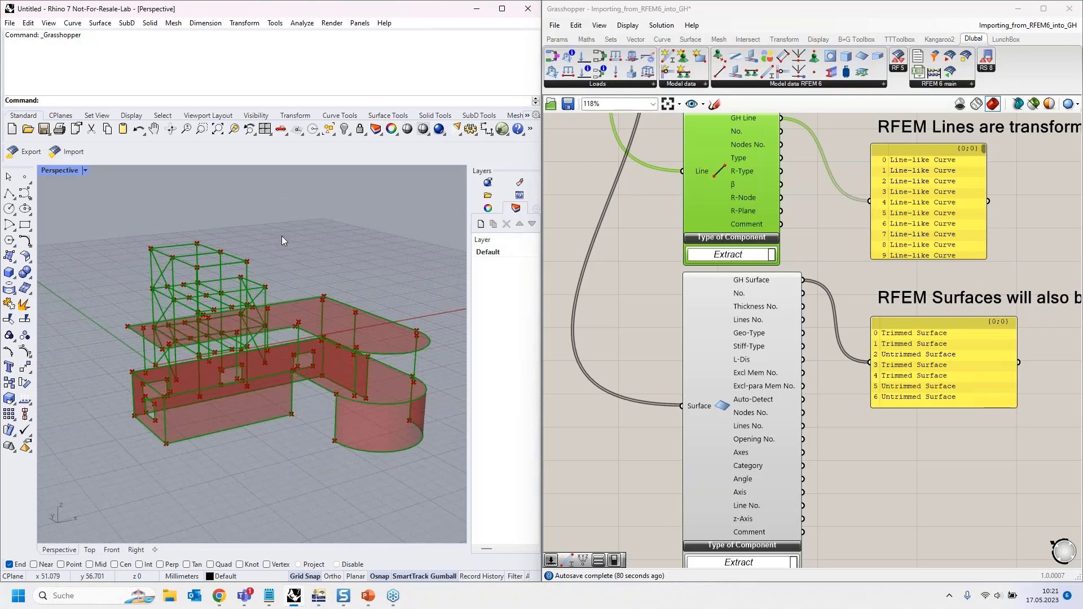
pyautogui.moveTo(284, 239); pyautogui.dragTo(286, 212, button='right')
# - View the imported structure from above, then move Grasshopper aside to reveal the RFEM 6 model
pyautogui.scroll(12, 211, 316)
pyautogui.scroll(-13, 208, 327)
pyautogui.moveTo(303, 275); pyautogui.dragTo(300, 323, button='right')
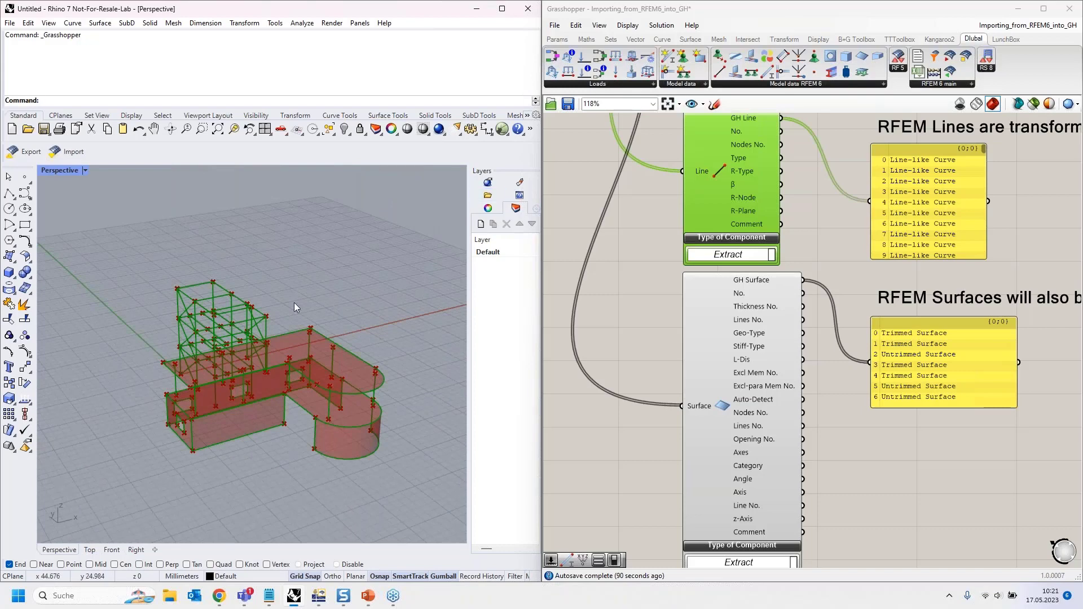
pyautogui.scroll(5, 205, 292)
pyautogui.scroll(2, 198, 272)
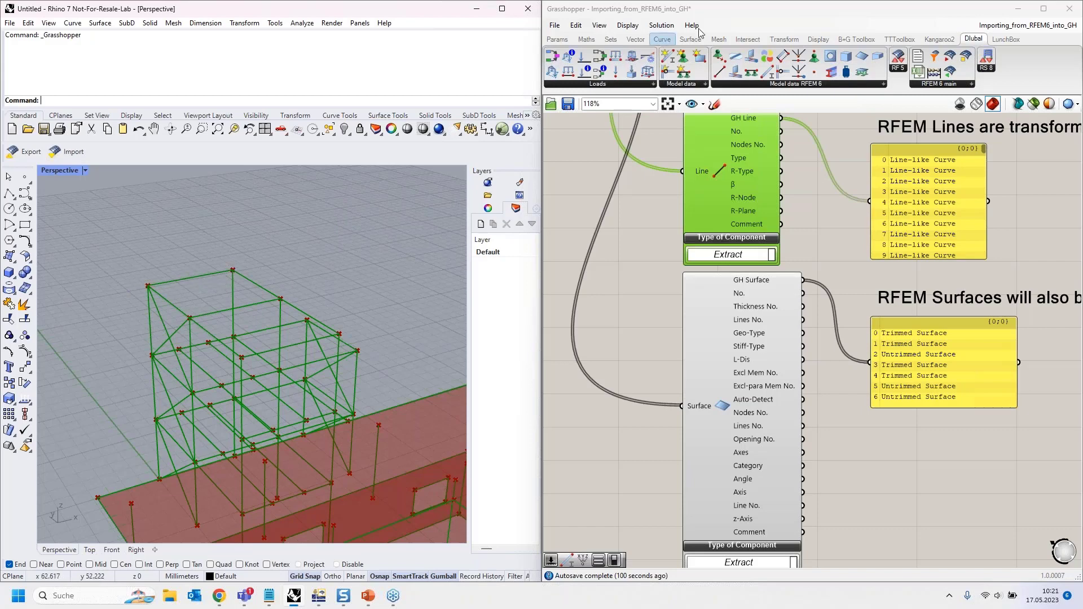
pyautogui.click(754, 16)
pyautogui.moveTo(753, 13); pyautogui.dragTo(0, 90)
# - Set the complete-structure import's Boolean Toggle to False
pyautogui.scroll(-5, 321, 266)
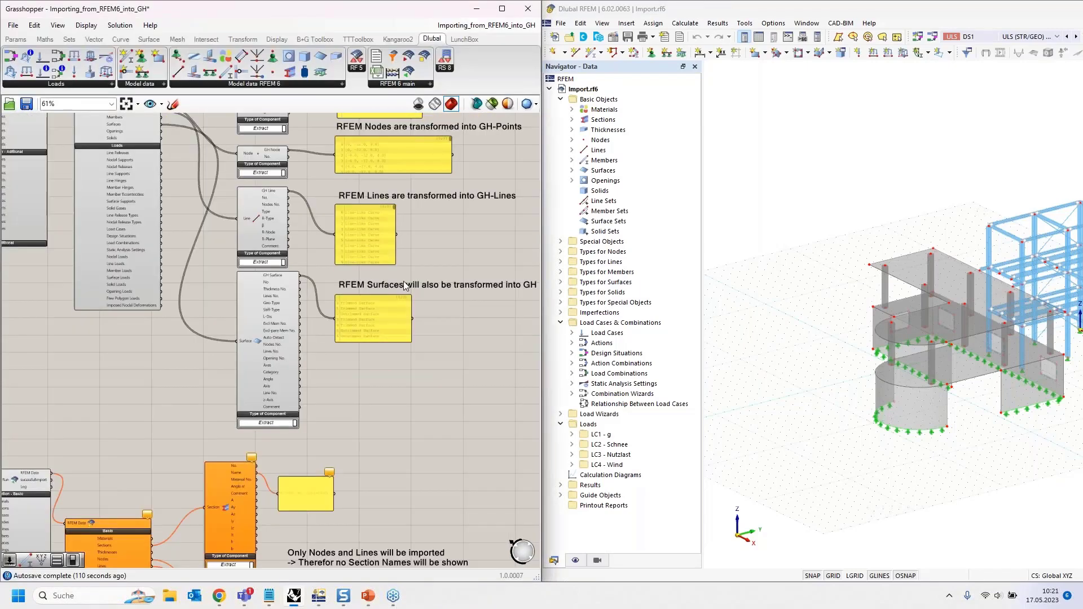
pyautogui.scroll(5, 270, 234)
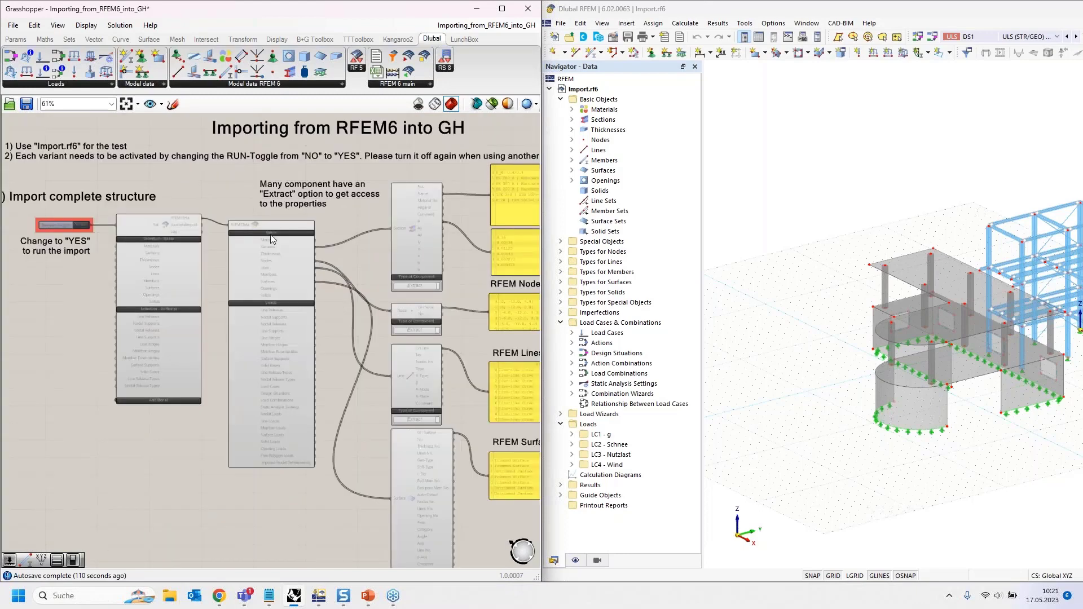
pyautogui.click(161, 269)
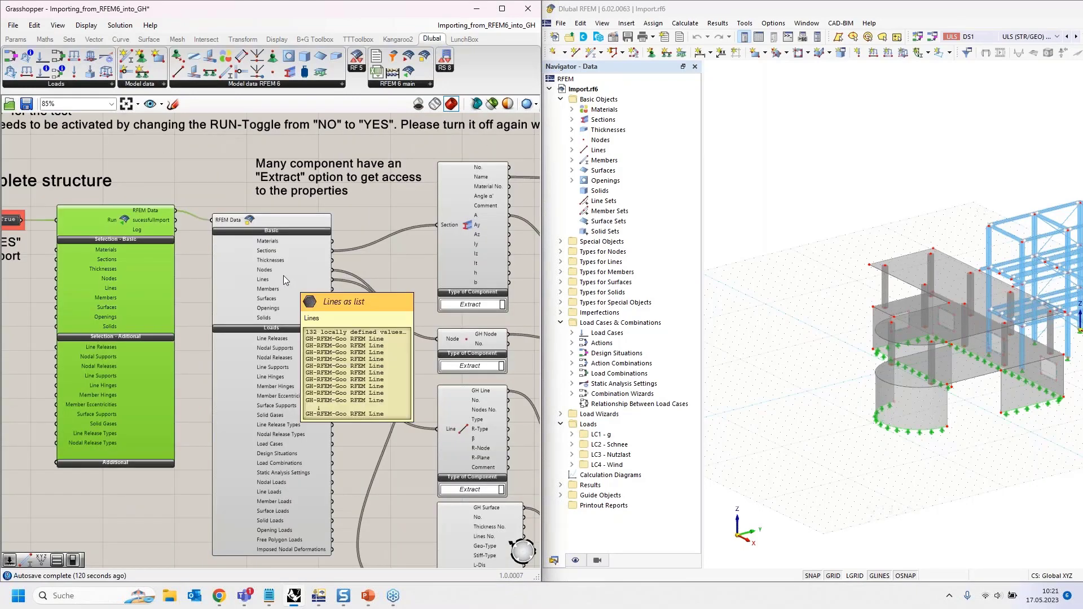
pyautogui.click(274, 265)
pyautogui.moveTo(386, 272); pyautogui.dragTo(284, 256, button='right')
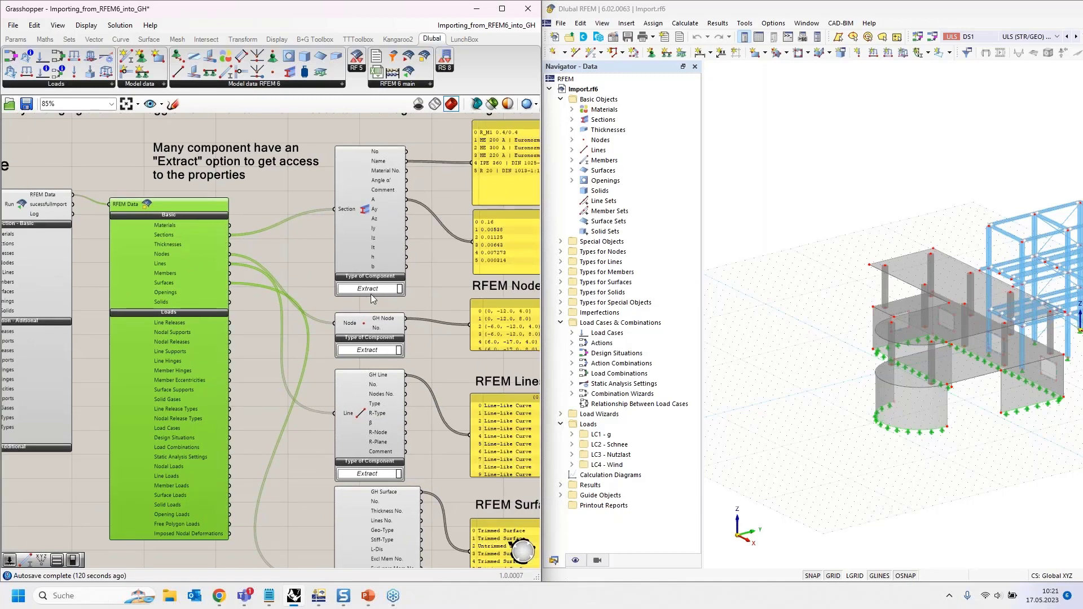
pyautogui.moveTo(139, 250); pyautogui.dragTo(440, 217, button='right')
pyautogui.click(204, 171)
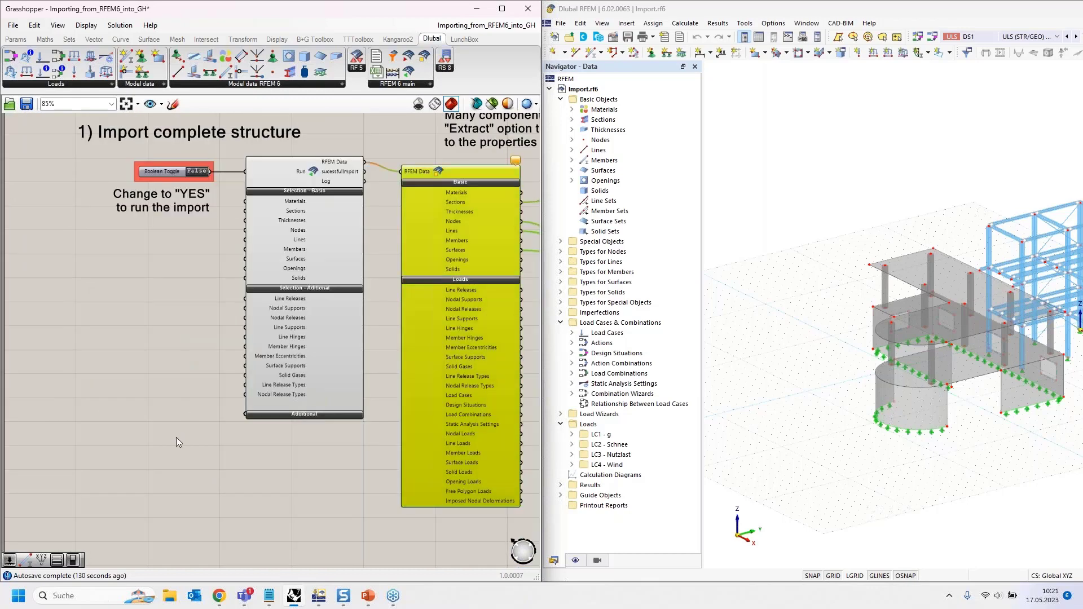
# - Bring the '2) Import only specific objects' group into view and select its import component
pyautogui.moveTo(175, 438); pyautogui.dragTo(168, 222, button='right')
pyautogui.scroll(-3, 168, 226)
pyautogui.moveTo(168, 303); pyautogui.dragTo(140, 199, button='right')
pyautogui.scroll(4, 122, 304)
pyautogui.moveTo(202, 422); pyautogui.dragTo(195, 386, button='right')
pyautogui.click(332, 312)
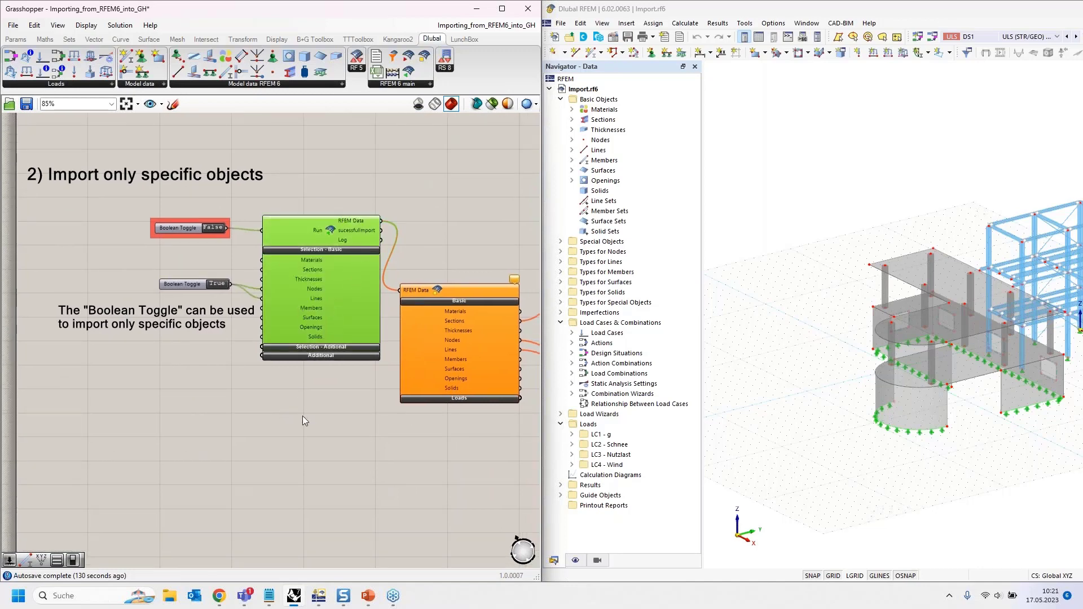
# - Pan across the selective import's toggles, the RFEM Data component and the Nodes output values
pyautogui.moveTo(275, 400); pyautogui.dragTo(255, 398, button='right')
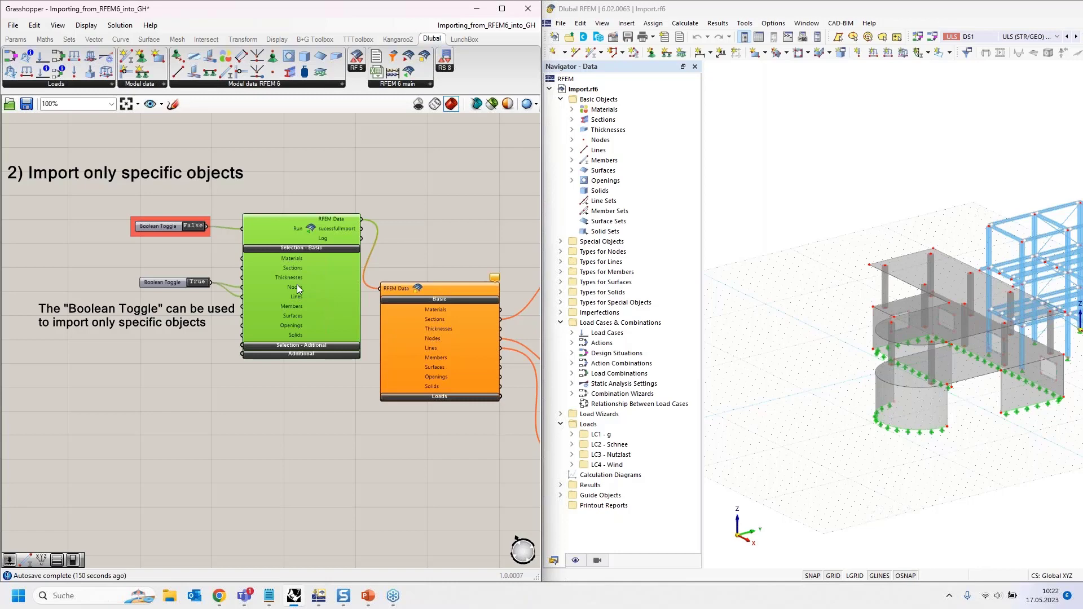
pyautogui.scroll(2, 297, 284)
pyautogui.moveTo(155, 388); pyautogui.dragTo(183, 372, button='right')
pyautogui.moveTo(55, 253)
pyautogui.mouseDown(button='right')
pyautogui.moveTo(83, 259)
pyautogui.moveTo(145, 228)
pyautogui.mouseUp(button='right')
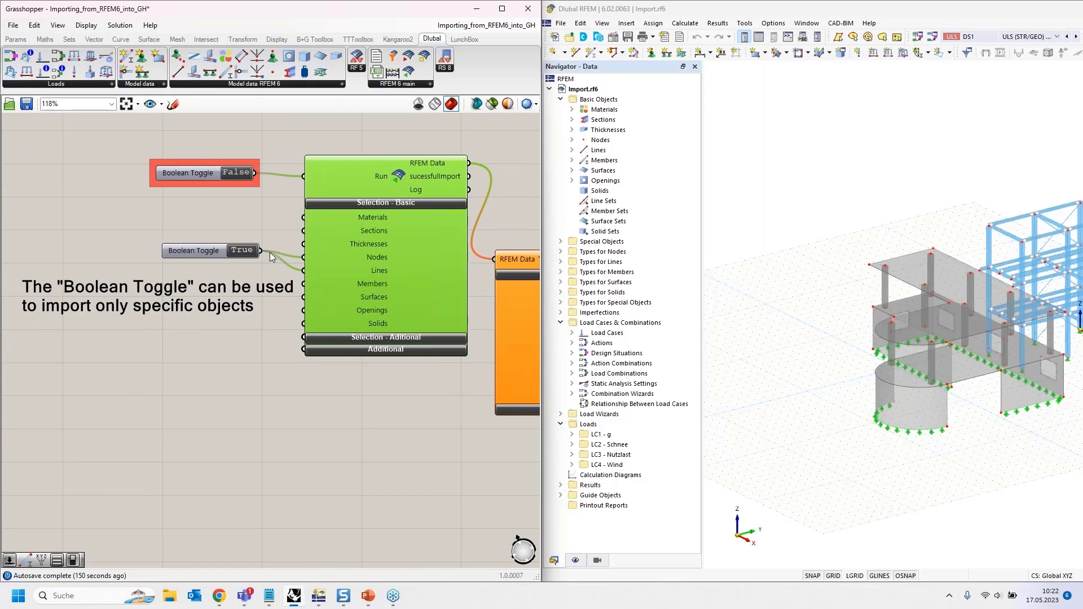
pyautogui.moveTo(231, 350); pyautogui.dragTo(145, 387, button='right')
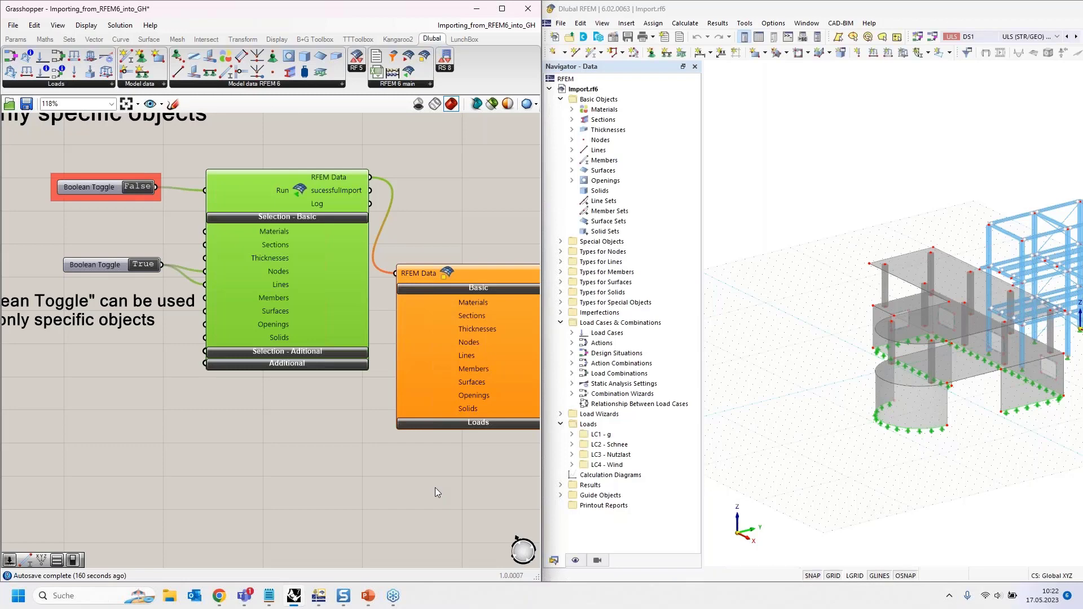
pyautogui.moveTo(489, 494); pyautogui.dragTo(105, 466, button='right')
pyautogui.moveTo(296, 297)
pyautogui.scroll(-1, 104, 466)
pyautogui.moveTo(322, 423); pyautogui.dragTo(297, 381, button='right')
# - Wire the Line component's GH Line output into the panel so it lists the imported lines
pyautogui.click(244, 317)
pyautogui.click(251, 429)
pyautogui.click(393, 371)
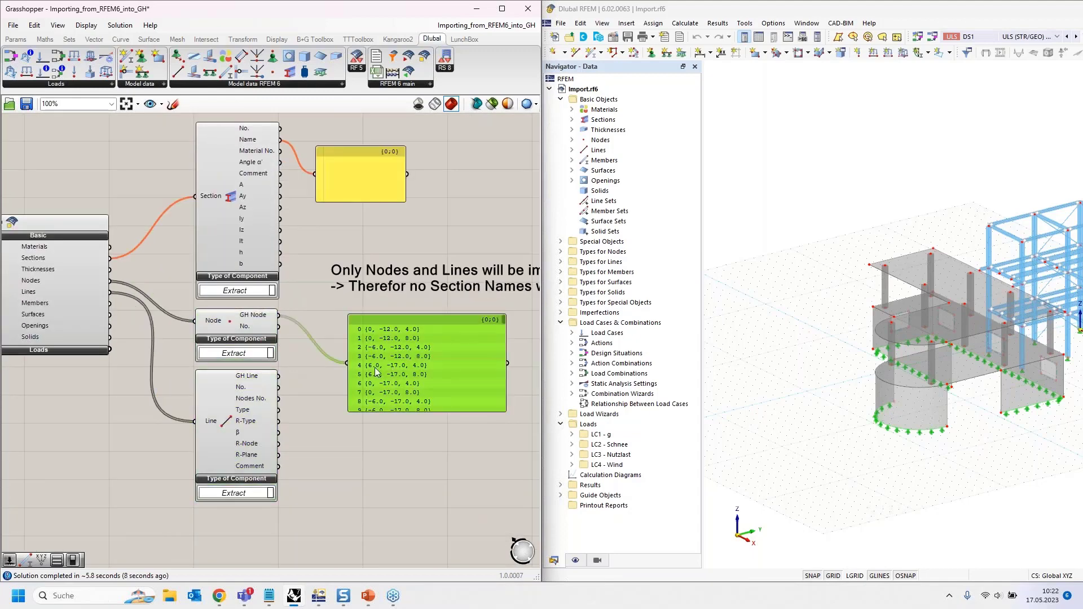
pyautogui.moveTo(284, 374); pyautogui.dragTo(347, 362)
pyautogui.moveTo(339, 261); pyautogui.dragTo(432, 350, button='right')
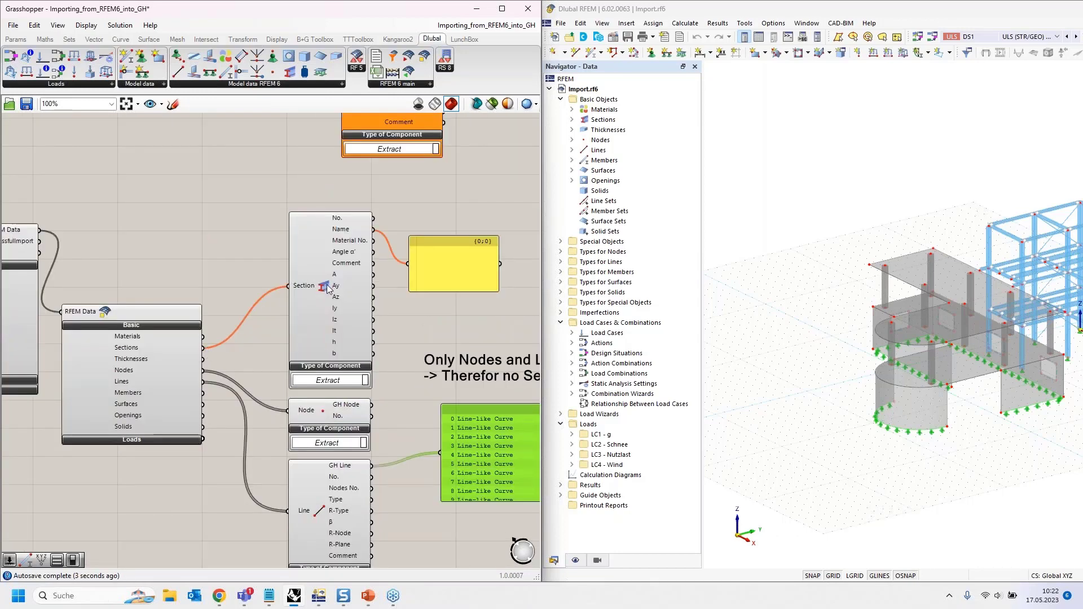
# - Set the selective import's run toggle back to False
pyautogui.moveTo(171, 265)
pyautogui.mouseDown(button='right')
pyautogui.moveTo(306, 247)
pyautogui.moveTo(240, 259)
pyautogui.moveTo(331, 266)
pyautogui.mouseUp(button='right')
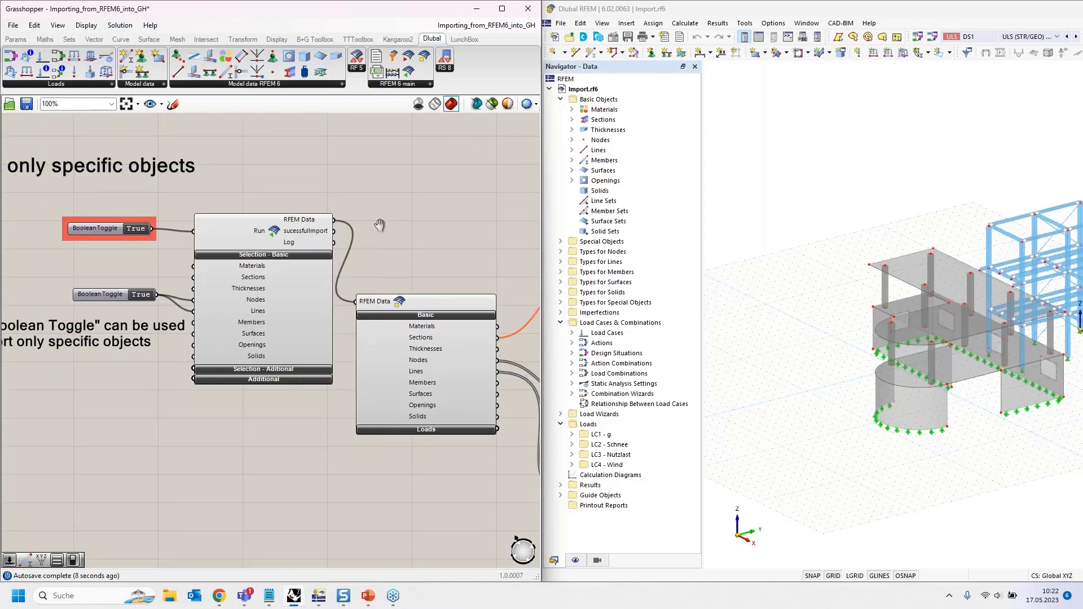
pyautogui.scroll(-3, 316, 238)
pyautogui.moveTo(336, 422); pyautogui.dragTo(300, 379, button='right')
pyautogui.moveTo(119, 264); pyautogui.dragTo(165, 326, button='right')
pyautogui.scroll(5, 174, 235)
pyautogui.click(176, 235)
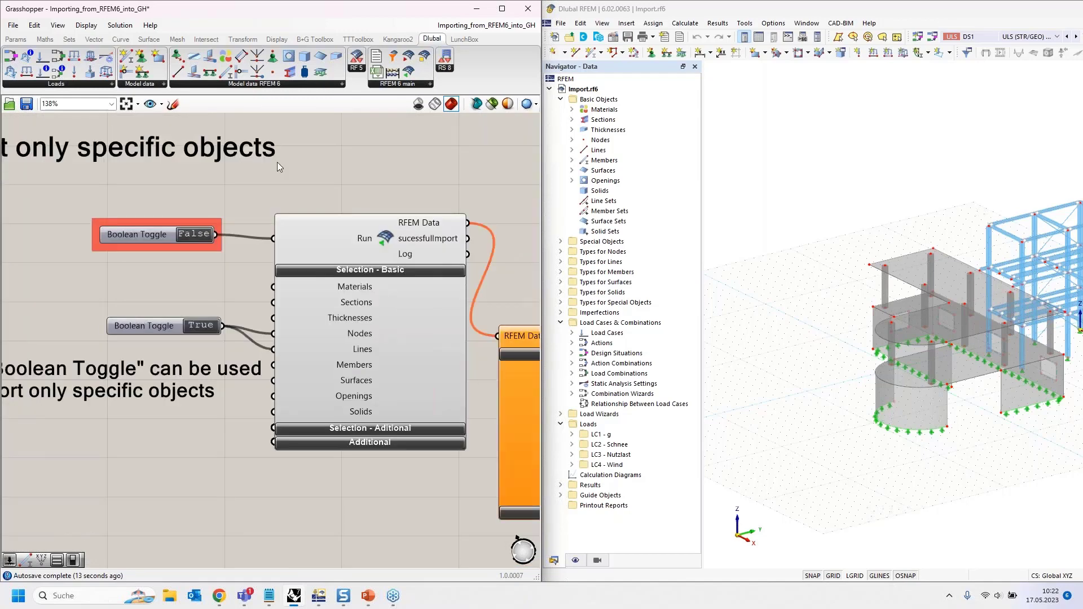
# - Pan the canvas to section 3 and the components just above it
pyautogui.scroll(-3, 276, 161)
pyautogui.scroll(-2, 267, 163)
pyautogui.moveTo(234, 326); pyautogui.dragTo(153, 134, button='right')
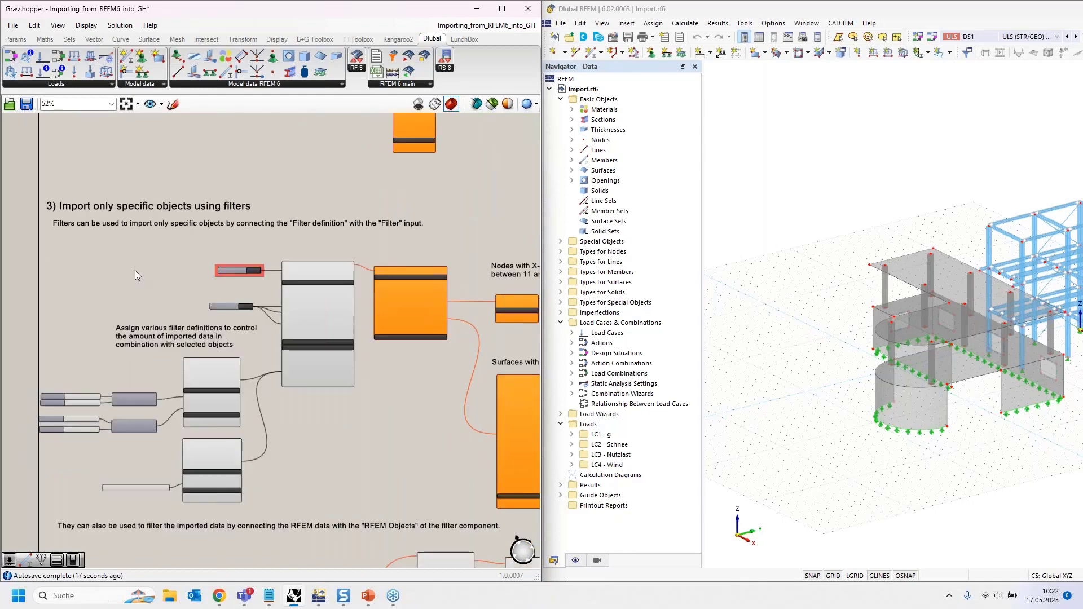
pyautogui.moveTo(217, 205); pyautogui.dragTo(198, 355, button='right')
pyautogui.scroll(4, 224, 214)
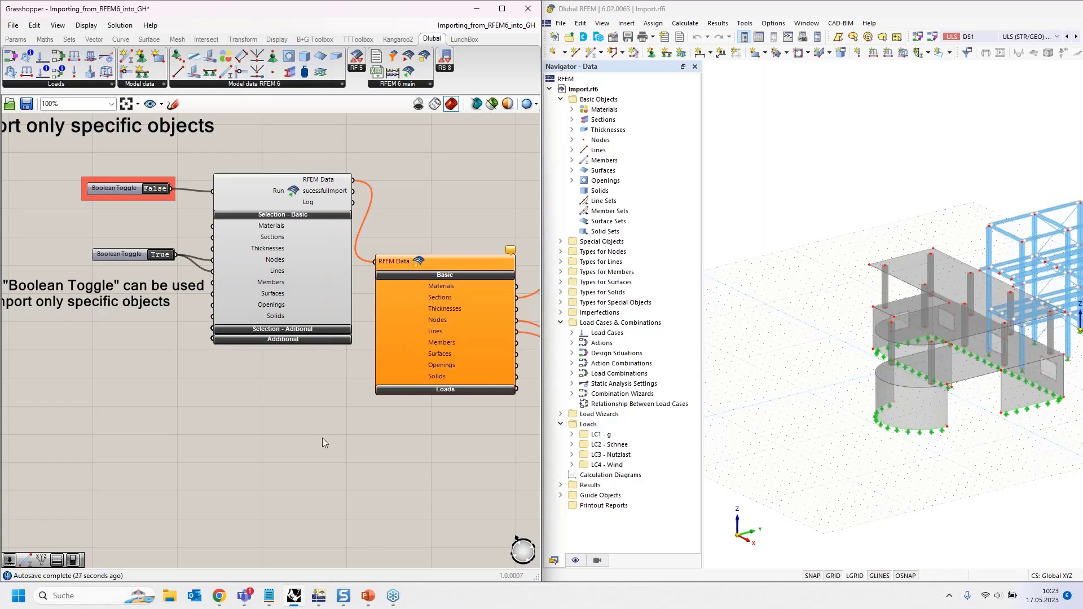
pyautogui.moveTo(314, 421); pyautogui.dragTo(314, 420, button='right')
pyautogui.moveTo(313, 351); pyautogui.dragTo(310, 309, button='right')
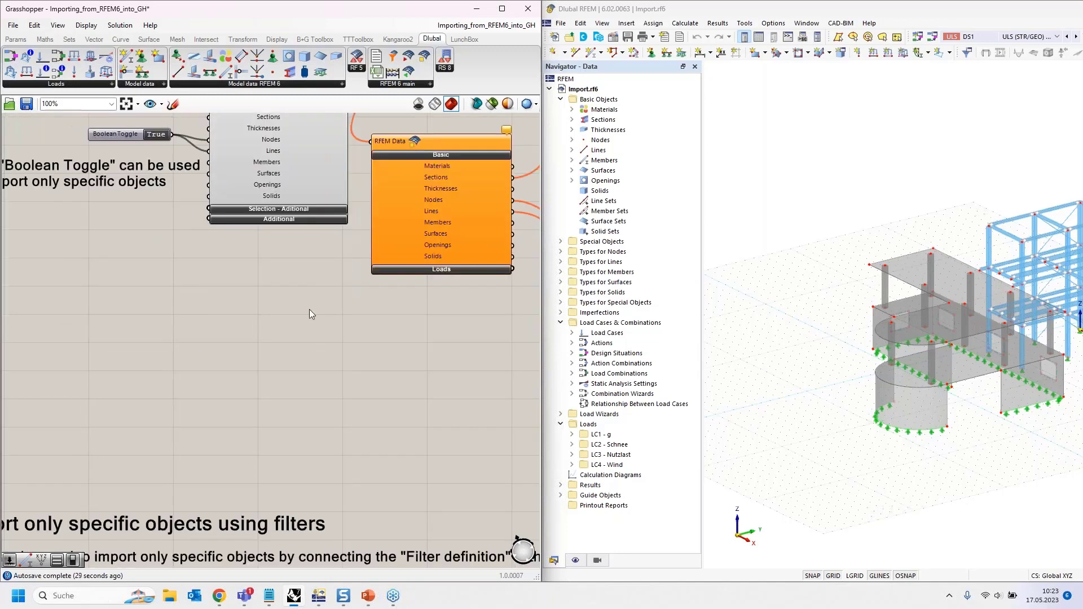
pyautogui.scroll(-3, 309, 310)
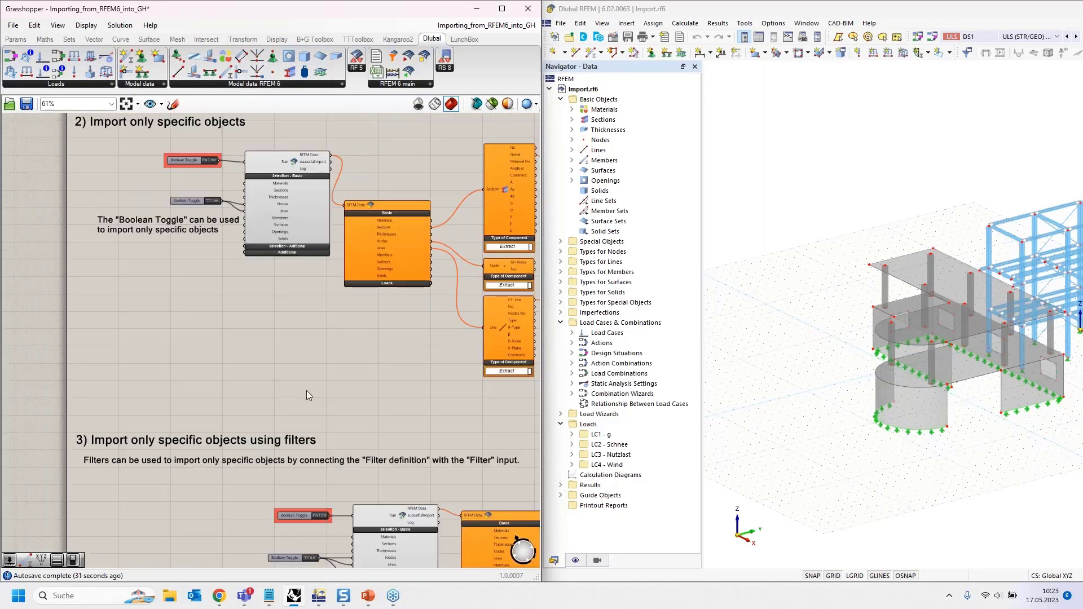
# - Add a trial Filter component, set its type to surfaces, then delete it again
pyautogui.moveTo(306, 395); pyautogui.dragTo(194, 242, button='right')
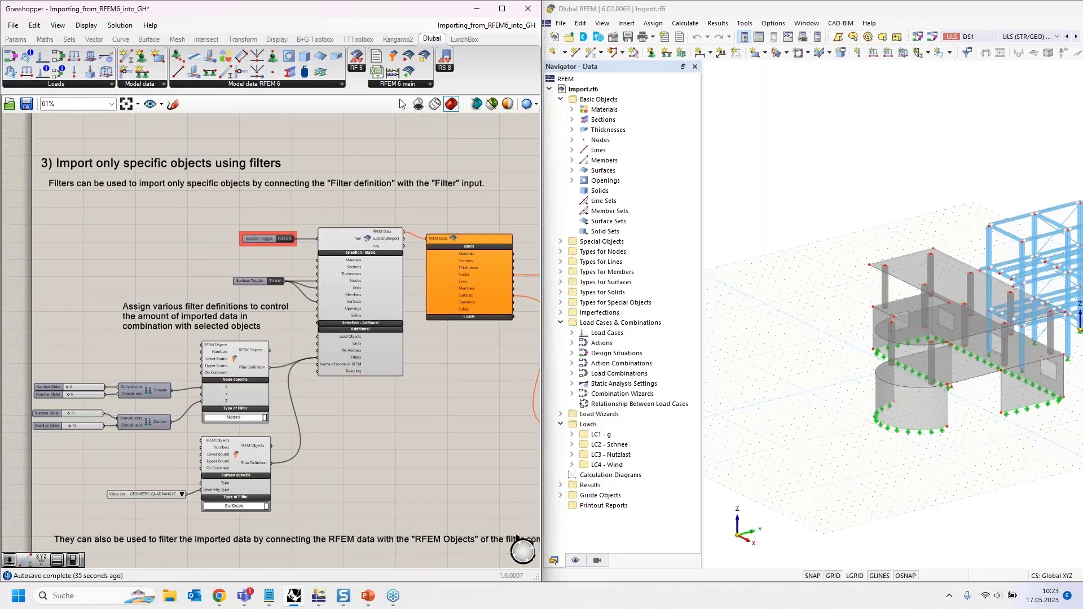
pyautogui.moveTo(395, 61); pyautogui.dragTo(121, 234)
pyautogui.scroll(2, 96, 235)
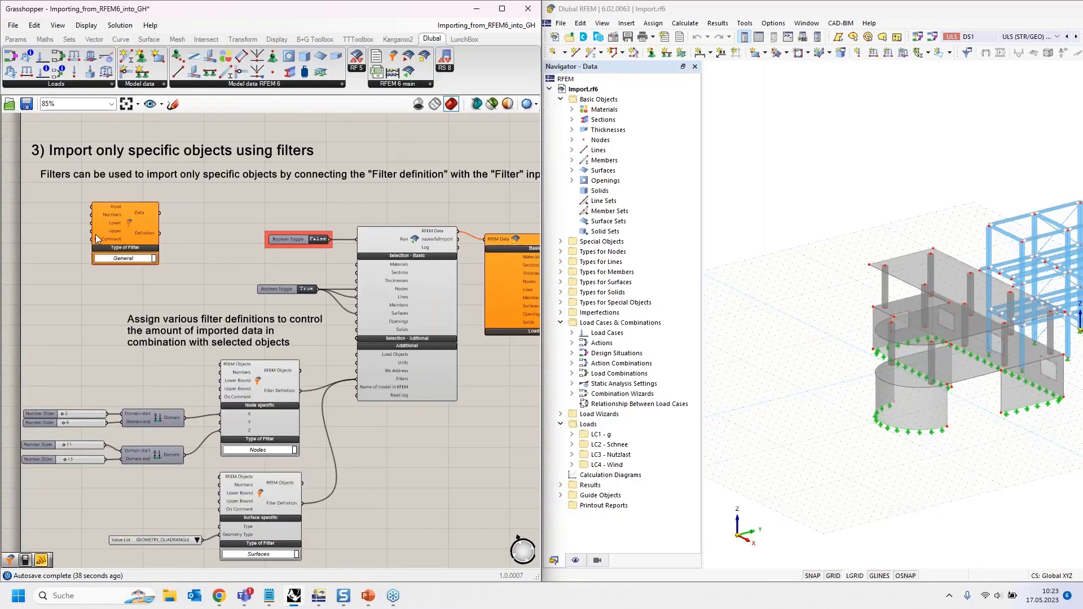
pyautogui.scroll(3, 96, 235)
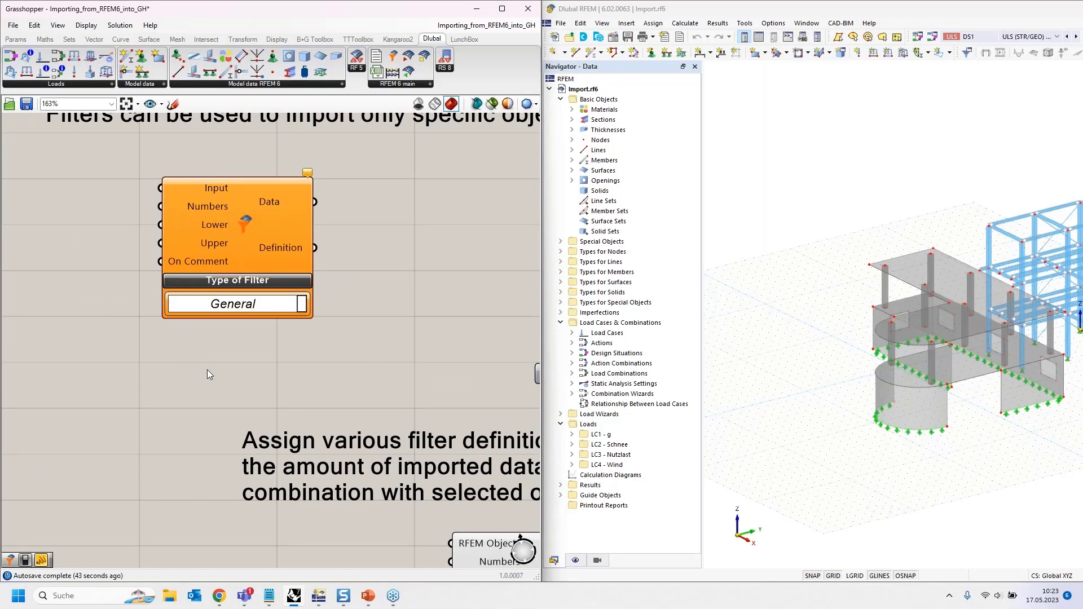
pyautogui.click(301, 304)
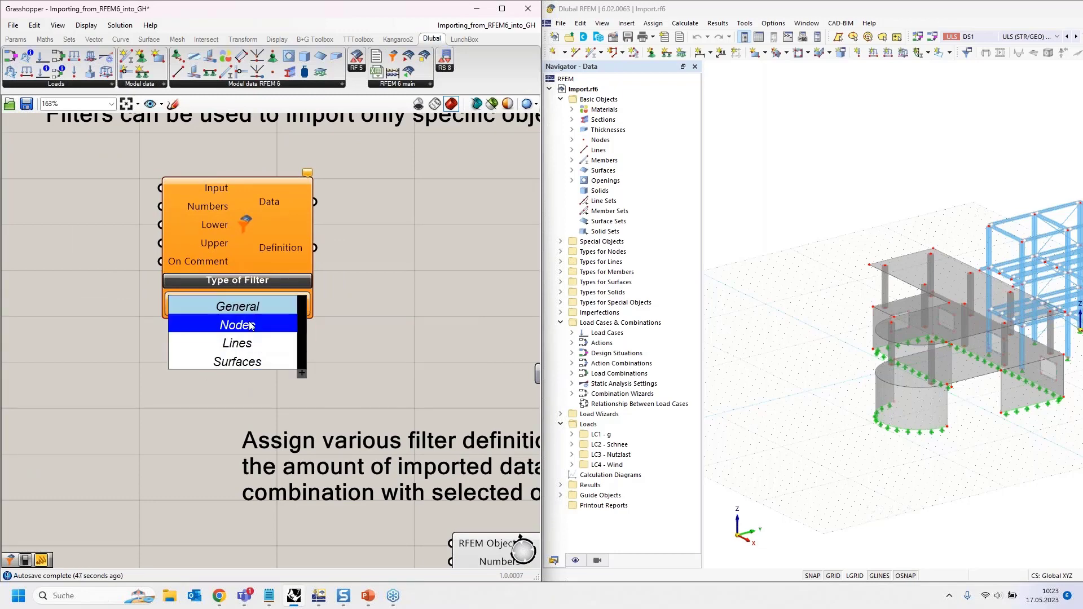
pyautogui.click(238, 364)
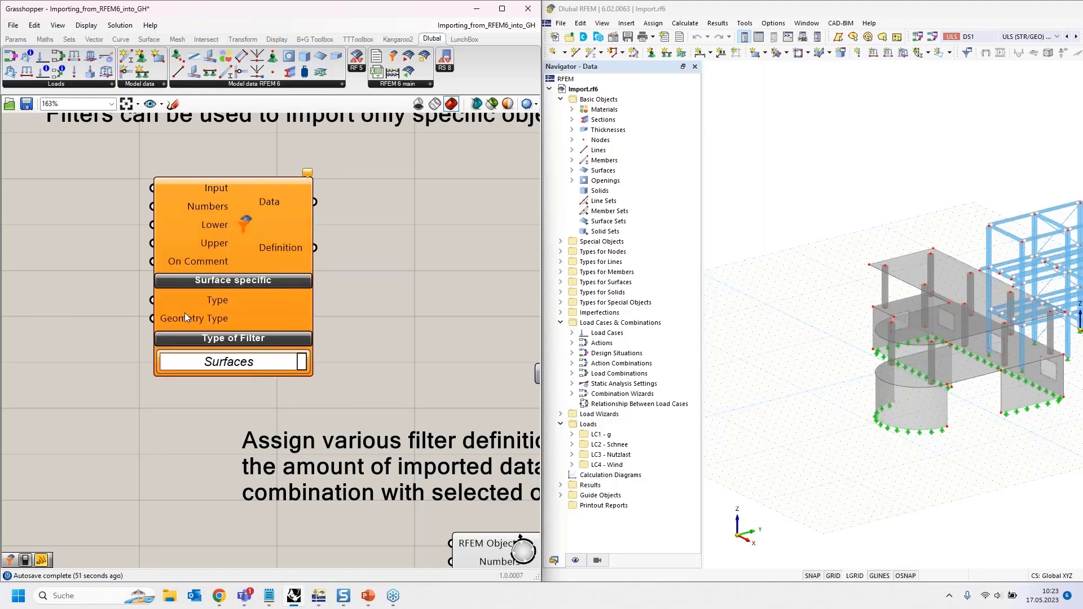
pyautogui.click(256, 240)
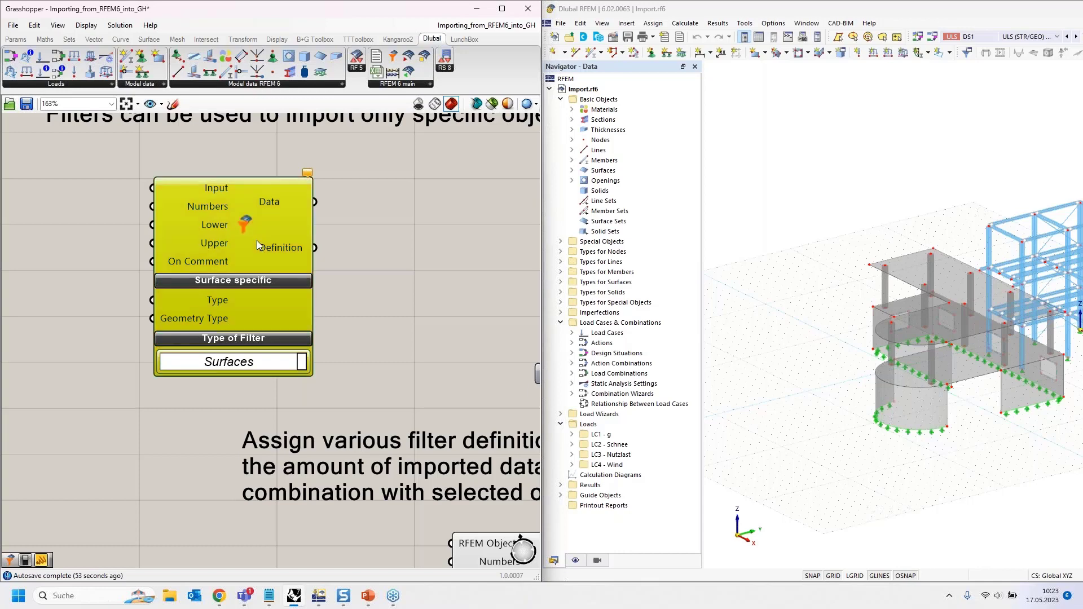
pyautogui.press('Delete')
# - Review the Nodes (X 2–6, Z 11–13) and quadrangle Surfaces filters wired into the import's Filters input
pyautogui.scroll(-1, 273, 249)
pyautogui.scroll(-2, 273, 249)
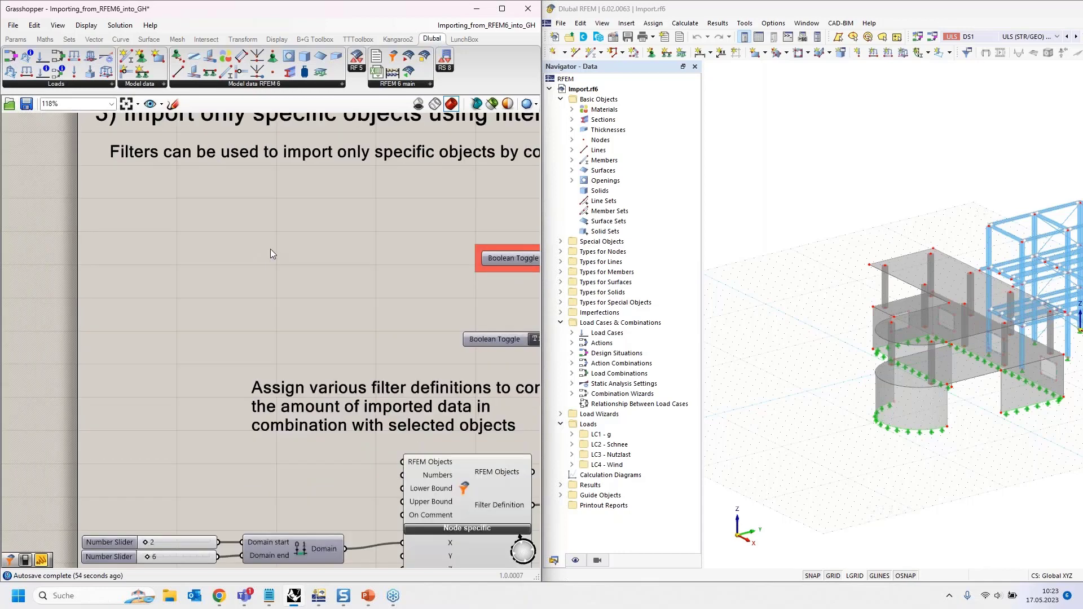
pyautogui.moveTo(321, 316); pyautogui.dragTo(230, 153, button='right')
pyautogui.scroll(1, 329, 330)
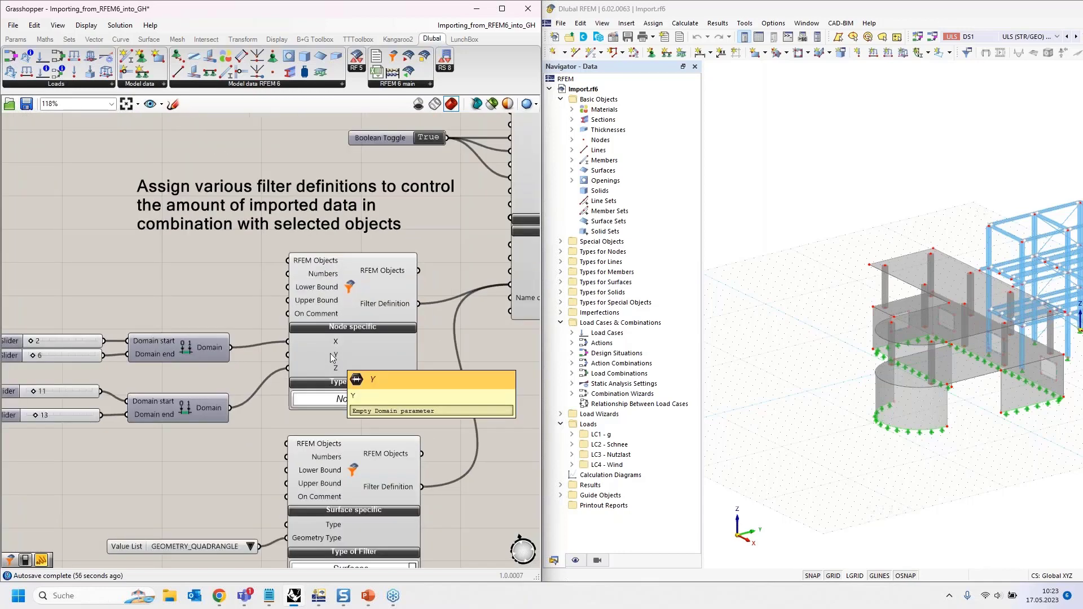
pyautogui.scroll(-1, 337, 369)
pyautogui.moveTo(428, 391); pyautogui.dragTo(402, 363, button='right')
pyautogui.moveTo(198, 255); pyautogui.dragTo(253, 223, button='right')
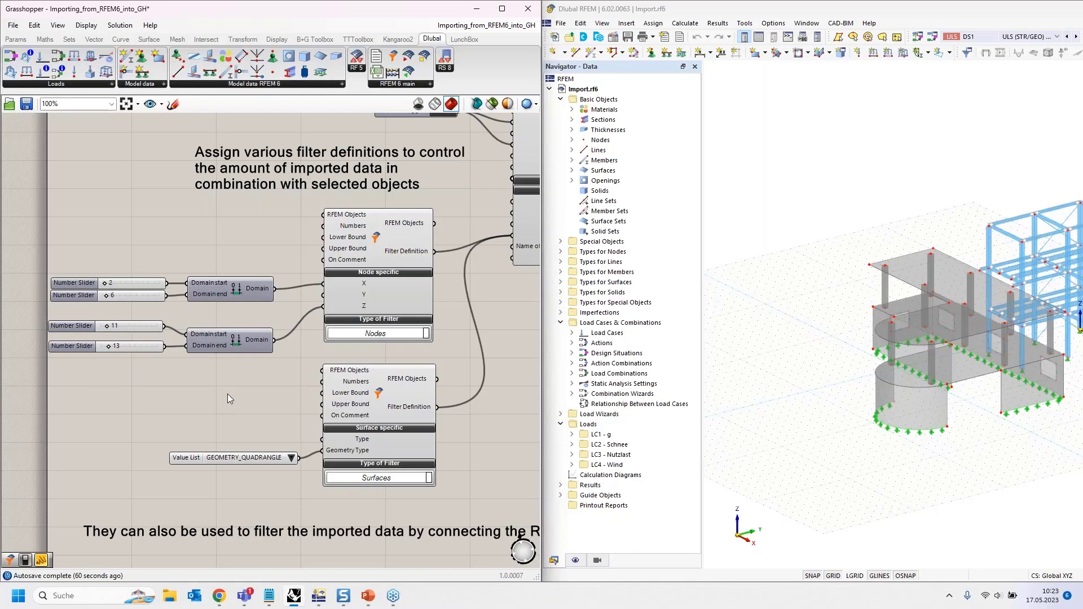
pyautogui.moveTo(241, 401); pyautogui.dragTo(199, 328, button='right')
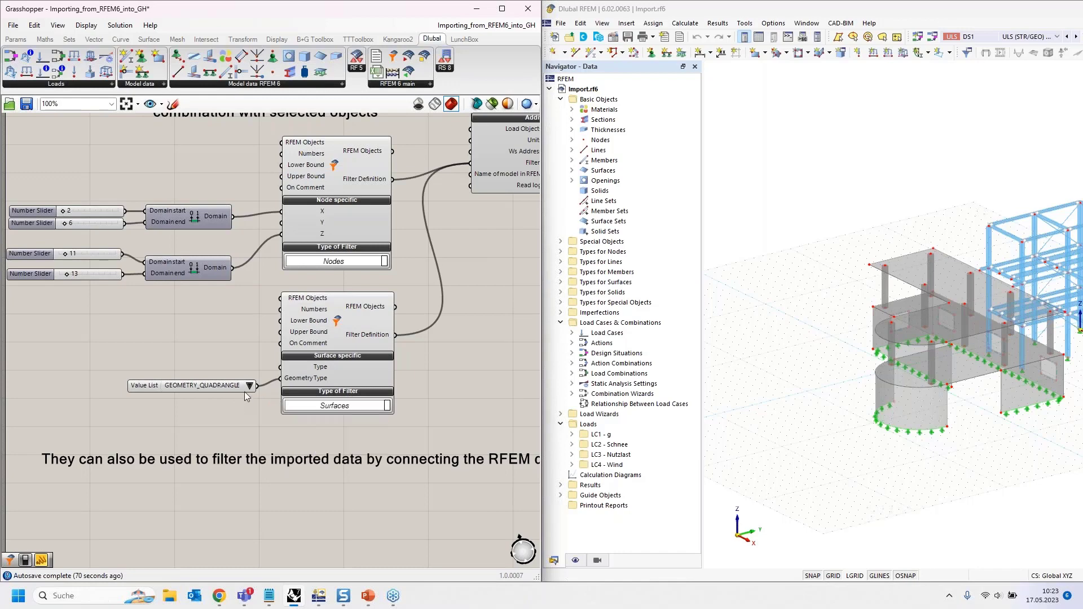
pyautogui.moveTo(473, 248); pyautogui.dragTo(373, 314, button='right')
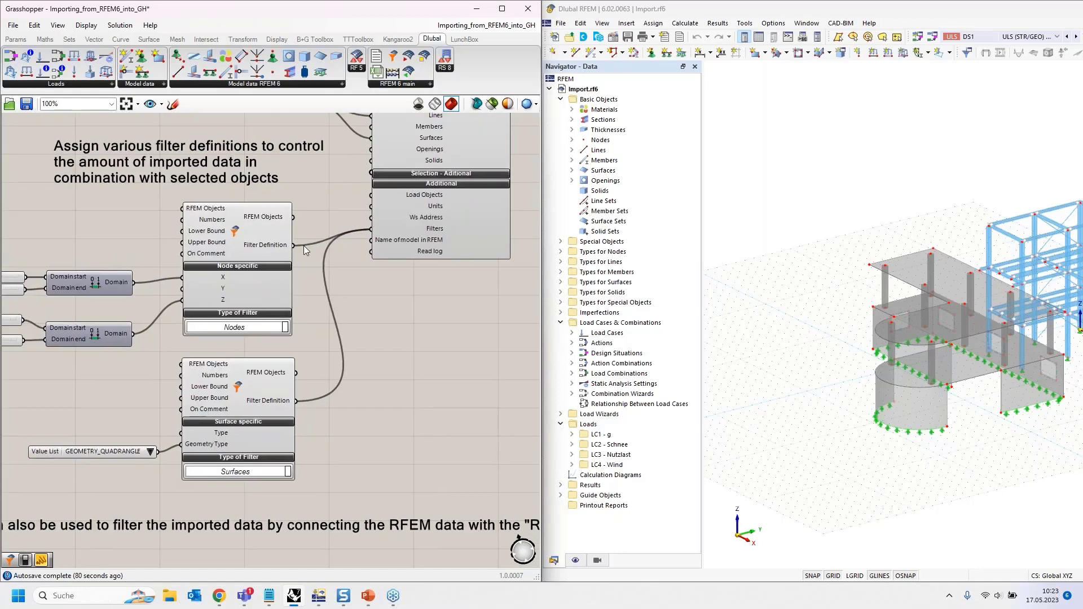
pyautogui.moveTo(428, 338); pyautogui.dragTo(208, 373, button='right')
# - Pan from the import toggle to the Extract panels listing three nodes at X 5, Z 12
pyautogui.moveTo(258, 399); pyautogui.dragTo(437, 413, button='right')
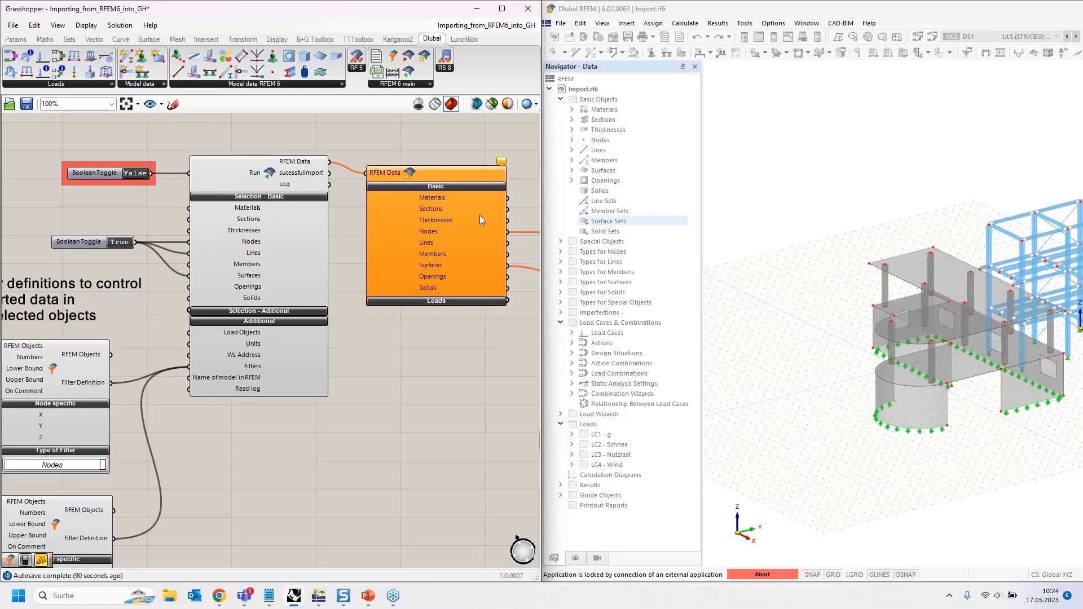
pyautogui.moveTo(447, 380); pyautogui.dragTo(158, 366, button='right')
pyautogui.scroll(-2, 286, 298)
pyautogui.moveTo(370, 291); pyautogui.dragTo(238, 295, button='right')
pyautogui.scroll(3, 265, 264)
pyautogui.moveTo(306, 186); pyautogui.dragTo(280, 195, button='right')
# - Inspect the single untrimmed quadrangle surface result, then switch briefly to RFEM and back
pyautogui.scroll(-1, 309, 184)
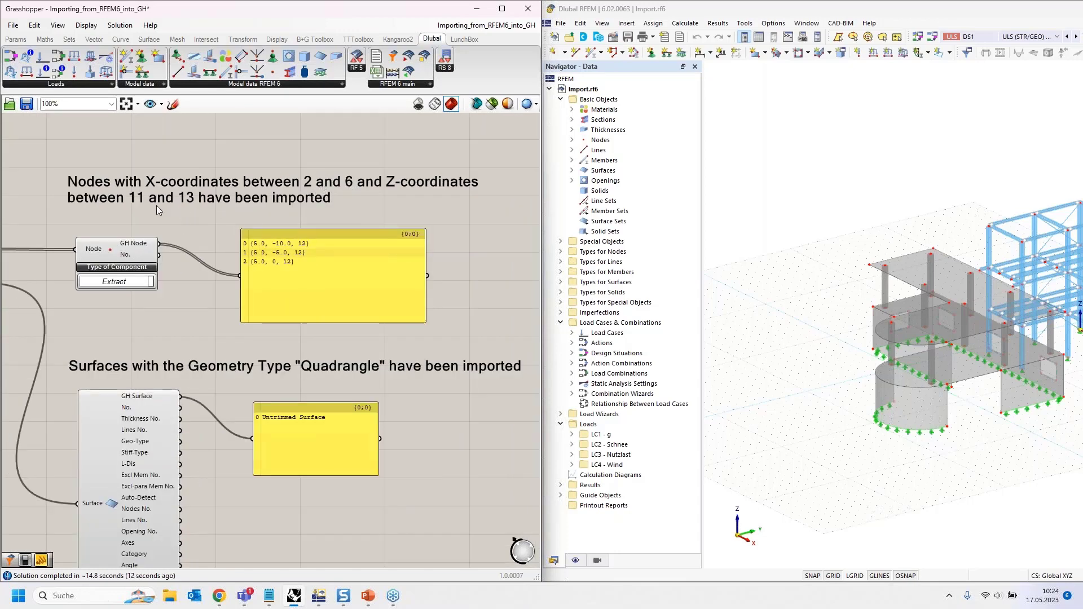
pyautogui.scroll(1, 303, 257)
pyautogui.scroll(1, 303, 257)
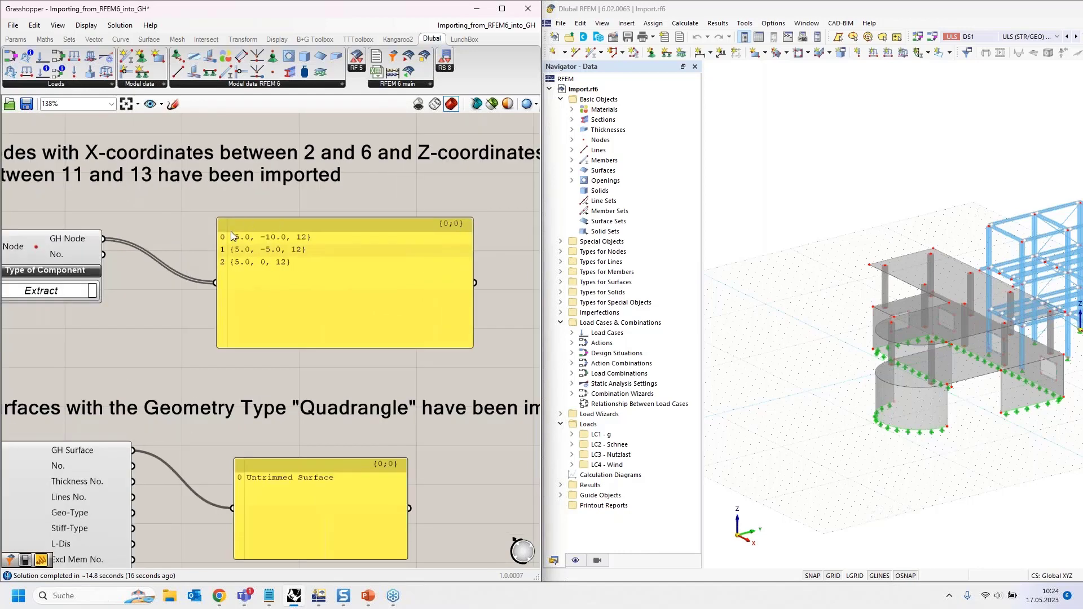
pyautogui.scroll(-4, 232, 232)
pyautogui.moveTo(213, 263); pyautogui.dragTo(253, 167, button='right')
pyautogui.scroll(1, 196, 242)
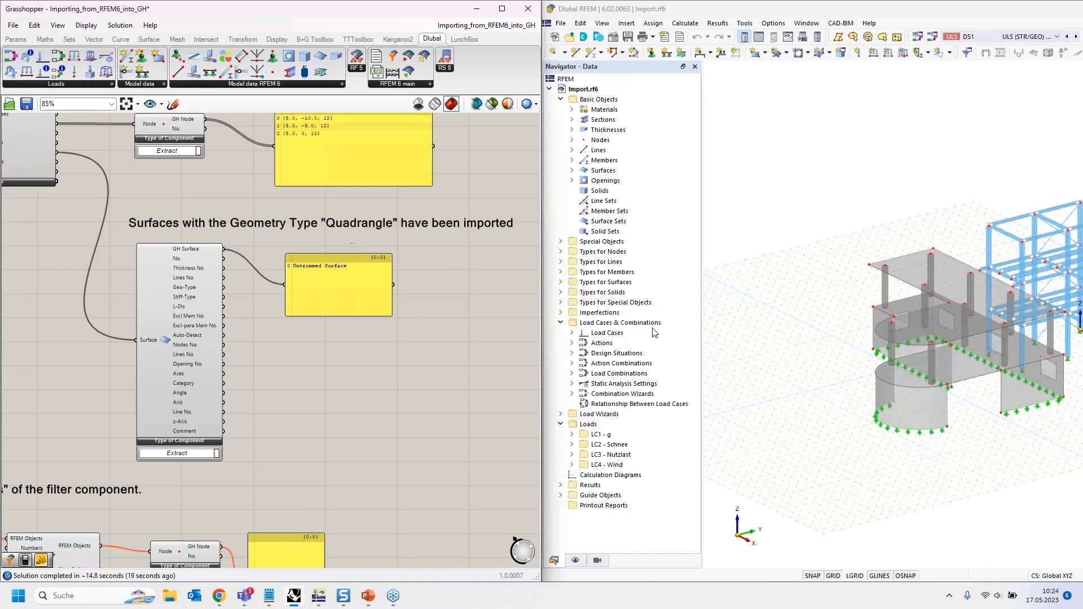
pyautogui.click(933, 406)
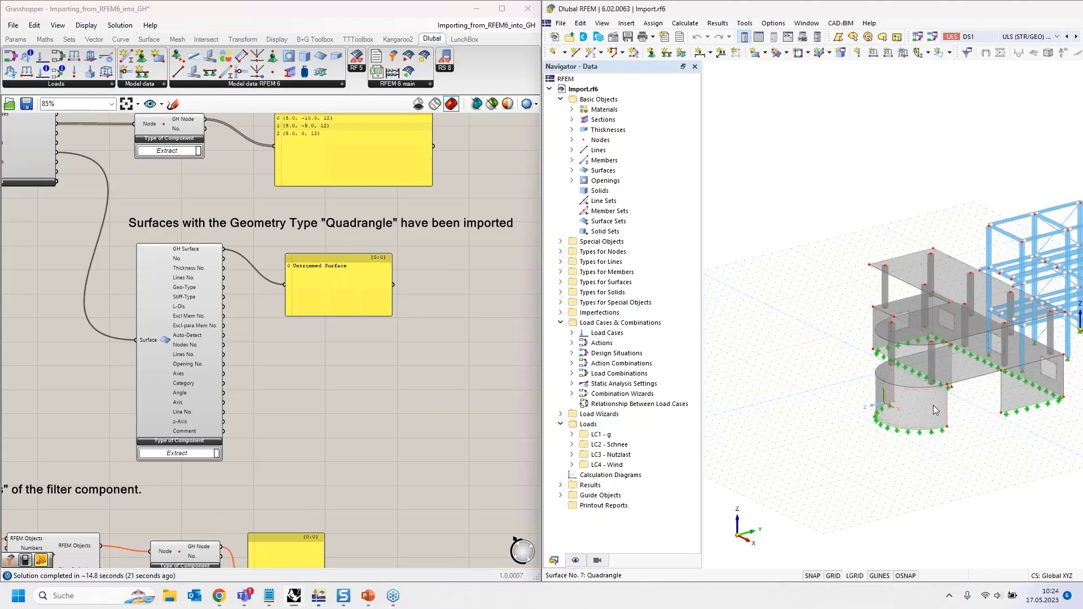
pyautogui.click(294, 14)
# - Move Grasshopper aside and orbit Rhino's view to see the three previewed nodes and curved surface
pyautogui.moveTo(310, 9); pyautogui.dragTo(908, 123)
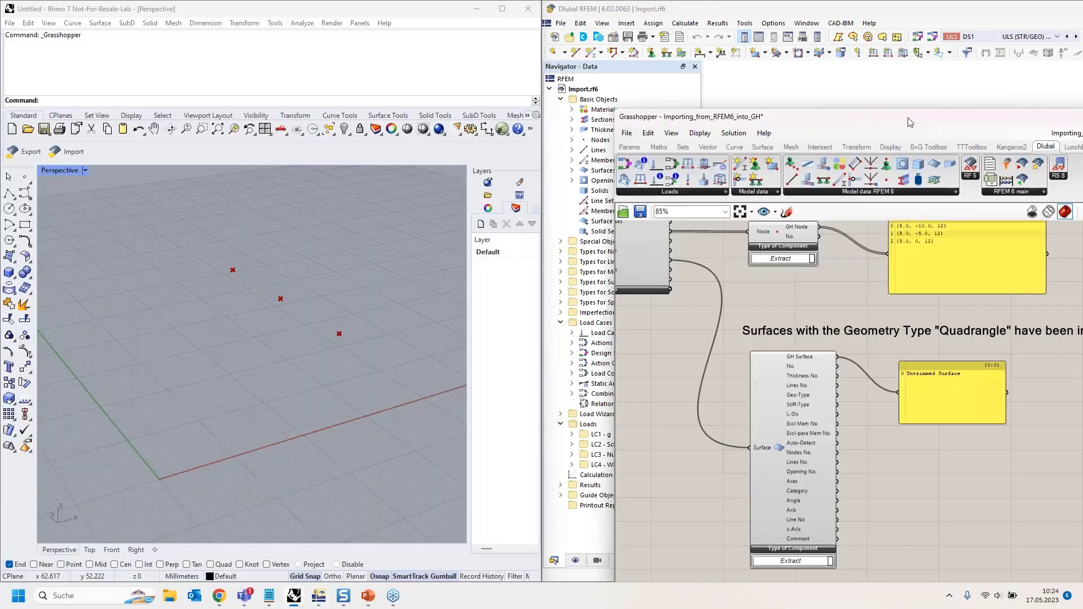
pyautogui.scroll(-9, 335, 266)
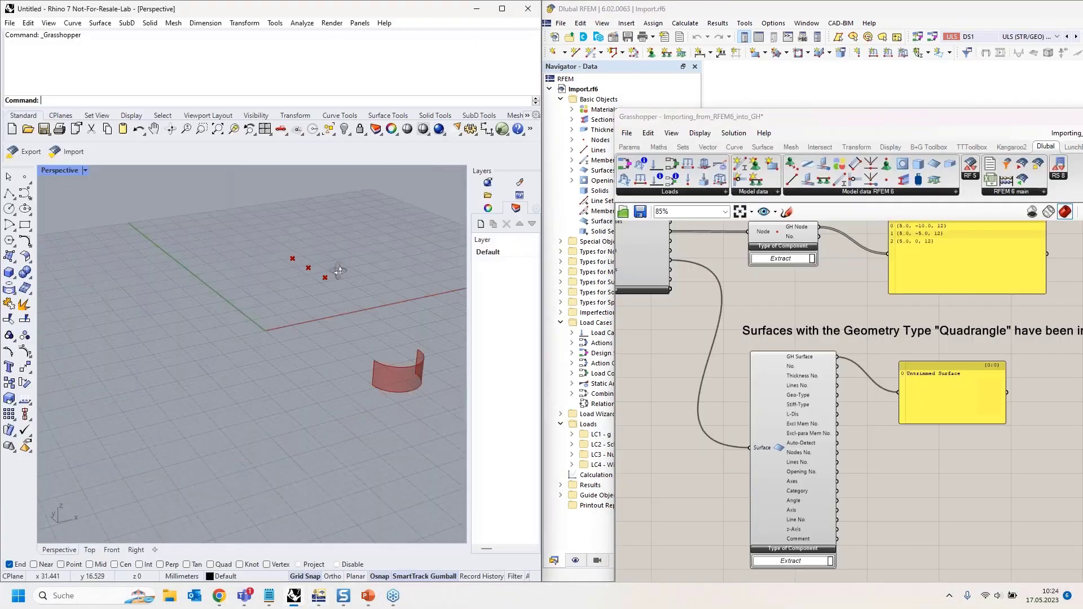
pyautogui.moveTo(339, 270); pyautogui.dragTo(229, 239, button='right')
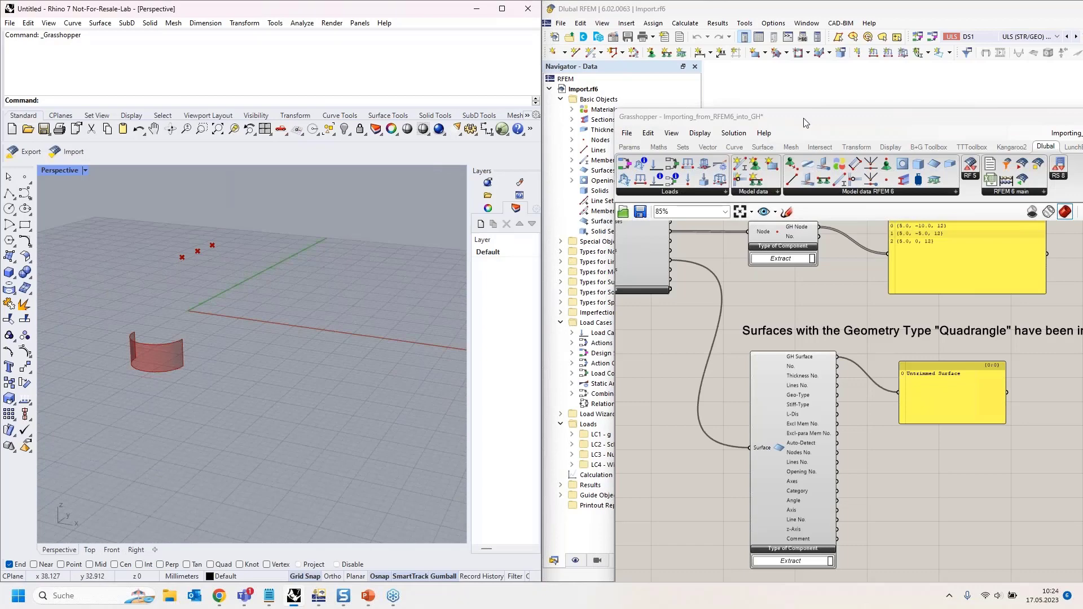
# - Snap Grasshopper back to the left half beside the RFEM model and pan across the filter examples
pyautogui.click(805, 122)
pyautogui.moveTo(798, 120); pyautogui.dragTo(0, 123)
pyautogui.scroll(-4, 416, 344)
pyautogui.moveTo(167, 305); pyautogui.dragTo(293, 315, button='right')
pyautogui.scroll(3, 163, 228)
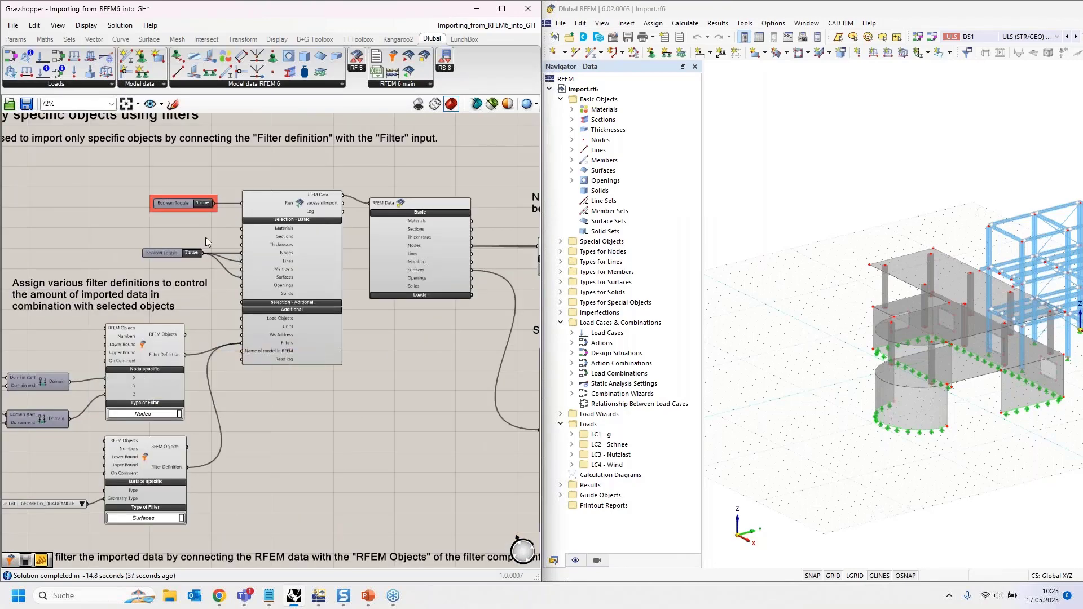
# - Set the first example's Boolean Toggle to False and pan to the second example's import
pyautogui.doubleClick(203, 205)
pyautogui.scroll(-7, 201, 154)
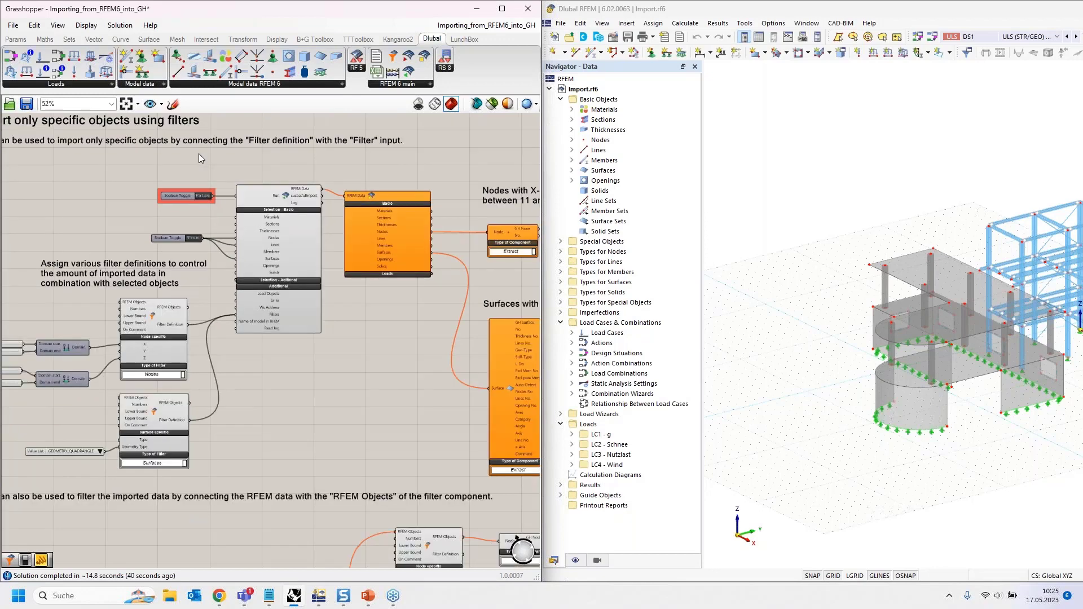
pyautogui.moveTo(249, 319); pyautogui.dragTo(239, 210, button='right')
pyautogui.scroll(6, 154, 292)
pyautogui.moveTo(145, 383); pyautogui.dragTo(190, 463, button='right')
pyautogui.moveTo(146, 274); pyautogui.dragTo(195, 438, button='right')
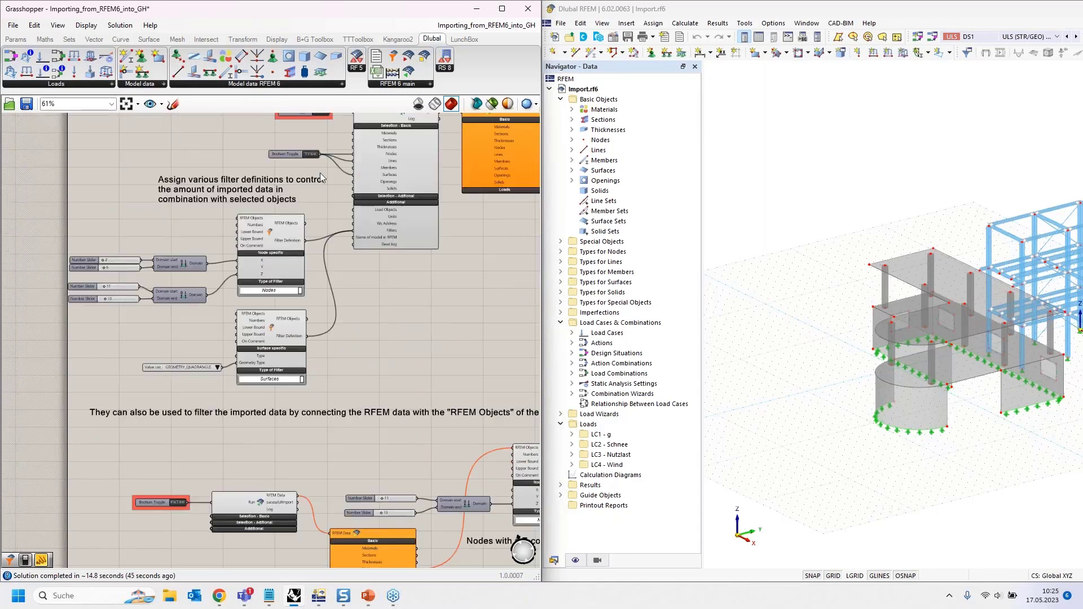
pyautogui.moveTo(364, 413); pyautogui.dragTo(312, 125, button='right')
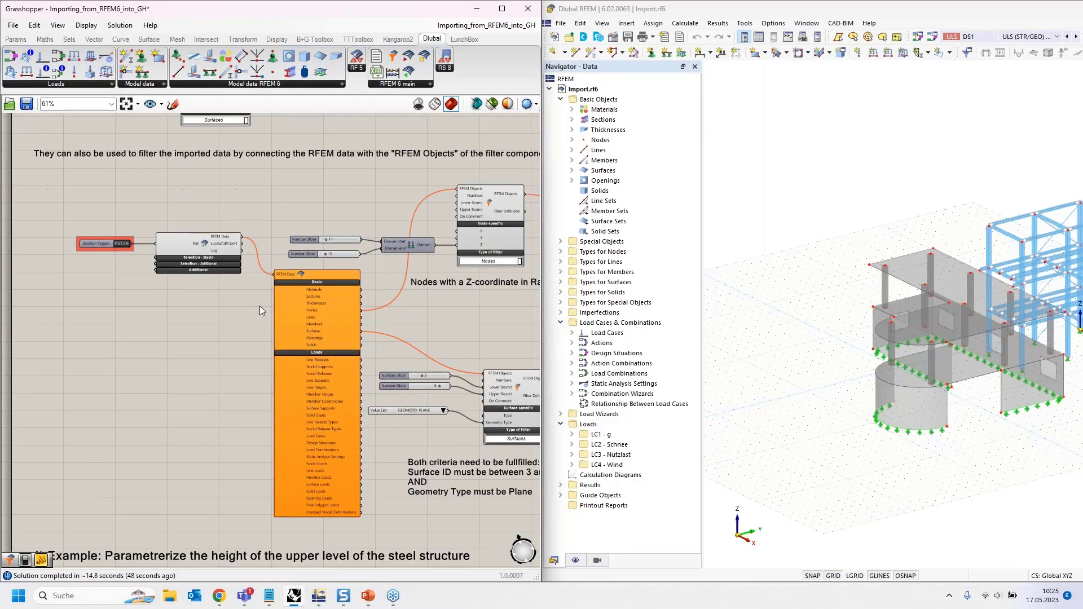
pyautogui.moveTo(259, 305); pyautogui.dragTo(217, 305, button='right')
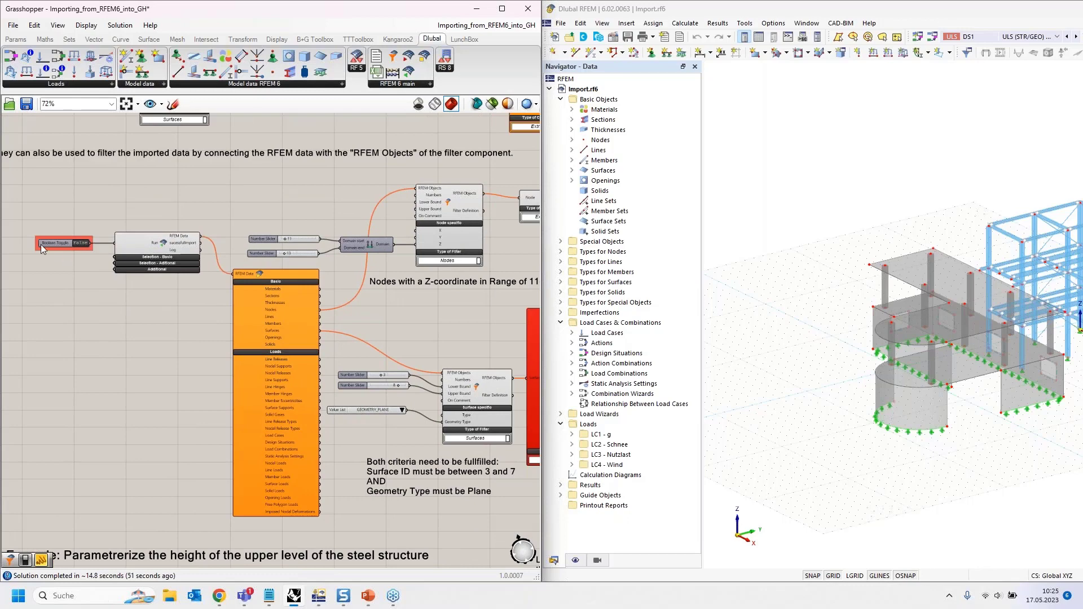
pyautogui.scroll(5, 40, 245)
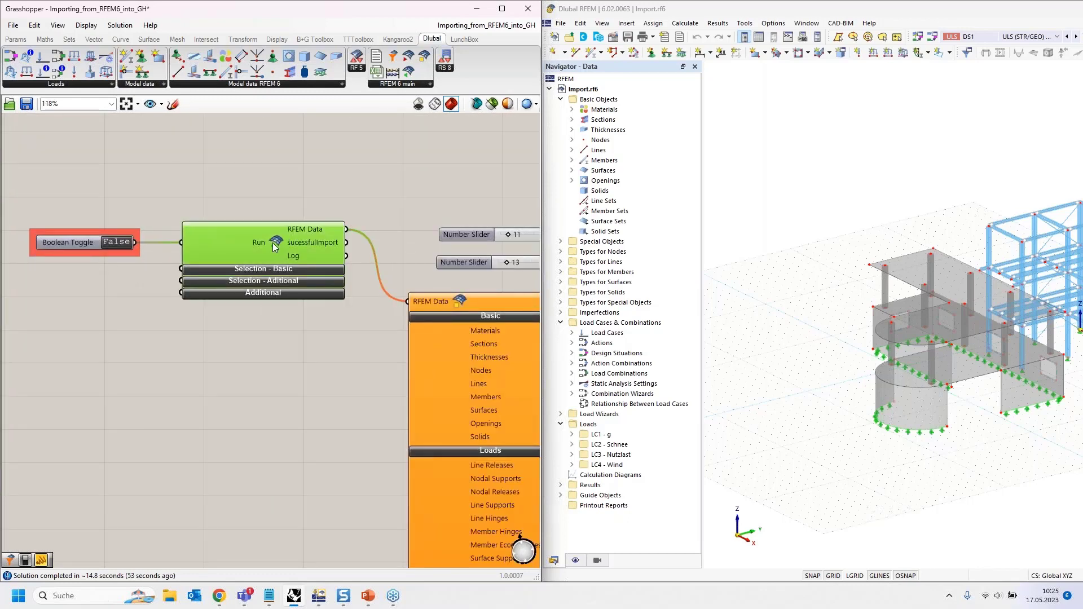
# - Connect RFEM Data's Nodes output to the Nodes filter's RFEM Objects input, yielding six nodes at Z 12
pyautogui.moveTo(274, 366); pyautogui.dragTo(62, 309, button='right')
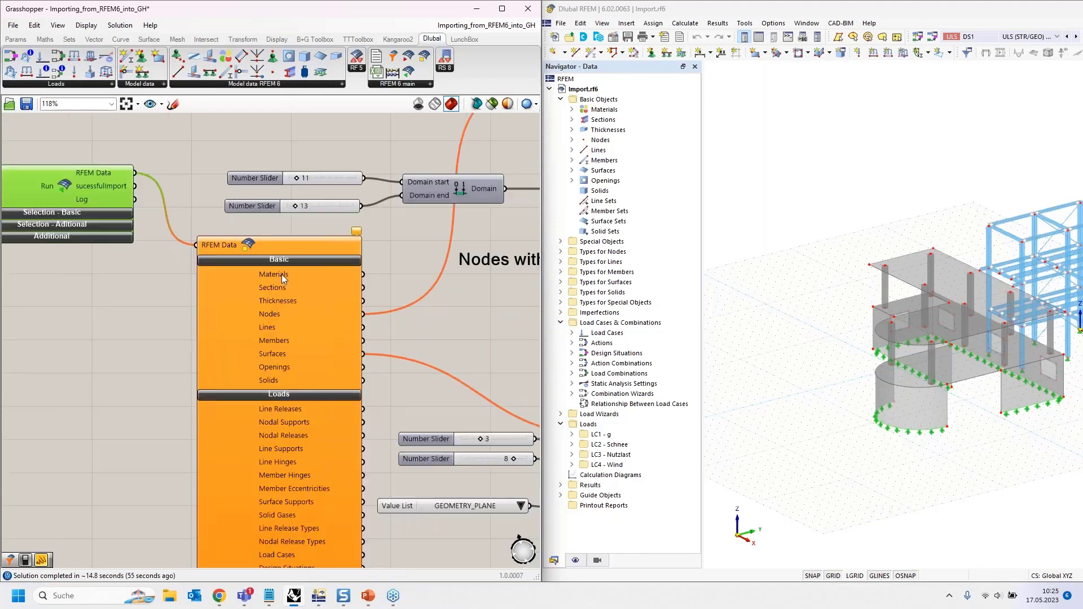
pyautogui.moveTo(404, 252); pyautogui.dragTo(242, 319, button='right')
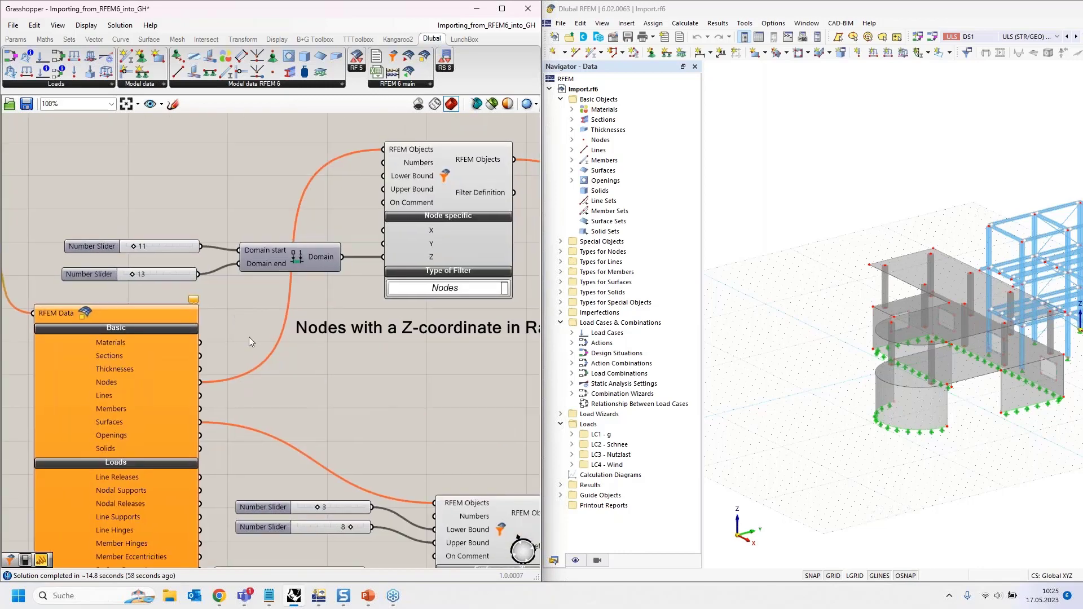
pyautogui.scroll(-2, 249, 336)
pyautogui.moveTo(243, 399); pyautogui.dragTo(210, 411, button='right')
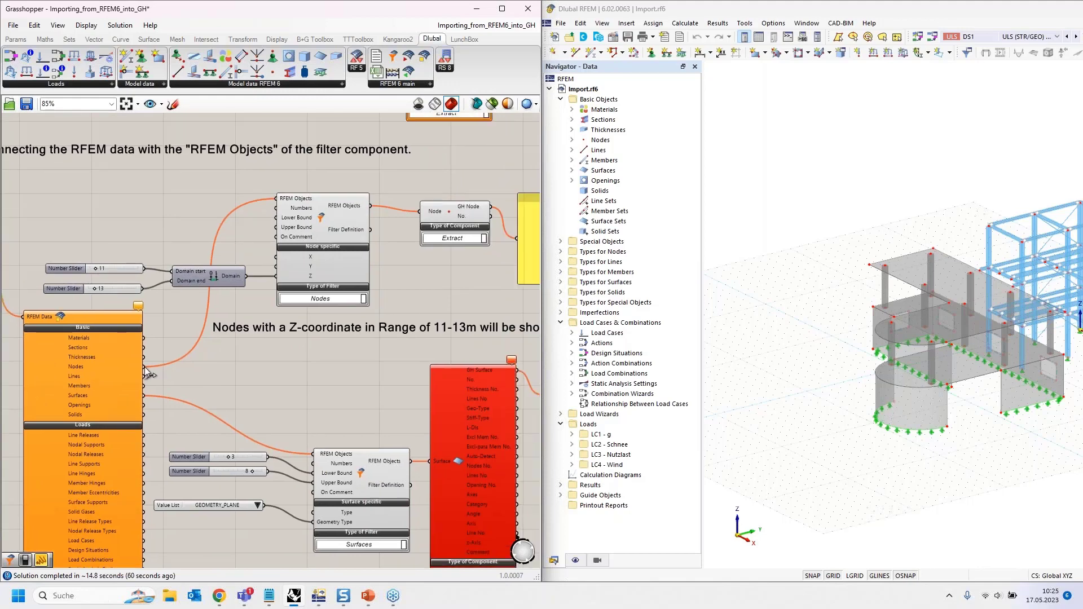
pyautogui.moveTo(97, 368)
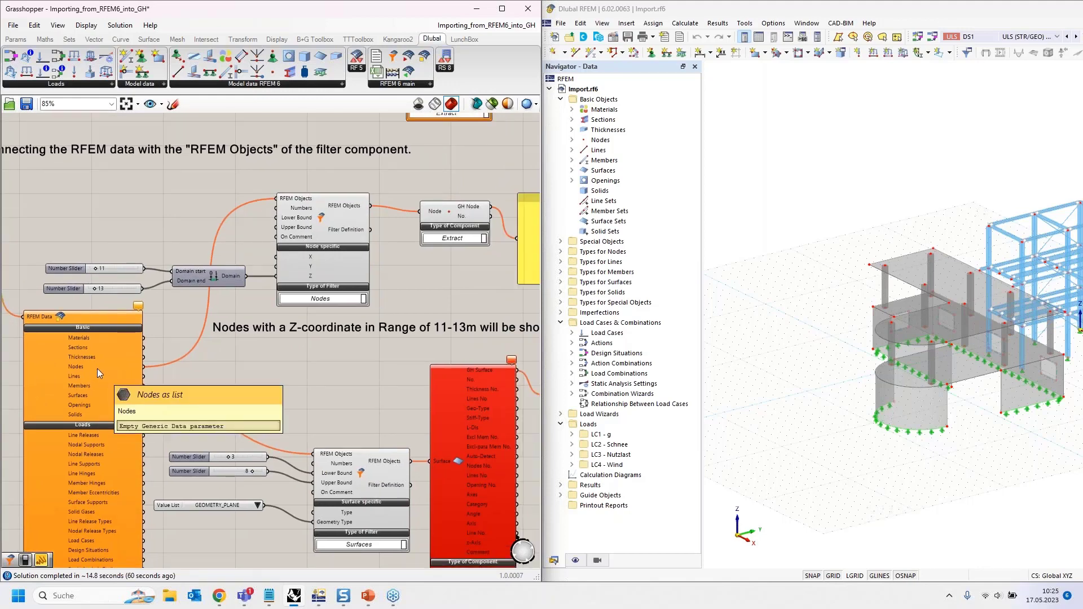
pyautogui.moveTo(325, 342); pyautogui.dragTo(281, 359, button='right')
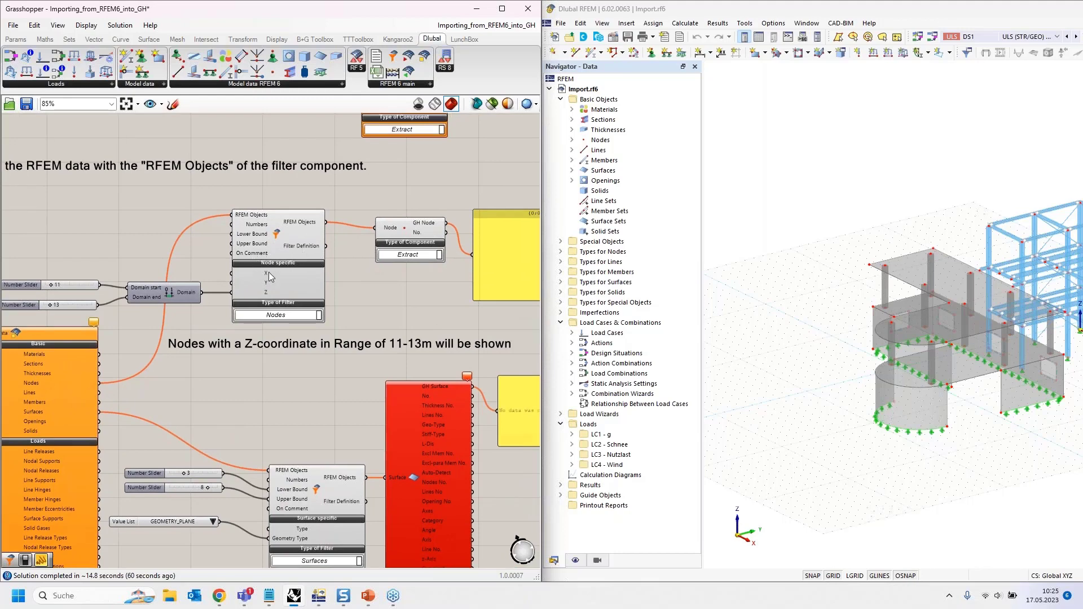
pyautogui.moveTo(94, 235); pyautogui.dragTo(235, 218, button='right')
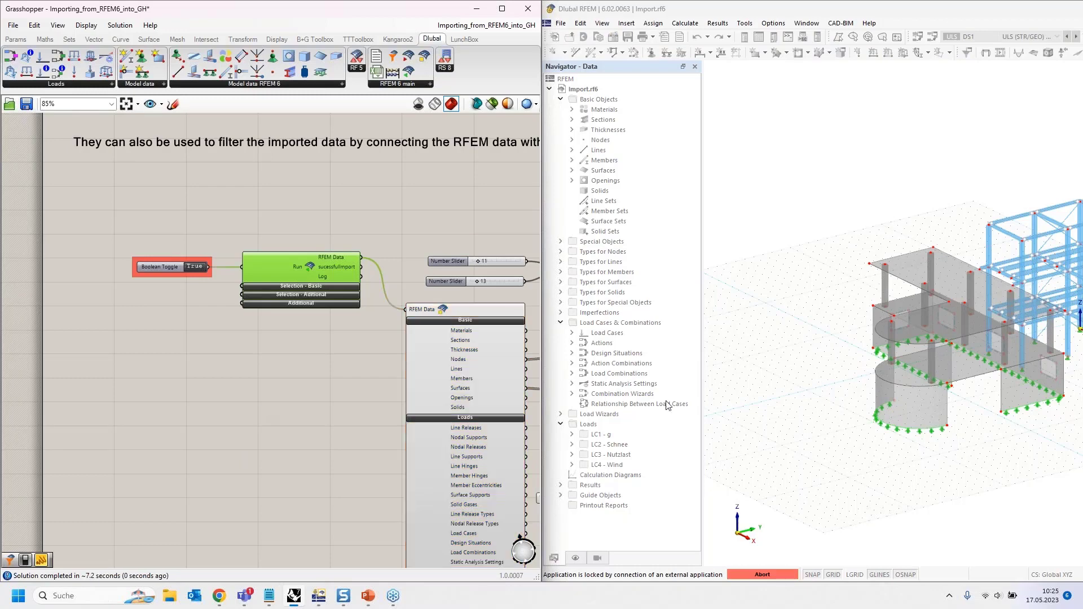
pyautogui.moveTo(354, 361); pyautogui.dragTo(49, 355, button='right')
pyautogui.moveTo(388, 353); pyautogui.dragTo(312, 360, button='right')
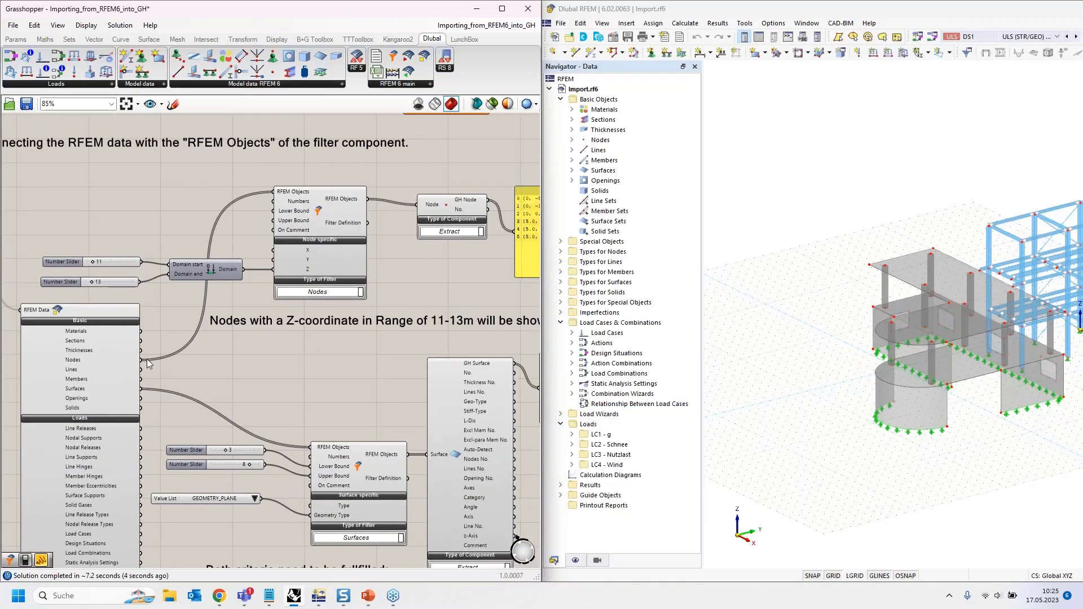
pyautogui.moveTo(183, 348); pyautogui.dragTo(180, 351)
pyautogui.moveTo(84, 362)
pyautogui.moveTo(425, 288); pyautogui.dragTo(206, 293, button='right')
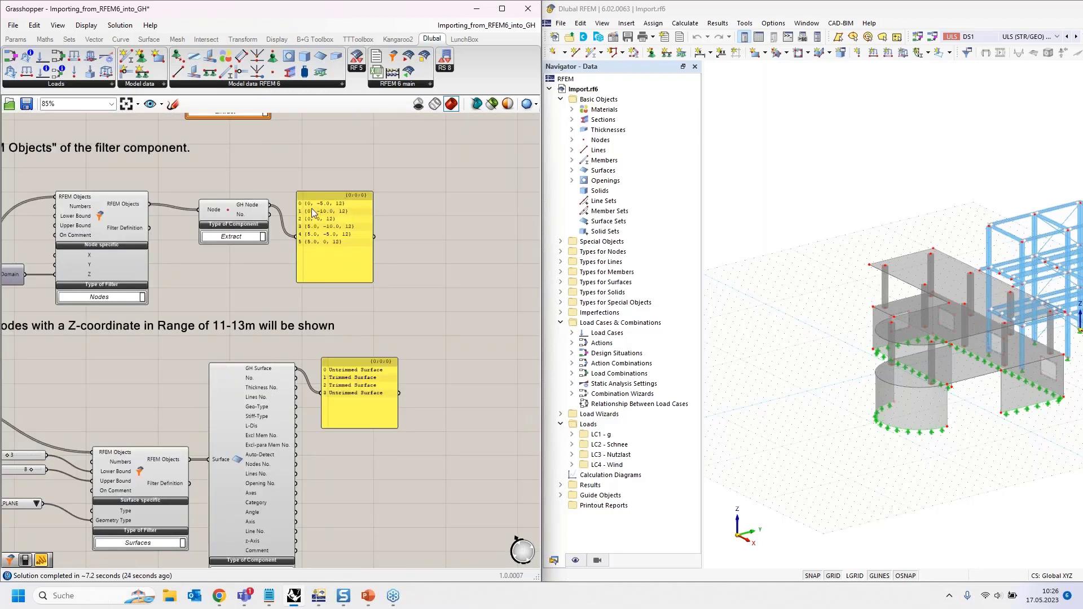
pyautogui.scroll(5, 315, 207)
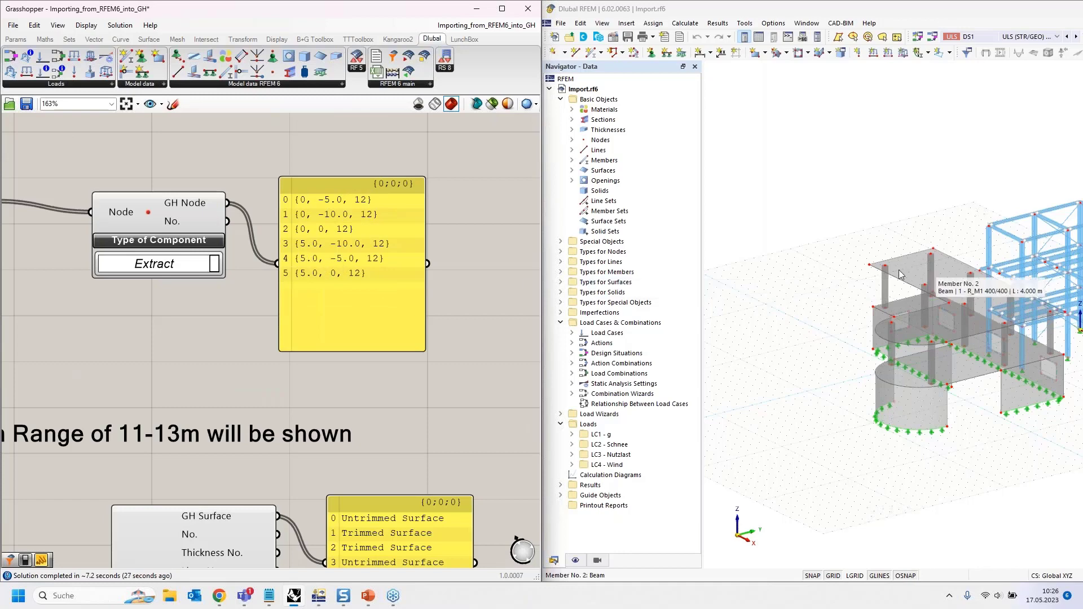
pyautogui.scroll(-2, 806, 280)
pyautogui.keyDown('ctrl'); pyautogui.moveTo(807, 280); pyautogui.dragTo(750, 265, button='middle'); pyautogui.keyUp('ctrl')
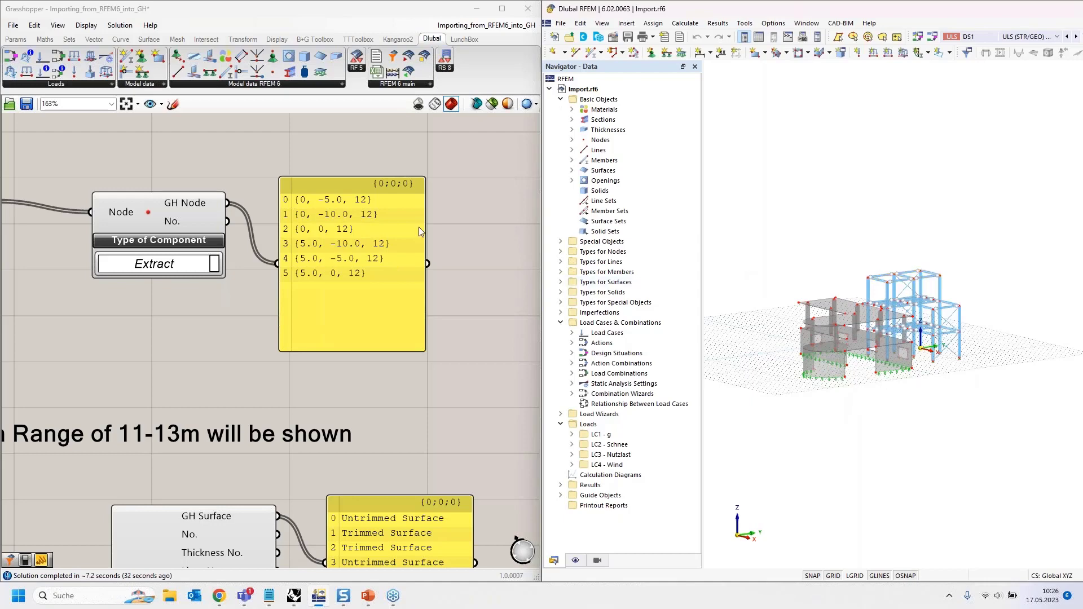
pyautogui.scroll(-3, 420, 226)
pyautogui.scroll(-2, 423, 226)
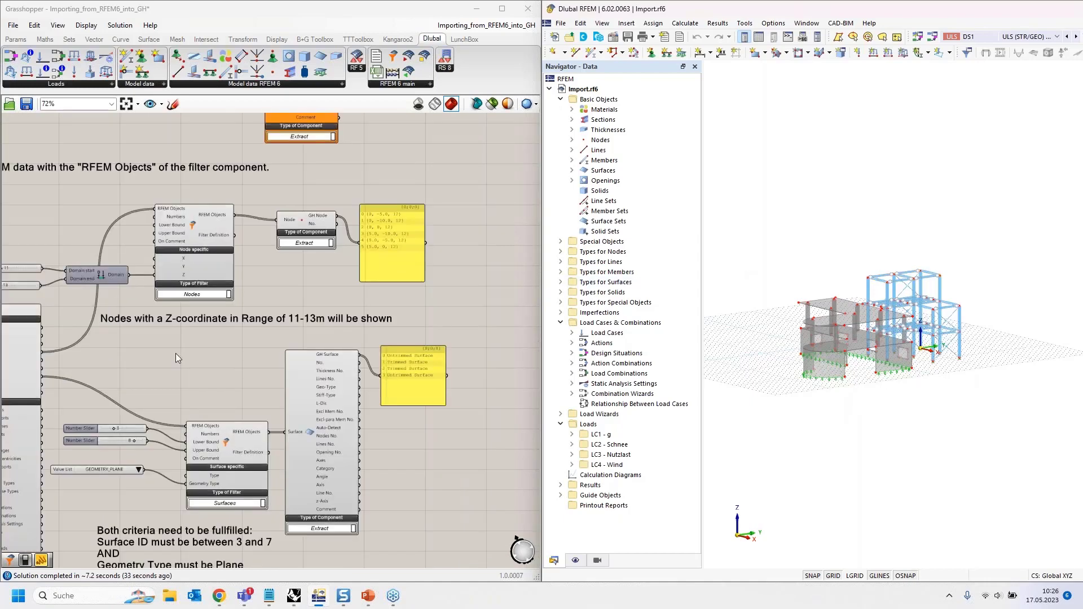
pyautogui.moveTo(175, 353); pyautogui.dragTo(279, 156, button='right')
pyautogui.scroll(2, 272, 285)
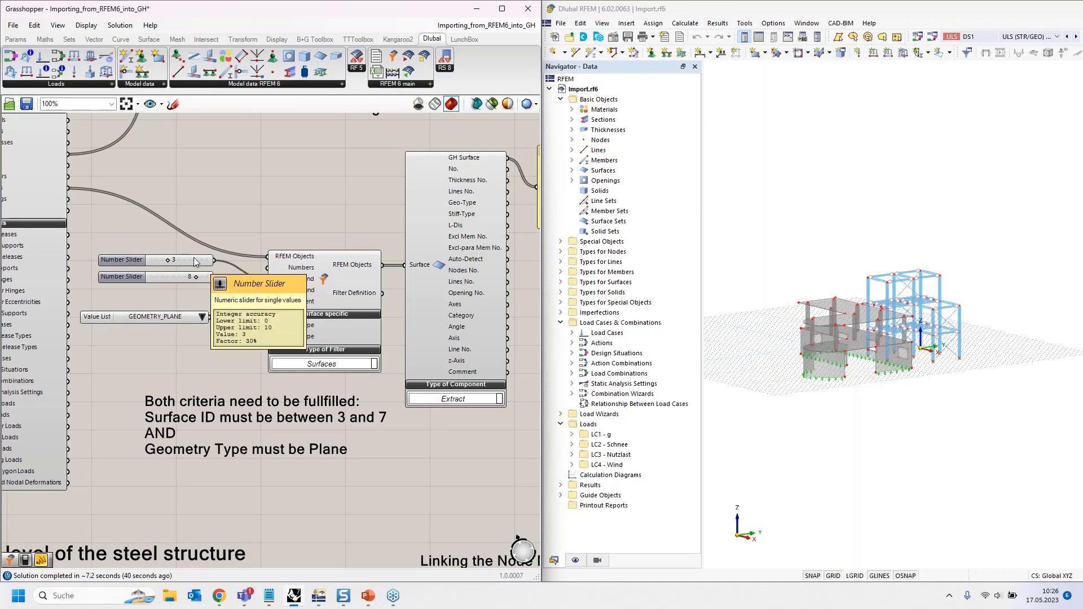
pyautogui.moveTo(170, 318); pyautogui.dragTo(177, 338)
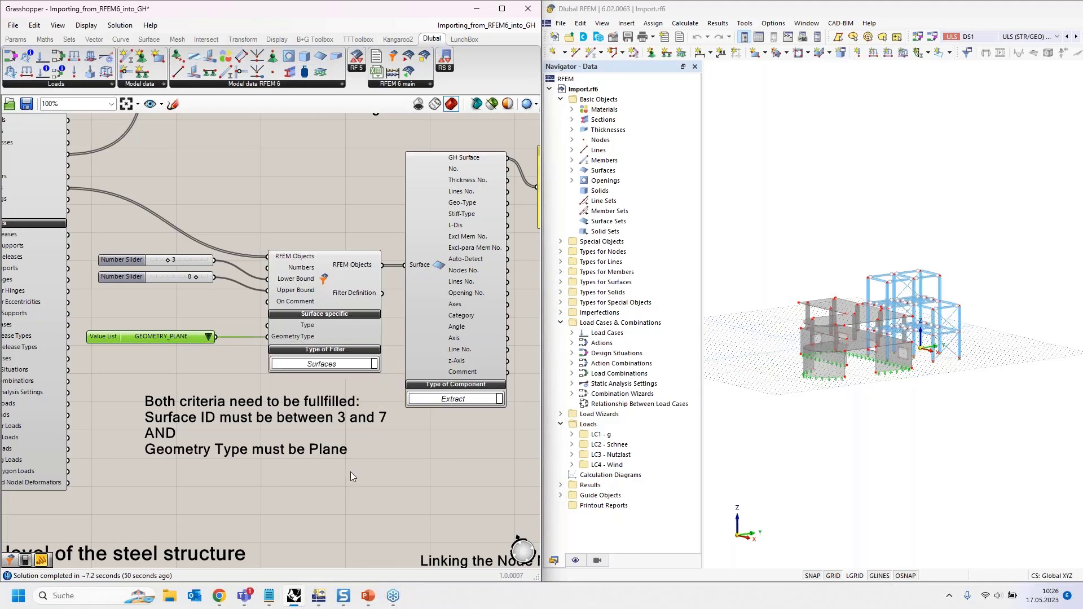
pyautogui.moveTo(837, 320)
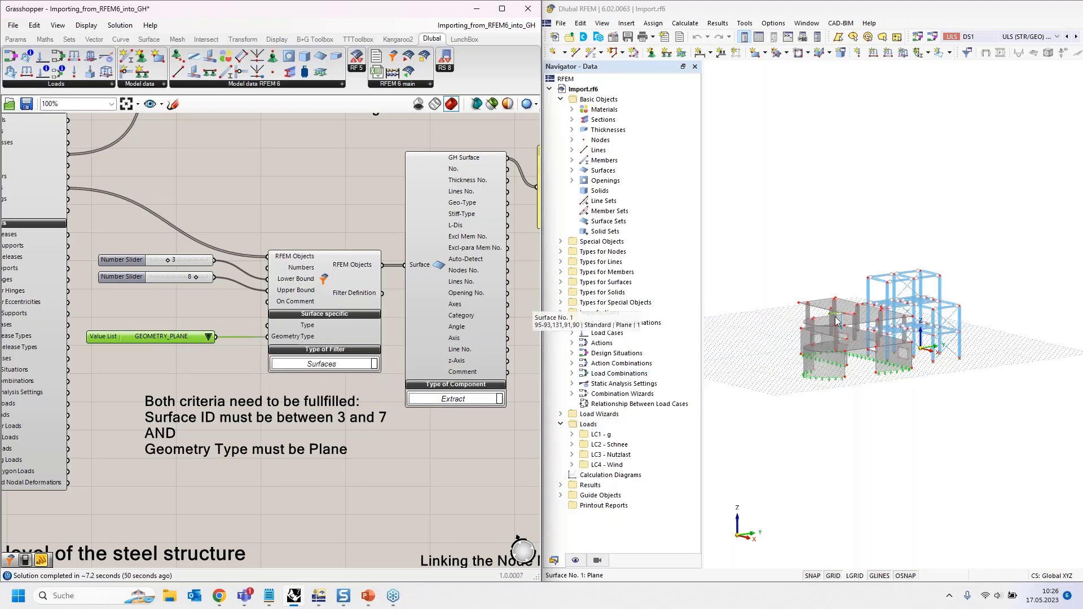
pyautogui.click(573, 174)
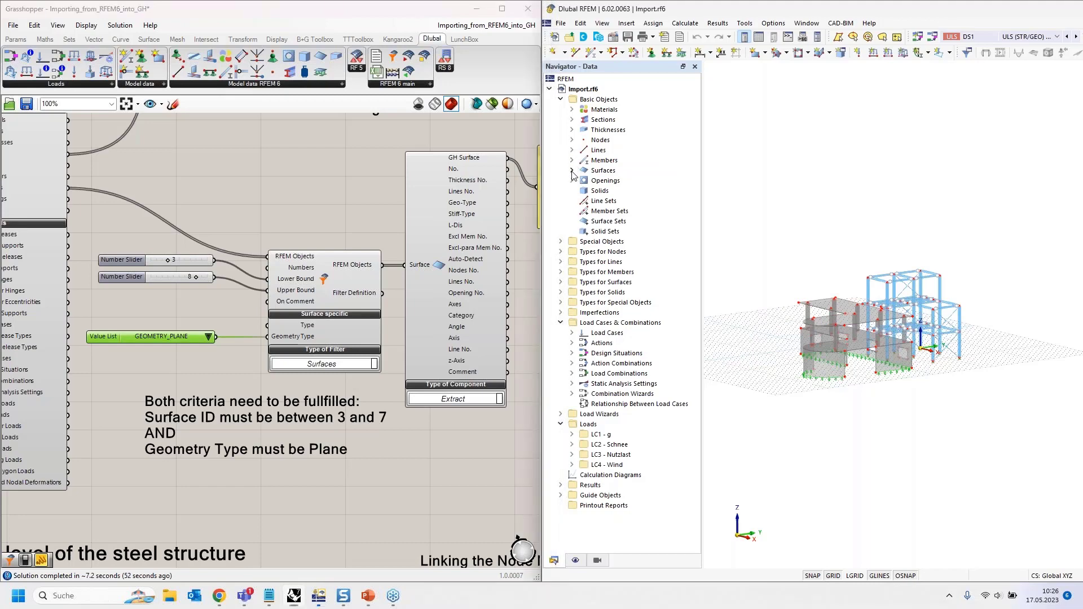
pyautogui.click(572, 171)
pyautogui.click(622, 203)
pyautogui.keyDown('shift'); pyautogui.click(624, 242); pyautogui.keyUp('shift')
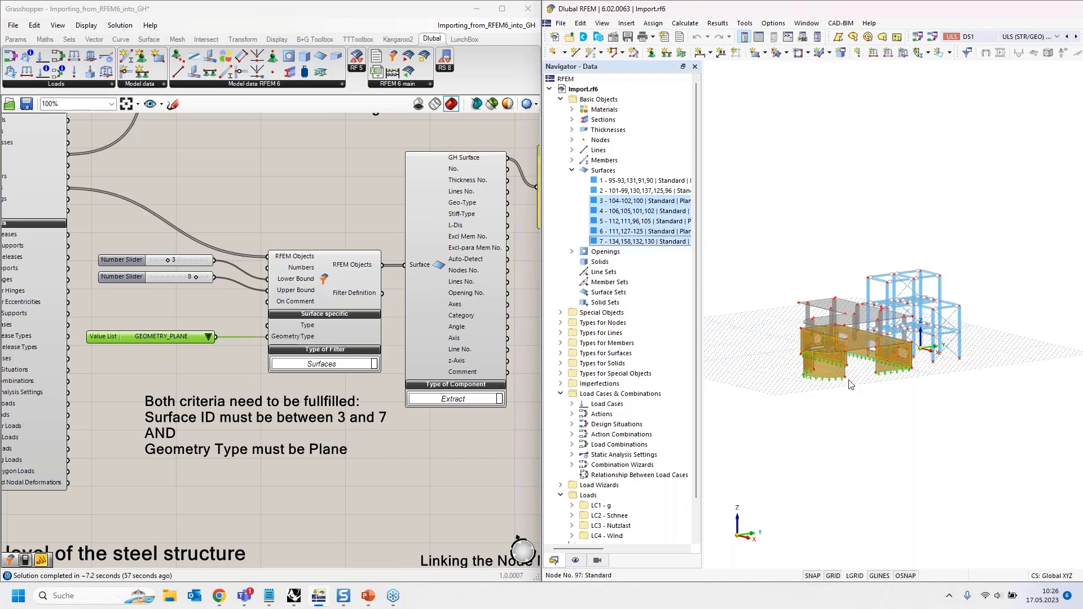
pyautogui.scroll(5, 965, 404)
pyautogui.moveTo(894, 403); pyautogui.dragTo(934, 415, button='middle')
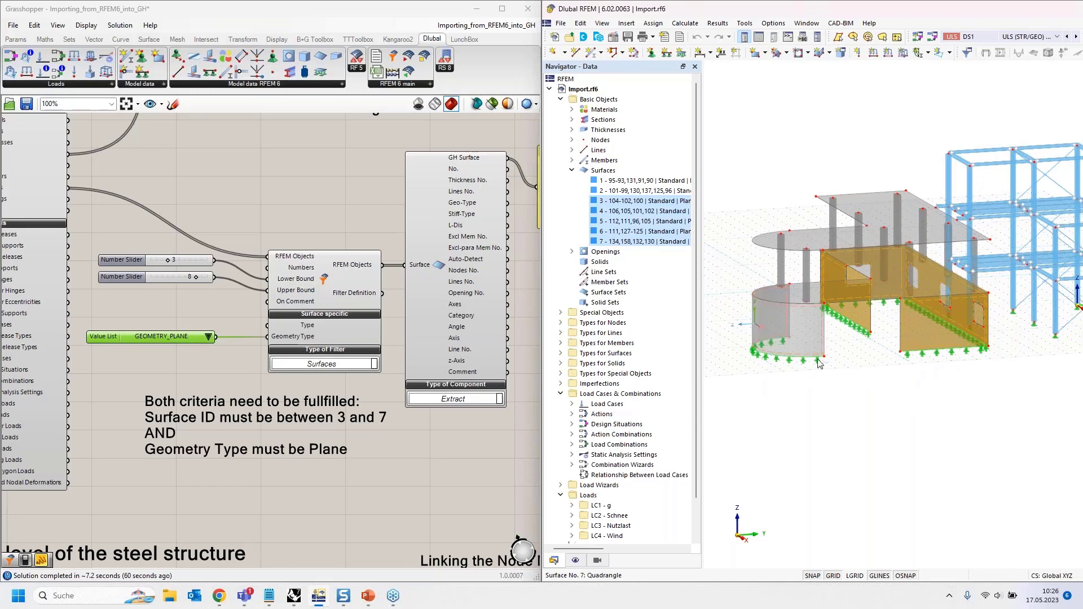
pyautogui.keyDown('ctrl'); pyautogui.moveTo(860, 460); pyautogui.dragTo(926, 459, button='middle'); pyautogui.keyUp('ctrl')
pyautogui.click(318, 25)
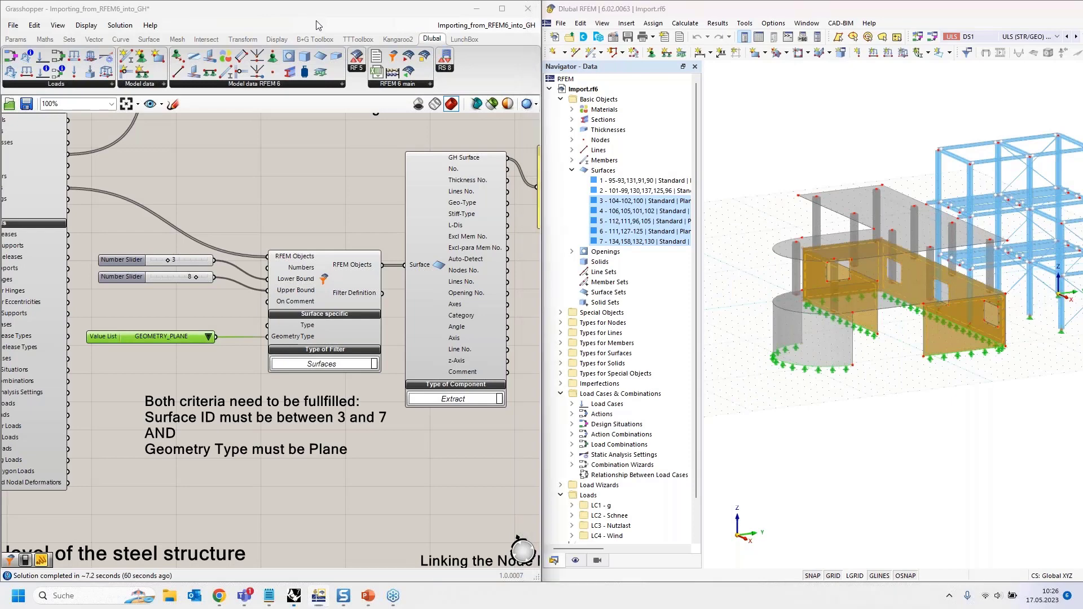
pyautogui.moveTo(318, 25); pyautogui.dragTo(880, 73)
pyautogui.scroll(5, 133, 290)
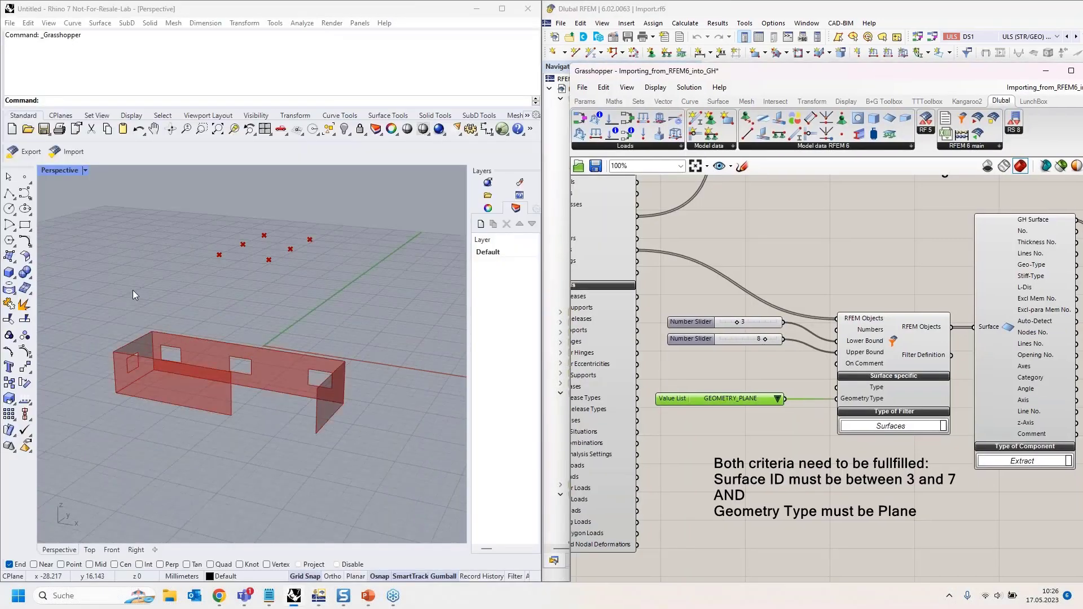
pyautogui.click(541, 267)
pyautogui.moveTo(680, 72); pyautogui.dragTo(0, 169)
# - Return Grasshopper to the left half and set the RFEM import toggle to False
pyautogui.scroll(-3, 255, 210)
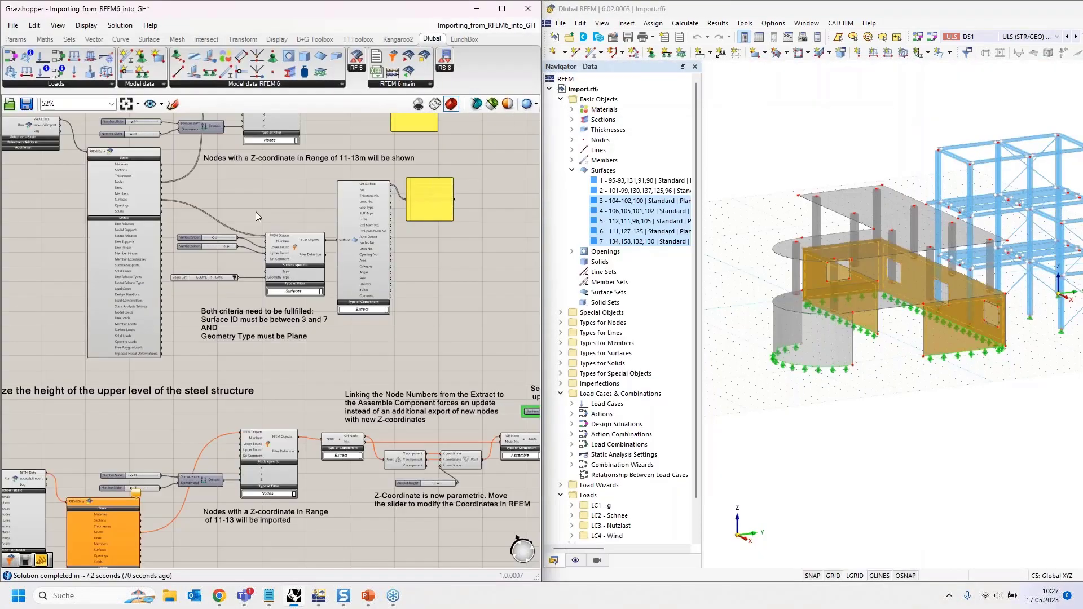
pyautogui.moveTo(255, 211); pyautogui.dragTo(388, 333, button='right')
pyautogui.scroll(3, 75, 252)
pyautogui.doubleClick(85, 254)
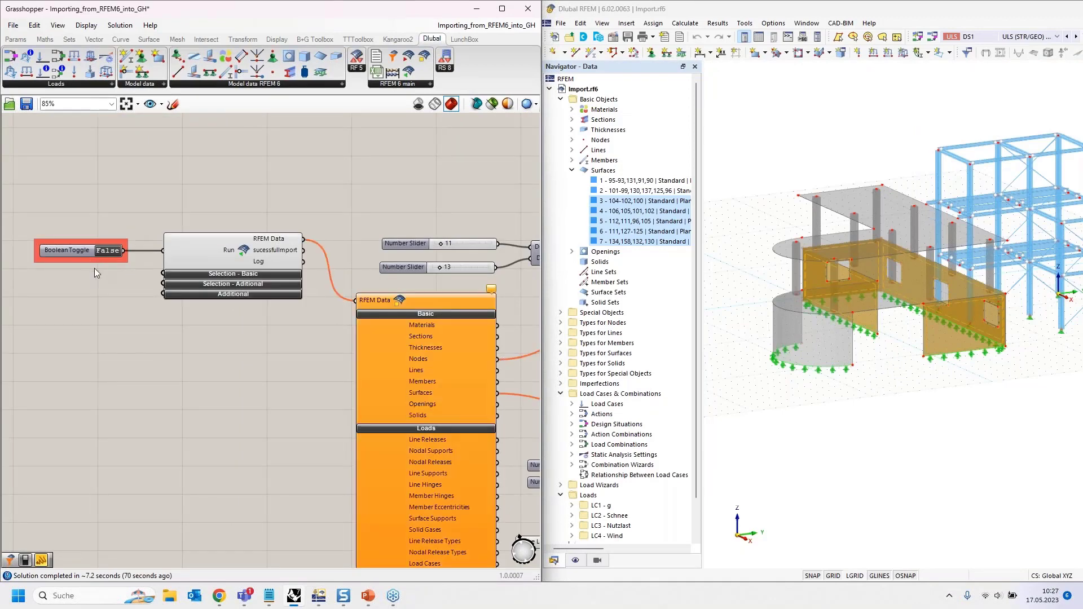
# - Pan past the second and third examples to example 4, parametrizing the upper steel level height
pyautogui.scroll(-4, 94, 268)
pyautogui.scroll(-2, 266, 224)
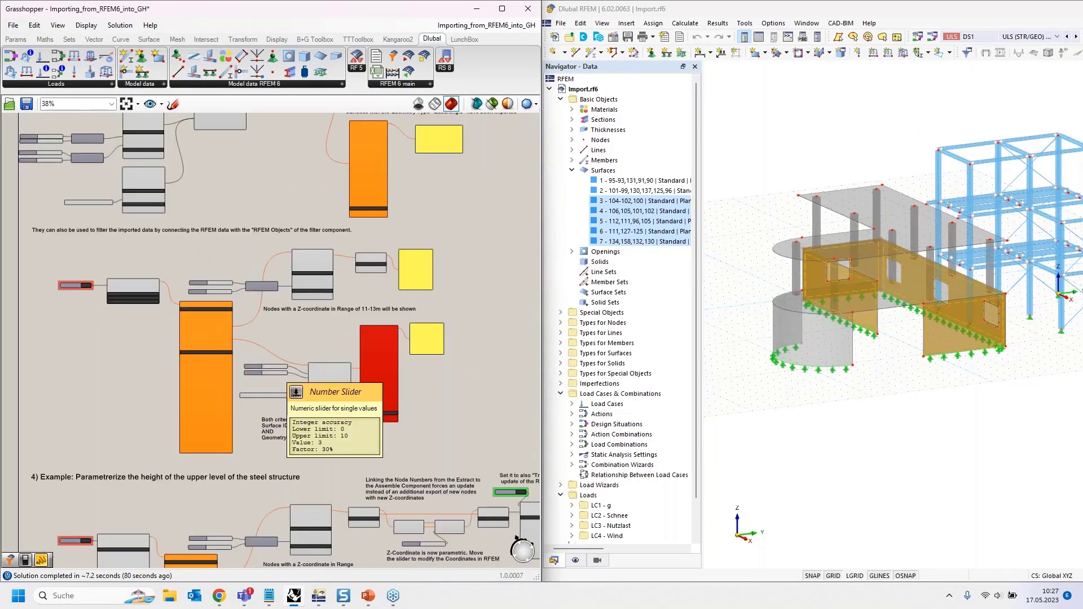
pyautogui.moveTo(234, 212)
pyautogui.mouseDown(button='right')
pyautogui.moveTo(278, 314)
pyautogui.moveTo(304, 448)
pyautogui.mouseUp(button='right')
pyautogui.moveTo(221, 171); pyautogui.dragTo(247, 496, button='right')
pyautogui.moveTo(205, 116); pyautogui.dragTo(210, 312, button='right')
pyautogui.moveTo(199, 430); pyautogui.dragTo(195, 241, button='right')
pyautogui.scroll(4, 247, 389)
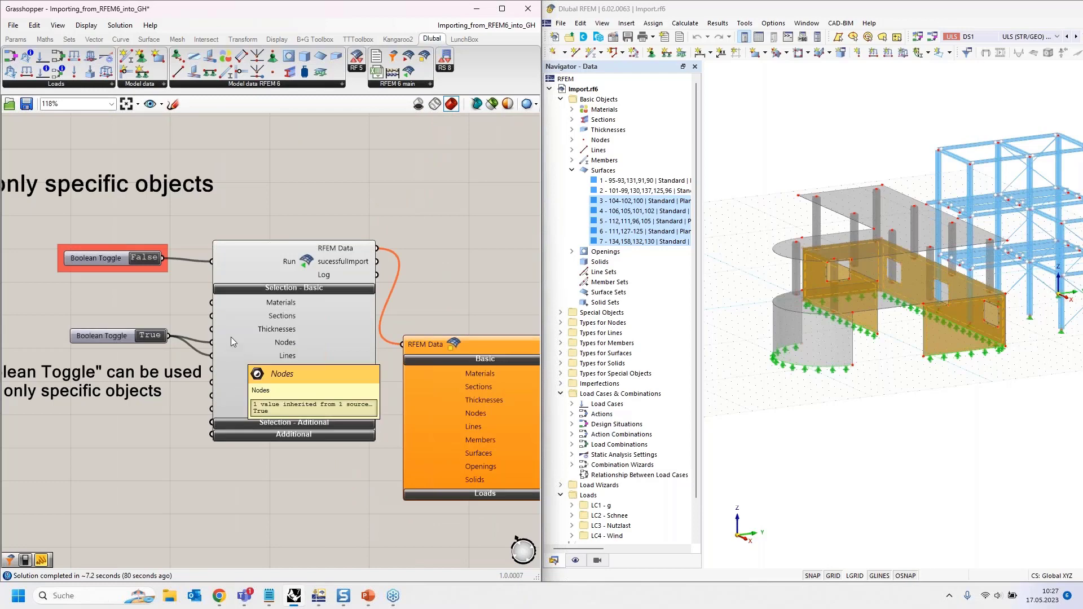
pyautogui.scroll(-1, 231, 347)
pyautogui.scroll(-3, 206, 204)
pyautogui.moveTo(257, 406); pyautogui.dragTo(265, 209, button='right')
pyautogui.scroll(4, 141, 442)
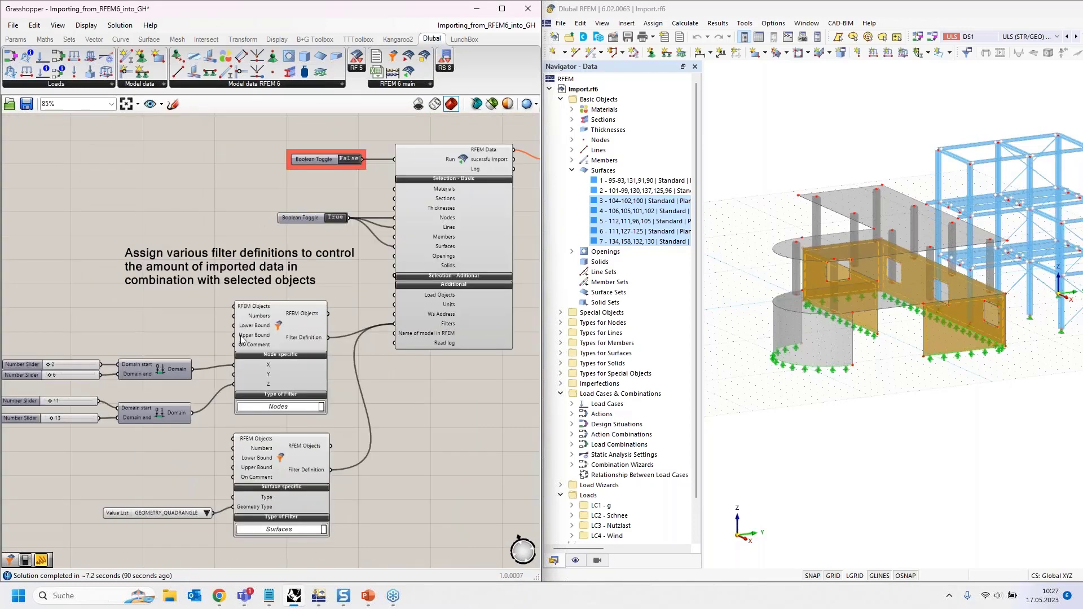
pyautogui.scroll(-2, 230, 293)
pyautogui.scroll(-6, 216, 249)
pyautogui.moveTo(381, 528); pyautogui.dragTo(286, 389, button='right')
pyautogui.scroll(1, 217, 388)
pyautogui.scroll(3, 218, 388)
pyautogui.scroll(2, 285, 389)
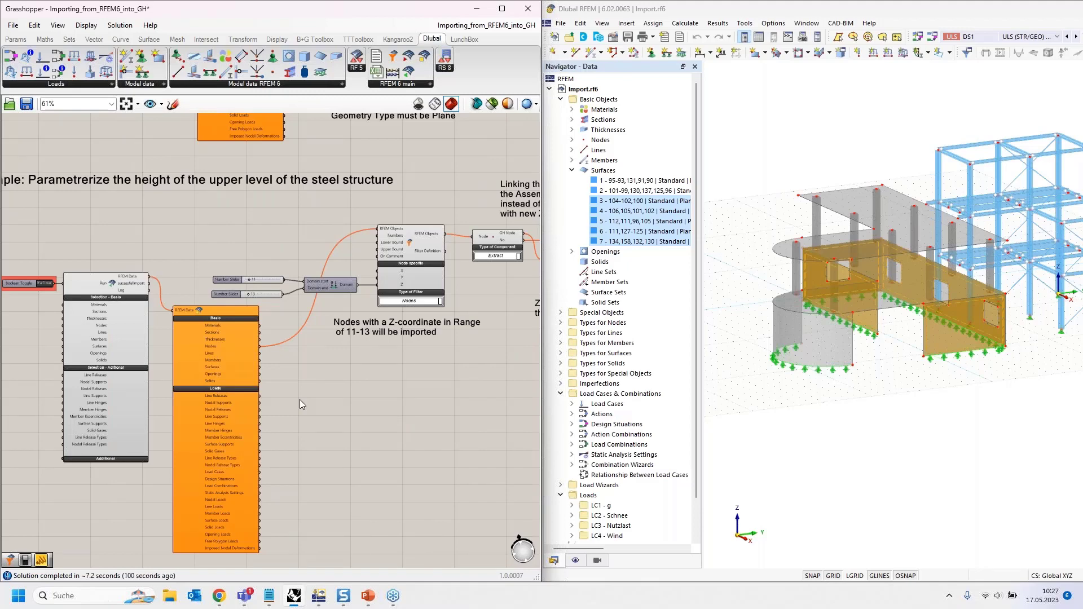
# - Clear the wall highlight and bring the RFEM steel frame into an oblique view
pyautogui.click(886, 424)
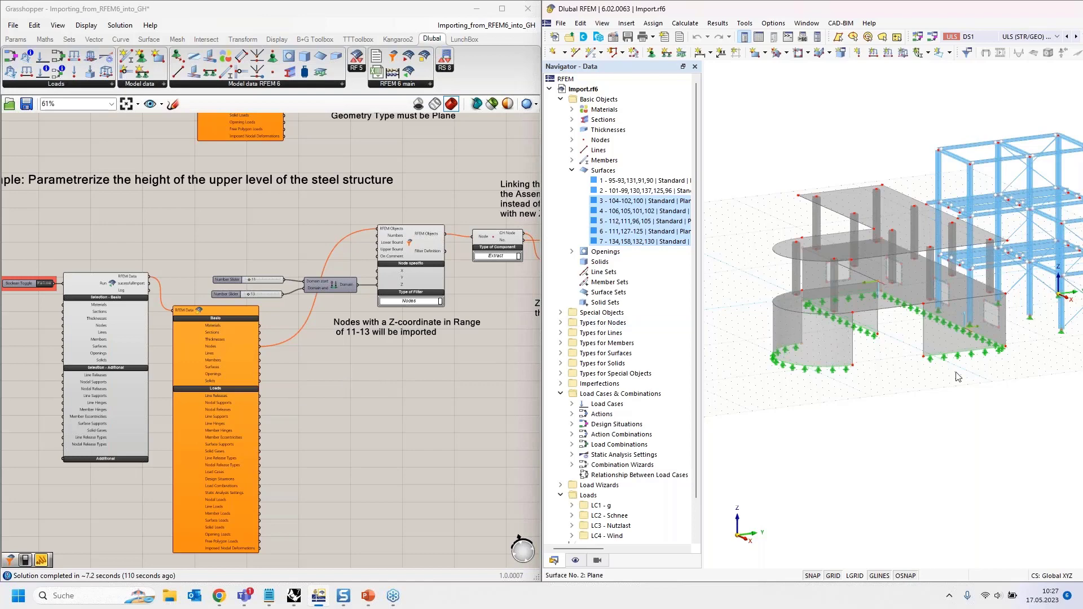
pyautogui.scroll(-1, 981, 394)
pyautogui.moveTo(949, 408); pyautogui.dragTo(829, 456, button='middle')
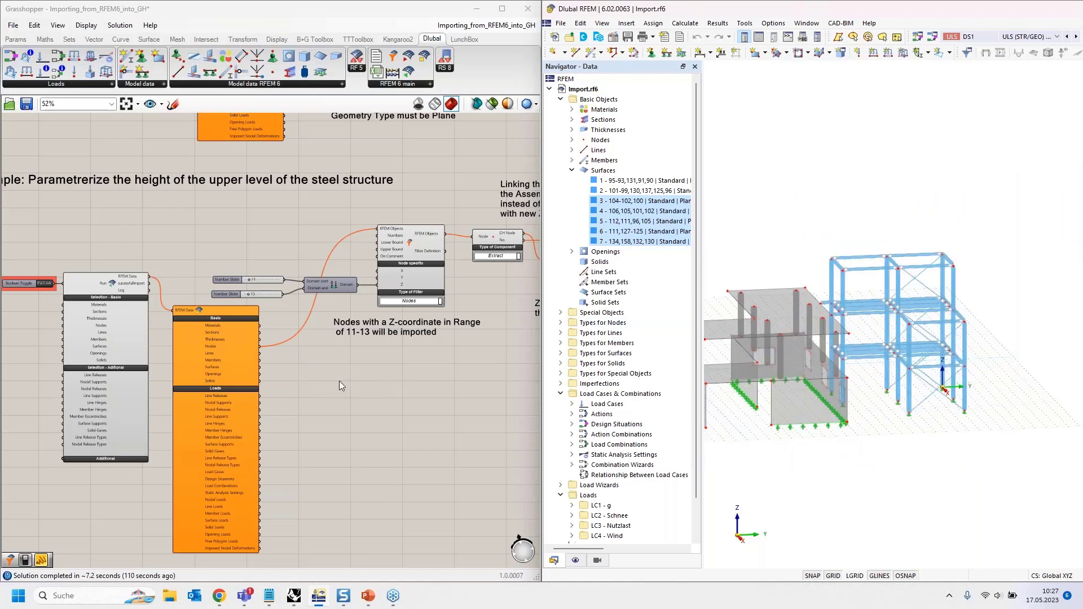
pyautogui.scroll(-4, 337, 381)
pyautogui.moveTo(382, 457); pyautogui.dragTo(319, 362, button='right')
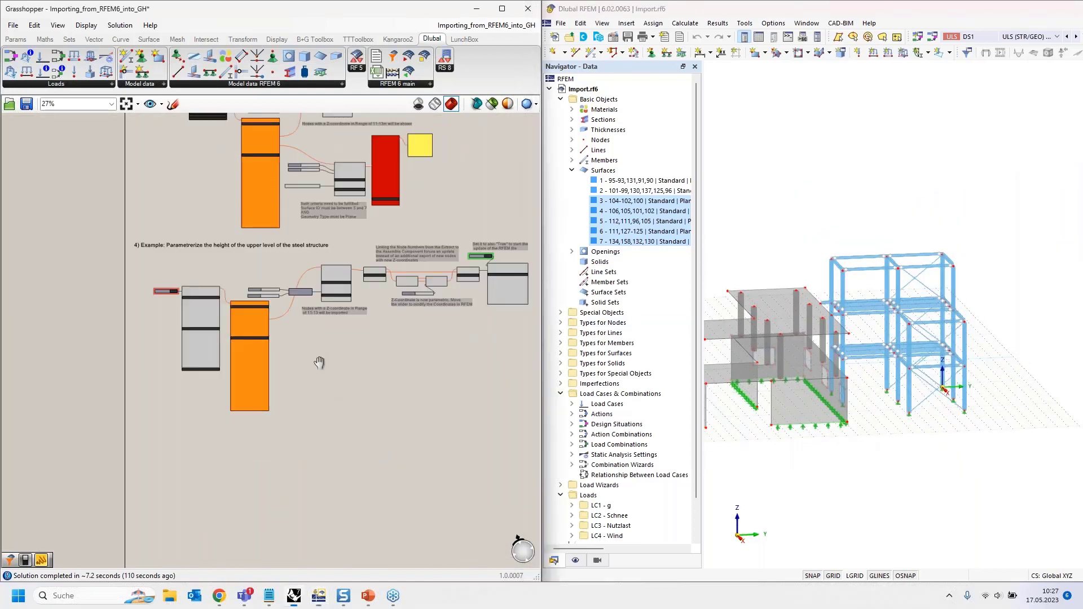
pyautogui.scroll(5, 191, 374)
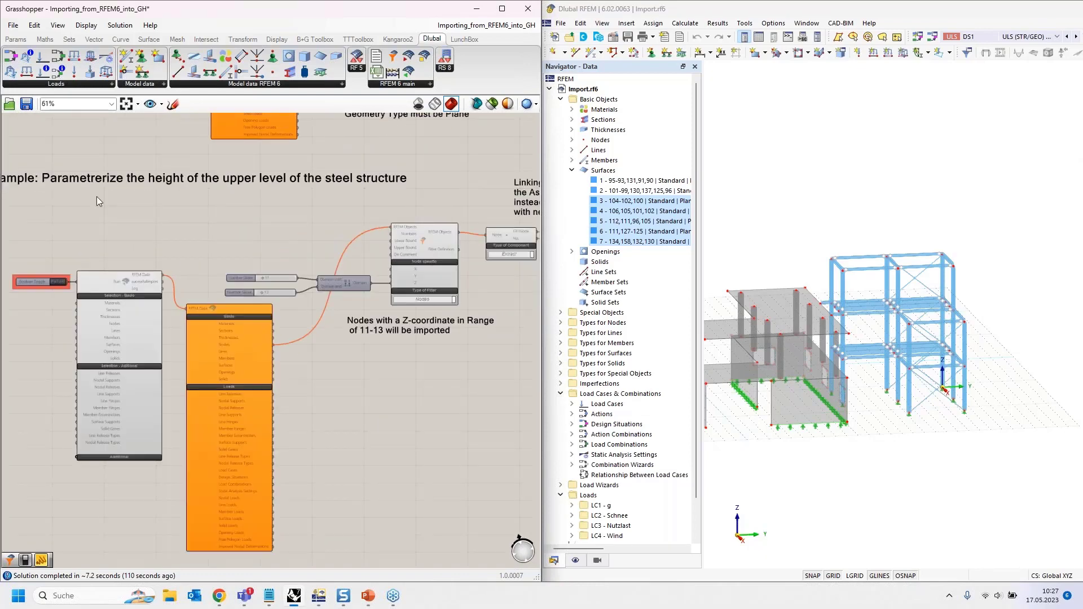
pyautogui.moveTo(97, 196); pyautogui.dragTo(123, 215, button='right')
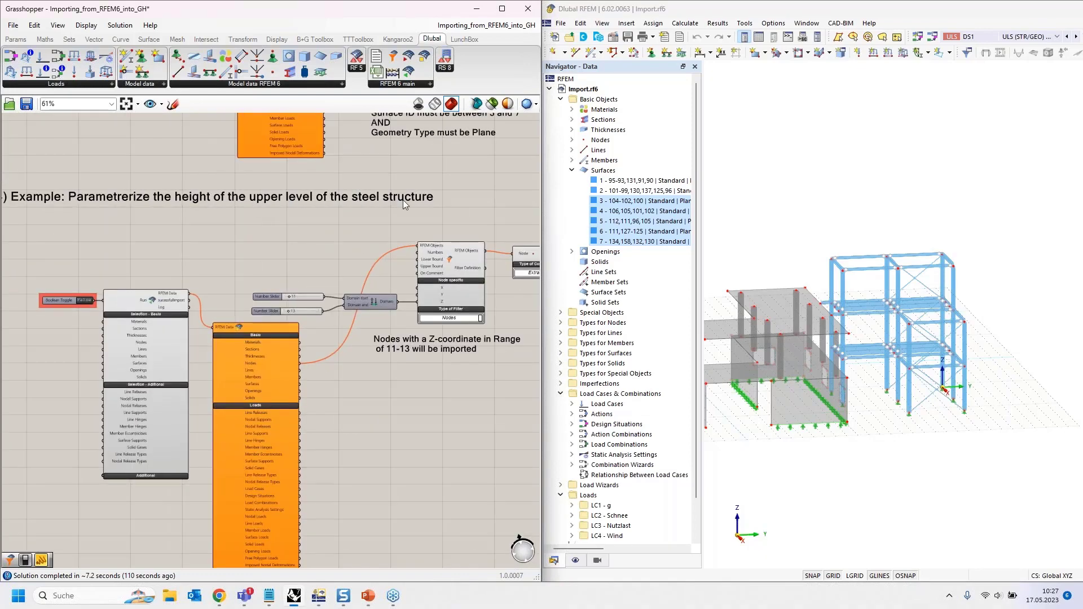
pyautogui.scroll(3, 872, 283)
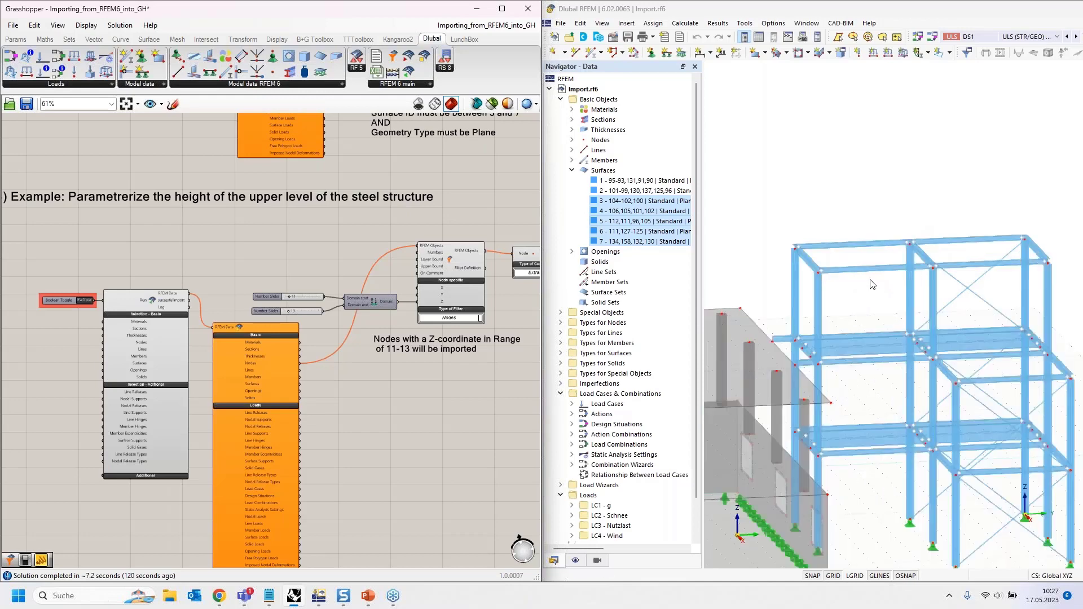
pyautogui.moveTo(872, 283); pyautogui.dragTo(882, 226, button='middle')
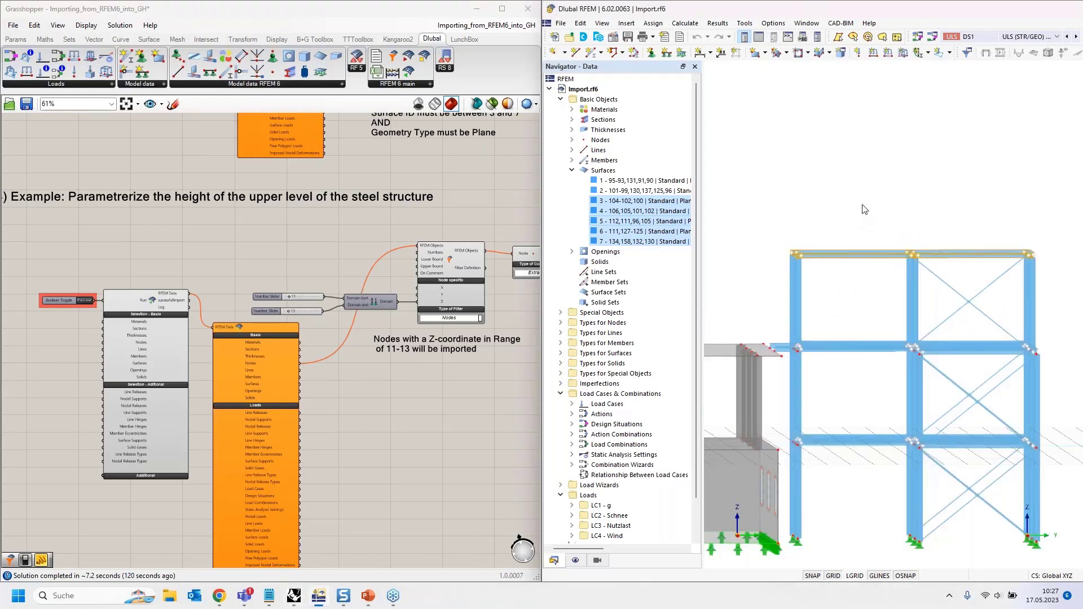
pyautogui.scroll(-3, 858, 213)
pyautogui.keyDown('ctrl'); pyautogui.moveTo(767, 198); pyautogui.dragTo(780, 200, button='middle'); pyautogui.keyUp('ctrl')
# - Window-select the top-level steel beams to identify them, then deselect and show the whole structure
pyautogui.moveTo(778, 198); pyautogui.dragTo(1006, 257)
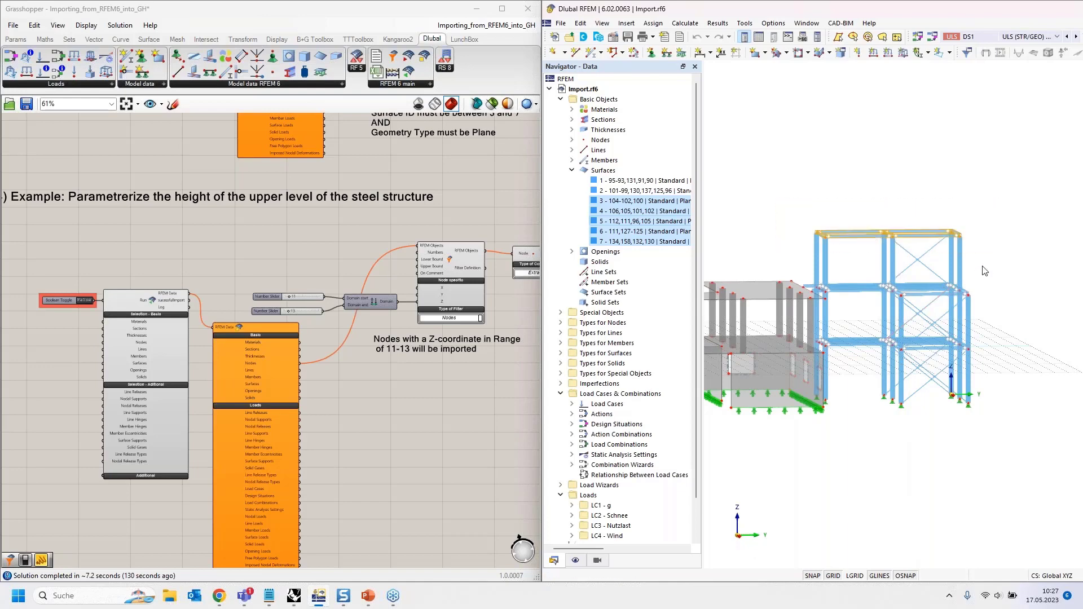
pyautogui.click(1014, 278)
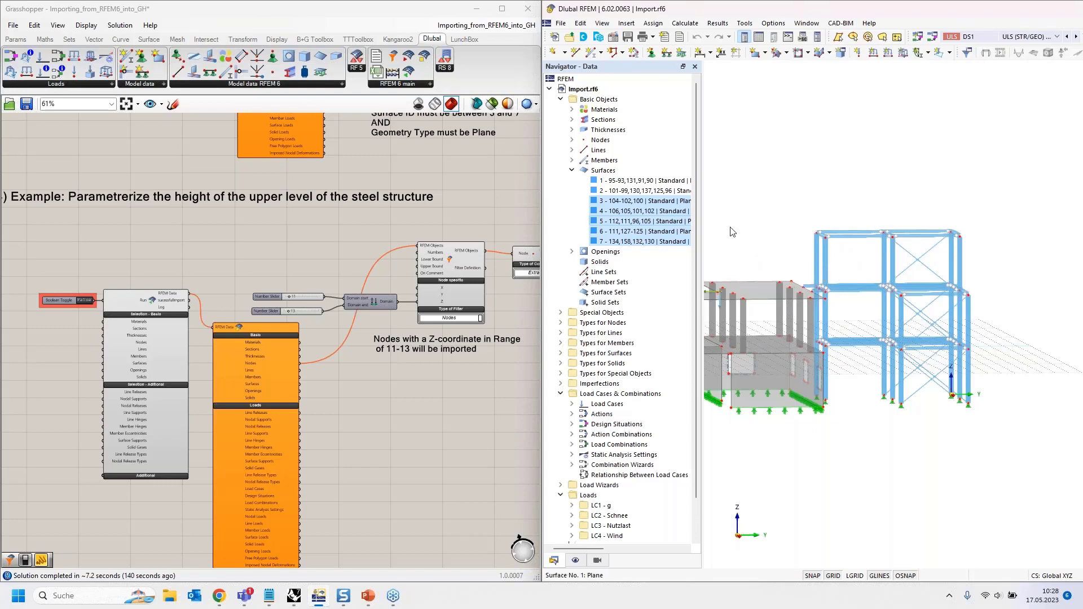
pyautogui.scroll(-2, 983, 267)
pyautogui.keyDown('ctrl'); pyautogui.moveTo(987, 269); pyautogui.dragTo(1011, 291, button='middle'); pyautogui.keyUp('ctrl')
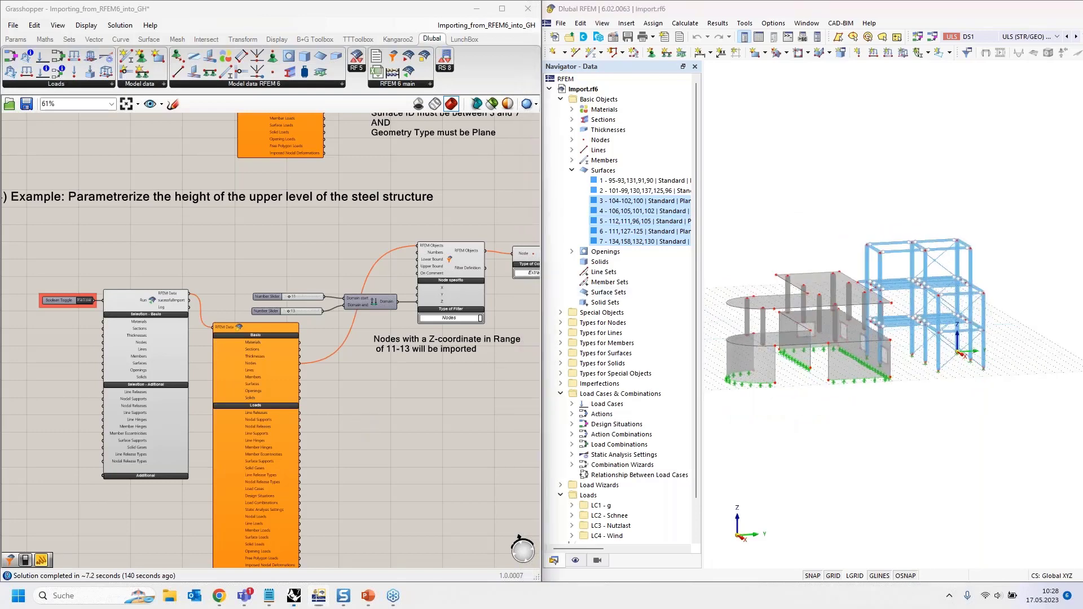
# - Select the RFEM import component in Grasshopper
pyautogui.moveTo(137, 323); pyautogui.dragTo(265, 270, button='right')
pyautogui.scroll(3, 265, 271)
pyautogui.click(287, 231)
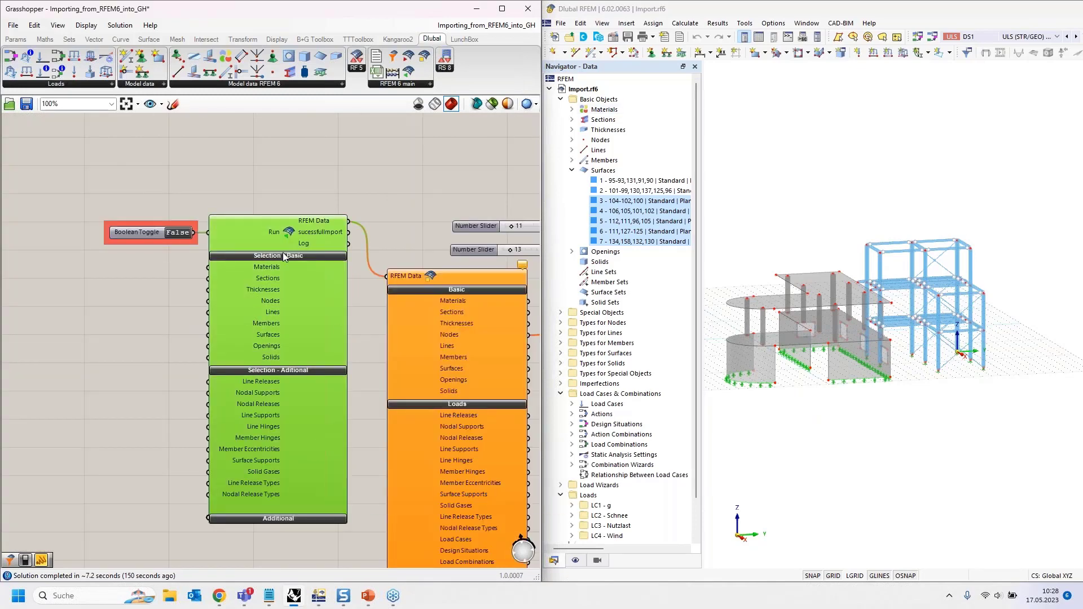
# - Highlight the Z bound sliders at 11 and 13 and their Domain feeding the Nodes filter
pyautogui.moveTo(395, 209); pyautogui.dragTo(111, 165, button='right')
pyautogui.click(425, 181)
pyautogui.moveTo(315, 290); pyautogui.dragTo(250, 404, button='right')
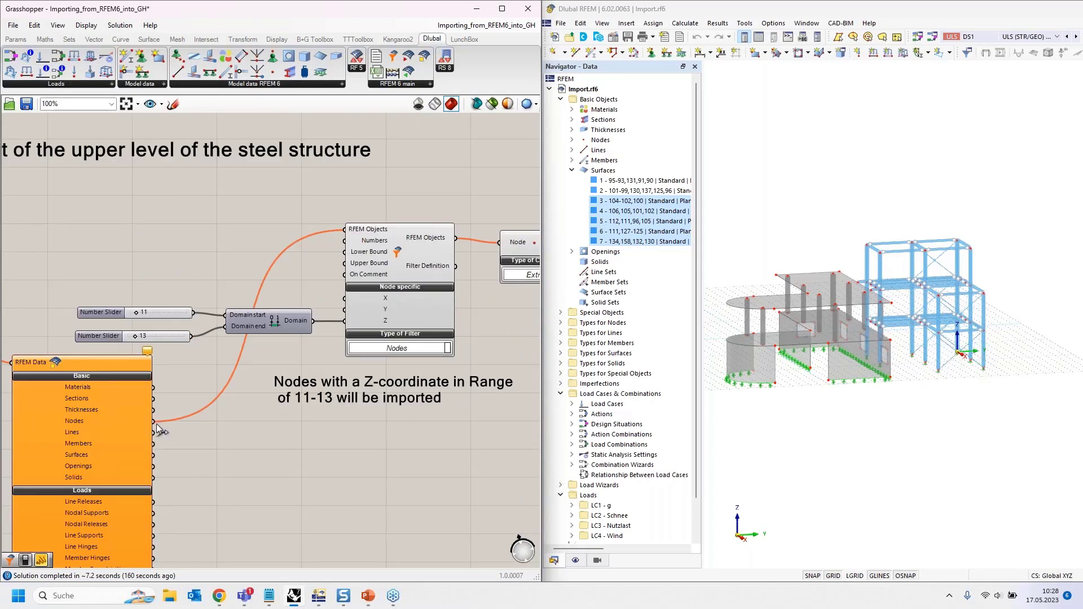
pyautogui.click(158, 315)
pyautogui.click(156, 336)
pyautogui.click(293, 325)
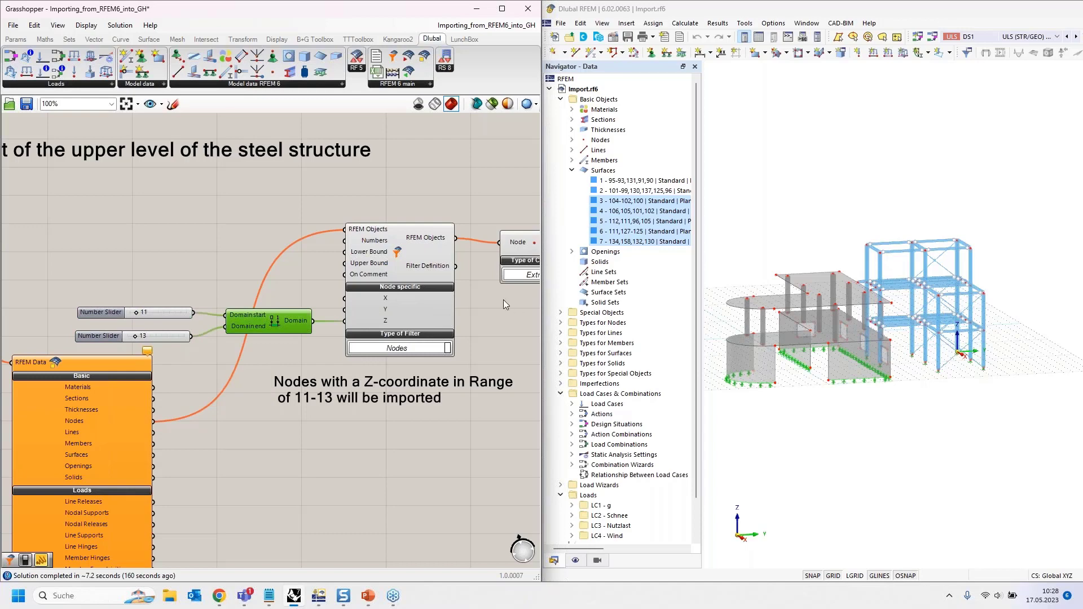
# - Demonstrate a Dlubal Node component set to Extract, delete it, and pan to Assemble
pyautogui.moveTo(503, 299); pyautogui.dragTo(198, 302, button='right')
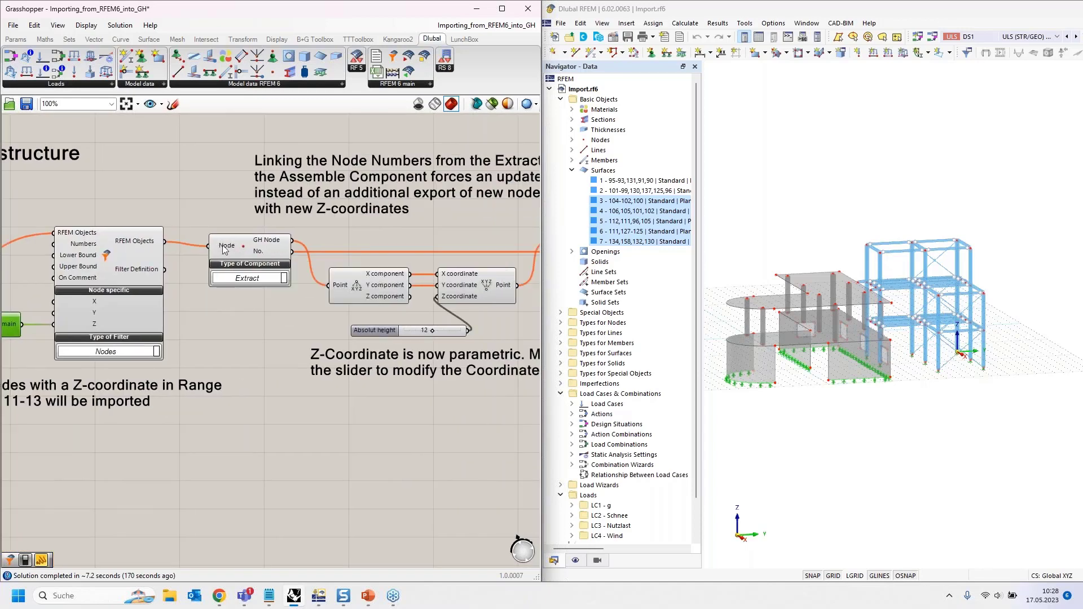
pyautogui.moveTo(224, 249)
pyautogui.moveTo(272, 72); pyautogui.dragTo(274, 460)
pyautogui.click(273, 459)
pyautogui.click(264, 485)
pyautogui.click(273, 451)
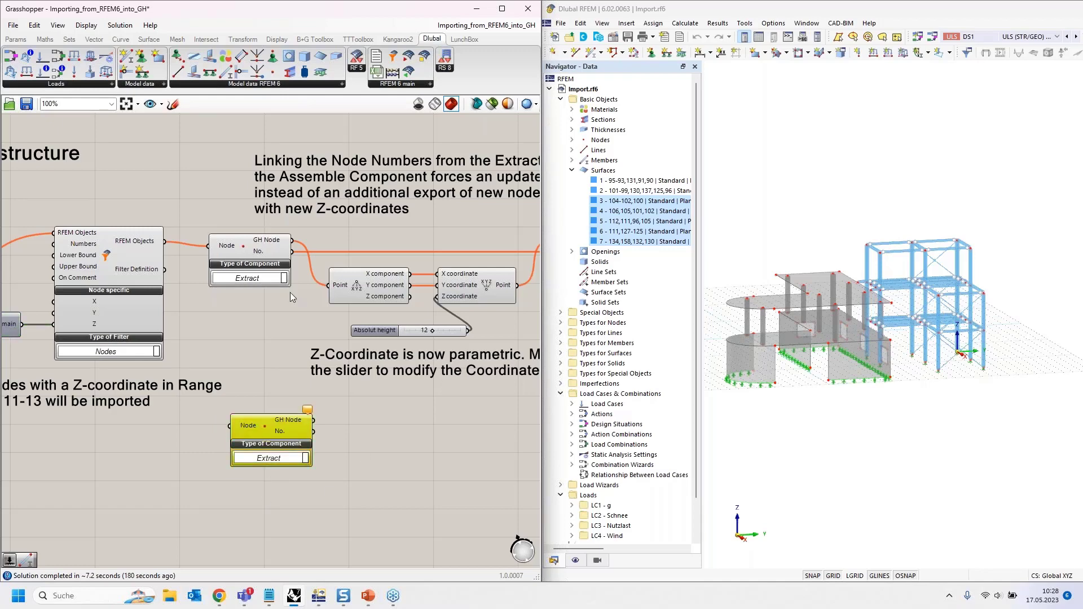
pyautogui.press('Delete')
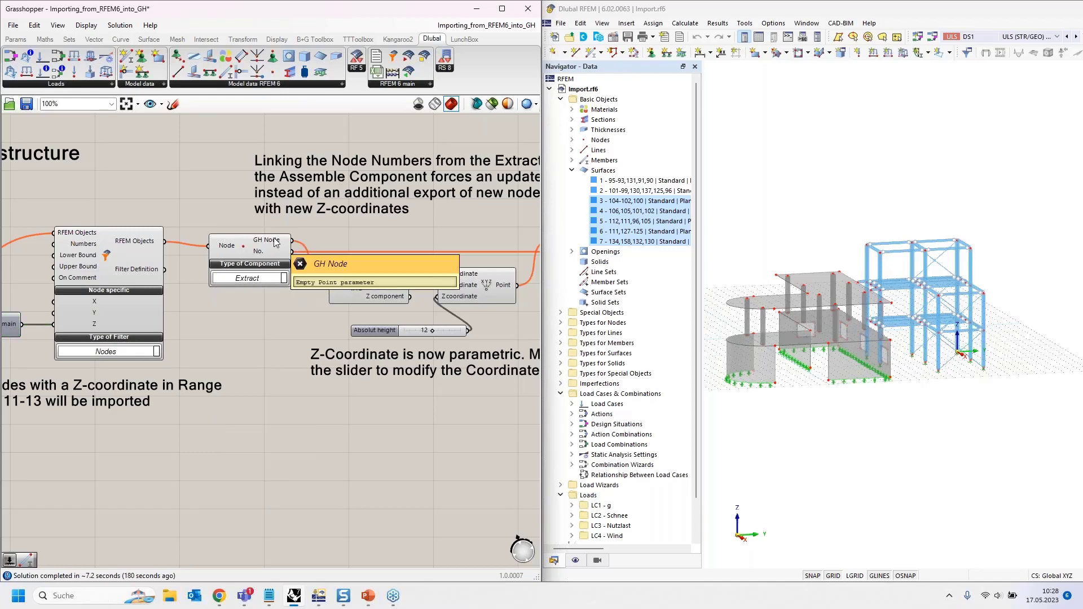
pyautogui.moveTo(339, 237); pyautogui.dragTo(203, 222, button='right')
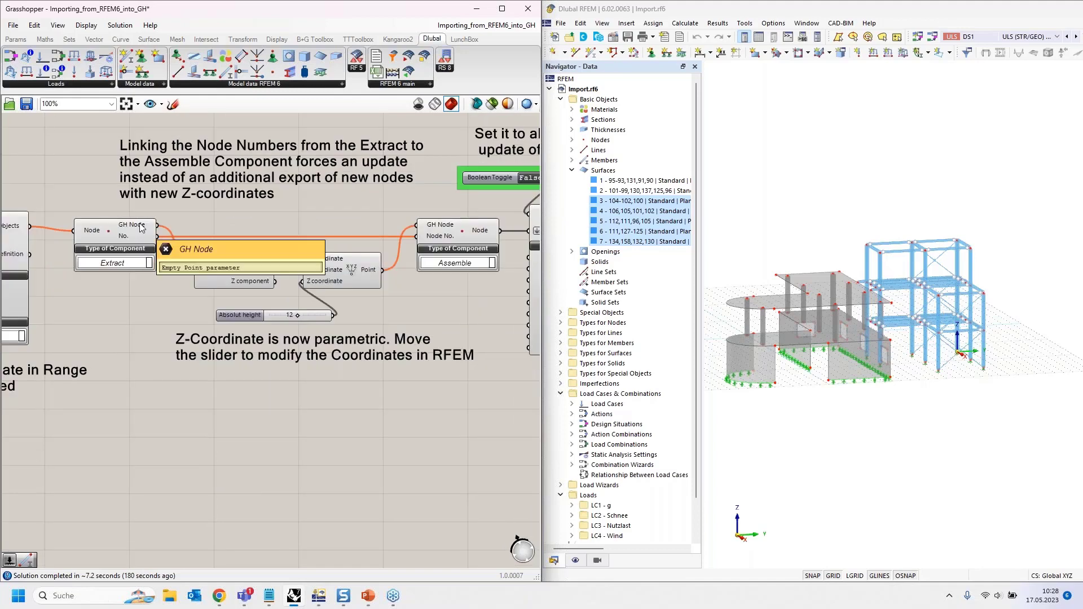
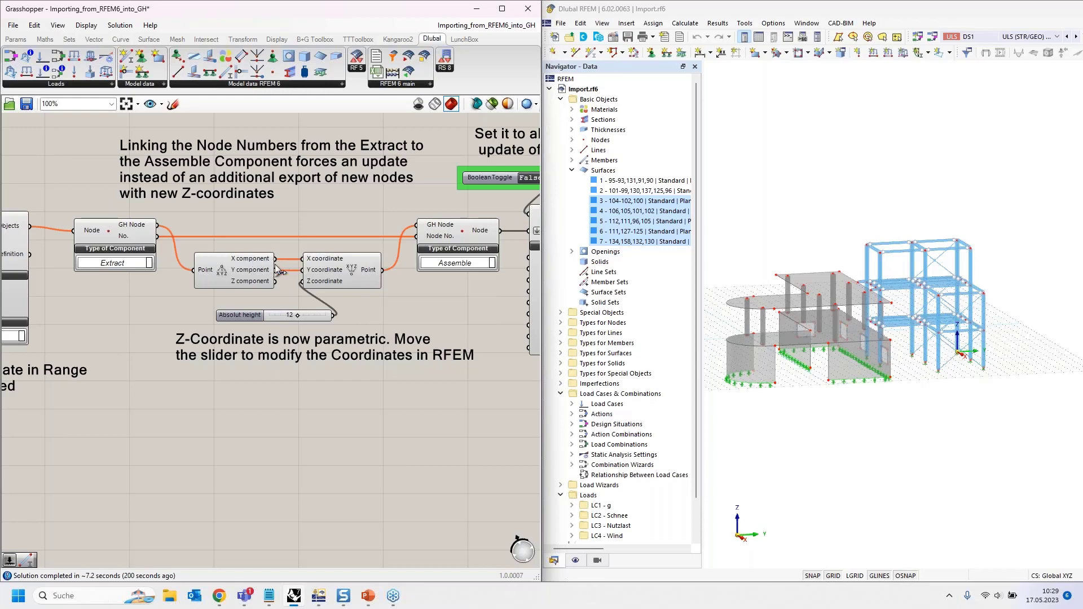
# - Inspect the Construct Point and Assemble components of the Z-coordinate wiring
pyautogui.scroll(1, 277, 269)
pyautogui.scroll(2, 277, 270)
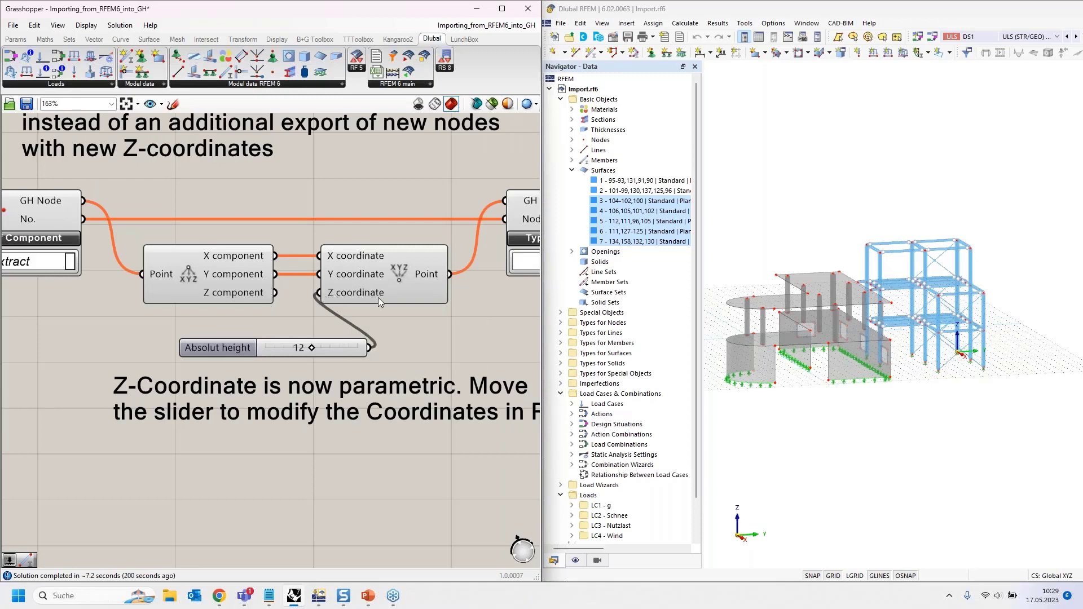
pyautogui.scroll(-2, 346, 296)
pyautogui.scroll(-3, 290, 293)
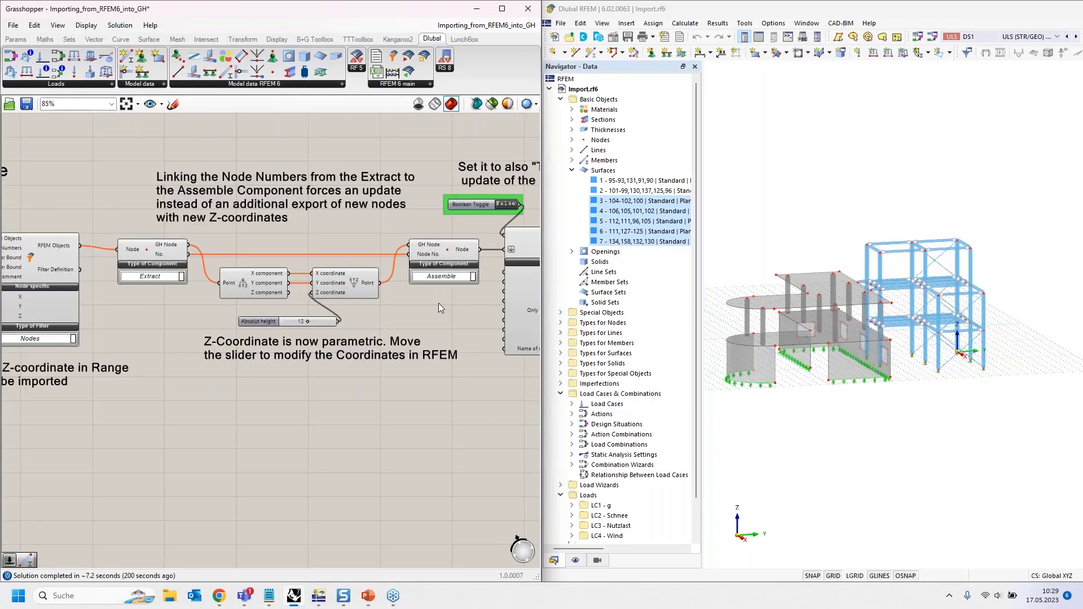
pyautogui.moveTo(438, 303); pyautogui.dragTo(363, 298, button='right')
pyautogui.click(282, 284)
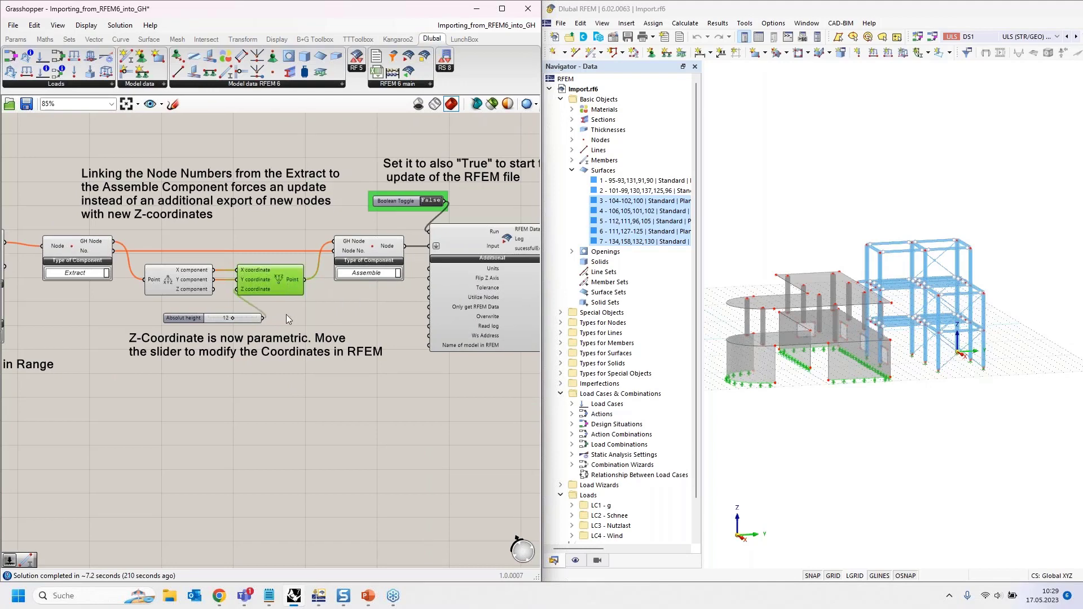
pyautogui.scroll(3, 323, 296)
pyautogui.click(340, 308)
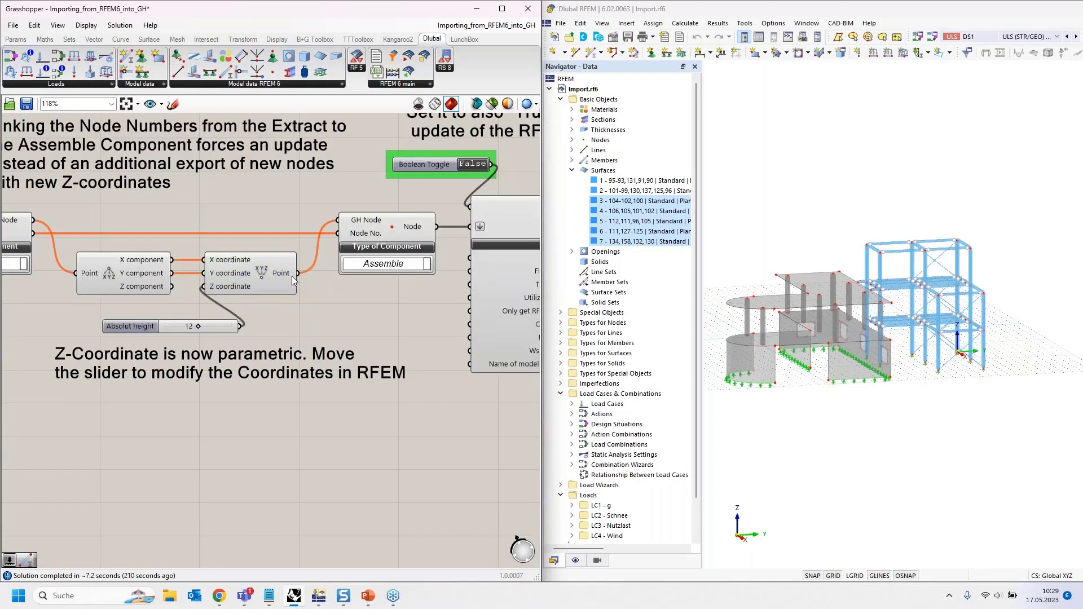
pyautogui.click(397, 229)
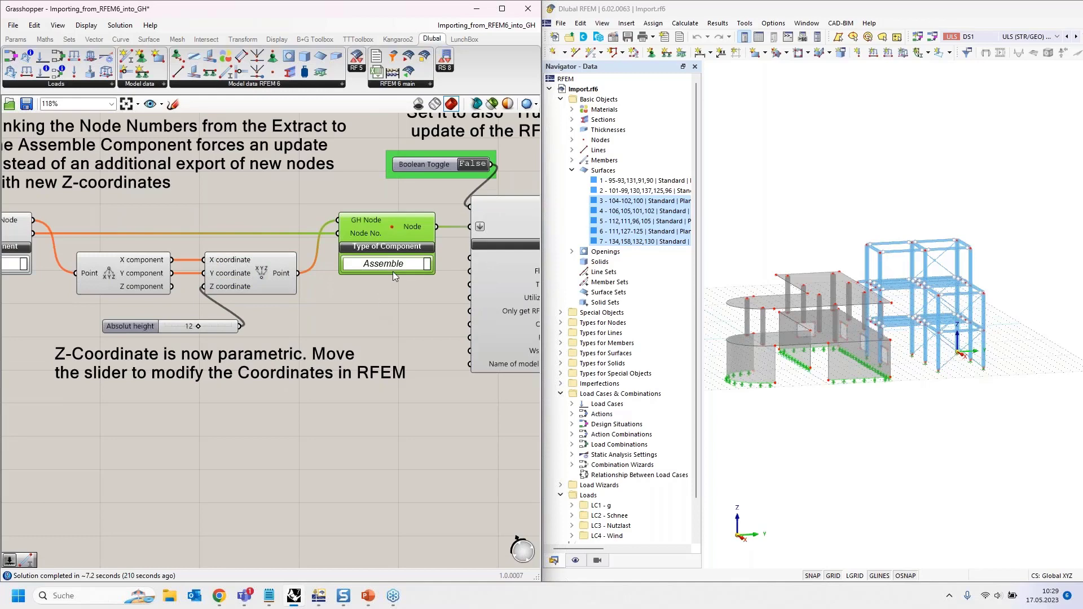
pyautogui.scroll(-2, 393, 272)
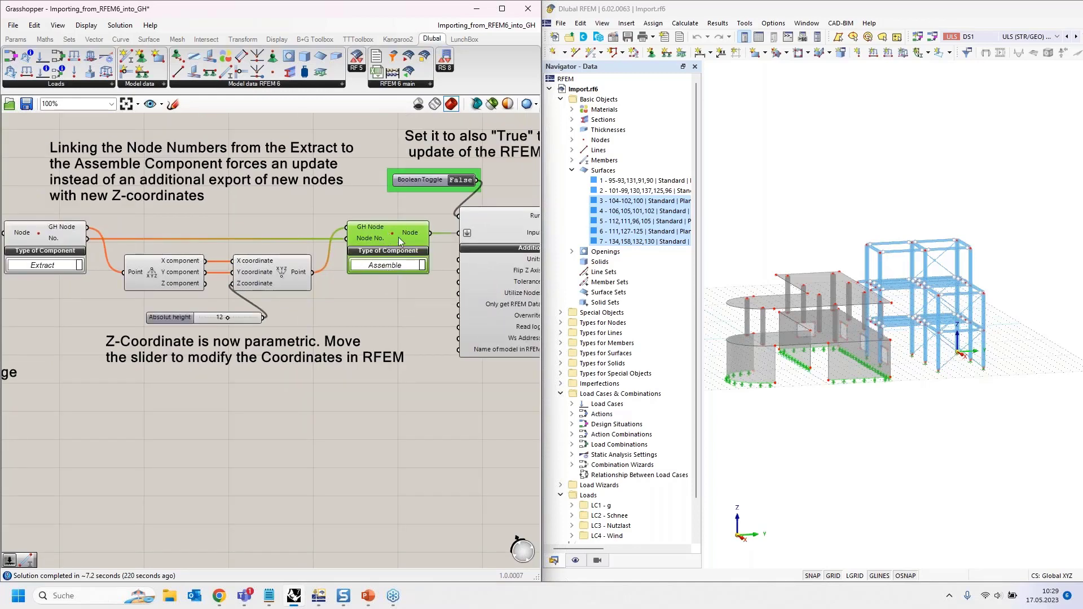
pyautogui.click(298, 276)
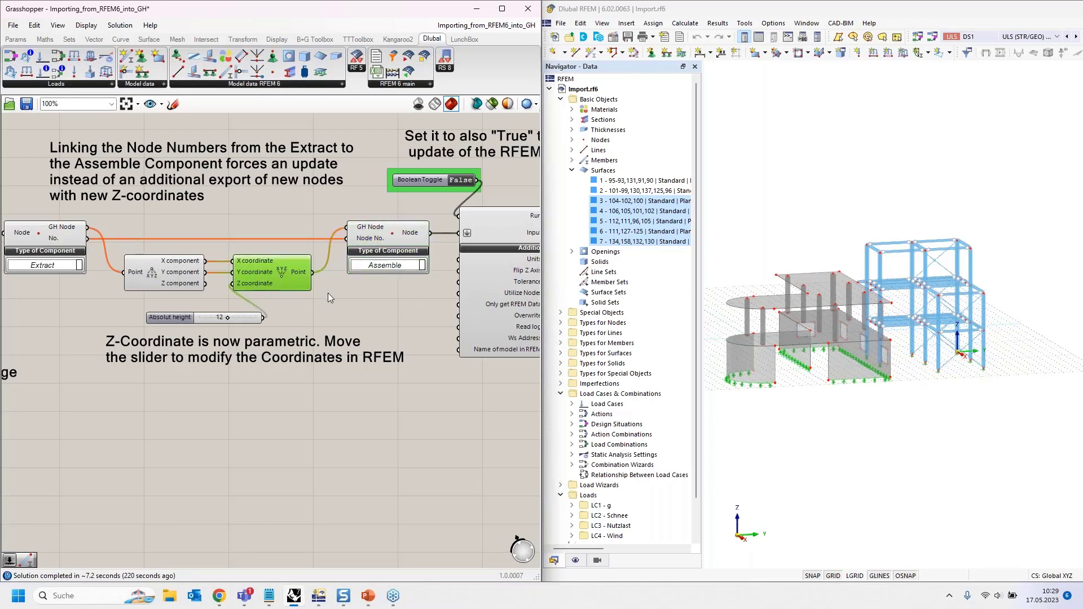
# - Pan back to the RFEM import components at the start of the definition
pyautogui.scroll(-5, 341, 295)
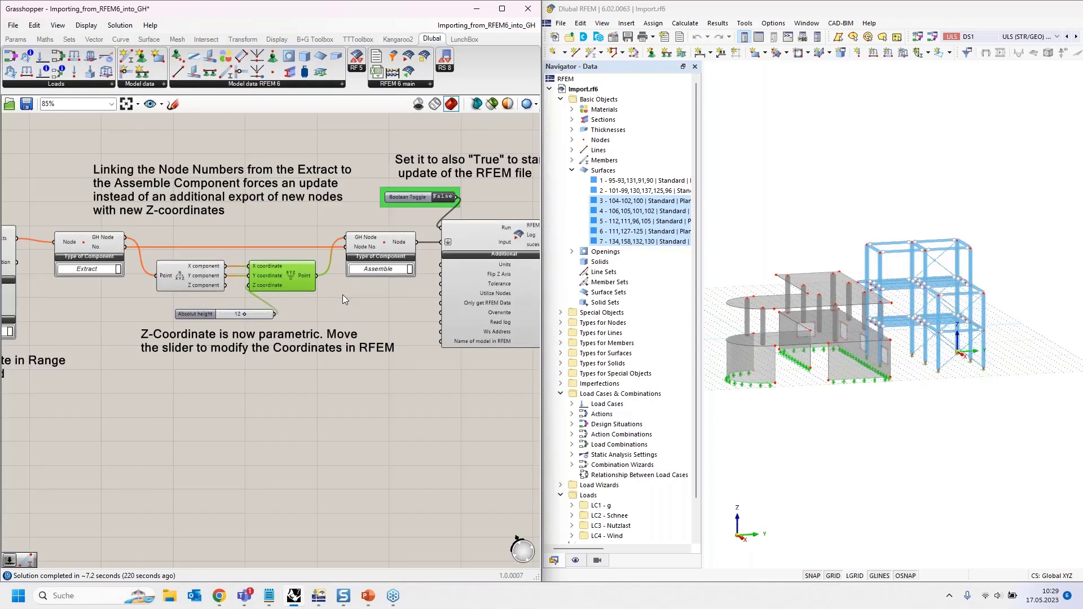
pyautogui.moveTo(148, 348); pyautogui.dragTo(276, 323, button='right')
pyautogui.scroll(5, 72, 273)
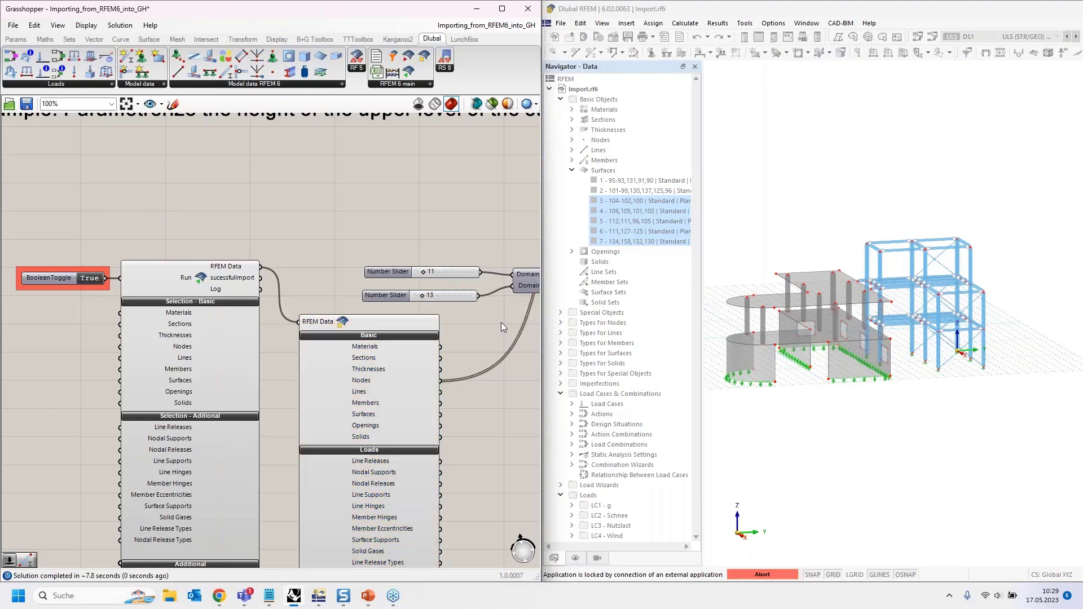
# - Check the node extraction outputs and their wiring into the Point component
pyautogui.moveTo(500, 323); pyautogui.dragTo(348, 314, button='right')
pyautogui.moveTo(160, 309); pyautogui.dragTo(2, 313, button='right')
pyautogui.moveTo(357, 259); pyautogui.dragTo(216, 255, button='right')
pyautogui.moveTo(231, 186)
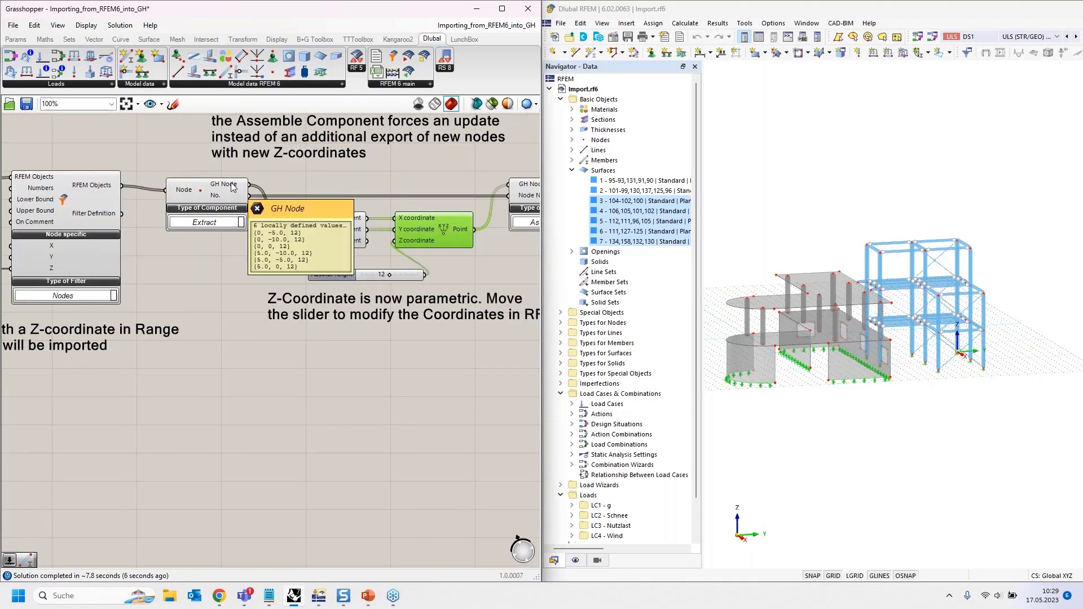
pyautogui.moveTo(329, 187); pyautogui.dragTo(154, 196, button='right')
# - Drag the Absolute height slider from 12 down to 11
pyautogui.moveTo(282, 237)
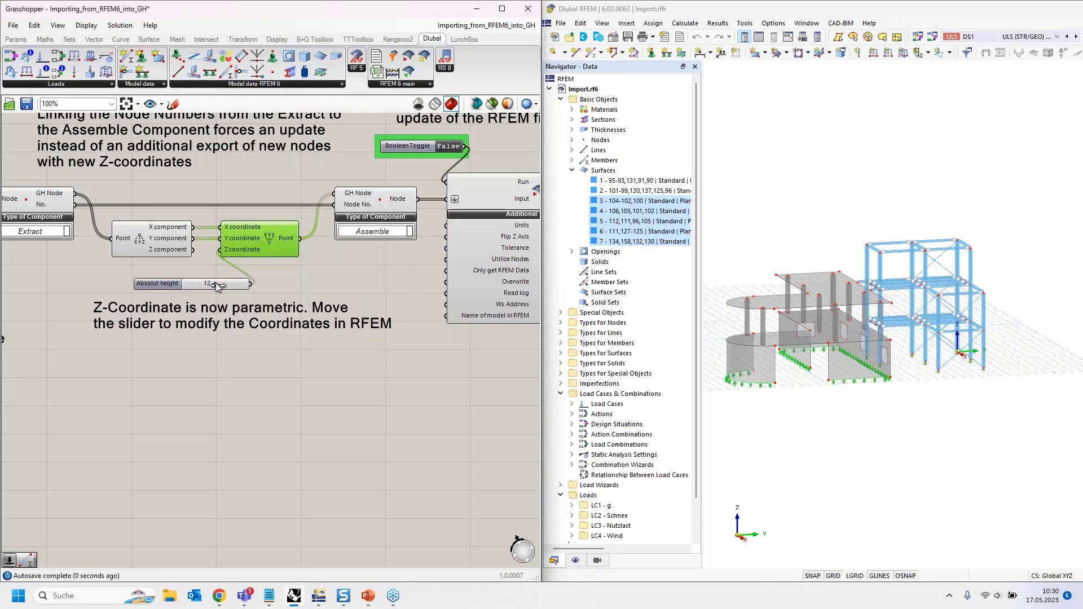
pyautogui.moveTo(211, 286); pyautogui.dragTo(205, 286)
pyautogui.moveTo(398, 261); pyautogui.dragTo(331, 293, button='right')
pyautogui.moveTo(342, 212); pyautogui.dragTo(305, 223, button='right')
pyautogui.scroll(2, 295, 248)
pyautogui.scroll(-2, 295, 243)
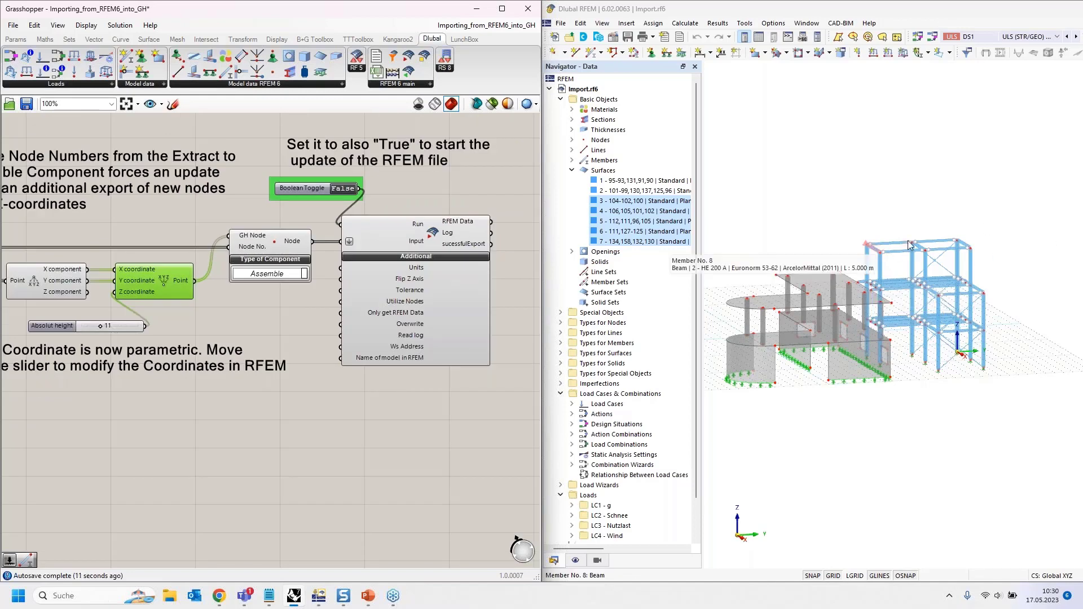
# - Place a Boolean Toggle found by searching 'bool' and wire it to the export's Overwrite input
pyautogui.click(236, 317)
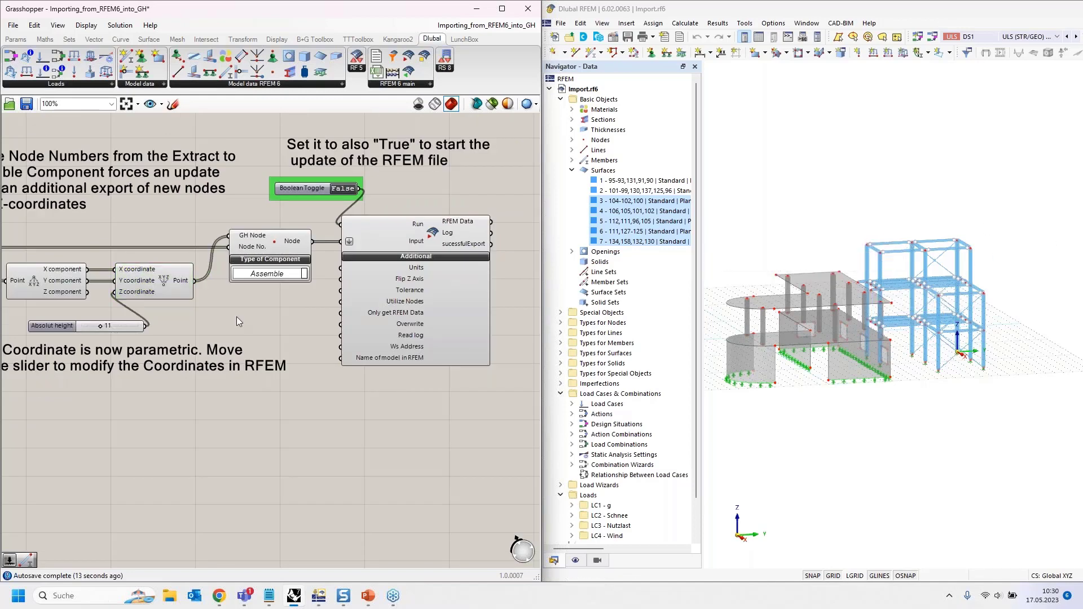
pyautogui.doubleClick(236, 316)
pyautogui.write('bool')
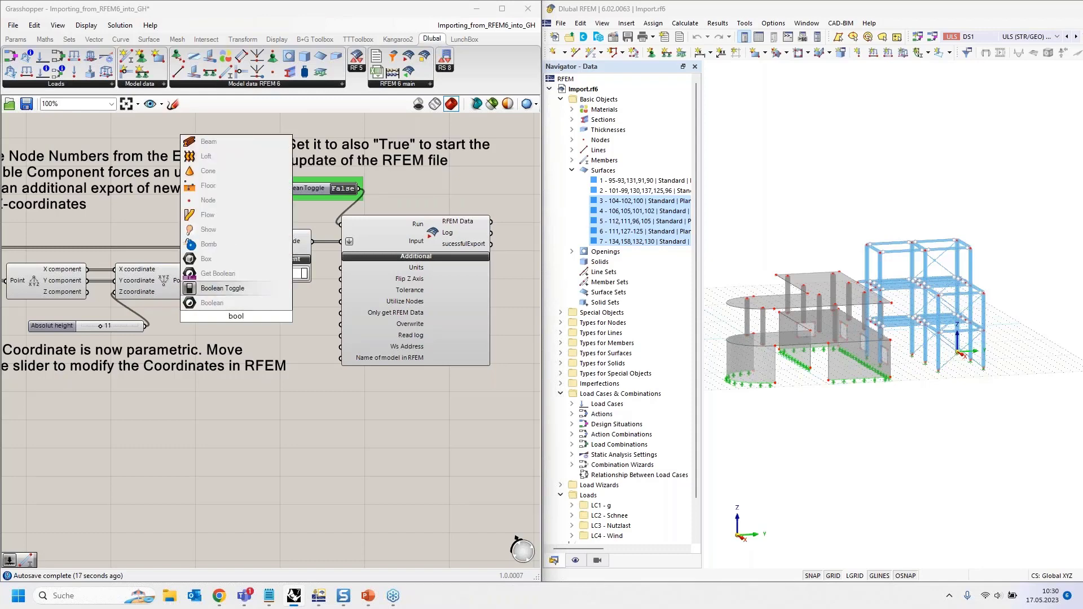
pyautogui.press('Return')
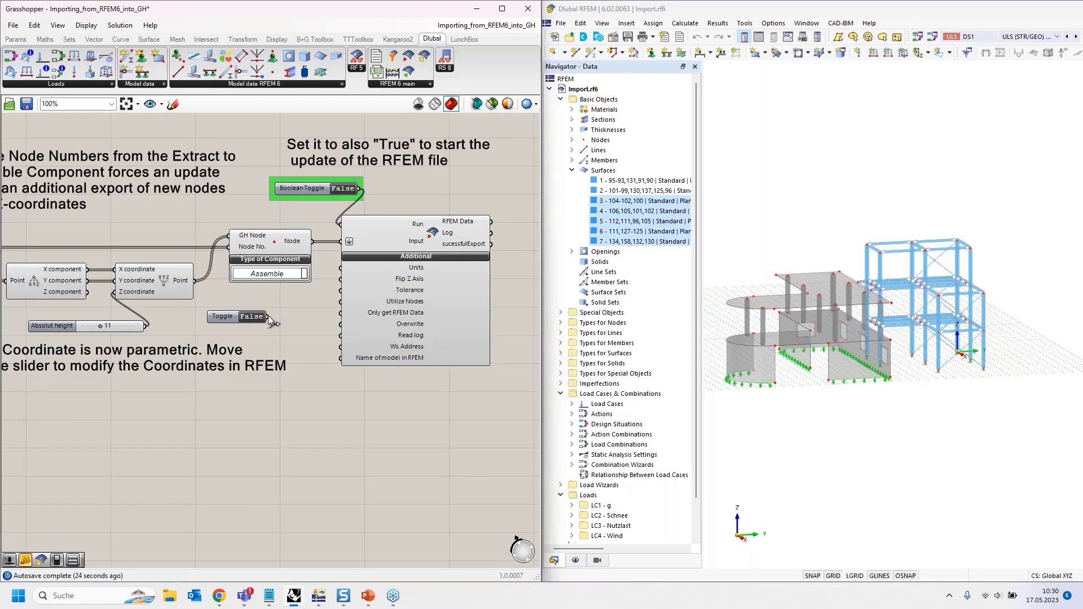
pyautogui.moveTo(299, 320); pyautogui.dragTo(341, 323)
pyautogui.moveTo(229, 320); pyautogui.dragTo(266, 328)
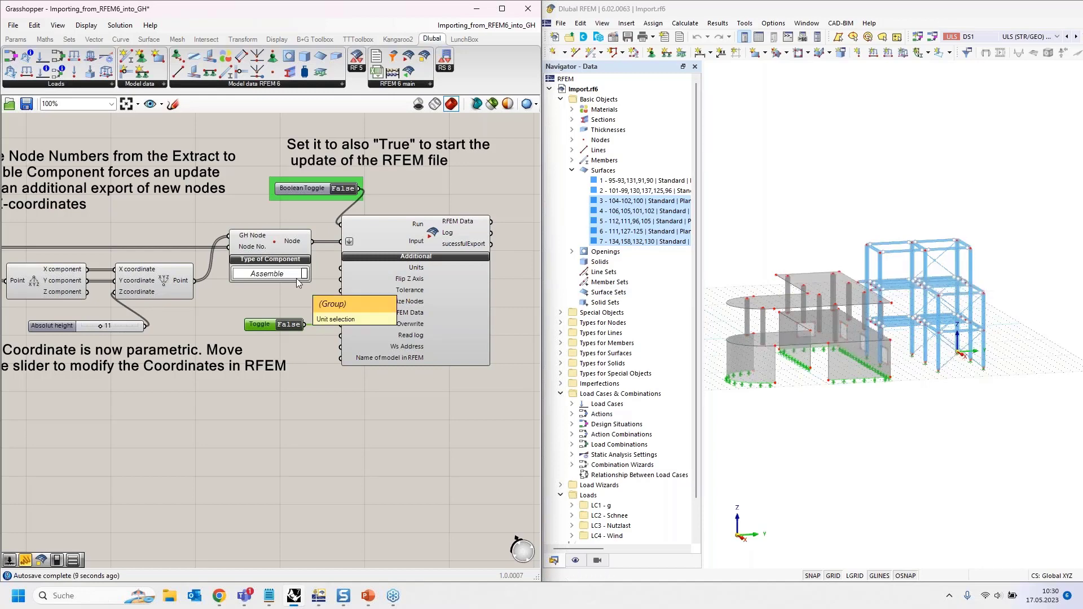
pyautogui.scroll(3, 303, 312)
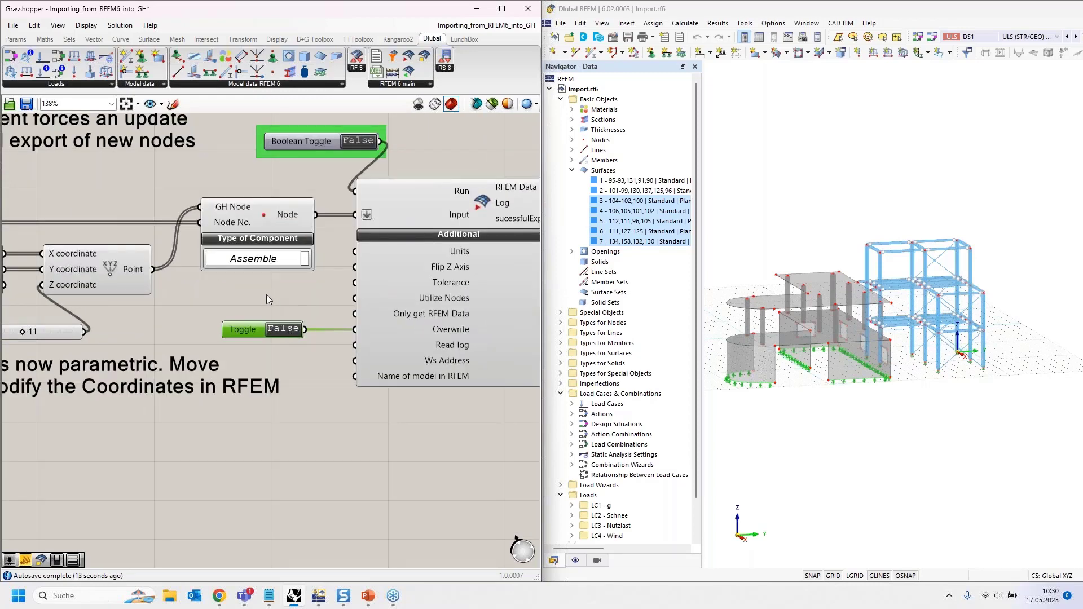
pyautogui.scroll(-2, 266, 295)
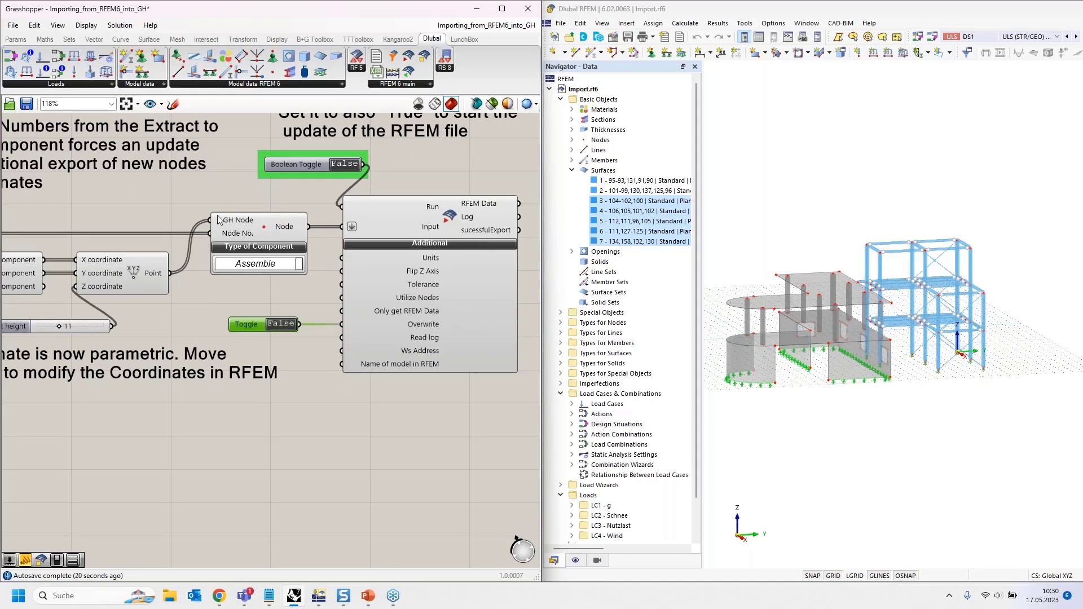
# - Review the Construct Point and Assemble links, panning via Extract to the Run toggle
pyautogui.click(163, 265)
pyautogui.click(265, 231)
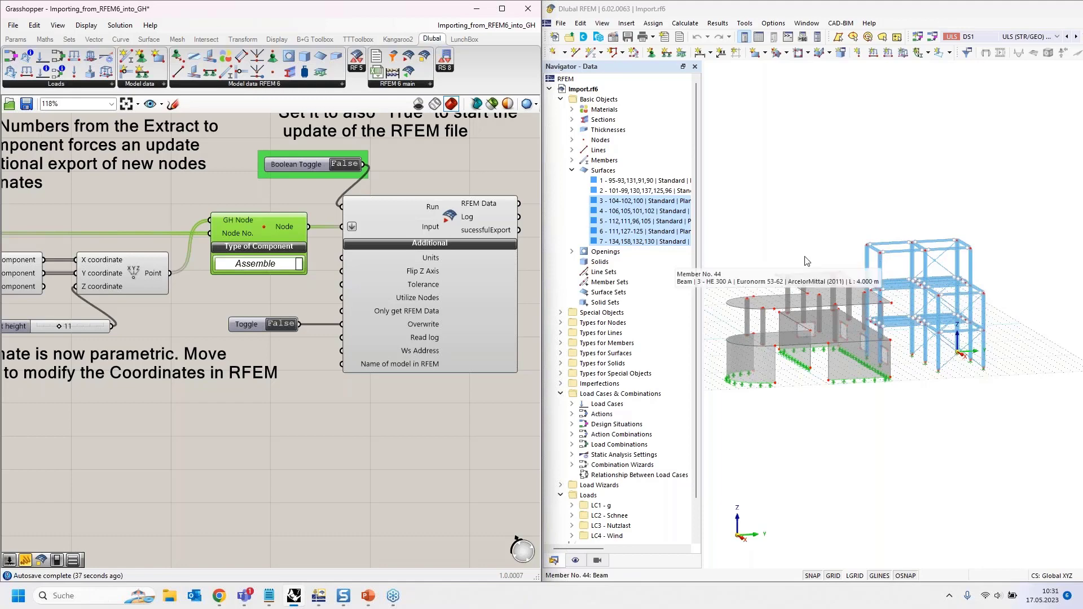
pyautogui.scroll(-2, 478, 235)
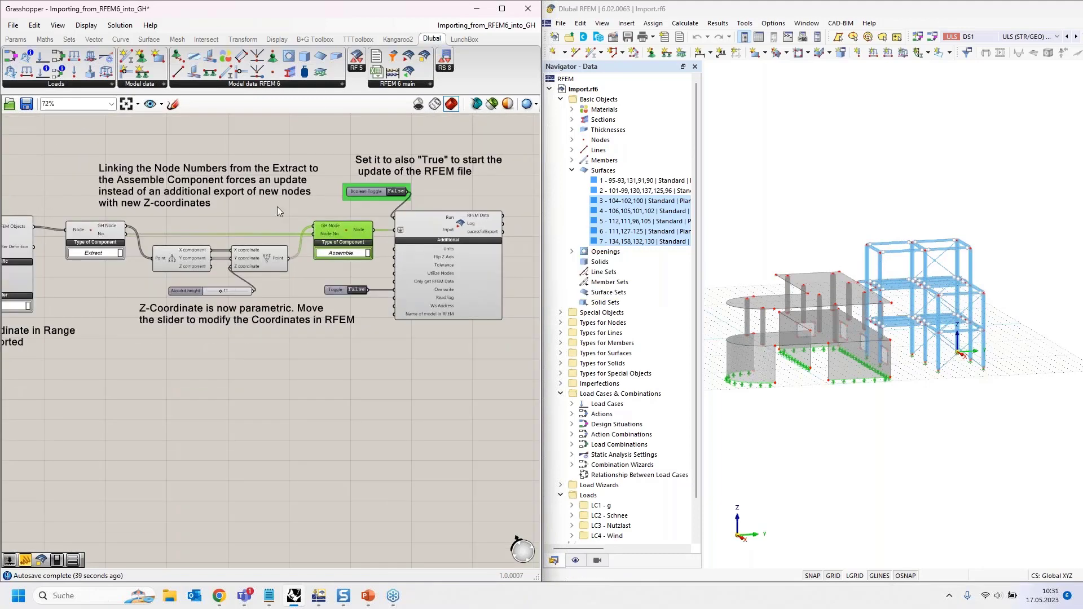
pyautogui.scroll(2, 95, 232)
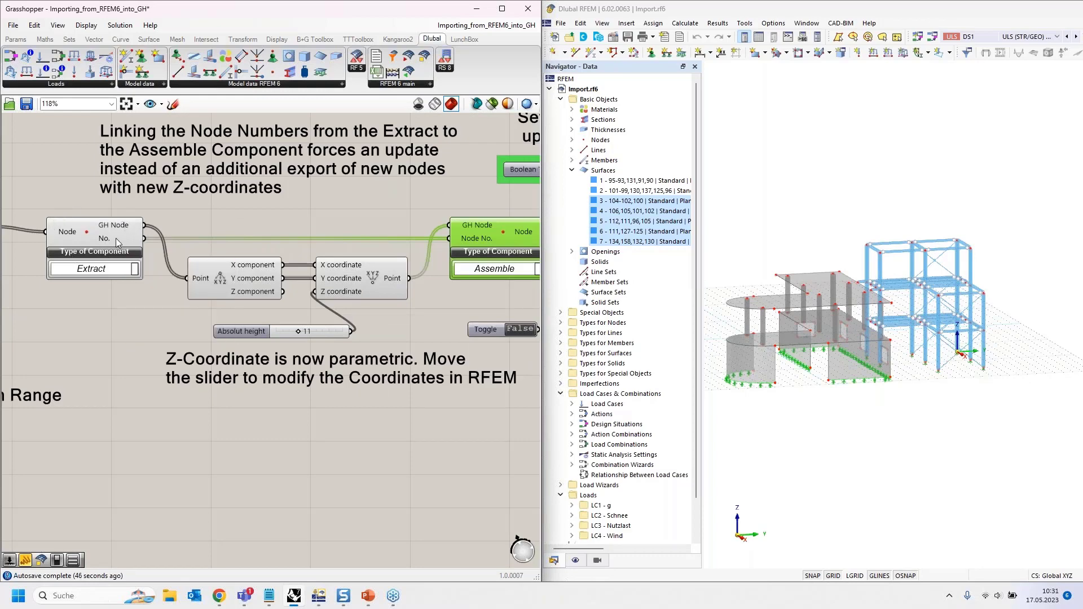
pyautogui.moveTo(284, 220); pyautogui.dragTo(135, 213, button='right')
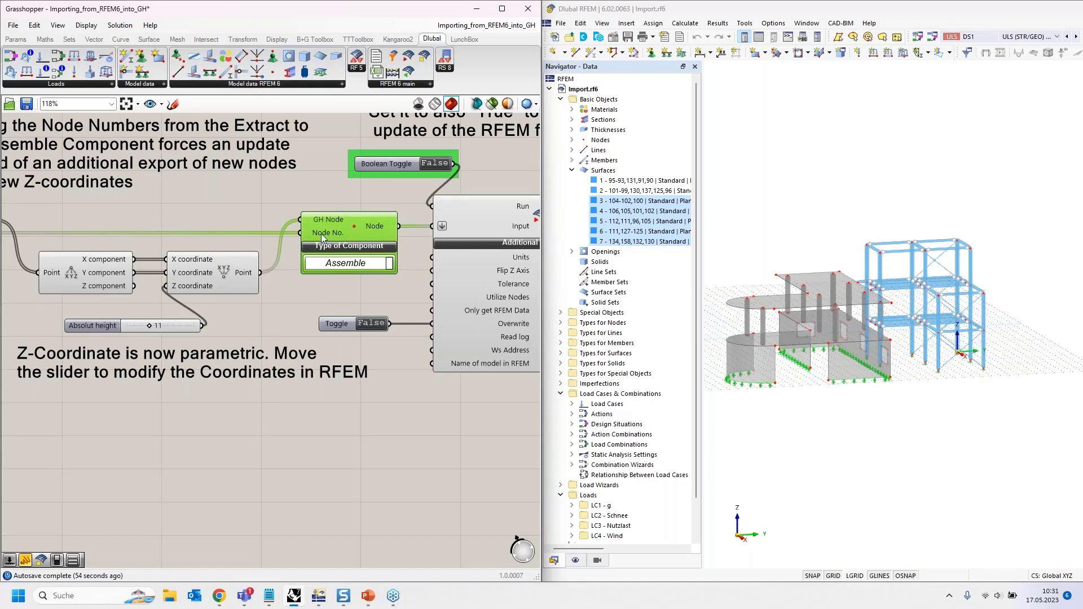
pyautogui.moveTo(178, 204); pyautogui.dragTo(292, 199, button='right')
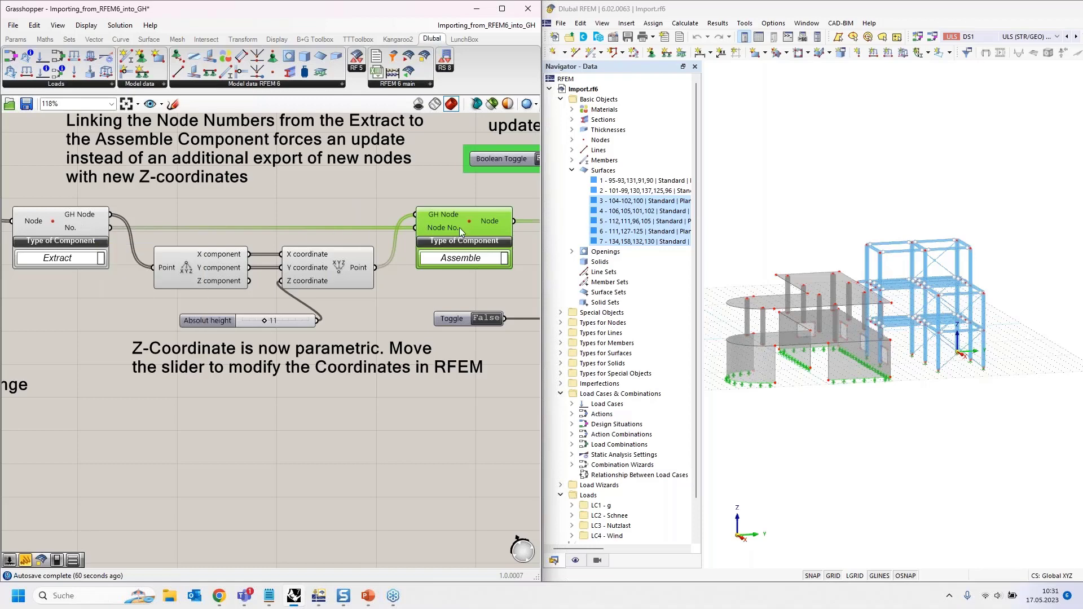
pyautogui.moveTo(443, 198); pyautogui.dragTo(131, 223, button='right')
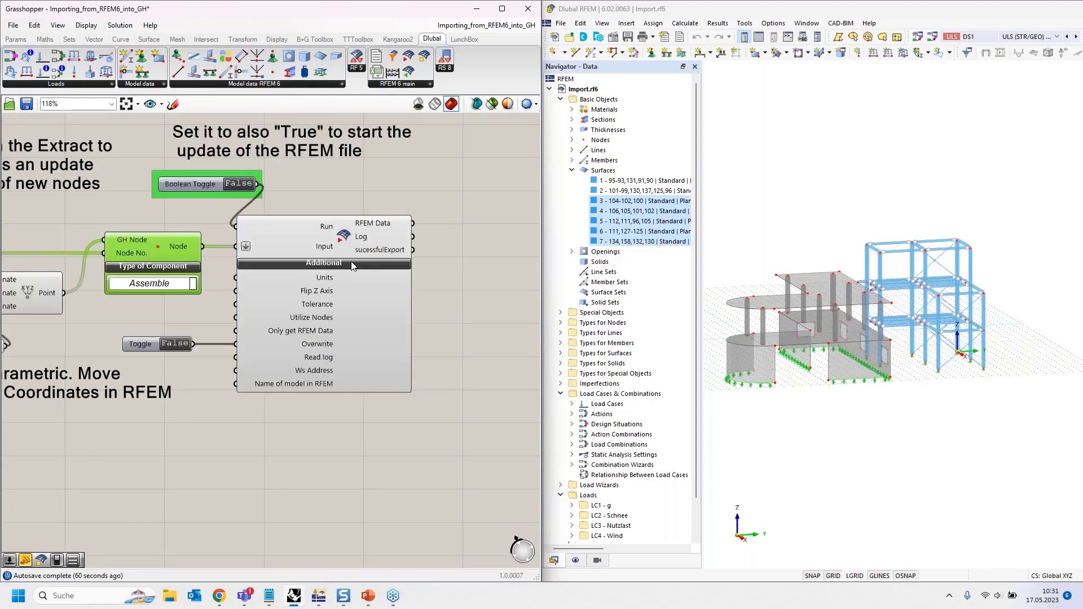
pyautogui.moveTo(315, 211); pyautogui.dragTo(332, 240, button='right')
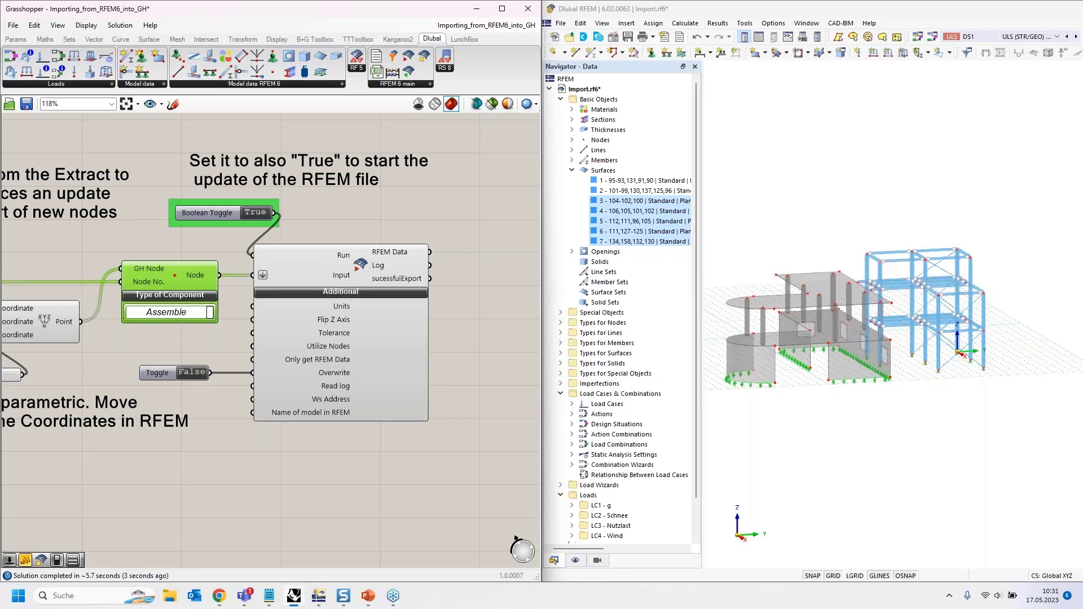
# - Raise the Absolute height slider to 13
pyautogui.scroll(-2, 431, 231)
pyautogui.scroll(4, 50, 344)
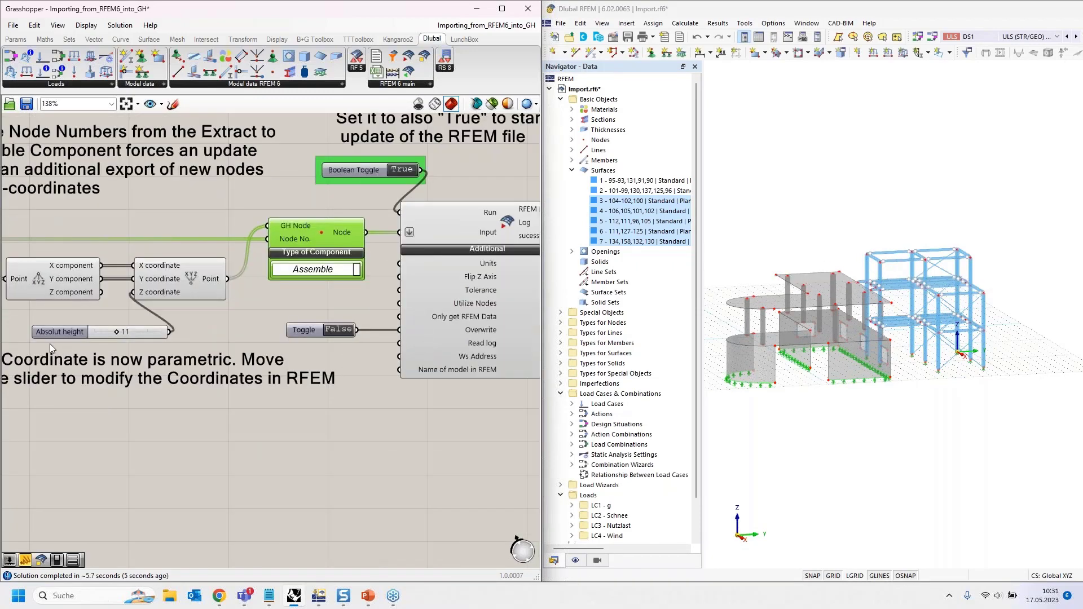
pyautogui.scroll(-3, 348, 219)
pyautogui.scroll(1, 184, 313)
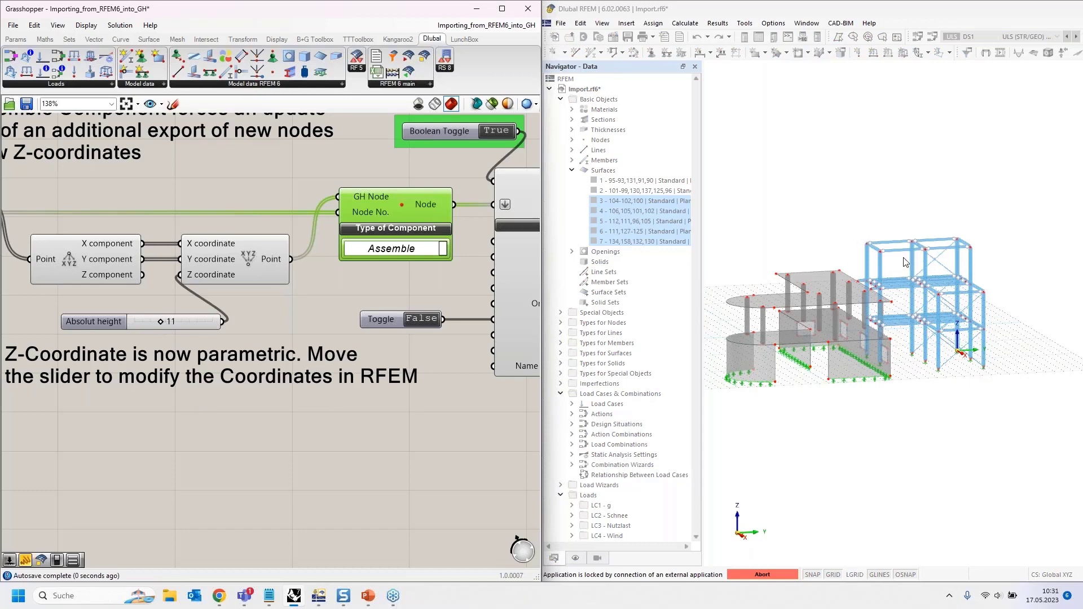
pyautogui.moveTo(165, 318); pyautogui.dragTo(213, 303)
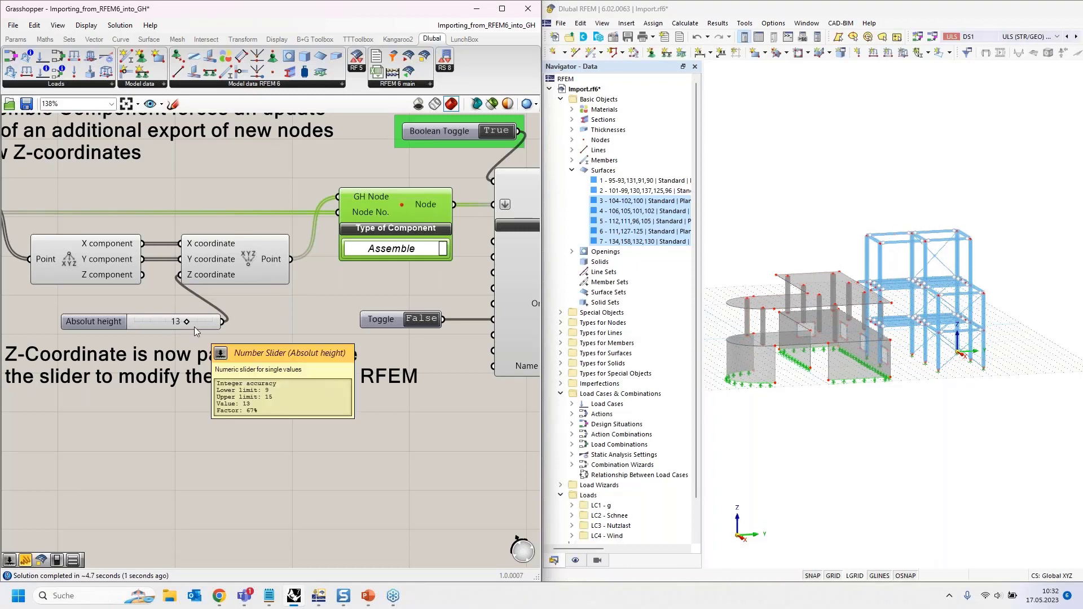
# - Set the RFEM update toggle back to False
pyautogui.scroll(-3, 194, 327)
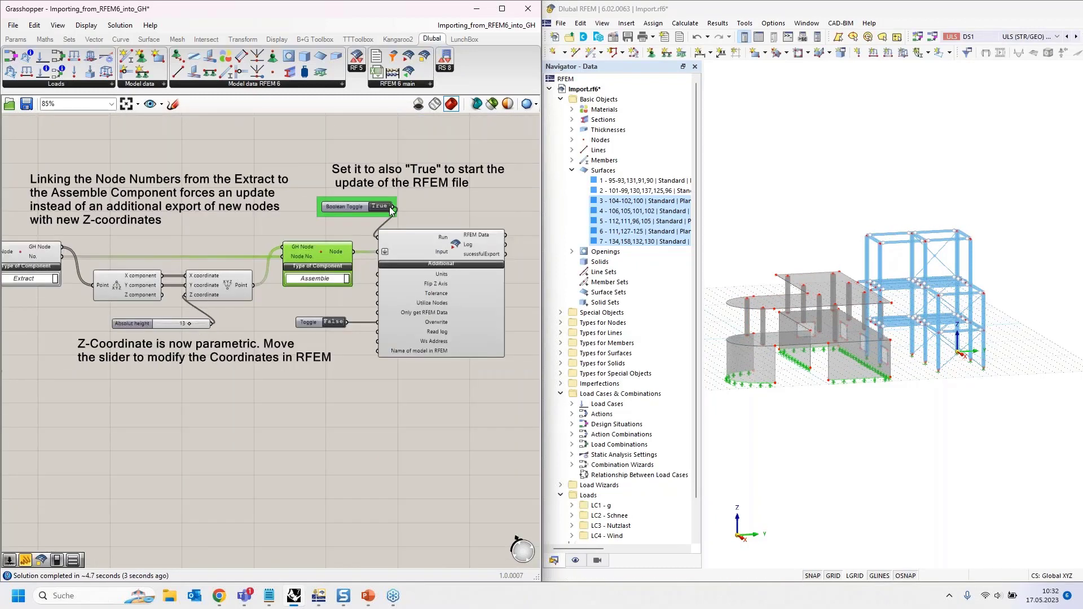
pyautogui.scroll(-5, 468, 194)
pyautogui.moveTo(127, 215); pyautogui.dragTo(222, 215, button='right')
pyautogui.scroll(5, 63, 246)
pyautogui.click(114, 252)
pyautogui.scroll(-4, 120, 205)
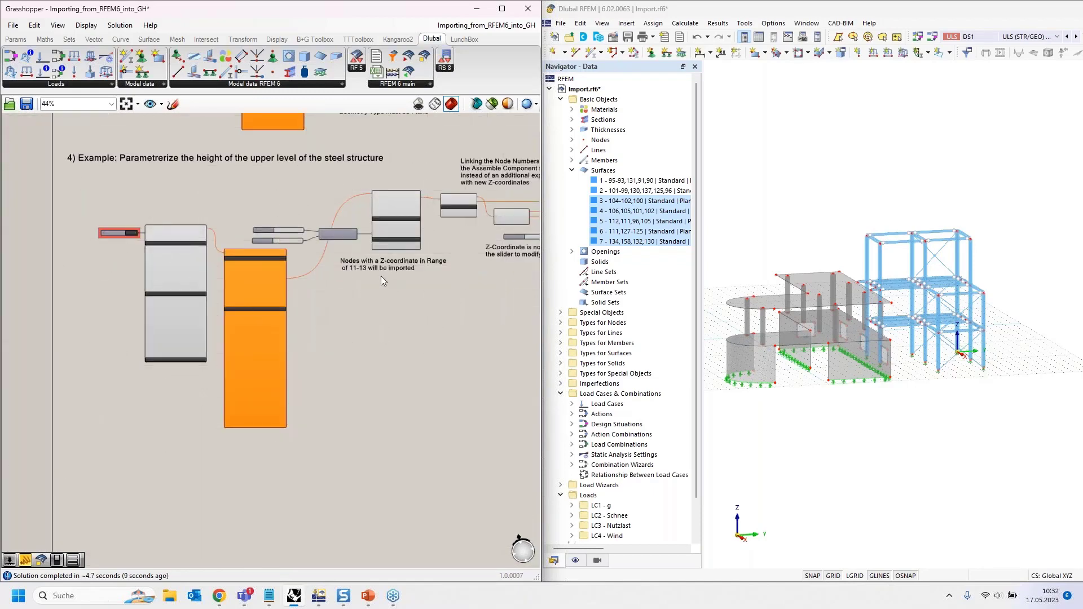
# - Wire the Extract component's No. output into the Assemble component's Node No. input
pyautogui.scroll(3, 352, 282)
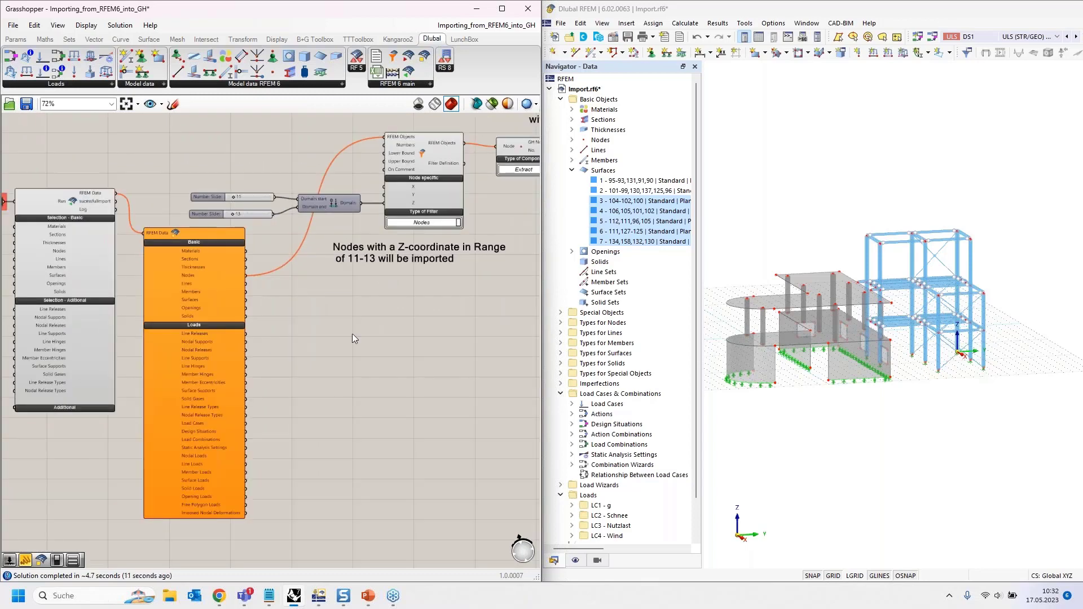
pyautogui.moveTo(498, 302); pyautogui.dragTo(128, 367, button='right')
pyautogui.scroll(1, 242, 243)
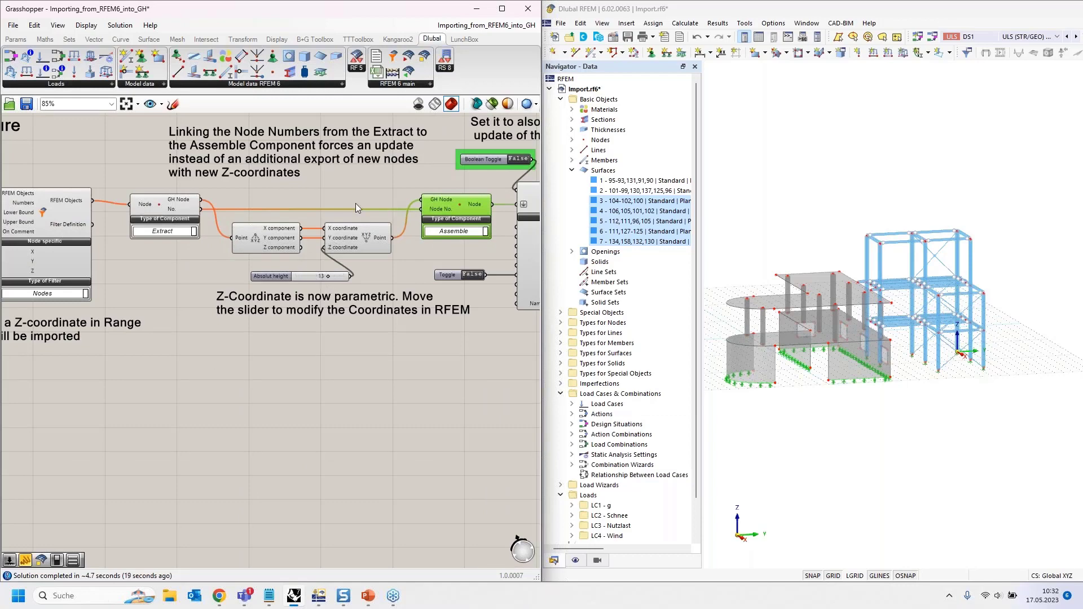
pyautogui.moveTo(401, 207); pyautogui.dragTo(449, 215)
pyautogui.moveTo(486, 242); pyautogui.dragTo(386, 253, button='right')
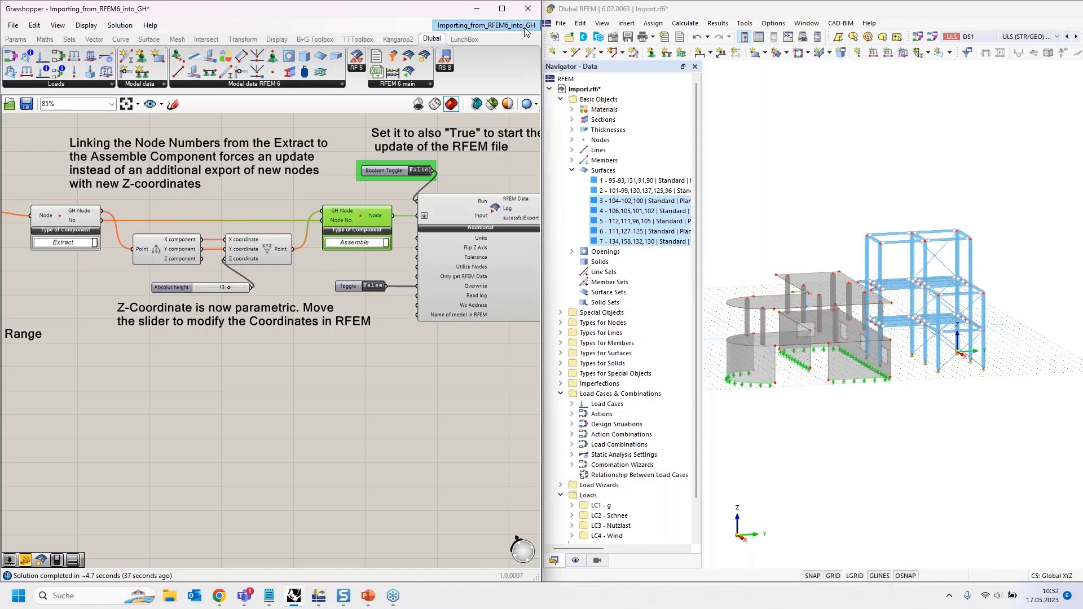
# - Close the Importing_from_RFEM6_into_GH definition, choosing Nein to discard changes
pyautogui.moveTo(524, 27)
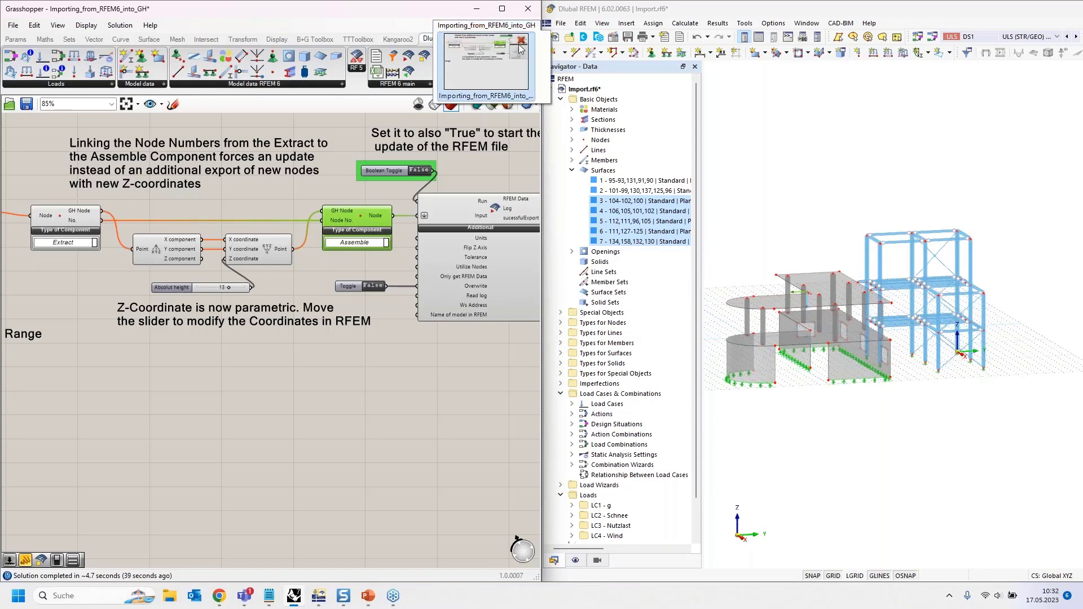
pyautogui.click(520, 48)
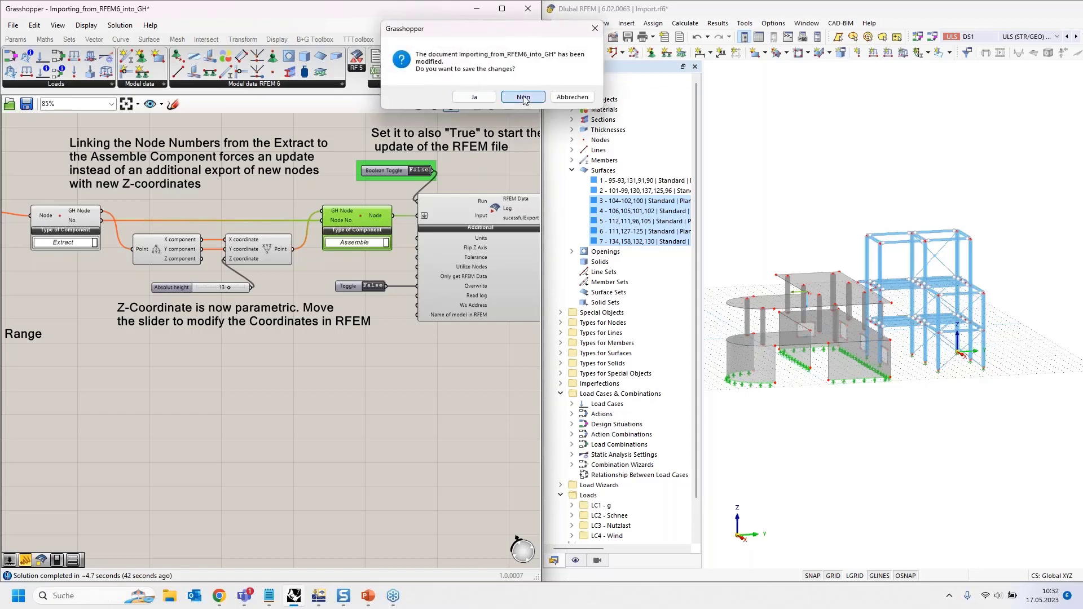
pyautogui.click(521, 97)
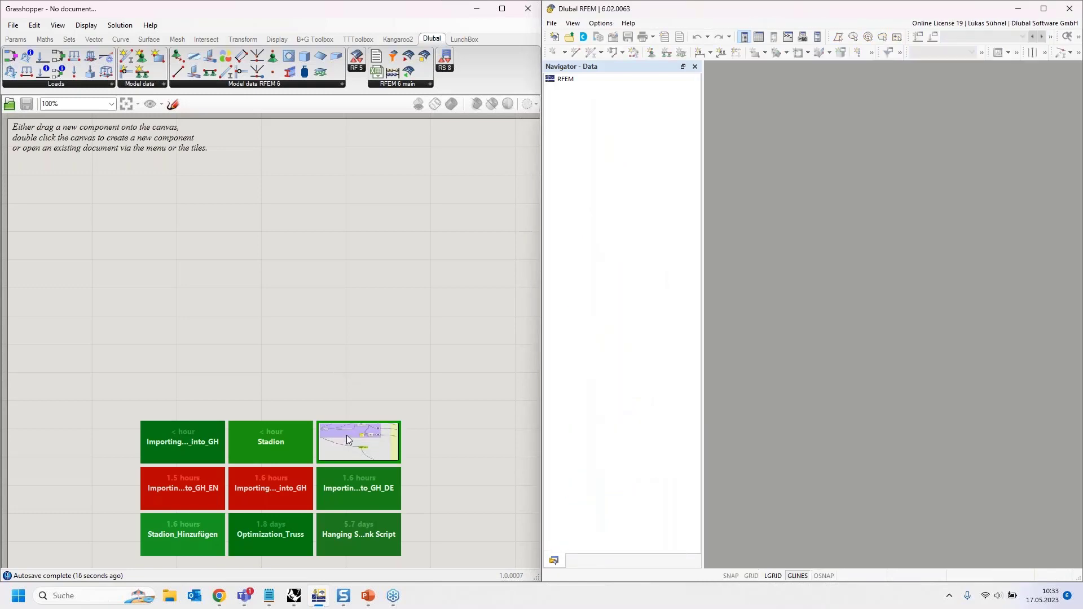
# - Open the Optimization_Truss definition from the recent-file tiles
pyautogui.click(350, 433)
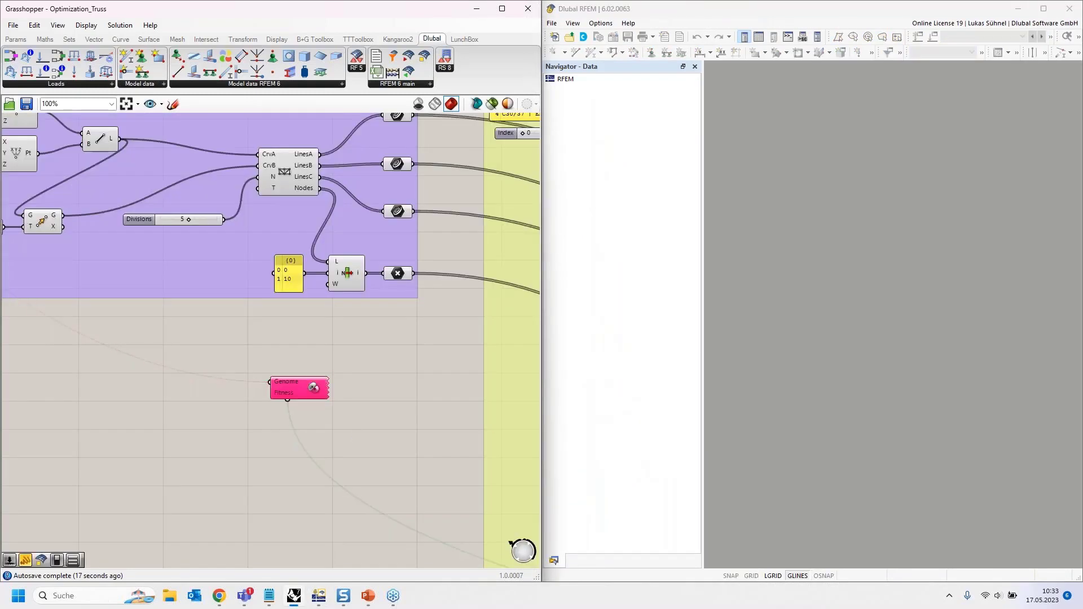
pyautogui.doubleClick(353, 432)
pyautogui.scroll(-4, 342, 361)
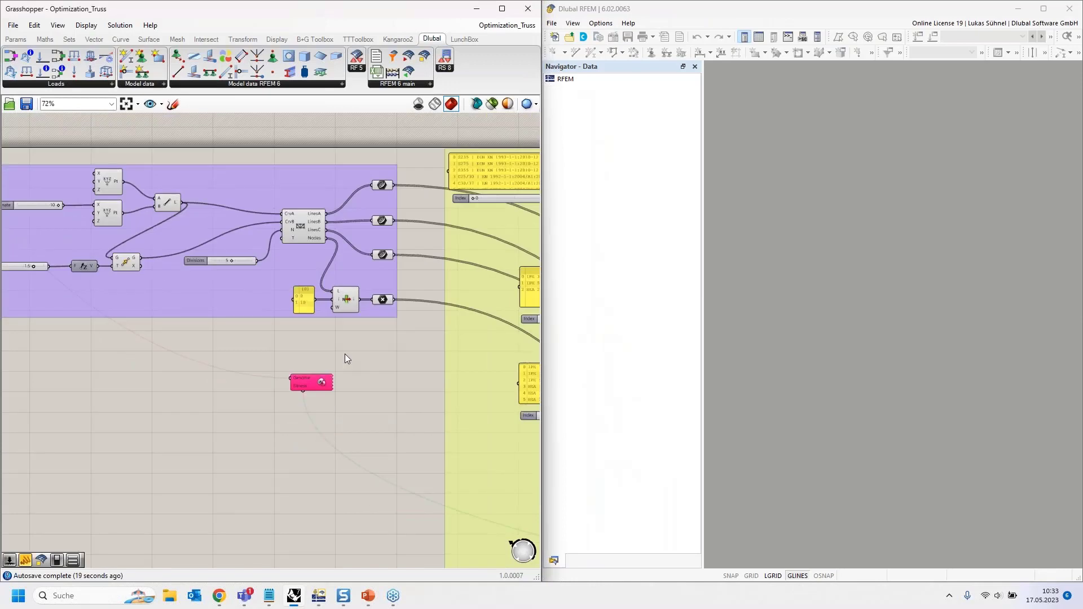
pyautogui.scroll(5, 36, 219)
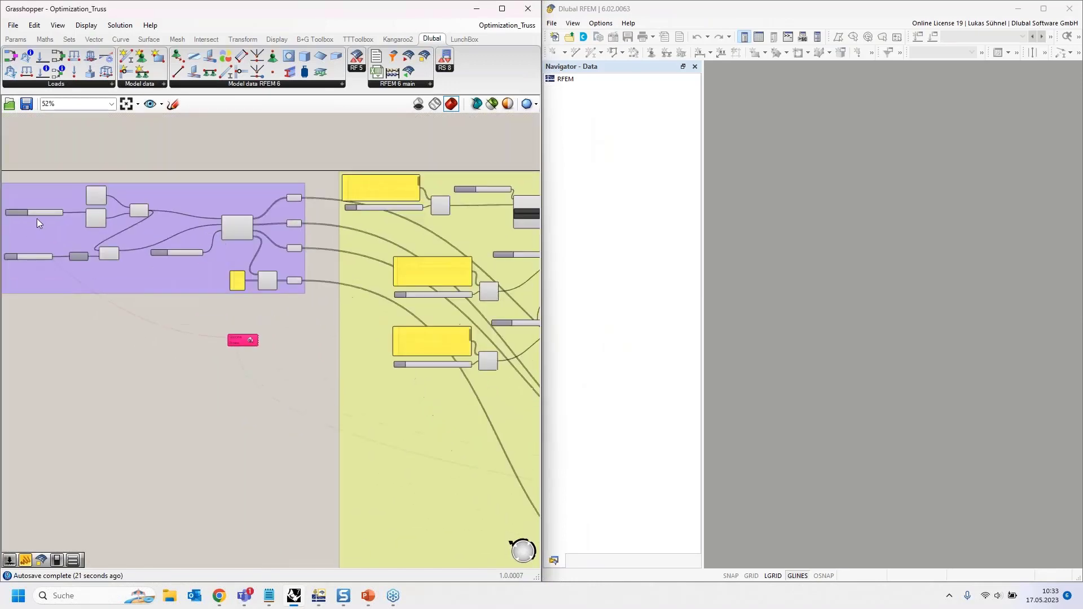
# - Snap Grasshopper to the right half of the screen beside Rhino's viewport
pyautogui.moveTo(197, 12); pyautogui.dragTo(197, 40)
pyautogui.moveTo(429, 37); pyautogui.dragTo(1081, 225)
pyautogui.click(309, 345)
pyautogui.scroll(5, 310, 345)
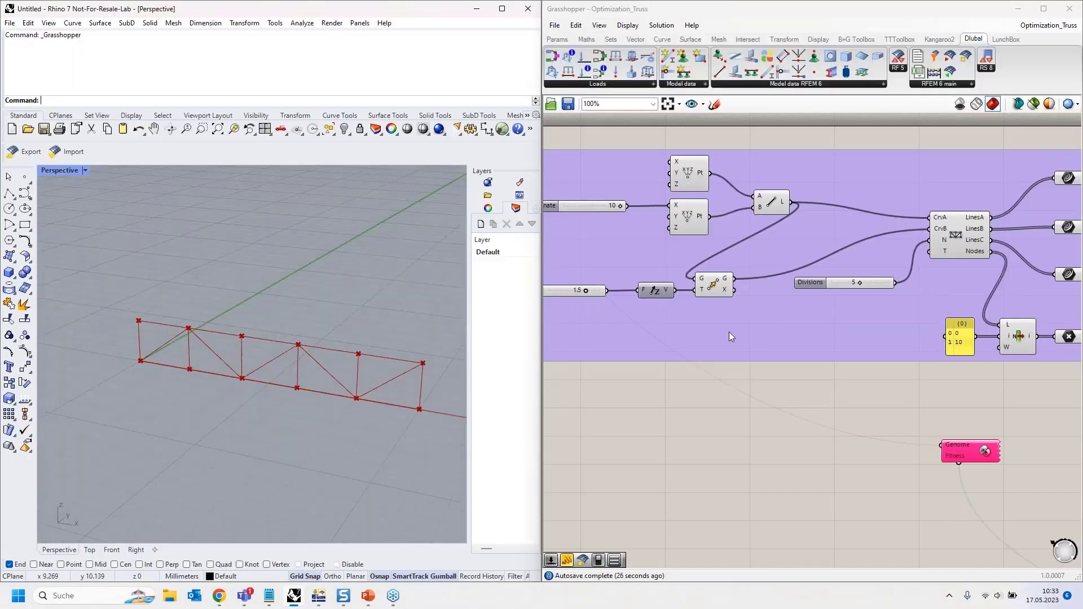
pyautogui.scroll(2, 860, 387)
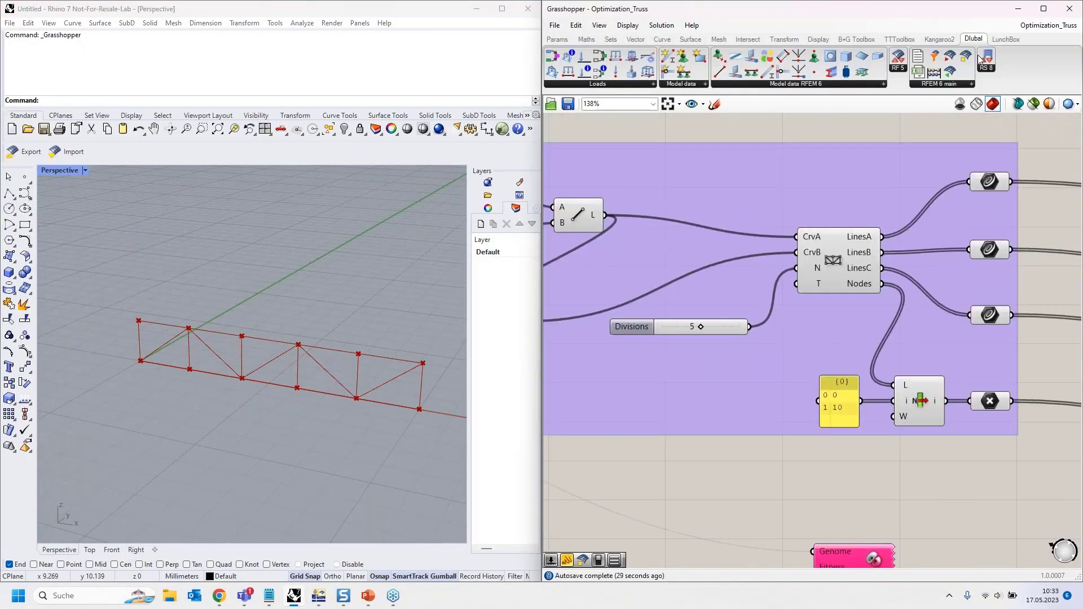
# - Review the LunchBox truss-generation group and the Section components
pyautogui.click(1006, 38)
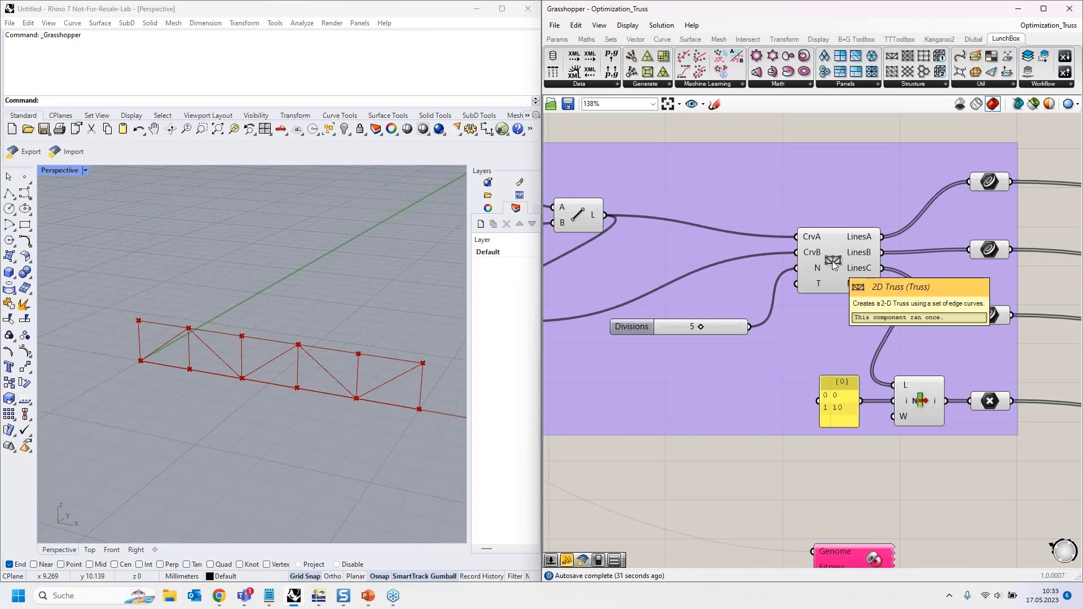
pyautogui.scroll(-1, 857, 325)
pyautogui.scroll(-1, 857, 325)
pyautogui.moveTo(736, 460); pyautogui.dragTo(749, 432, button='right')
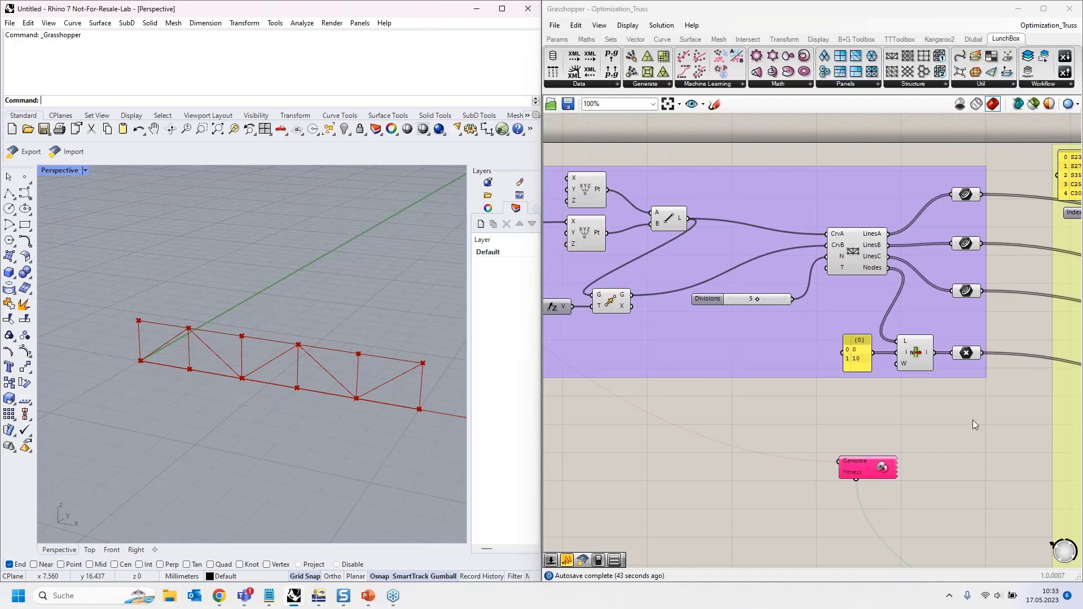
pyautogui.click(1001, 427)
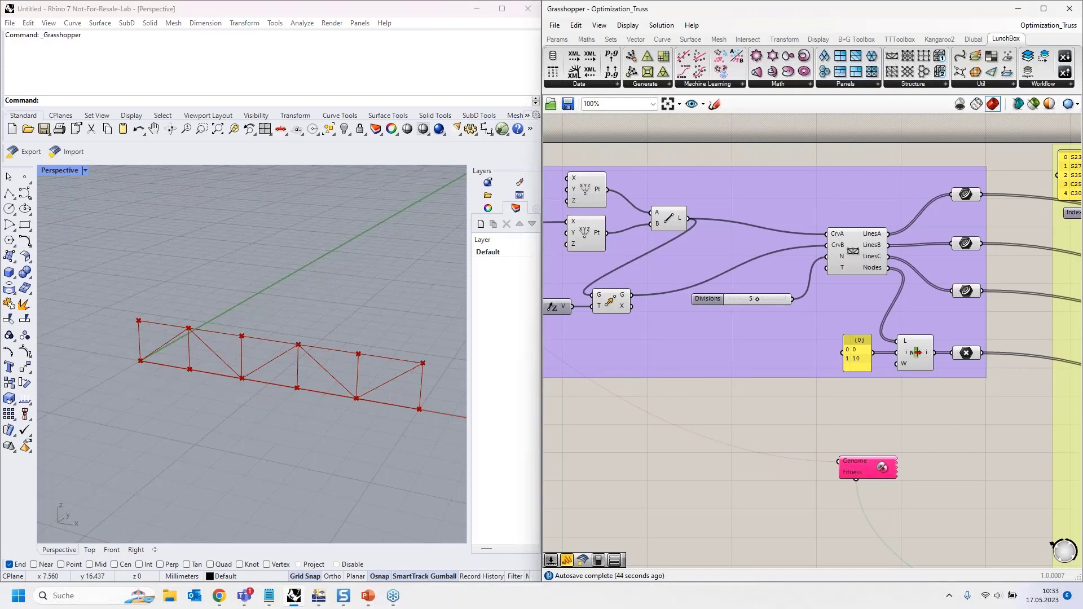
pyautogui.moveTo(968, 421); pyautogui.dragTo(542, 407, button='right')
pyautogui.scroll(-2, 604, 296)
pyautogui.moveTo(606, 294); pyautogui.dragTo(491, 232, button='right')
pyautogui.scroll(-3, 851, 339)
pyautogui.moveTo(1026, 493); pyautogui.dragTo(895, 385, button='right')
pyautogui.scroll(5, 895, 384)
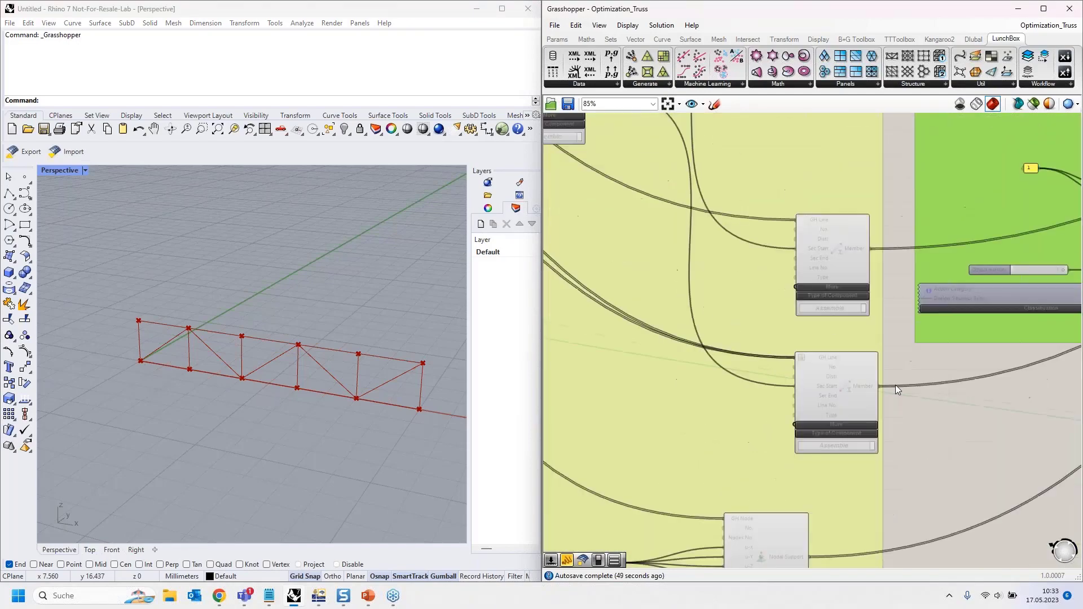
# - Inspect the Member components' Assemble/Extract mode and the Material component
pyautogui.click(834, 255)
pyautogui.click(858, 394)
pyautogui.click(926, 441)
pyautogui.scroll(-6, 926, 441)
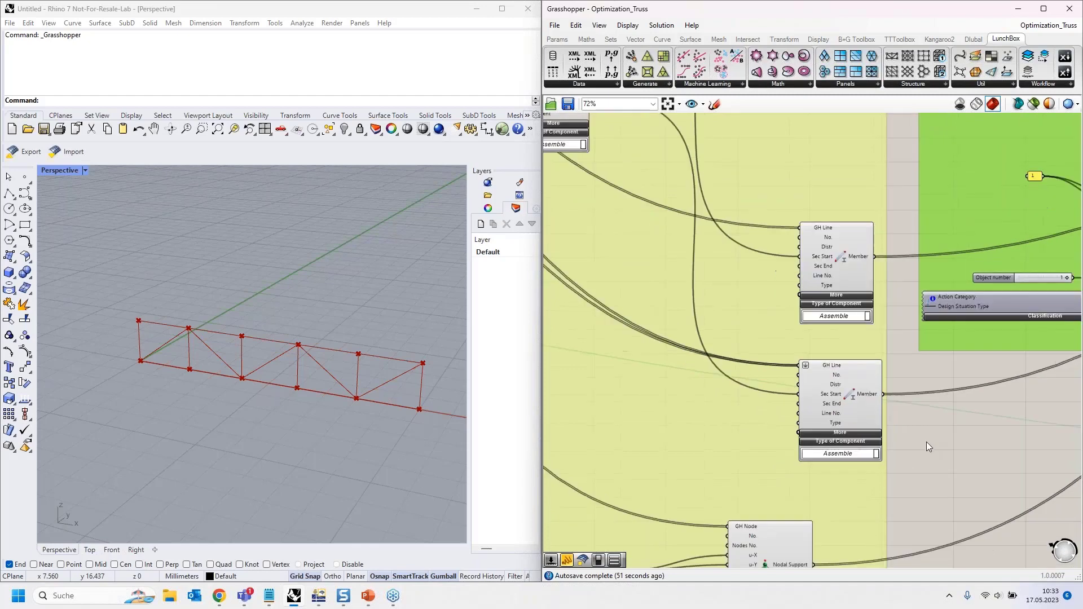
pyautogui.click(775, 309)
pyautogui.click(773, 310)
pyautogui.scroll(5, 756, 248)
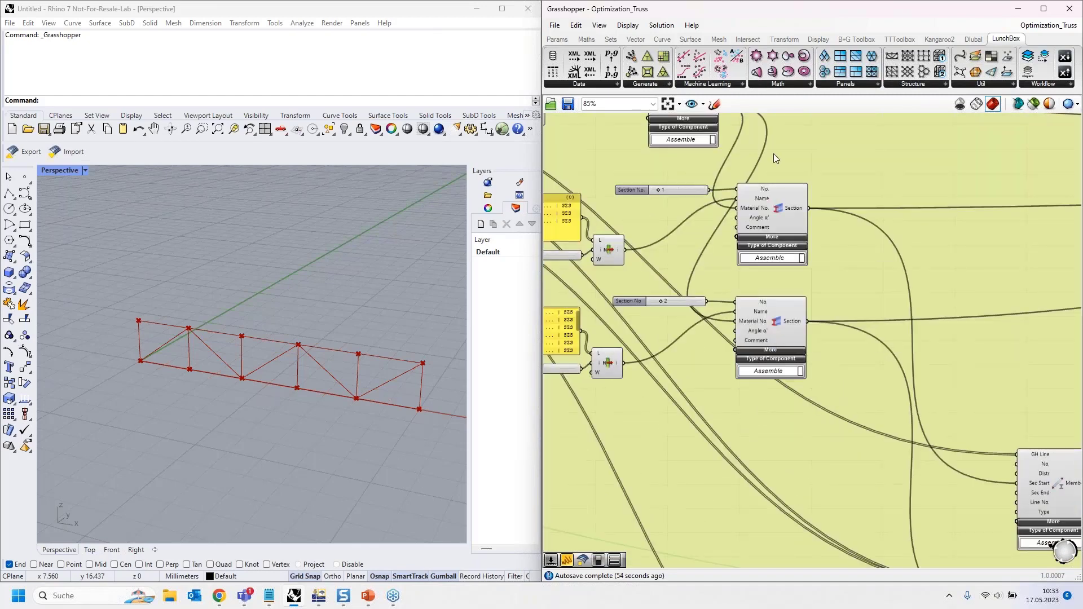
pyautogui.moveTo(777, 194); pyautogui.dragTo(792, 299, button='right')
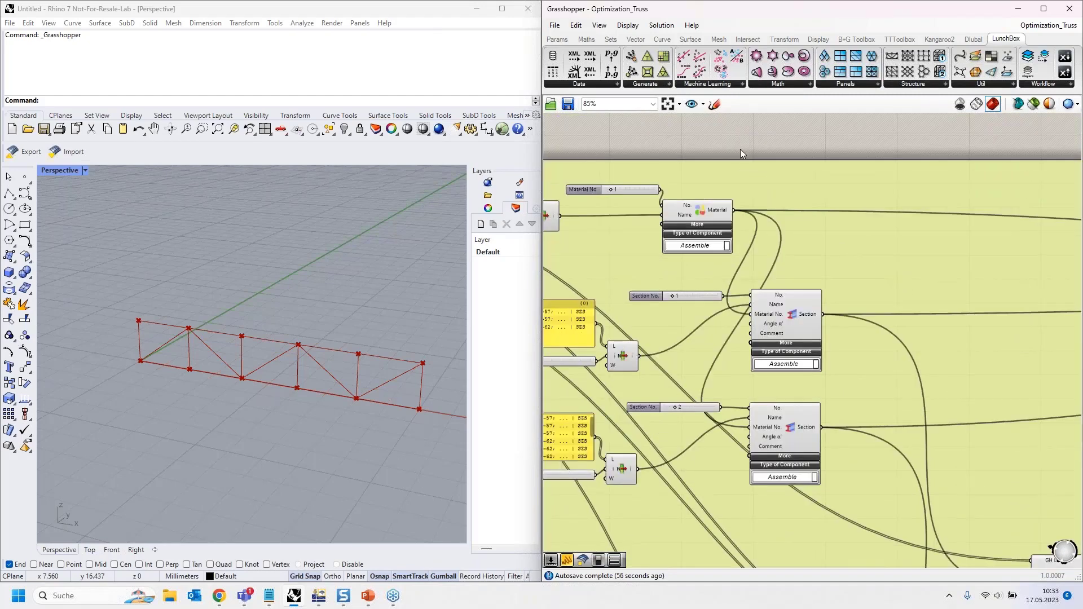
pyautogui.scroll(-2, 740, 149)
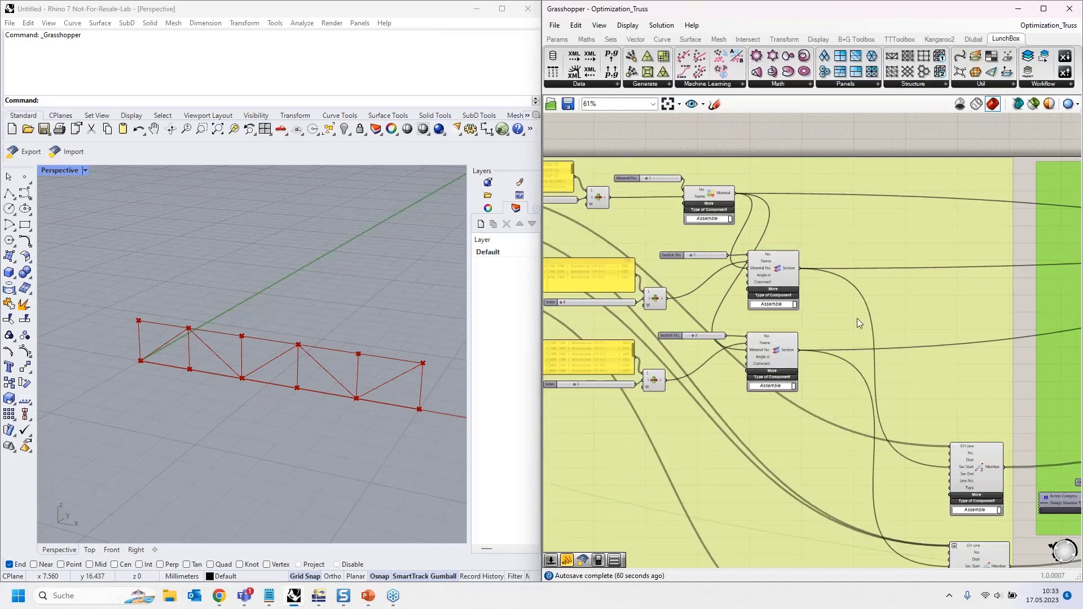
# - Look over the Design Situation, Load Combination, Member and Nodal Support components
pyautogui.moveTo(1021, 377); pyautogui.dragTo(645, 253, button='right')
pyautogui.moveTo(720, 188); pyautogui.dragTo(646, 247, button='right')
pyautogui.moveTo(631, 564); pyautogui.dragTo(884, 320, button='right')
pyautogui.scroll(3, 735, 375)
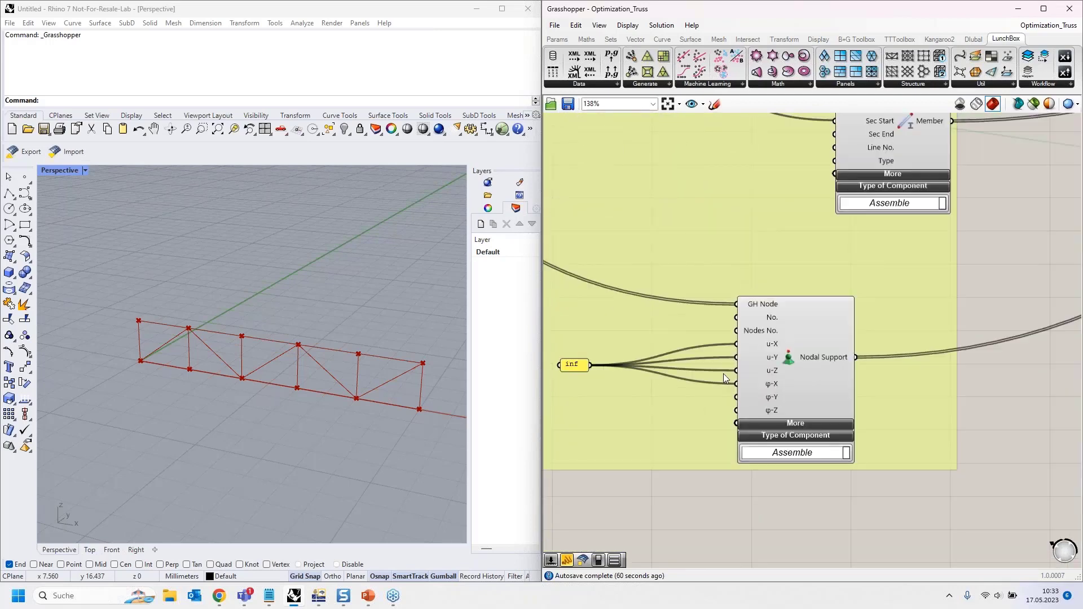
pyautogui.scroll(1, 727, 374)
pyautogui.scroll(-4, 590, 435)
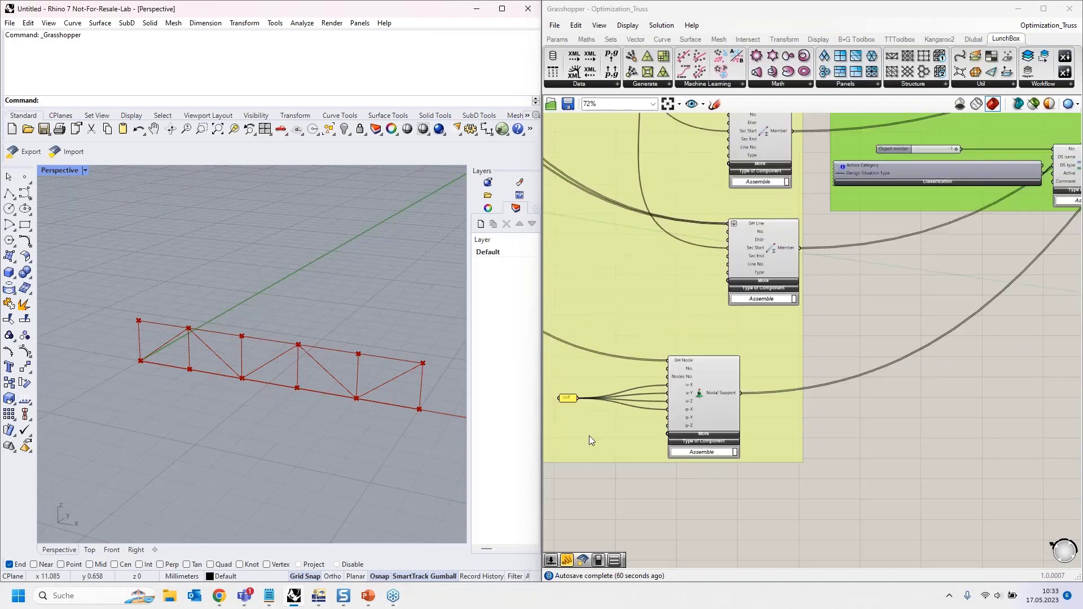
pyautogui.moveTo(920, 273); pyautogui.dragTo(685, 465, button='right')
# - Inspect the Load Combination component
pyautogui.scroll(-2, 706, 494)
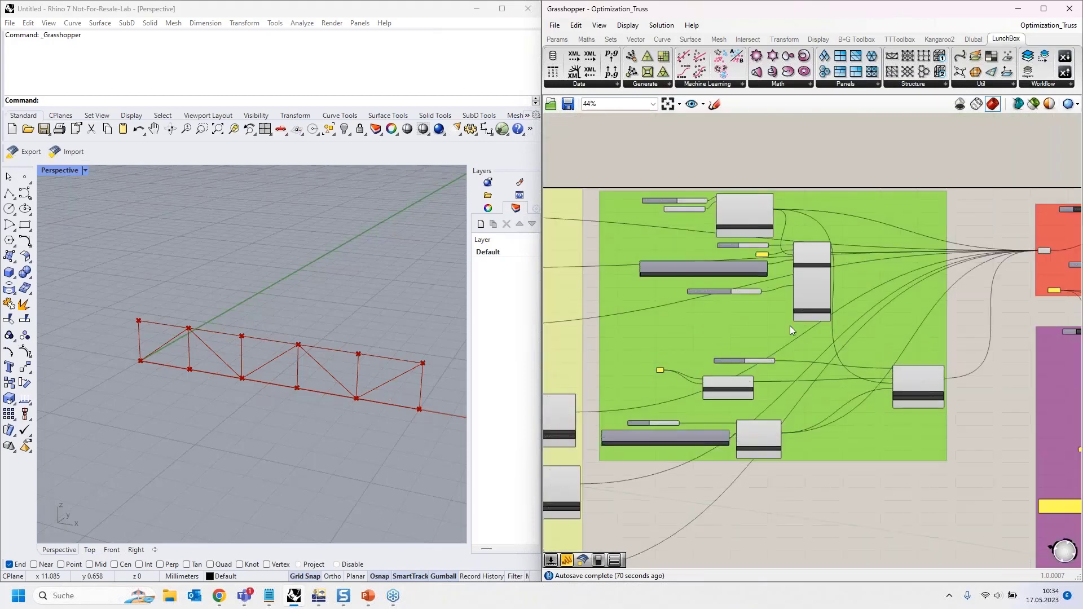
pyautogui.scroll(2, 791, 327)
pyautogui.scroll(1, 833, 236)
pyautogui.scroll(2, 832, 236)
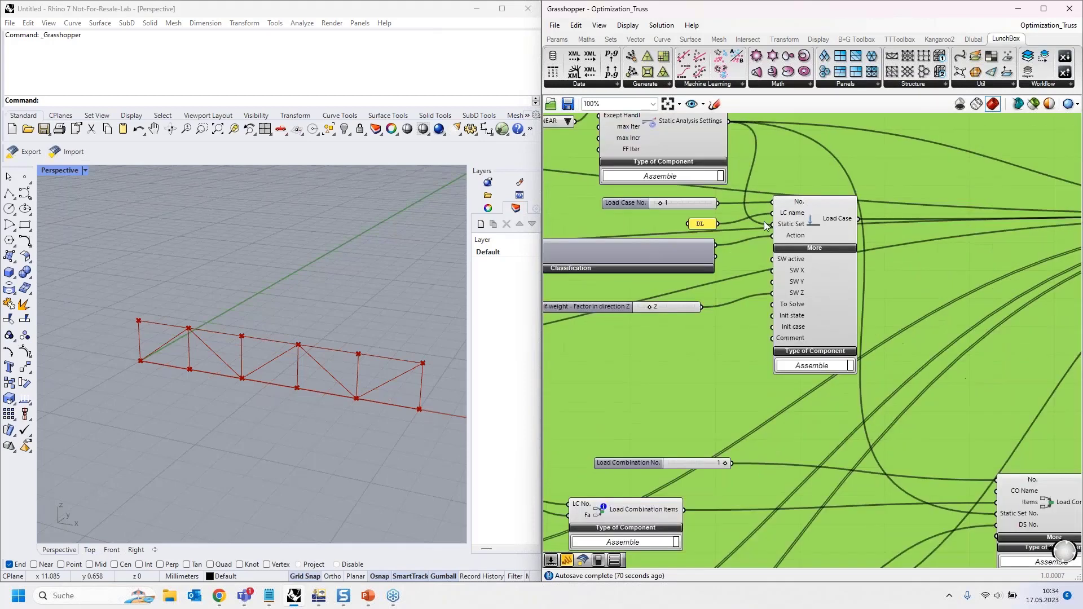
pyautogui.moveTo(790, 382); pyautogui.dragTo(730, 301, button='right')
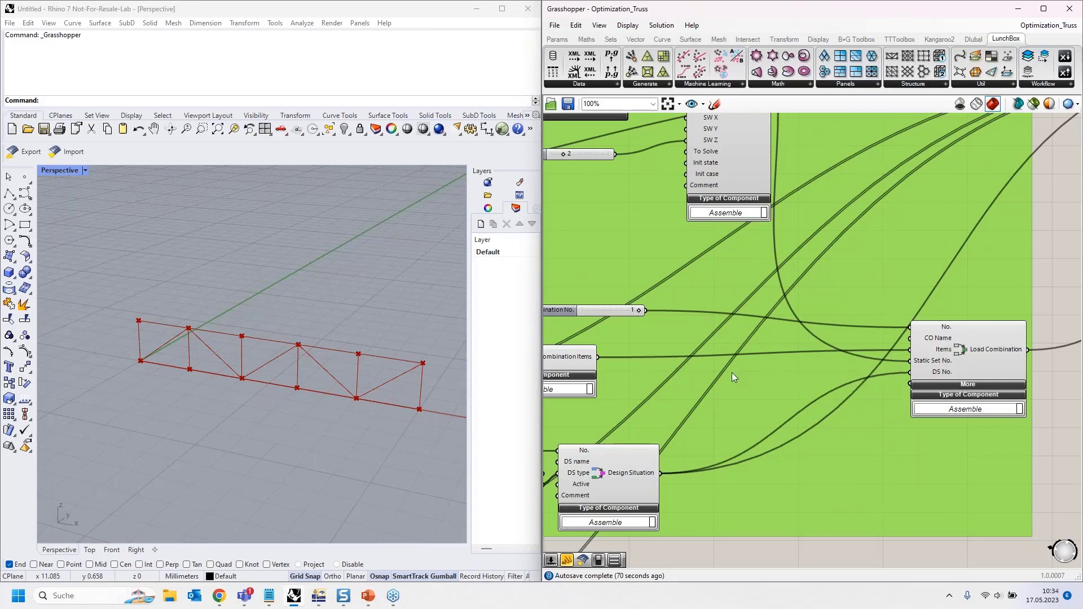
pyautogui.scroll(-3, 644, 412)
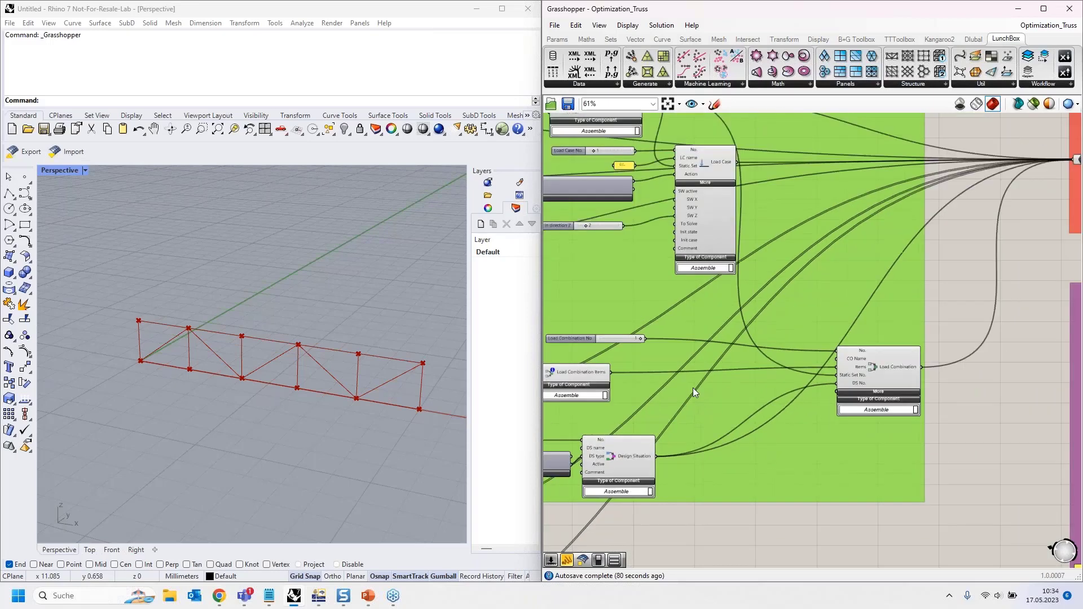
# - Centre the red RFEM export group and dock Grasshopper on the left screen half
pyautogui.moveTo(992, 268); pyautogui.dragTo(684, 366, button='right')
pyautogui.scroll(4, 826, 293)
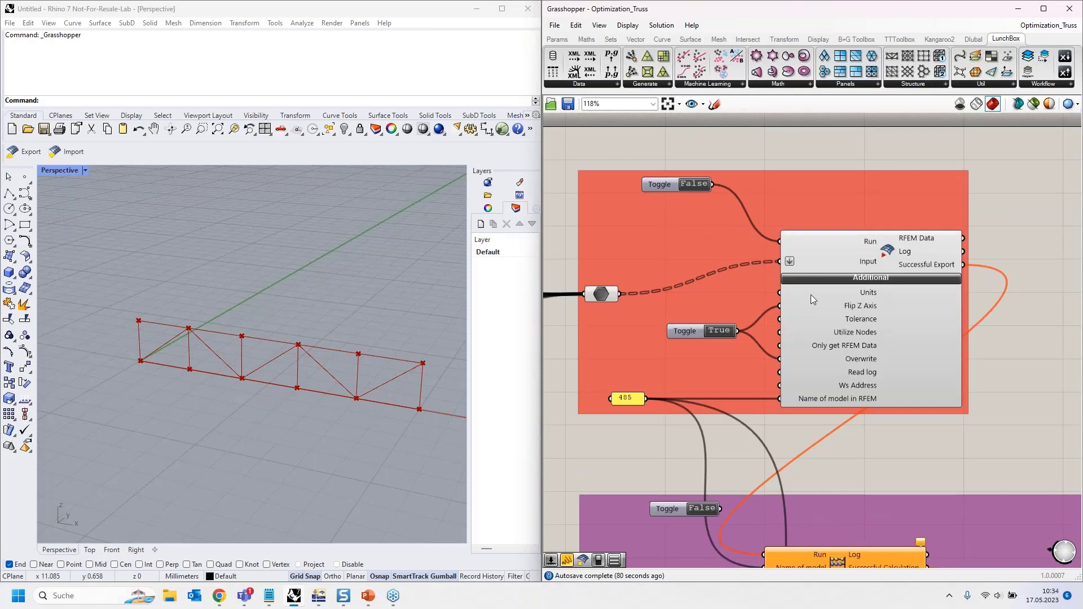
pyautogui.moveTo(1020, 329); pyautogui.dragTo(993, 302, button='right')
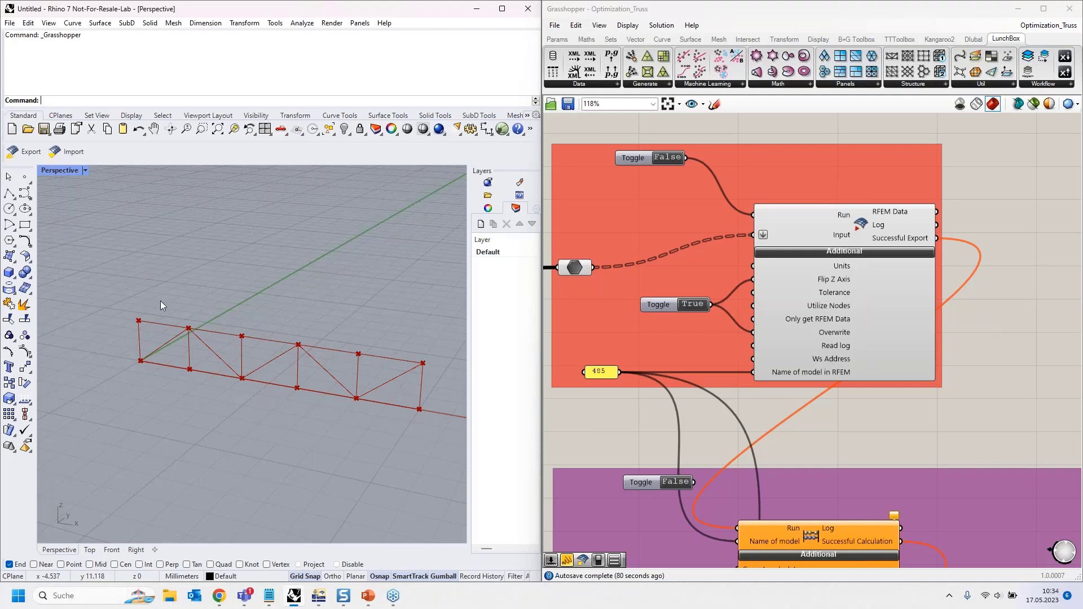
pyautogui.click(672, 12)
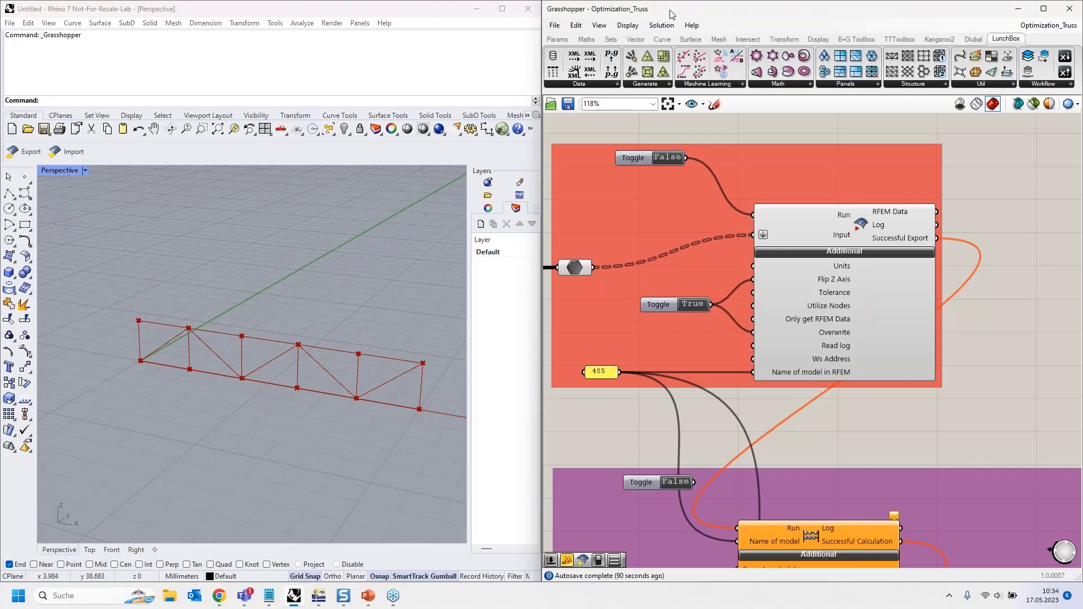
pyautogui.moveTo(672, 12); pyautogui.dragTo(29, 117)
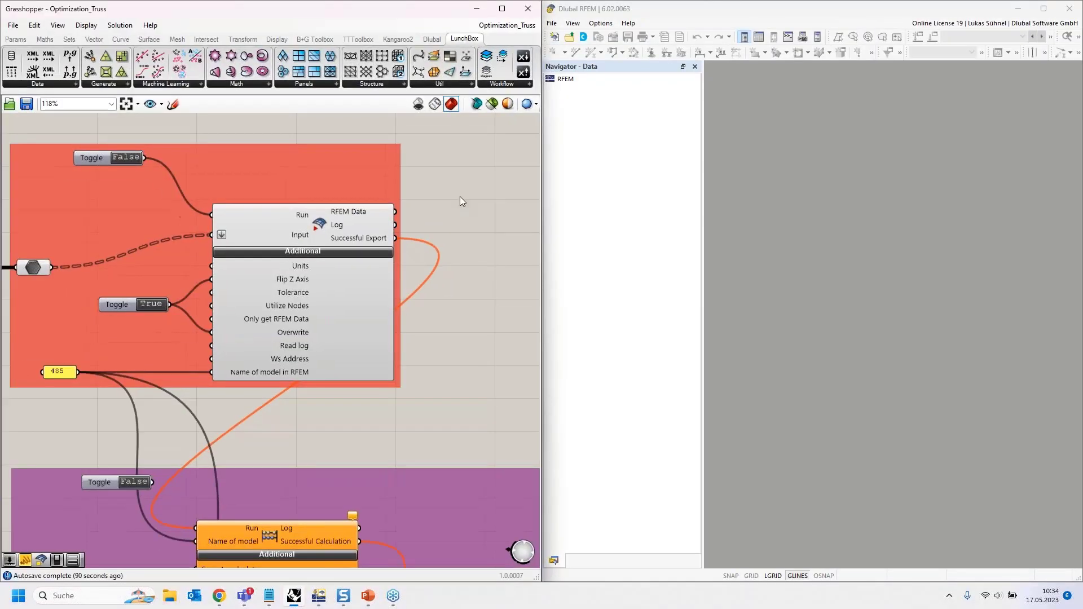
pyautogui.scroll(-3, 459, 196)
pyautogui.moveTo(456, 330); pyautogui.dragTo(430, 221, button='right')
pyautogui.scroll(4, 316, 302)
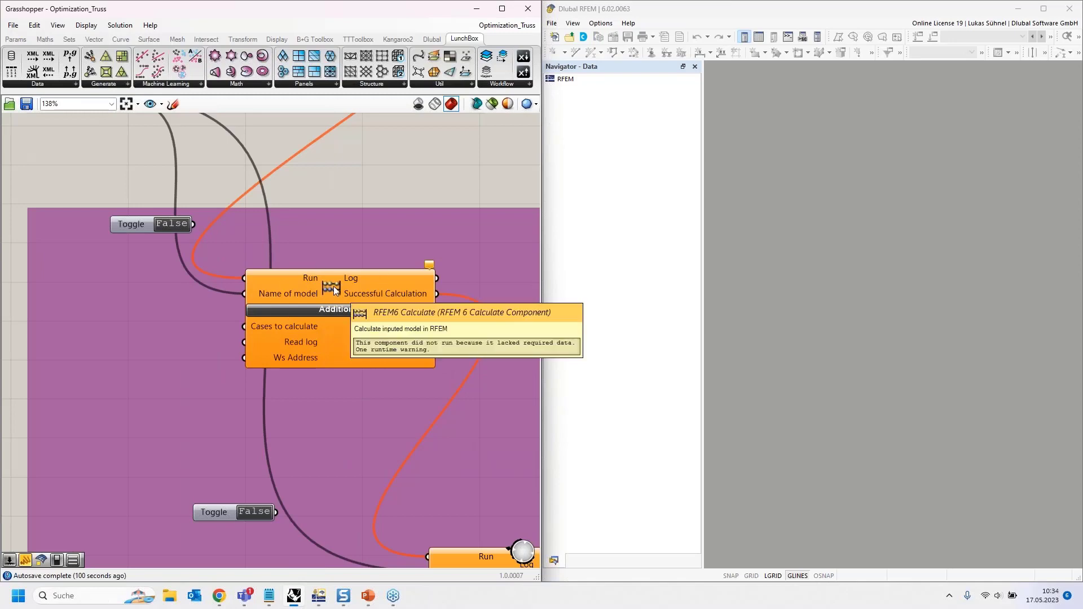
pyautogui.moveTo(351, 174); pyautogui.dragTo(388, 177, button='right')
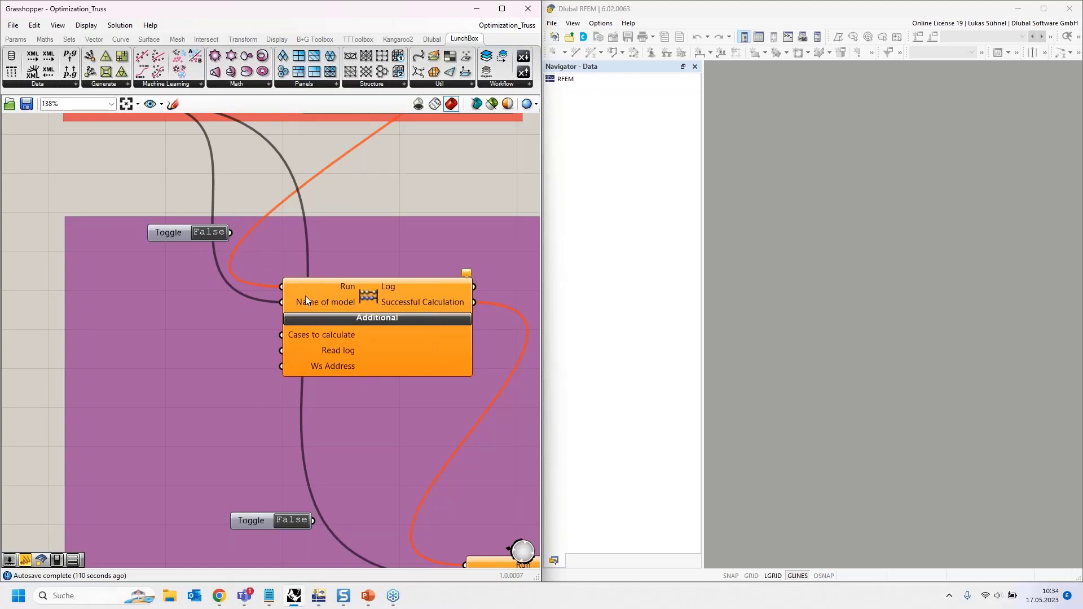
pyautogui.moveTo(263, 185); pyautogui.dragTo(285, 269, button='right')
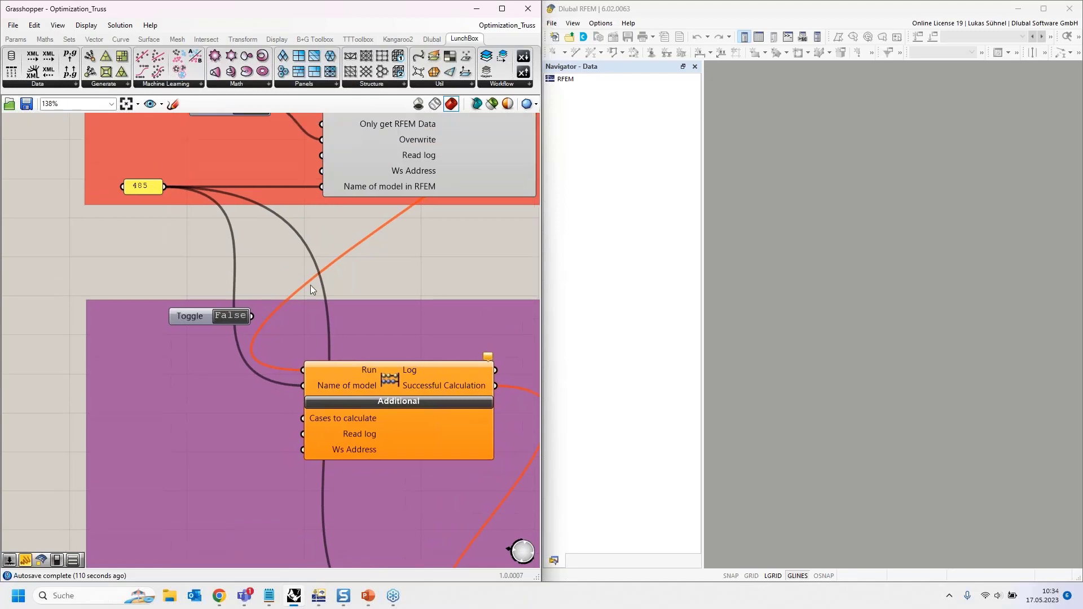
pyautogui.moveTo(328, 305); pyautogui.dragTo(297, 205, button='right')
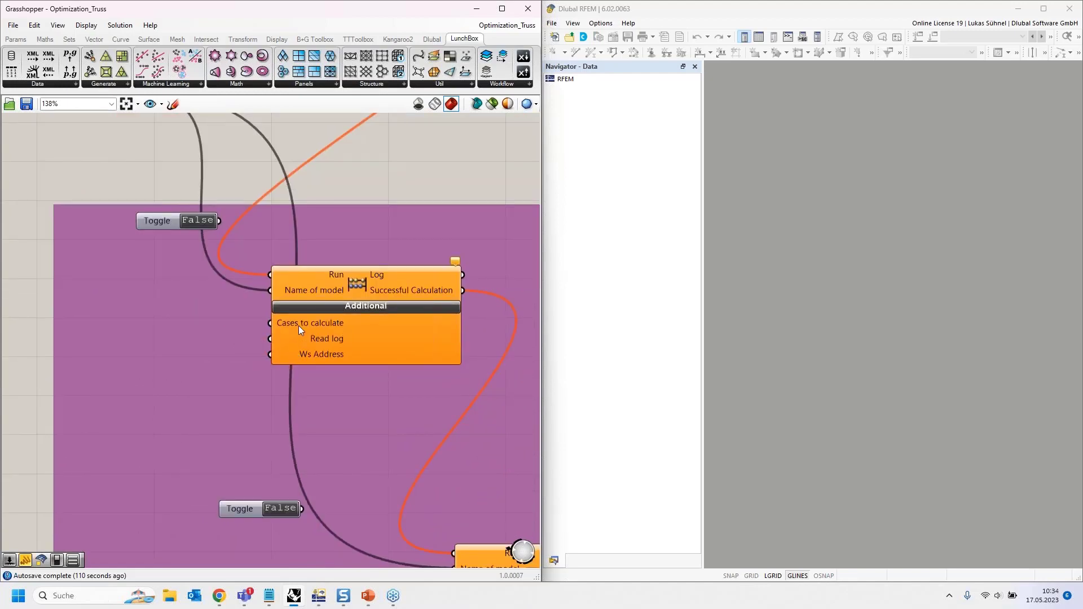
pyautogui.moveTo(299, 326)
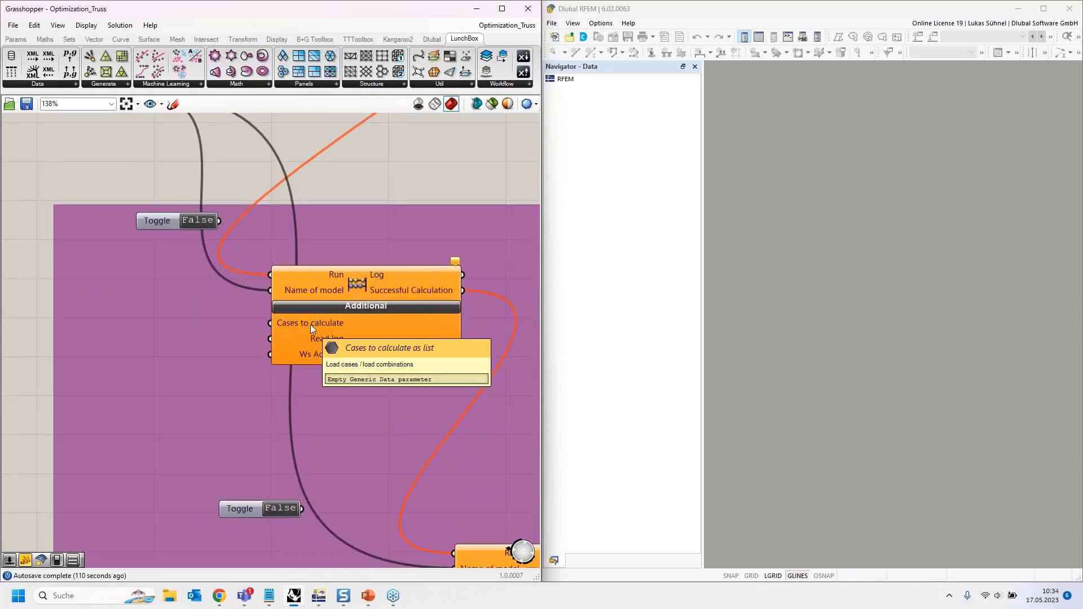
pyautogui.scroll(-2, 306, 323)
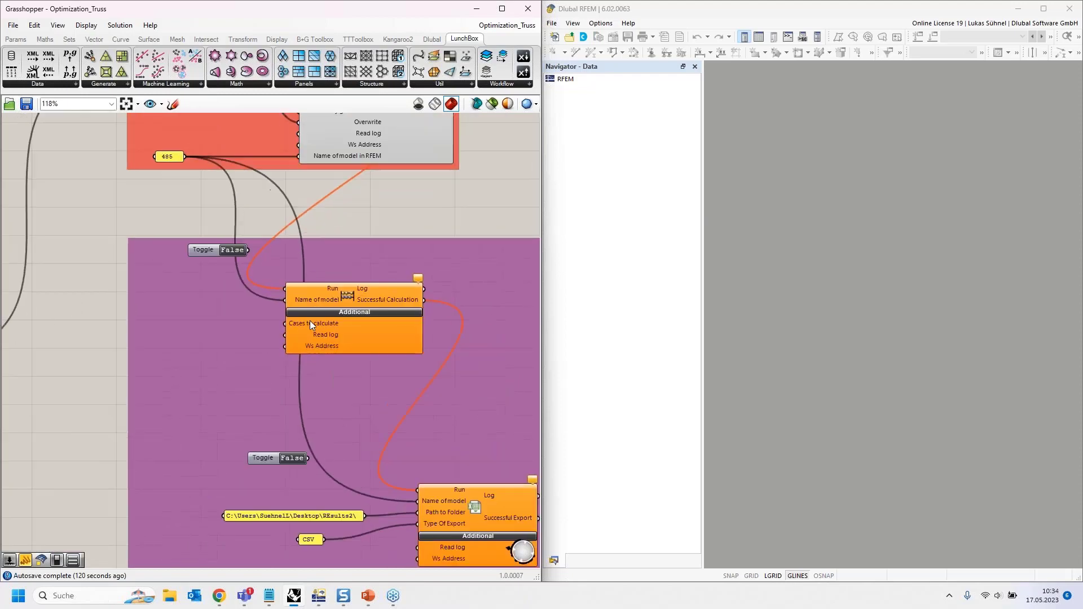
pyautogui.scroll(2, 311, 323)
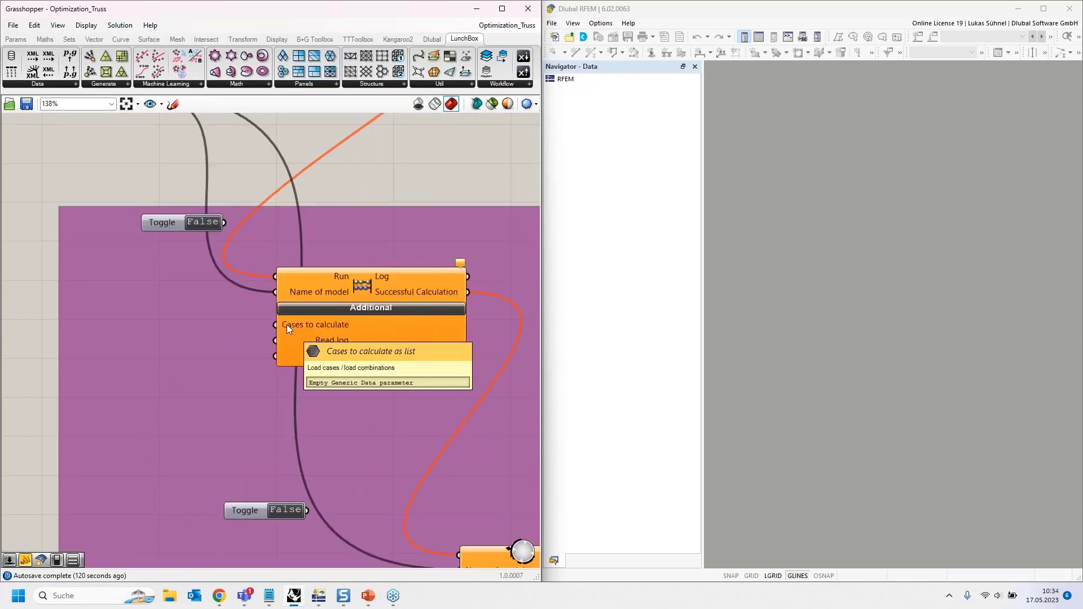
pyautogui.scroll(-4, 292, 326)
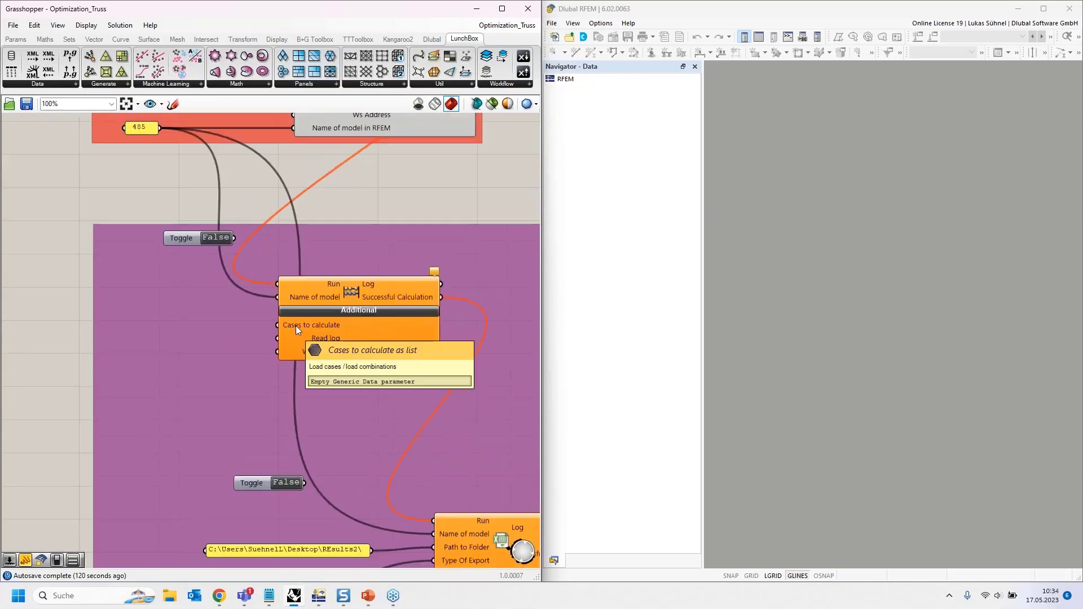
pyautogui.moveTo(31, 349); pyautogui.dragTo(140, 328, button='right')
pyautogui.moveTo(134, 326); pyautogui.dragTo(206, 333)
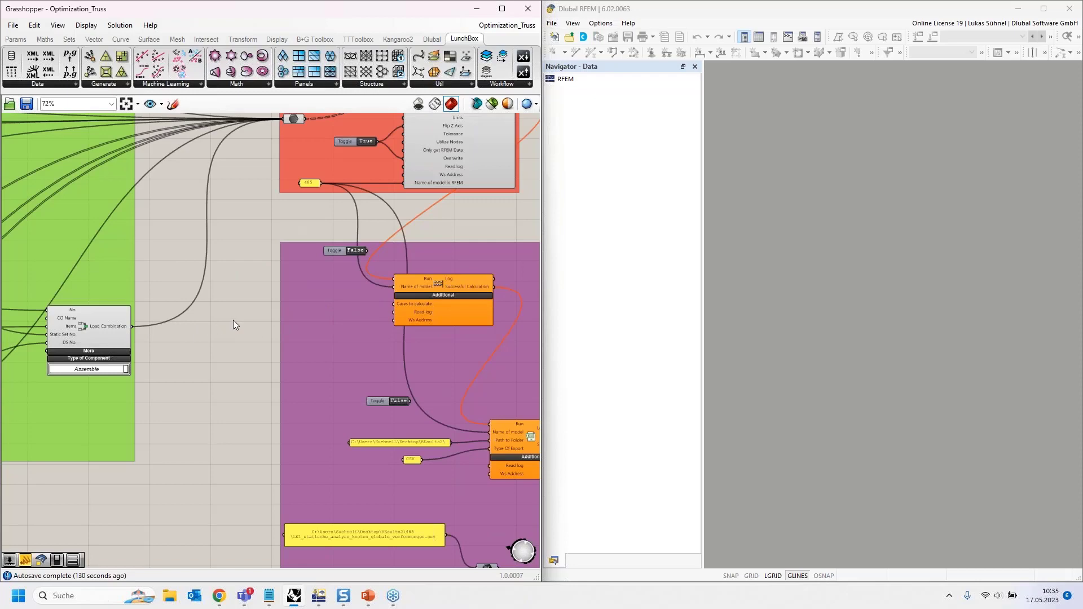
pyautogui.moveTo(238, 401); pyautogui.dragTo(152, 295, button='right')
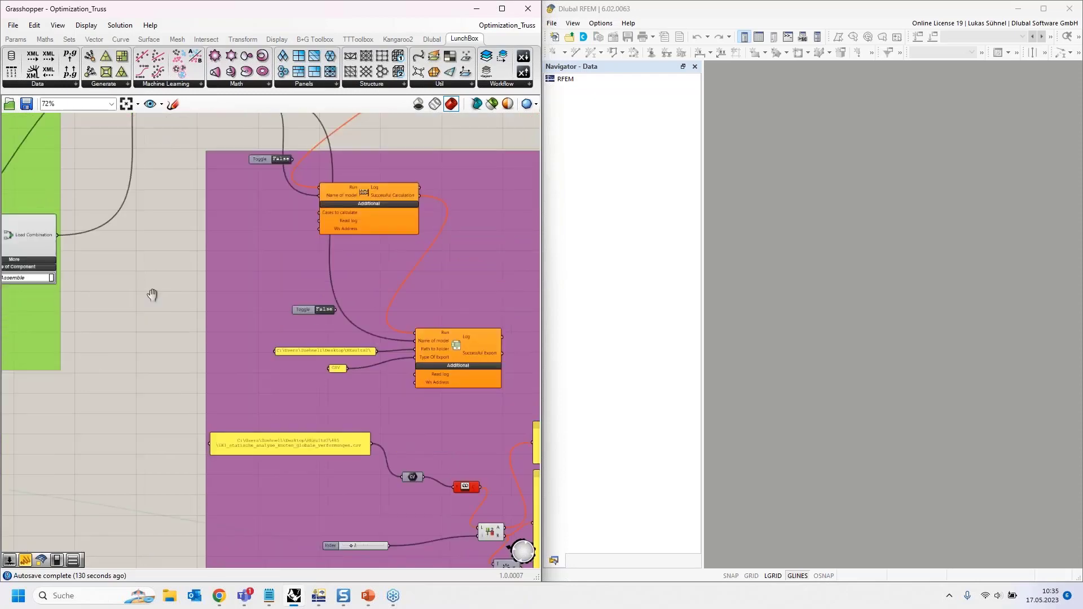
pyautogui.scroll(5, 422, 305)
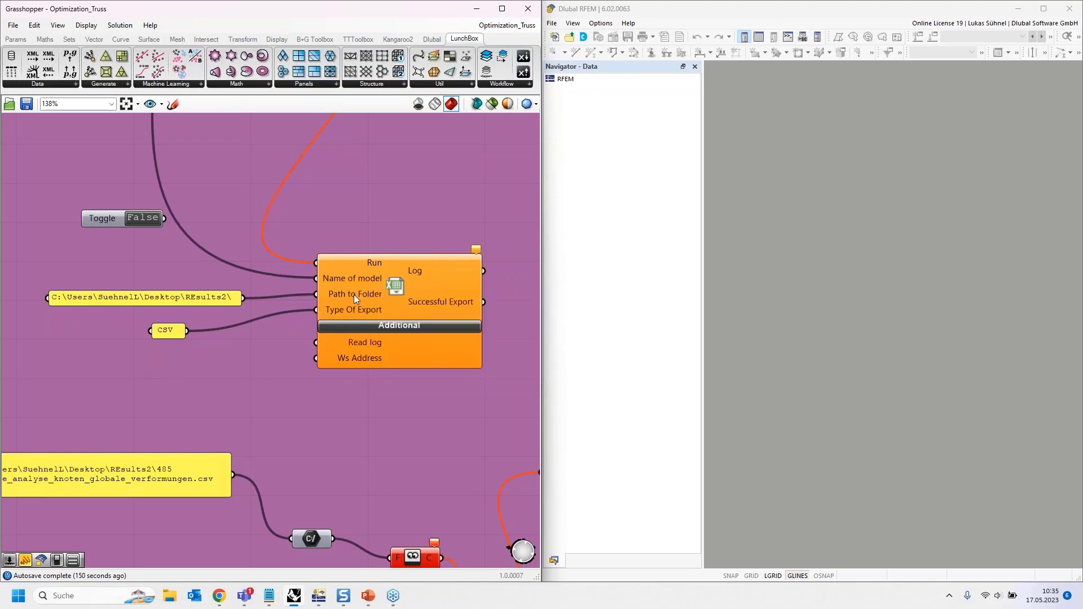
pyautogui.moveTo(354, 294)
pyautogui.moveTo(352, 313)
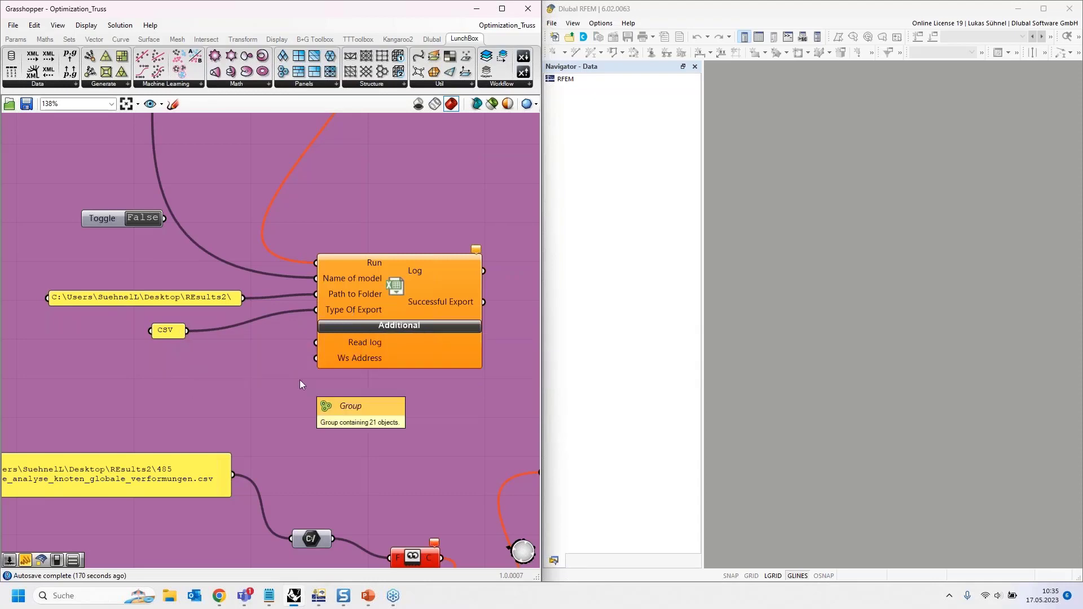
pyautogui.scroll(-3, 307, 442)
pyautogui.moveTo(353, 254); pyautogui.dragTo(390, 443, button='right')
pyautogui.moveTo(413, 221); pyautogui.dragTo(395, 163, button='right')
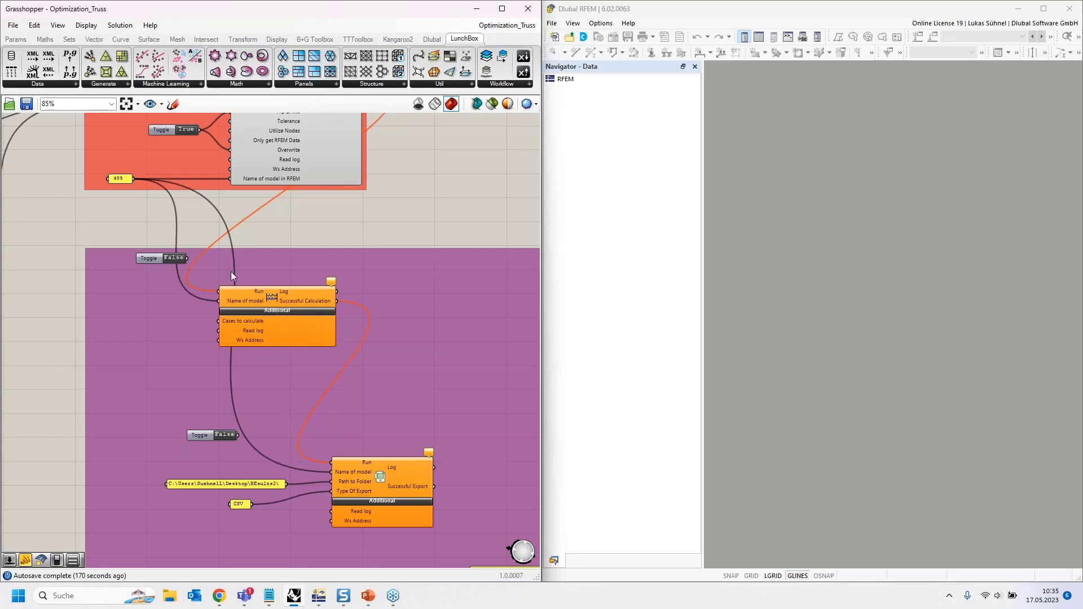
pyautogui.moveTo(407, 217); pyautogui.dragTo(448, 363, button='right')
pyautogui.scroll(1, 343, 271)
pyautogui.click(342, 219)
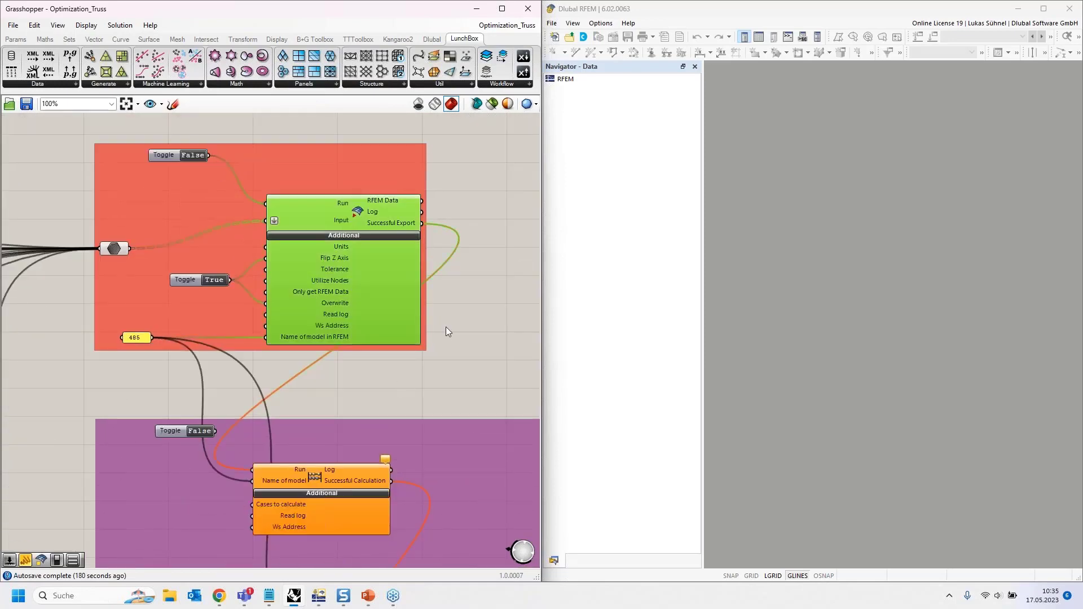
pyautogui.click(452, 329)
pyautogui.click(358, 216)
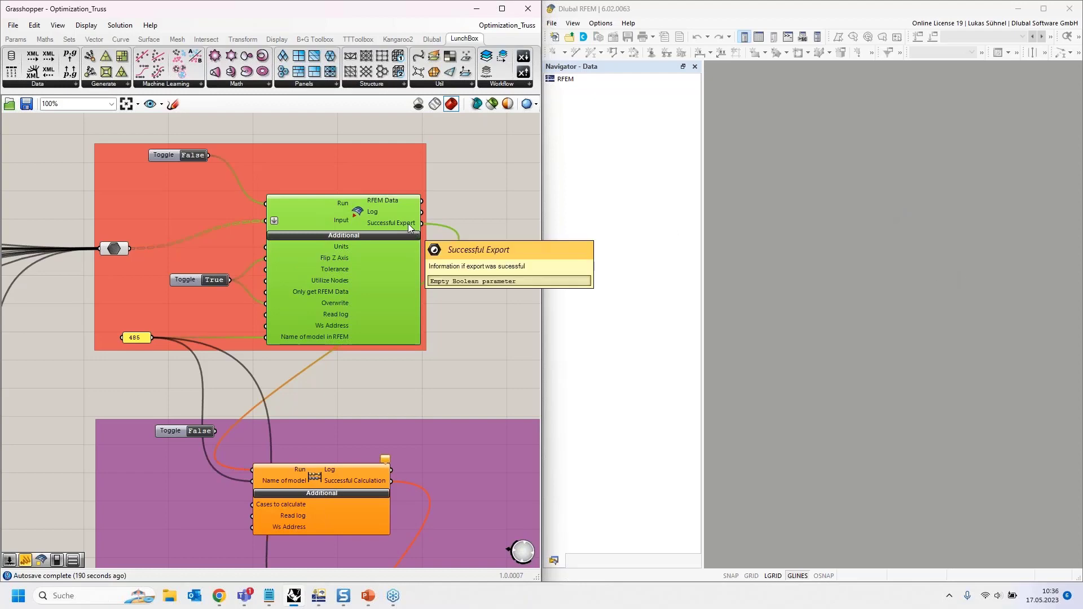
pyautogui.moveTo(478, 300); pyautogui.dragTo(458, 223, button='right')
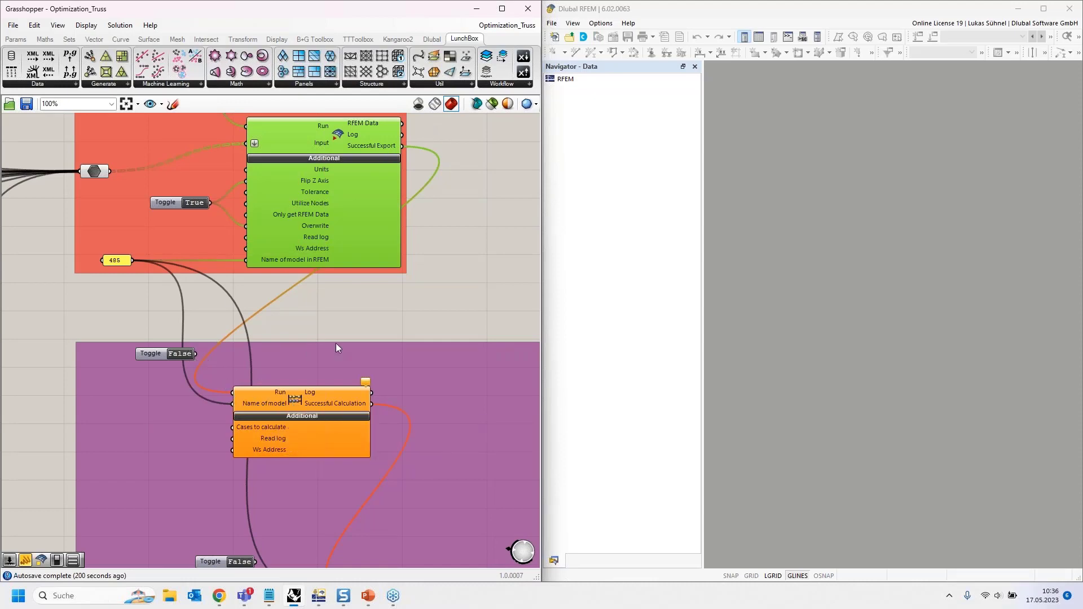
pyautogui.moveTo(351, 282); pyautogui.dragTo(345, 109, button='right')
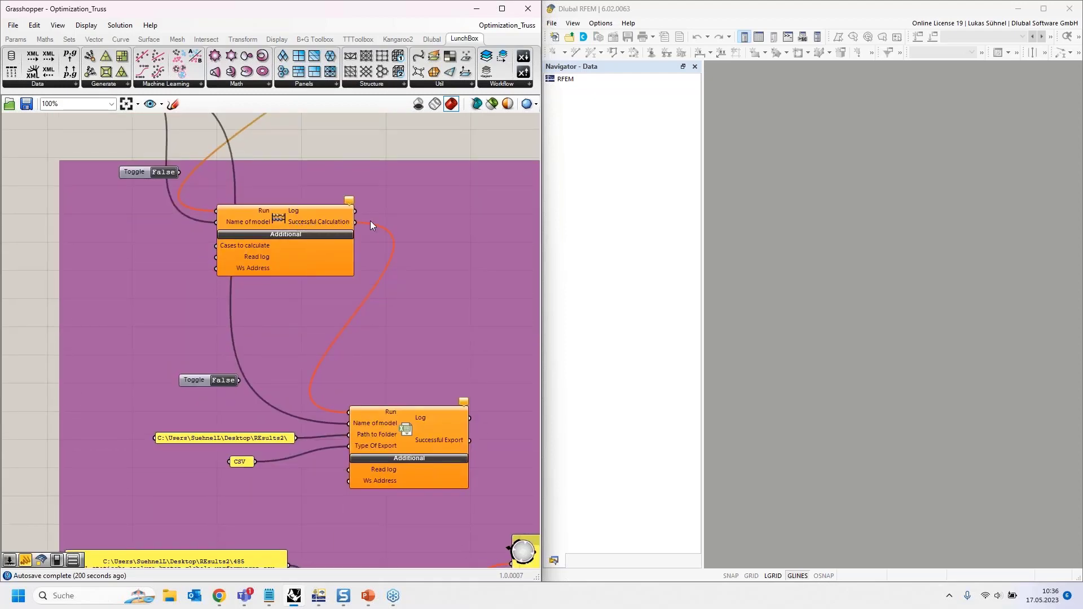
pyautogui.moveTo(445, 356); pyautogui.dragTo(398, 255, button='right')
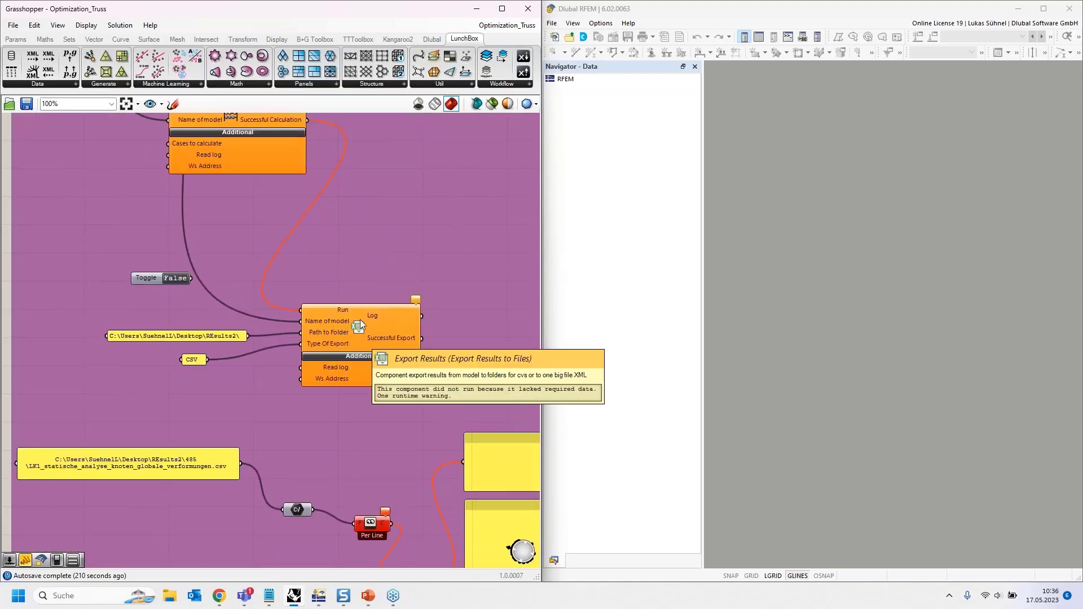
pyautogui.moveTo(365, 212); pyautogui.dragTo(468, 511, button='right')
pyautogui.moveTo(221, 313); pyautogui.dragTo(309, 314, button='right')
# - Replace the name panel's text 485 with File2 in Panel Properties
pyautogui.doubleClick(246, 276)
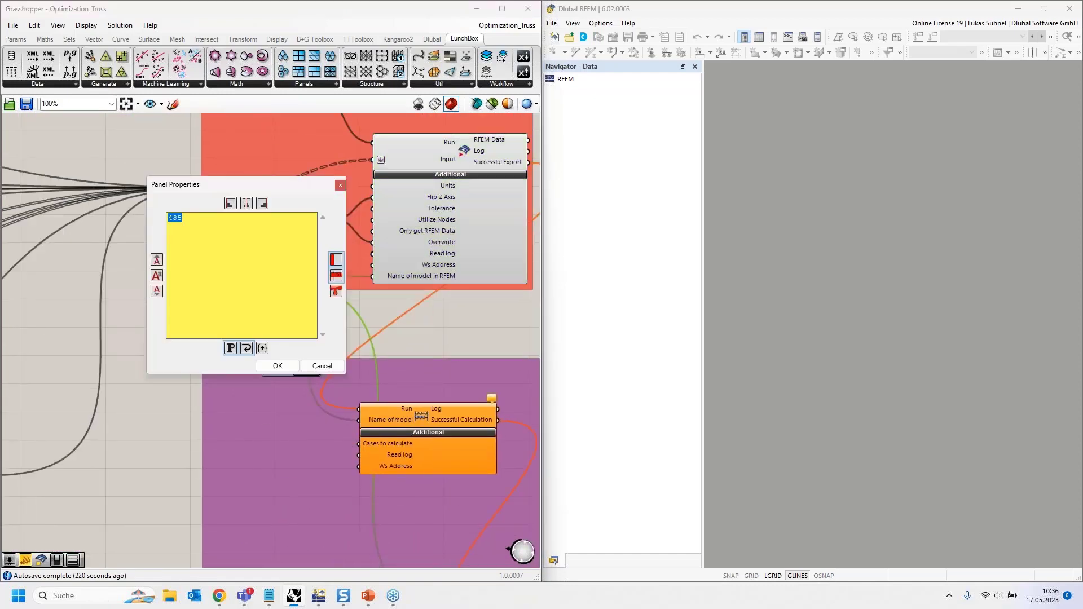
pyautogui.write('File2')
pyautogui.click(277, 365)
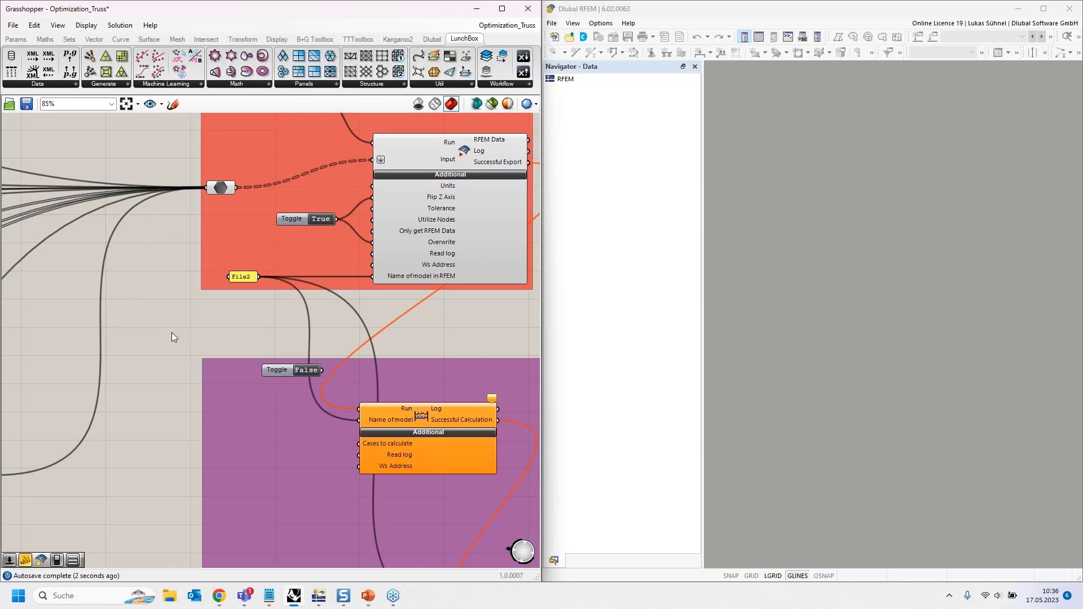
pyautogui.scroll(-5, 171, 333)
# - Bring the export group into view, then maximise RFEM showing the exported File2 truss
pyautogui.moveTo(162, 355); pyautogui.dragTo(150, 351, button='right')
pyautogui.scroll(5, 276, 249)
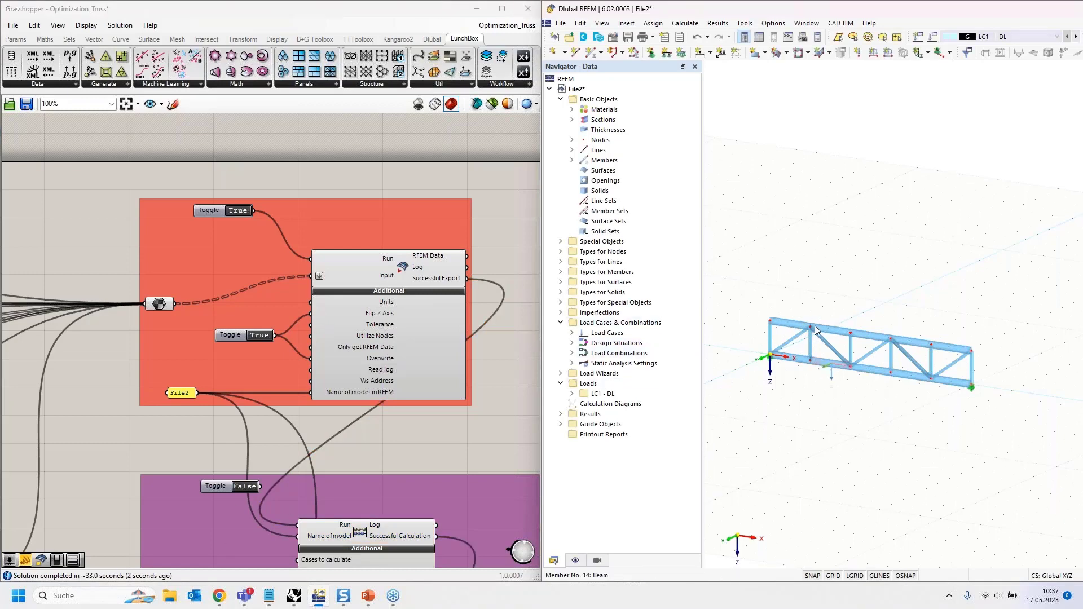
pyautogui.moveTo(980, 13); pyautogui.dragTo(846, 1)
pyautogui.click(501, 32)
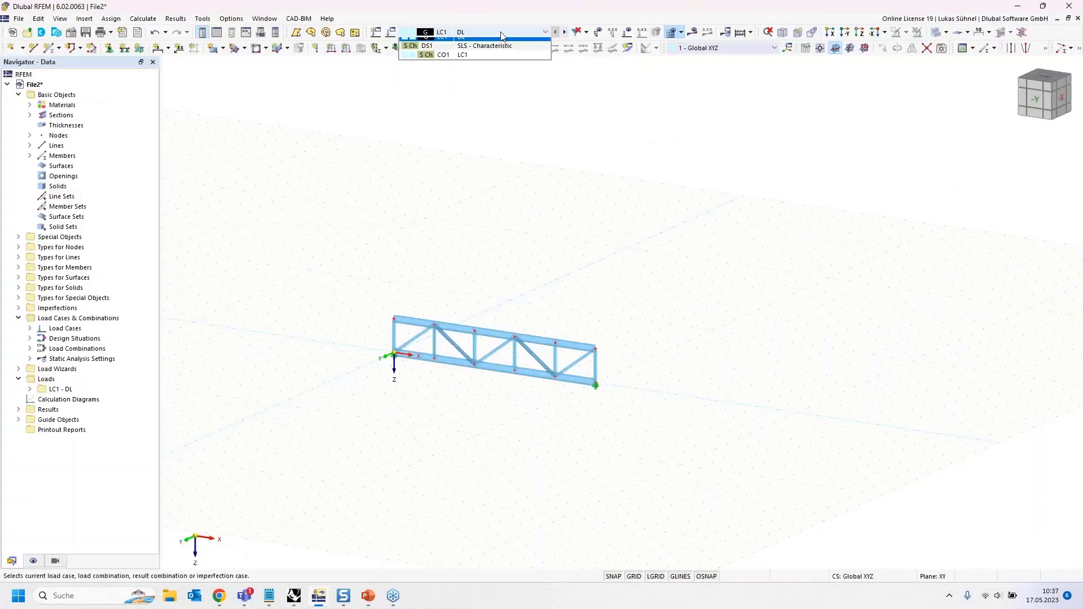
pyautogui.click(476, 61)
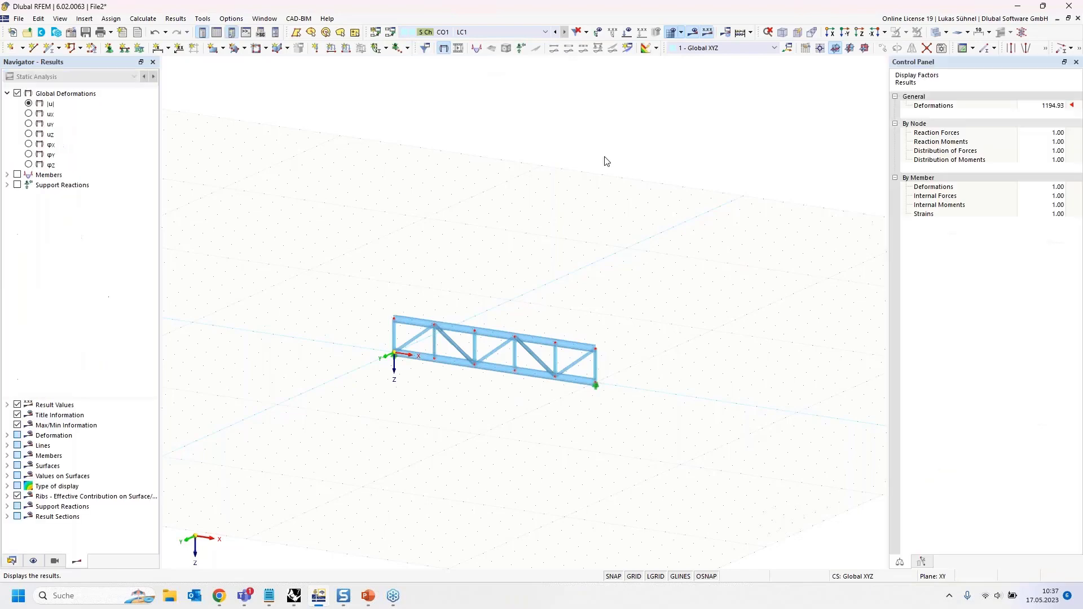
pyautogui.scroll(5, 389, 407)
pyautogui.moveTo(349, 363); pyautogui.dragTo(435, 361, button='middle')
pyautogui.keyDown('ctrl'); pyautogui.moveTo(434, 361); pyautogui.dragTo(503, 354, button='middle'); pyautogui.keyUp('ctrl')
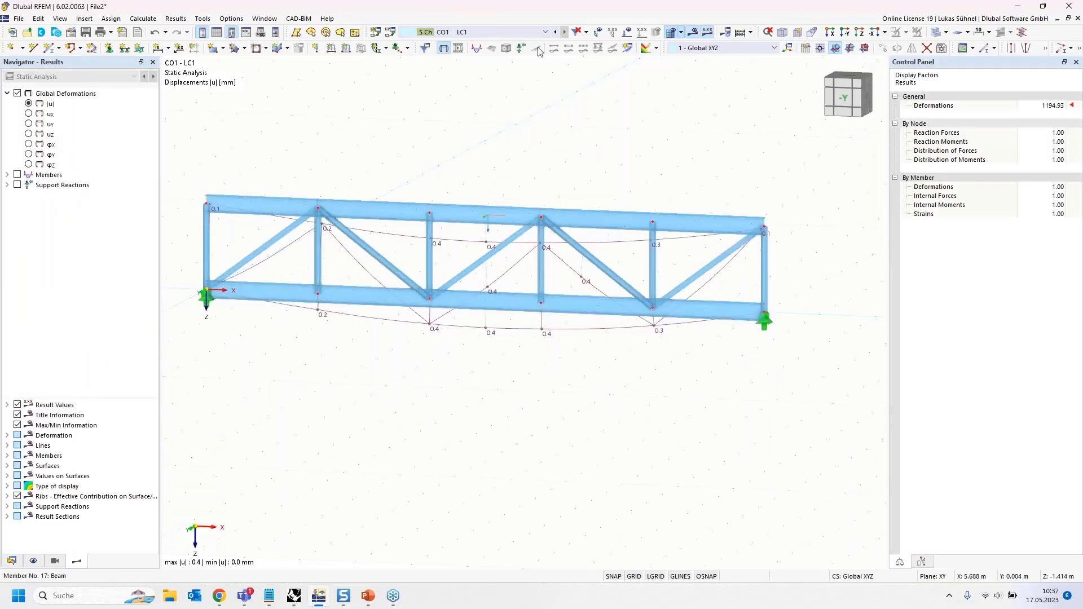
pyautogui.doubleClick(510, 12)
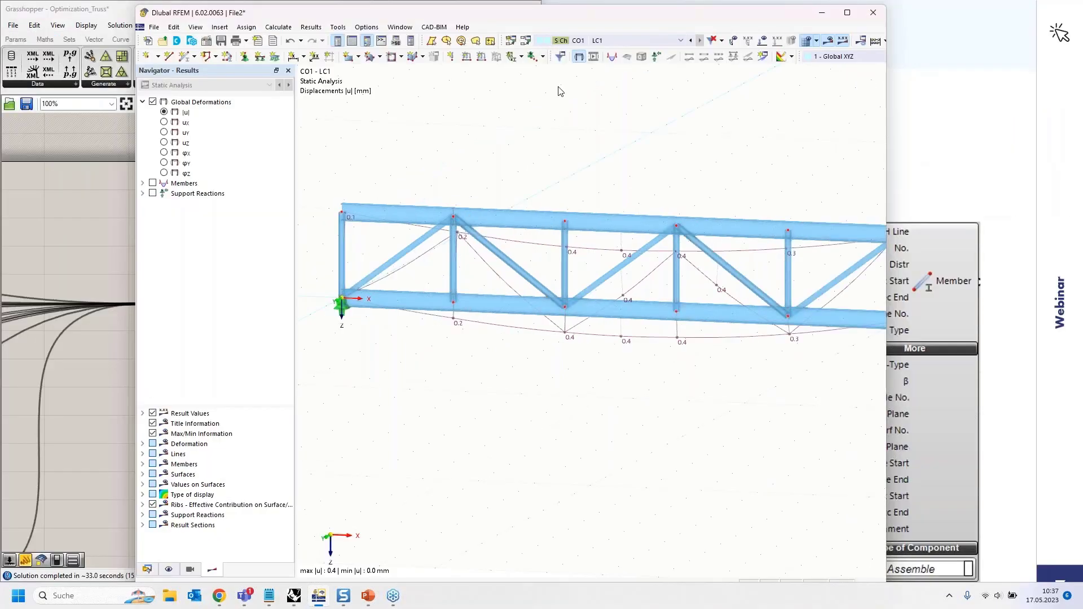
pyautogui.press('super+Right')
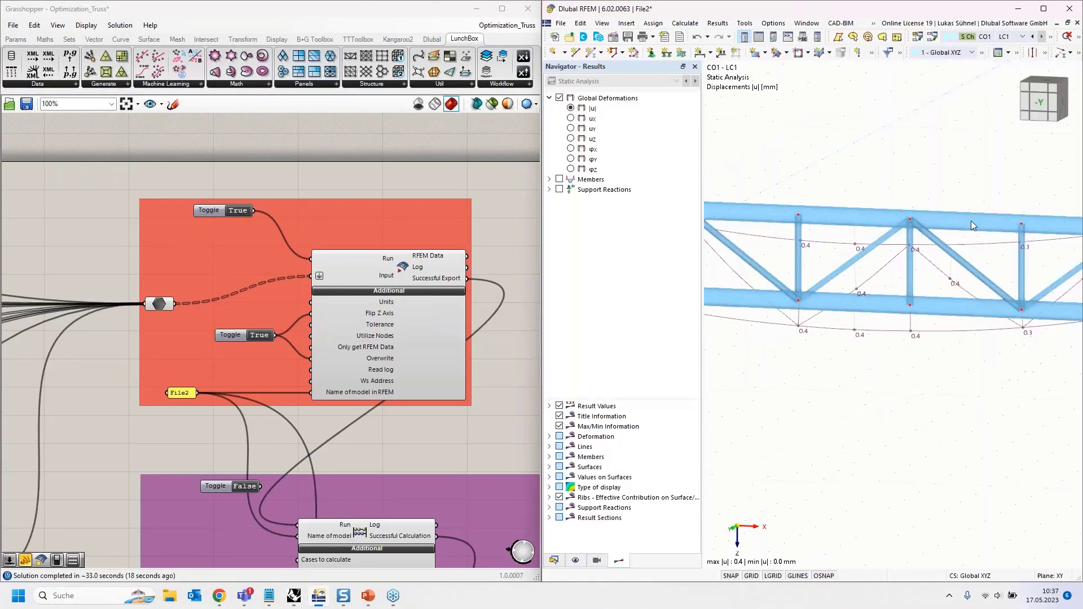
pyautogui.scroll(-5, 933, 363)
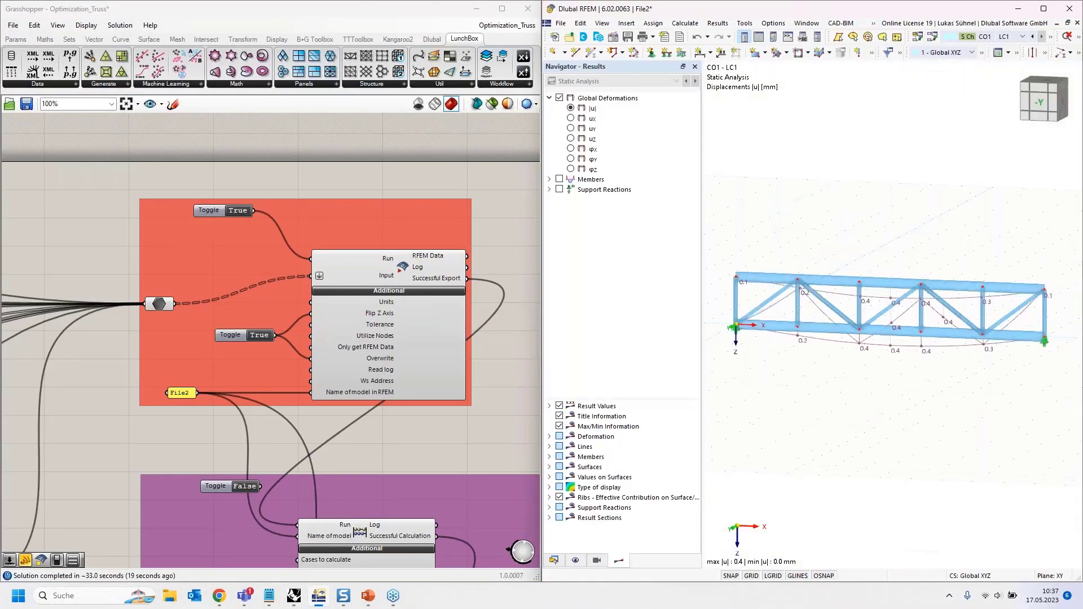
pyautogui.click(171, 598)
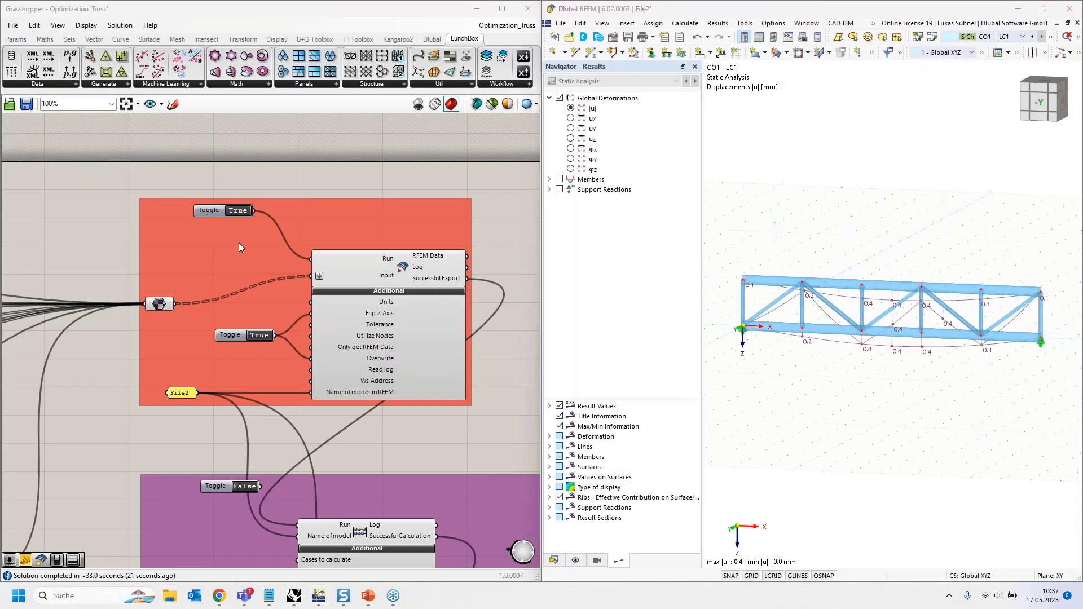
pyautogui.moveTo(648, 155); pyautogui.dragTo(0, 226)
# - Open the File2 folder in REsults2 and launch CO1_static_analysis_nodes_global_deformations.csv in Excel
pyautogui.moveTo(0, 282); pyautogui.dragTo(478, 1)
pyautogui.click(161, 116)
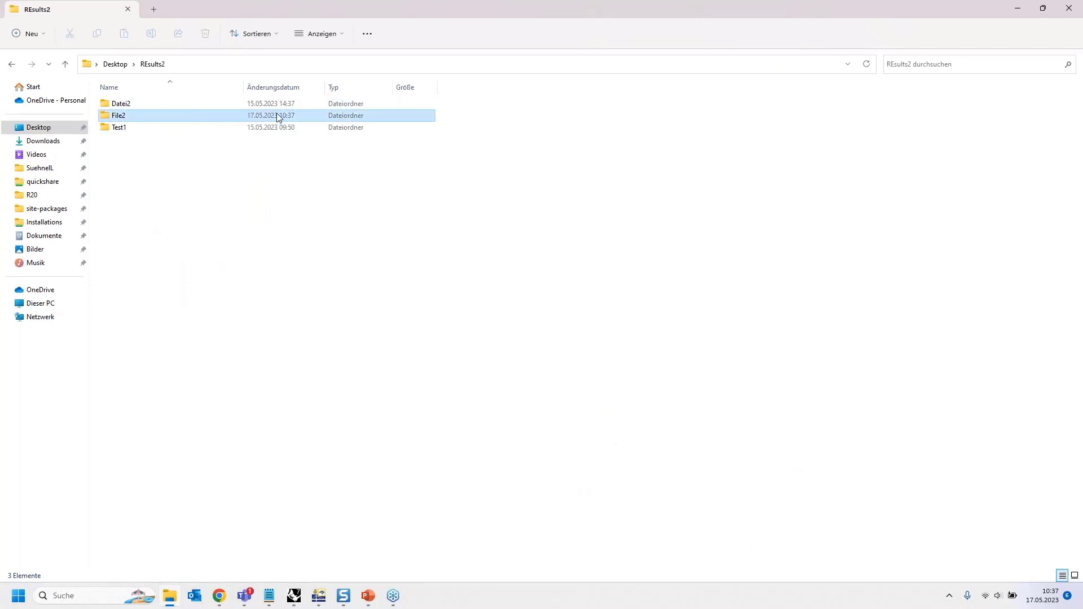
pyautogui.doubleClick(165, 115)
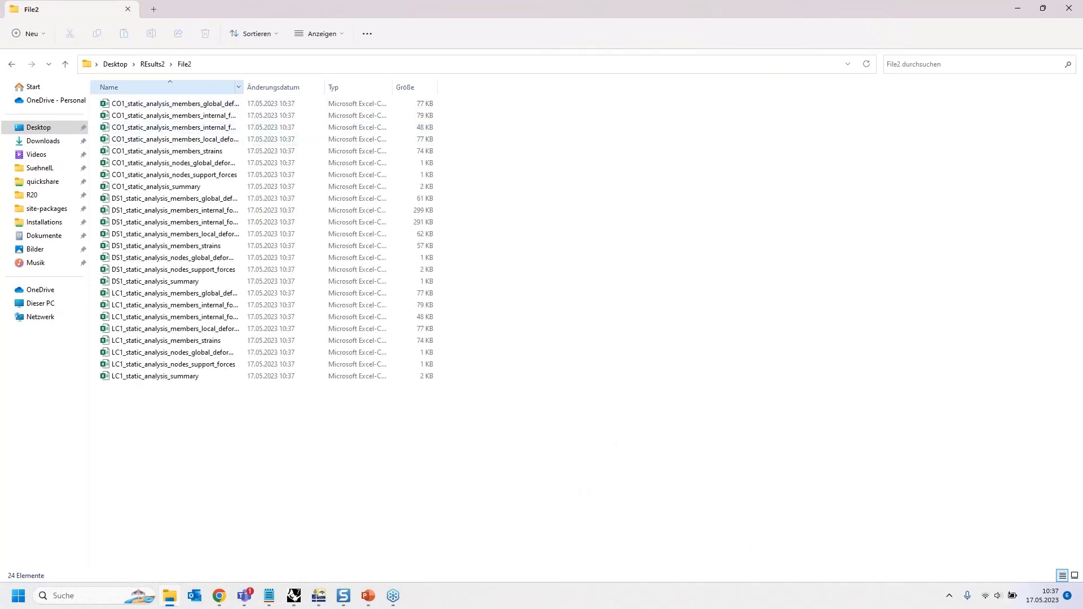
pyautogui.moveTo(243, 86); pyautogui.dragTo(346, 87)
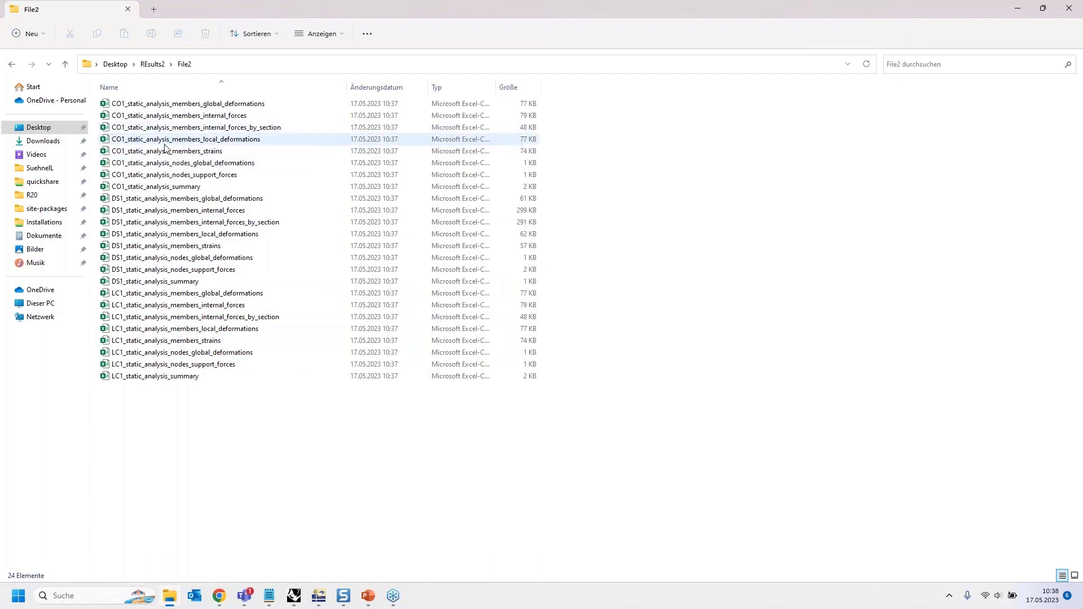
pyautogui.doubleClick(182, 164)
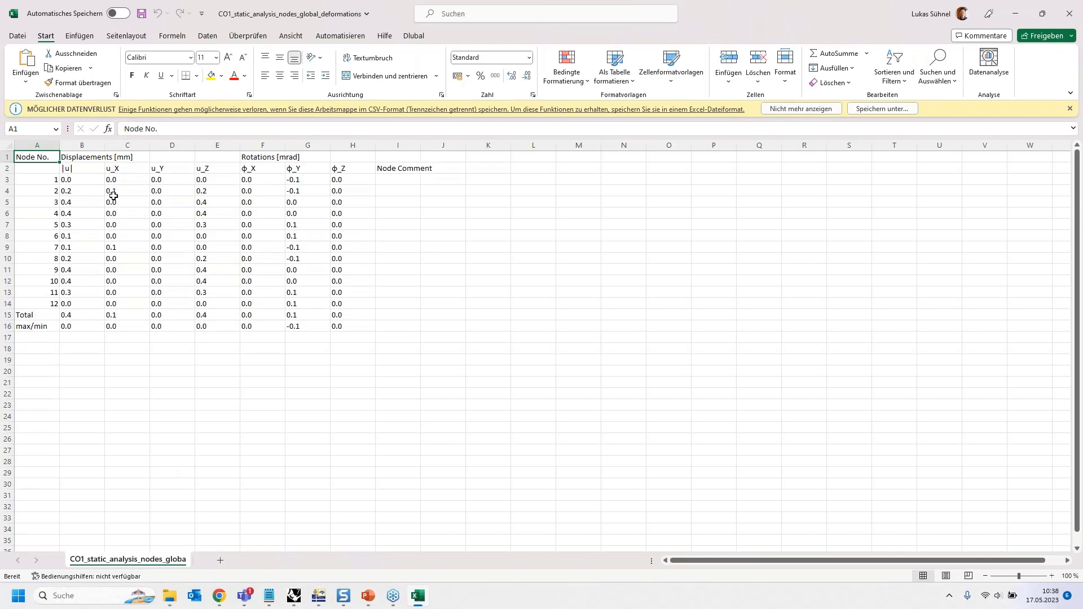
# - Review node |u| displacements, read Total |u| 0.4 mm in B15, then close Excel
pyautogui.moveTo(35, 160); pyautogui.dragTo(437, 170)
pyautogui.click(68, 170)
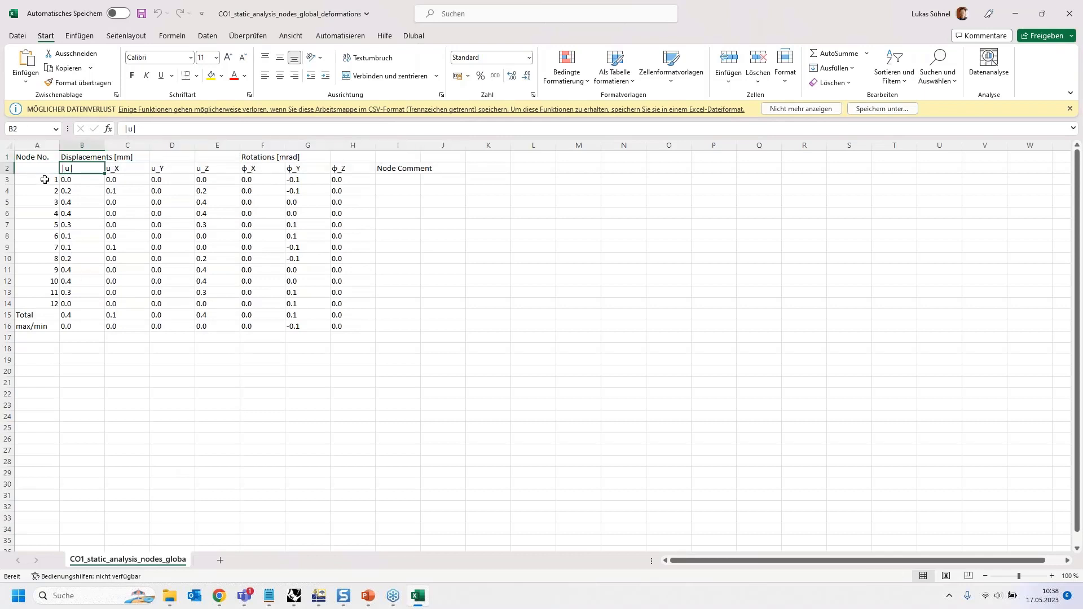
pyautogui.moveTo(38, 164); pyautogui.dragTo(22, 309)
pyautogui.moveTo(79, 180); pyautogui.dragTo(356, 327)
pyautogui.click(77, 314)
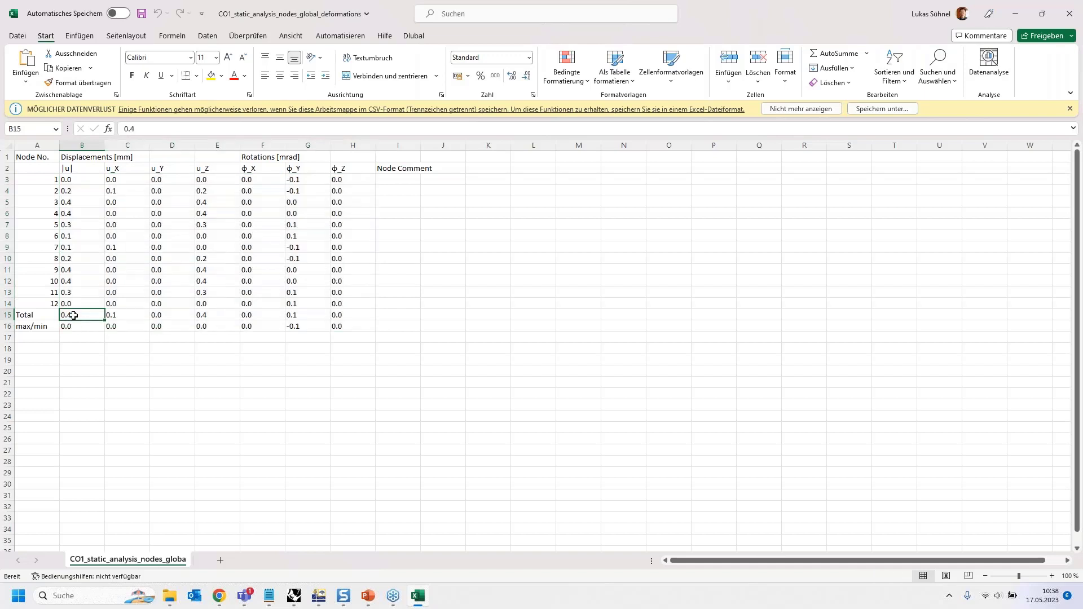
pyautogui.click(1070, 14)
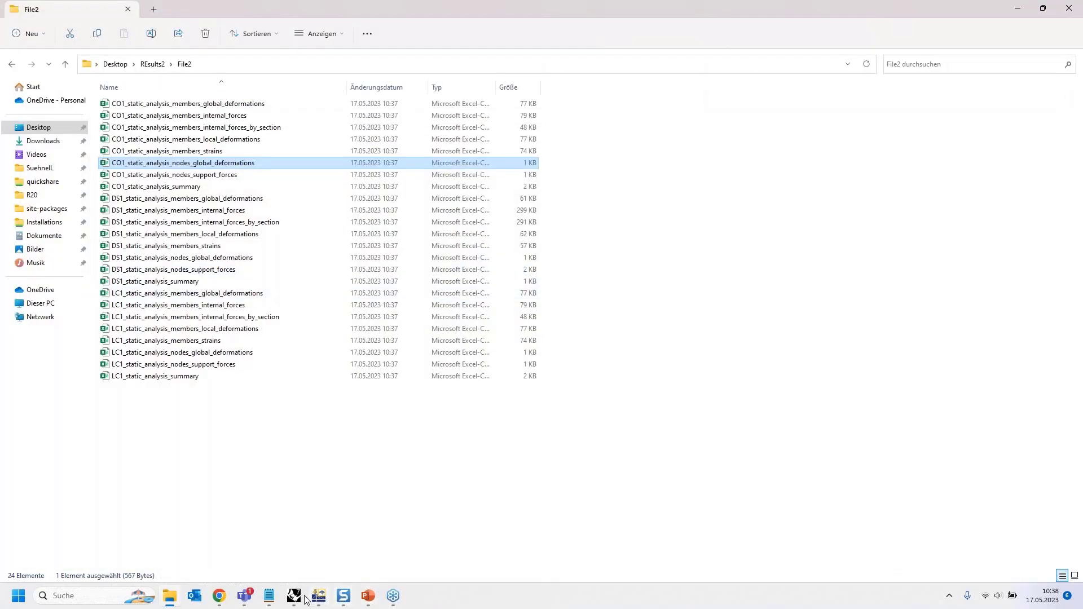
# - Switch from RFEM back to Grasshopper and zoom to Export Results and the file-path panel
pyautogui.click(319, 597)
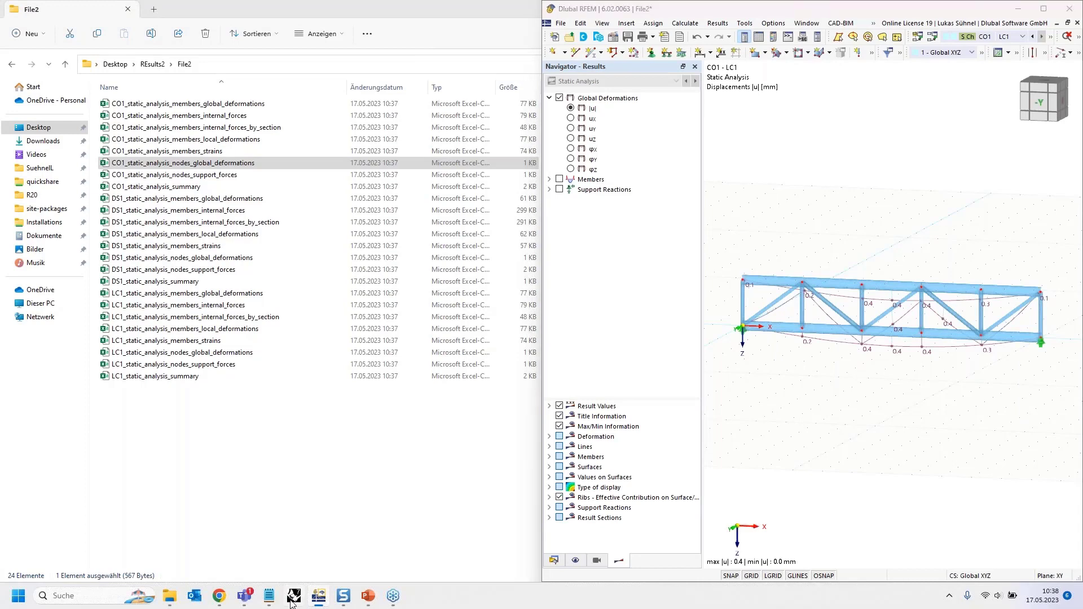
pyautogui.click(293, 597)
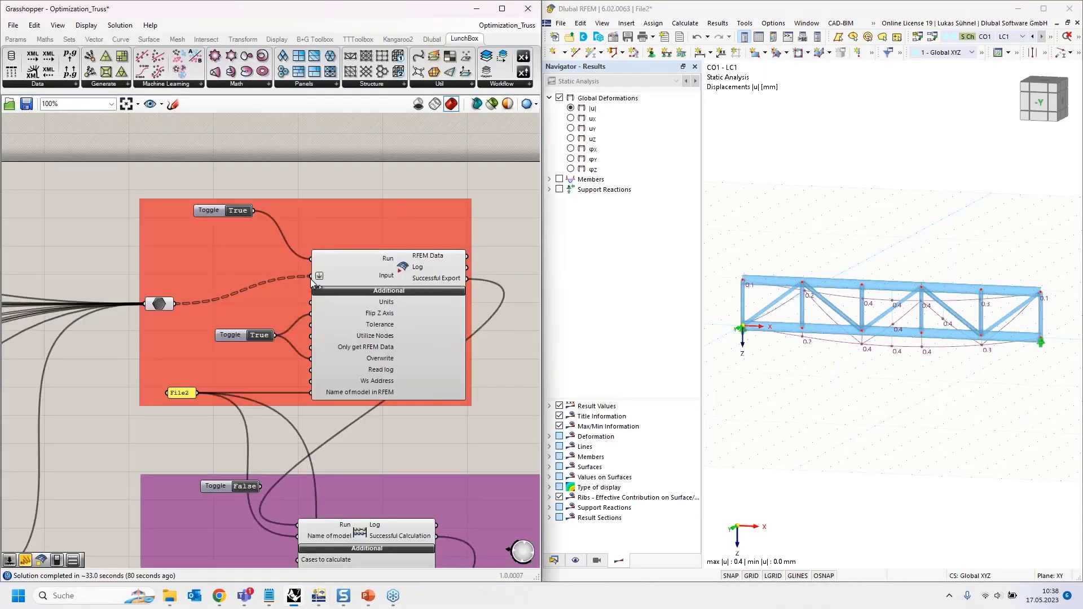
pyautogui.scroll(-3, 233, 174)
pyautogui.scroll(-5, 233, 174)
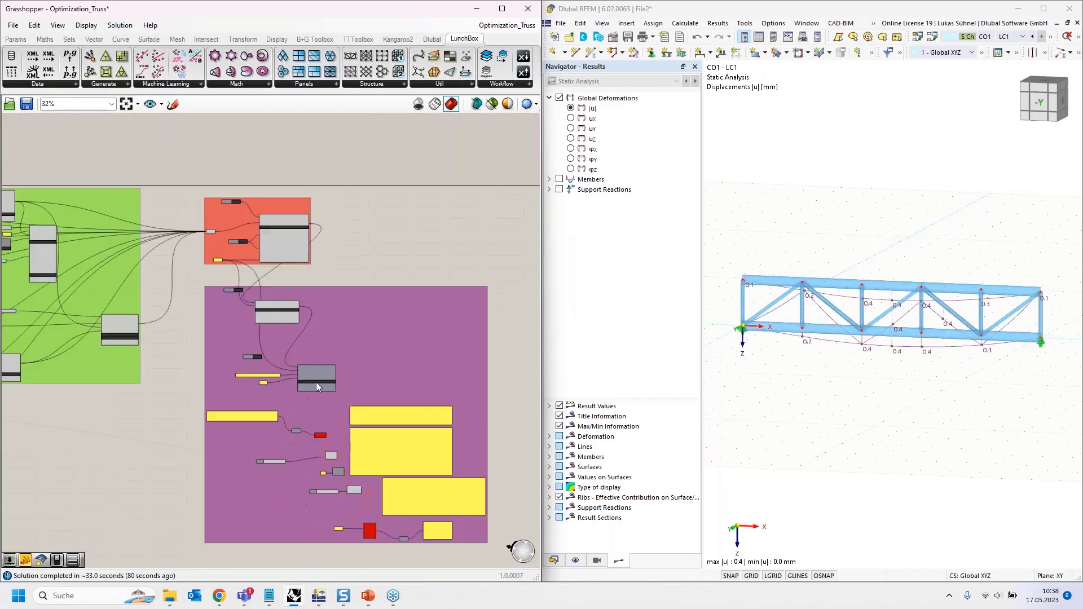
pyautogui.scroll(4, 259, 430)
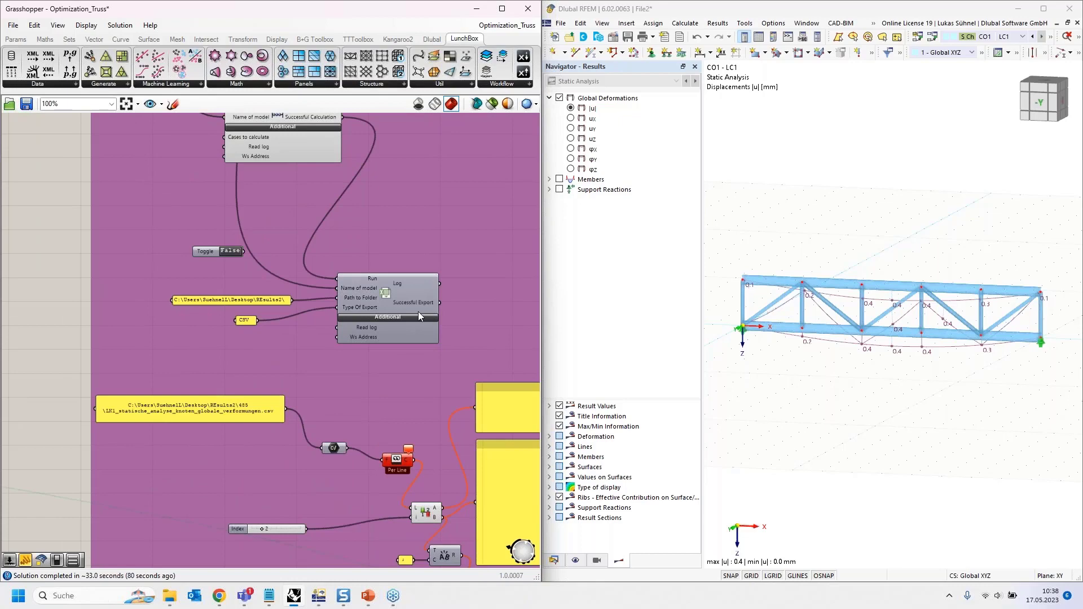
pyautogui.scroll(2, 418, 312)
pyautogui.scroll(-2, 222, 147)
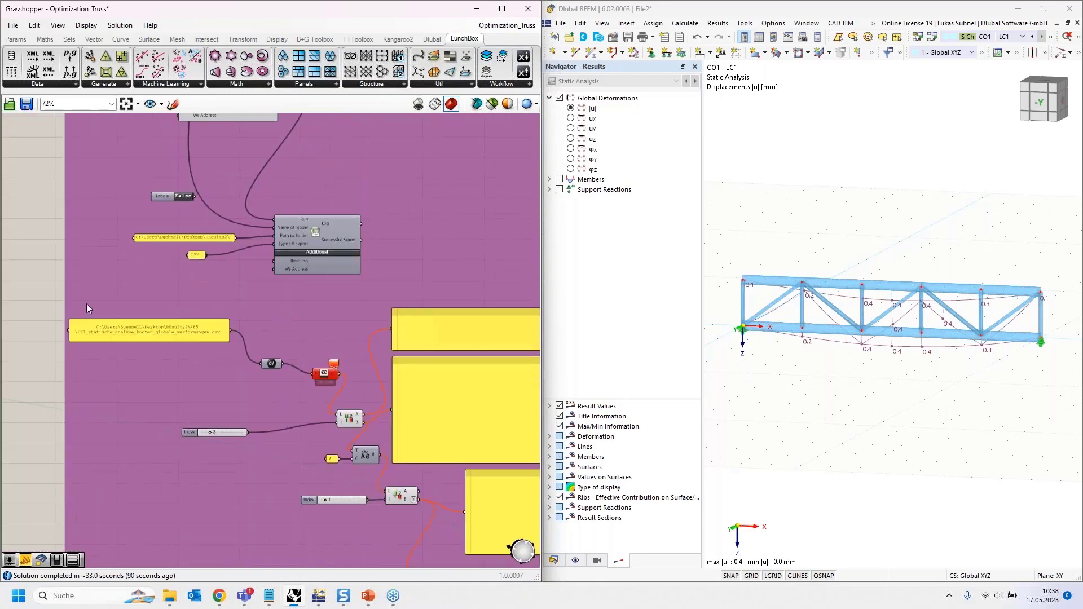
# - Copy the CO1_static_analysis_nodes_global_deformations file name from File Explorer for the path panel
pyautogui.doubleClick(167, 334)
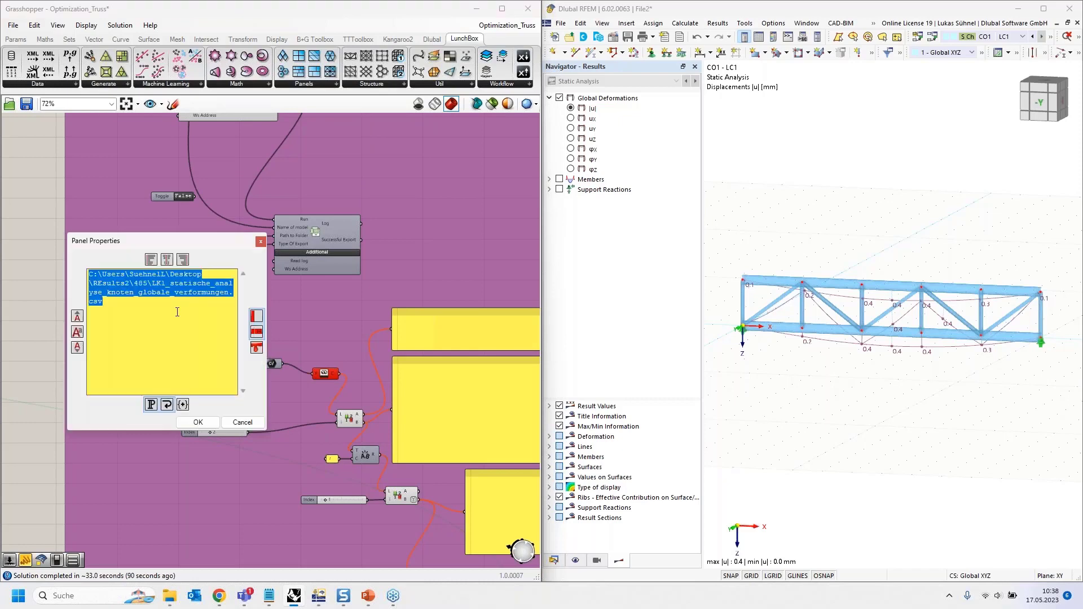
pyautogui.click(177, 312)
pyautogui.click(168, 599)
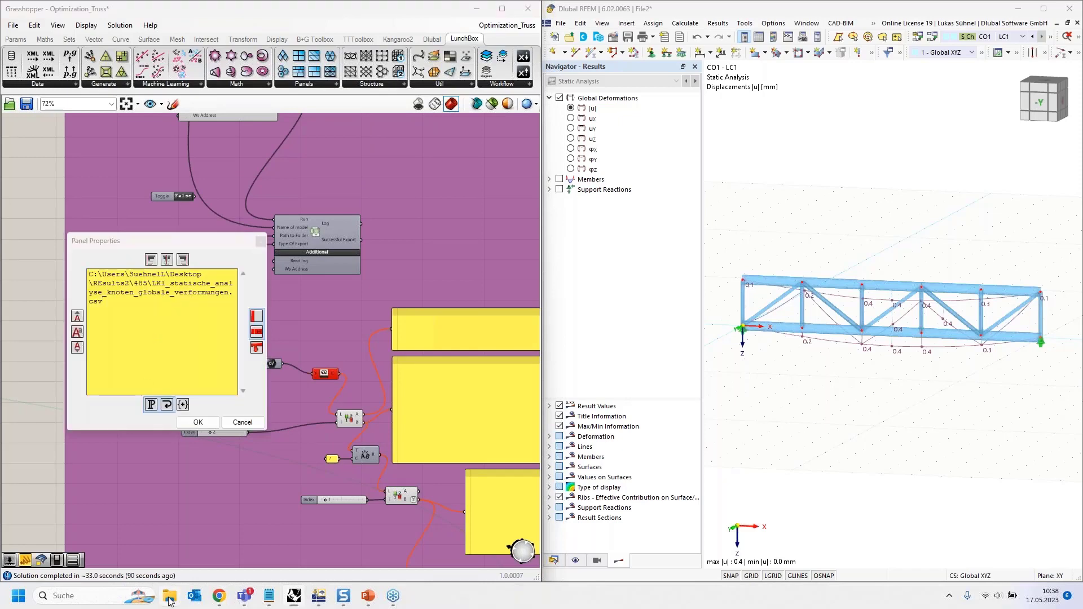
pyautogui.click(200, 164)
pyautogui.hotkey('ctrl', 'c')
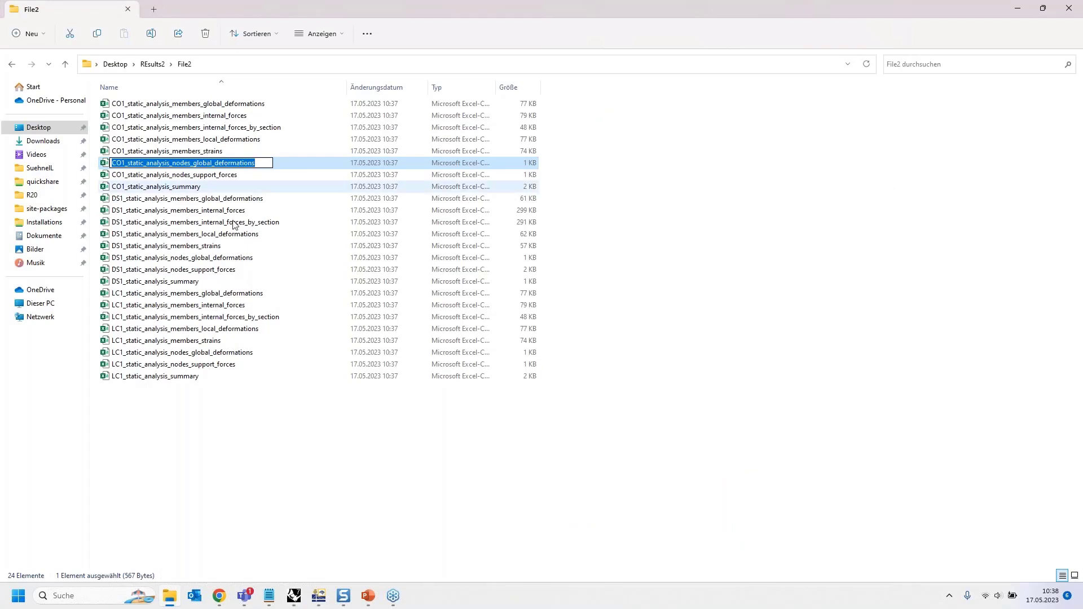
pyautogui.click(294, 596)
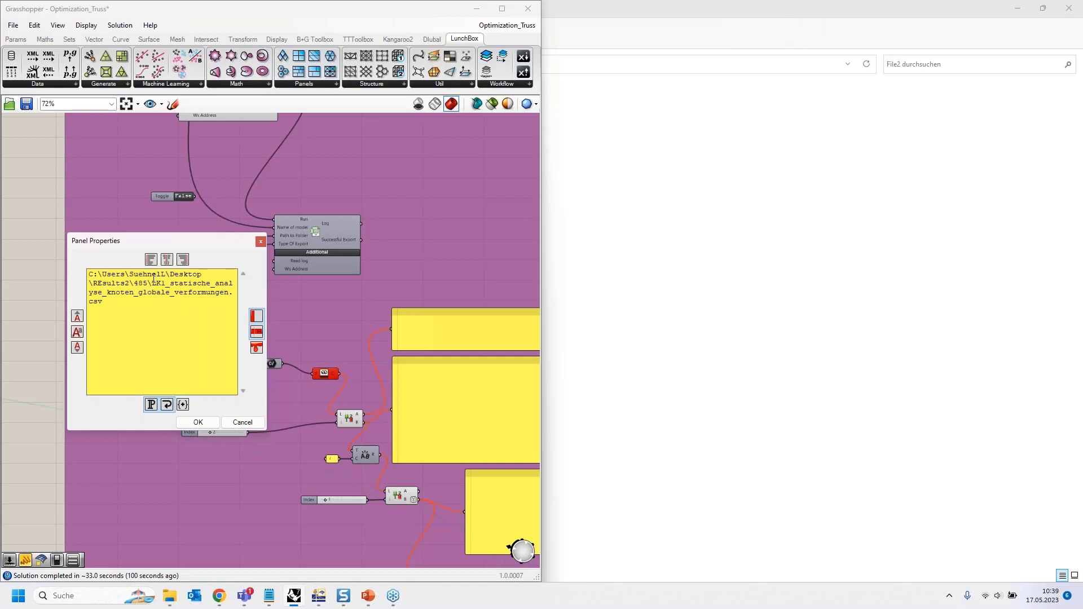
# - Replace the old file name in the path, change folder 485 to File2, and confirm
pyautogui.moveTo(152, 283); pyautogui.dragTo(168, 306)
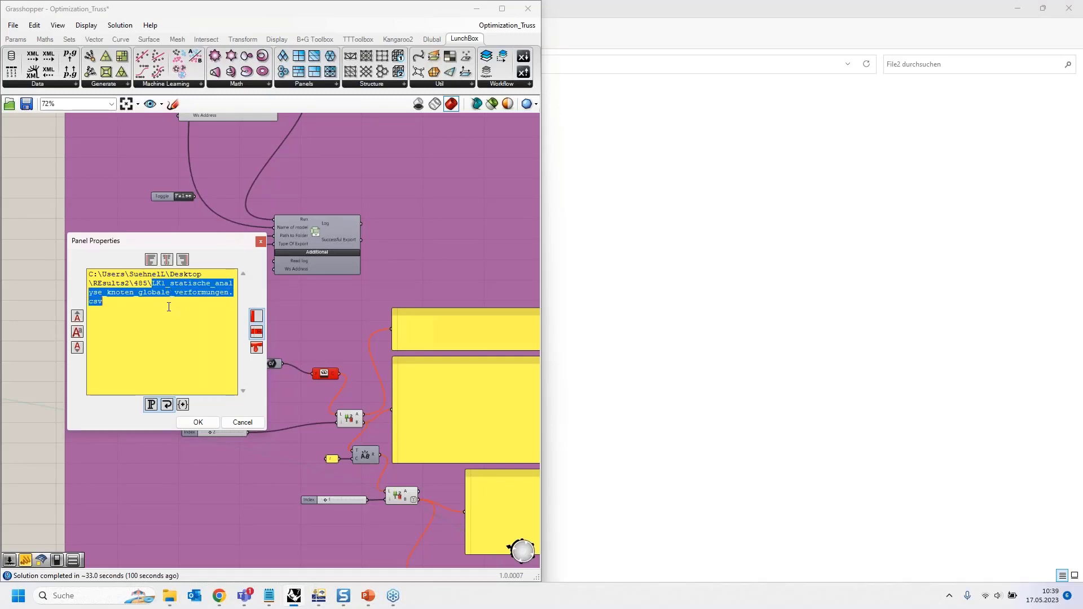
pyautogui.hotkey('ctrl', 'v')
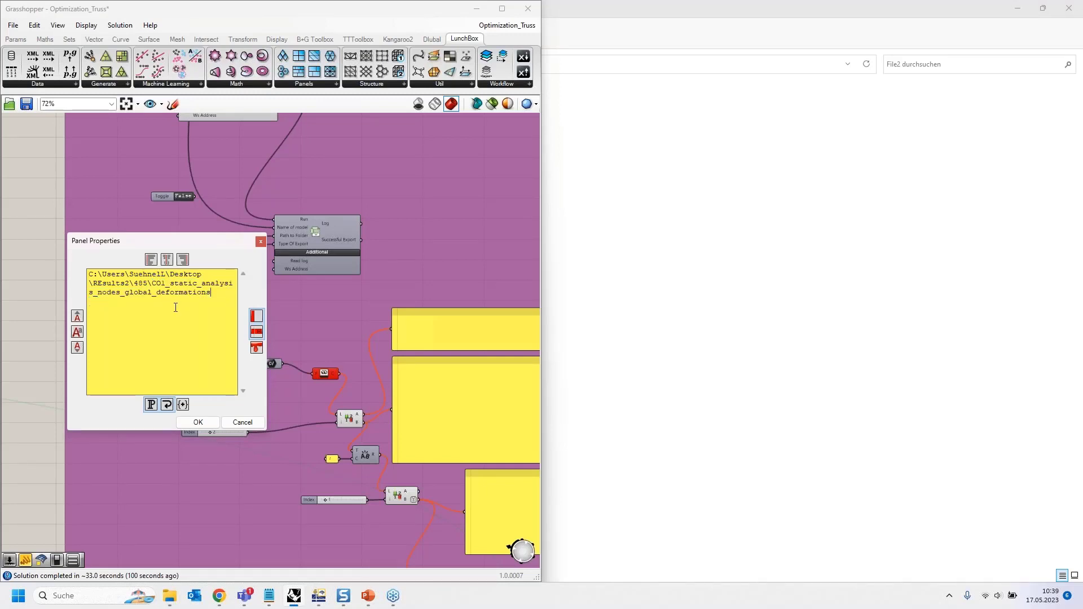
pyautogui.write('.csv')
pyautogui.doubleClick(136, 282)
pyautogui.write('File2')
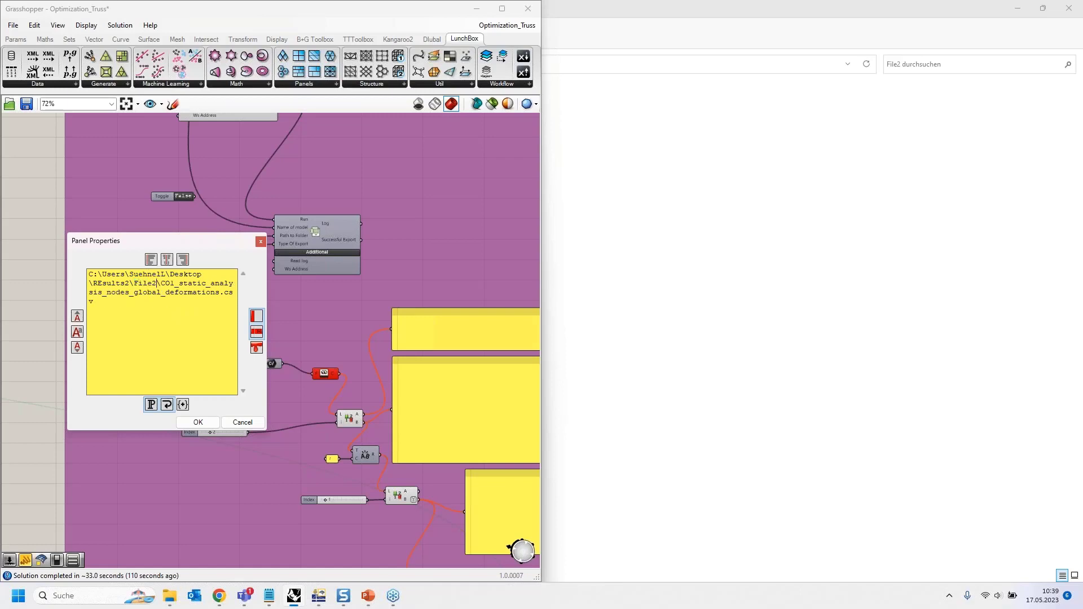
pyautogui.click(211, 422)
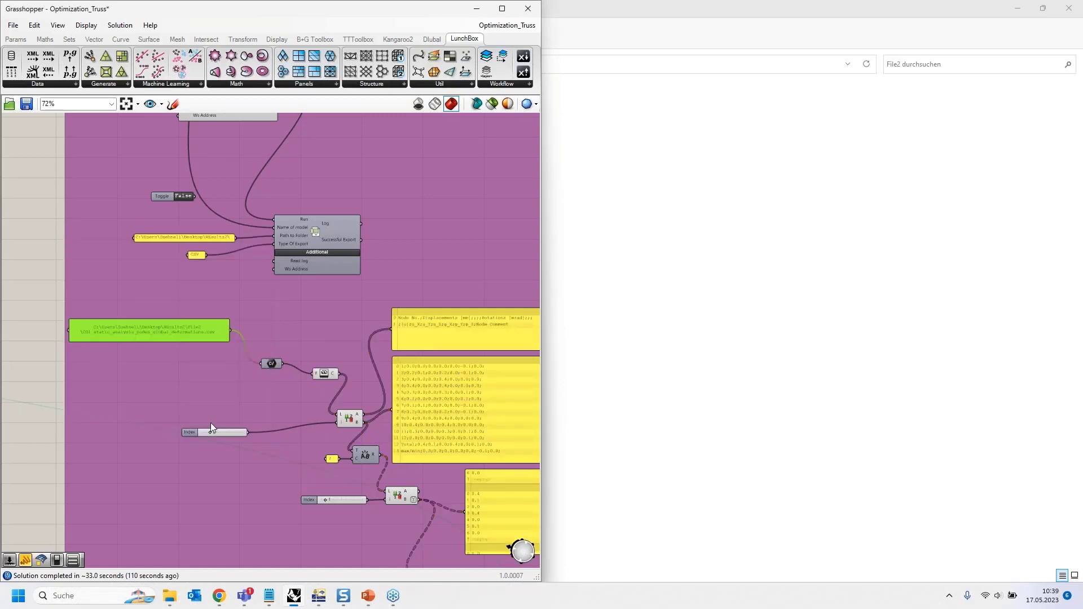
pyautogui.click(79, 296)
# - Pan to the file reader and place a new Panel from Params > Input
pyautogui.scroll(2, 232, 393)
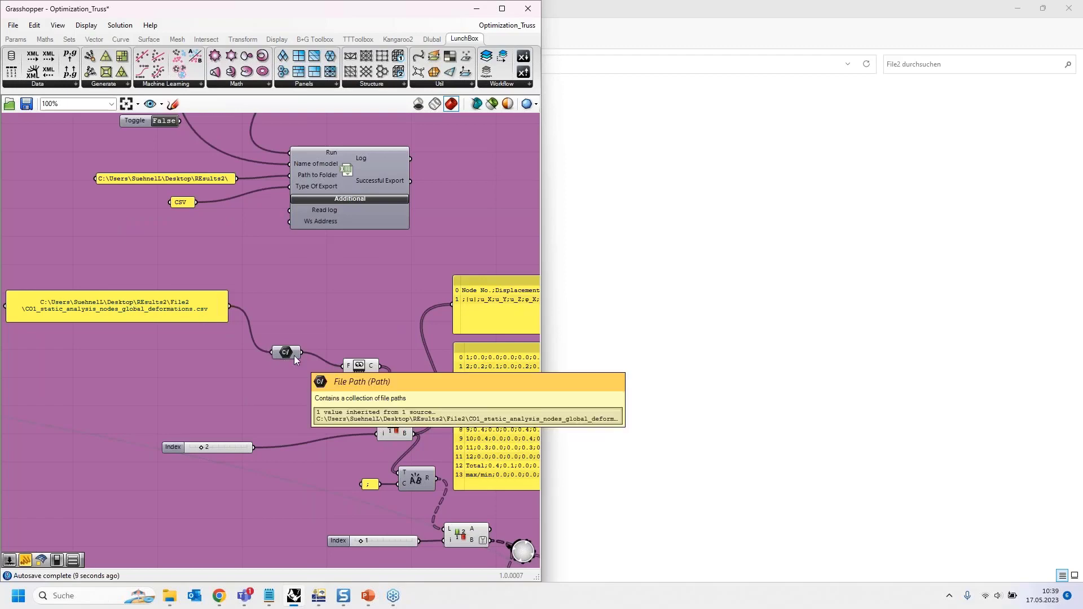
pyautogui.moveTo(322, 379); pyautogui.dragTo(212, 329, button='right')
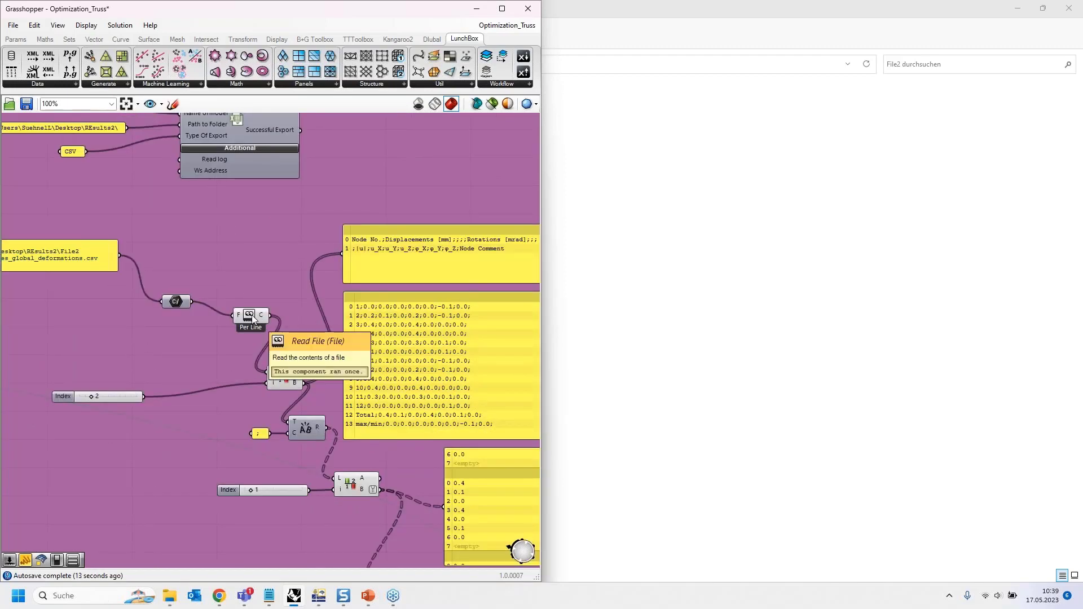
pyautogui.moveTo(281, 269); pyautogui.dragTo(207, 341, button='right')
pyautogui.scroll(-2, 207, 341)
pyautogui.click(17, 39)
pyautogui.moveTo(158, 72); pyautogui.dragTo(295, 190)
# - Wire Read File's C output into the panel and enlarge it to show every CSV line
pyautogui.moveTo(198, 377); pyautogui.dragTo(268, 190)
pyautogui.moveTo(200, 372); pyautogui.dragTo(265, 188)
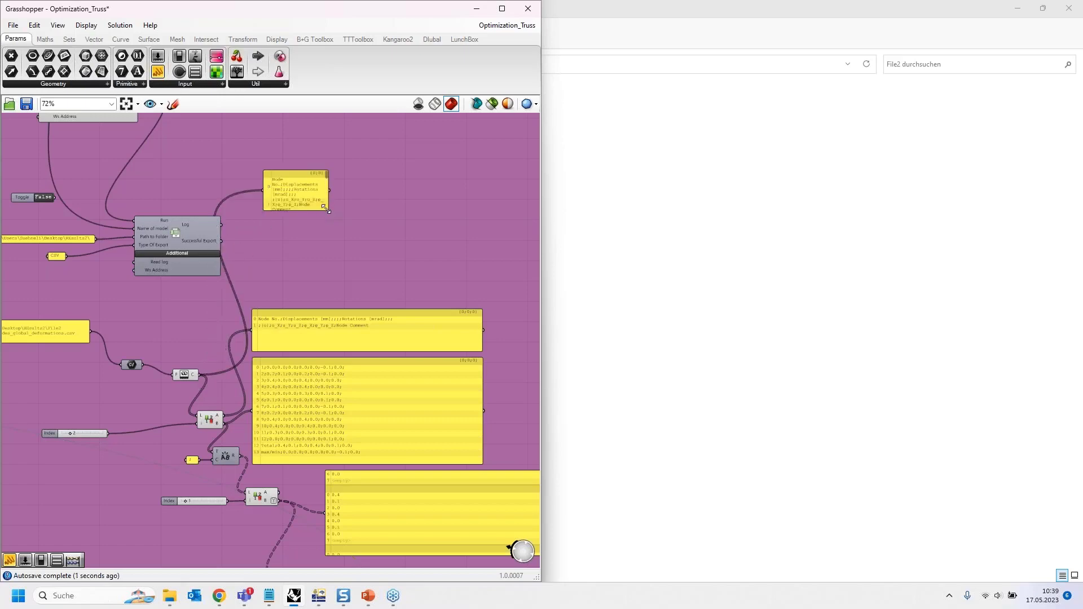
pyautogui.moveTo(329, 211); pyautogui.dragTo(542, 291)
pyautogui.moveTo(438, 235); pyautogui.dragTo(324, 181)
pyautogui.scroll(3, 324, 181)
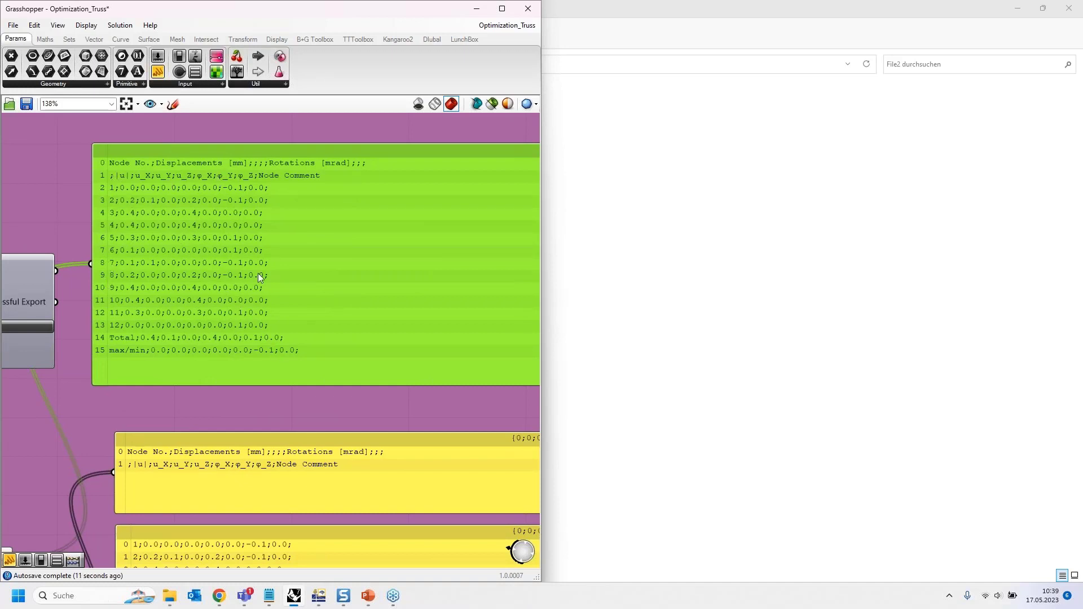
pyautogui.scroll(-1, 256, 232)
pyautogui.scroll(3, 248, 214)
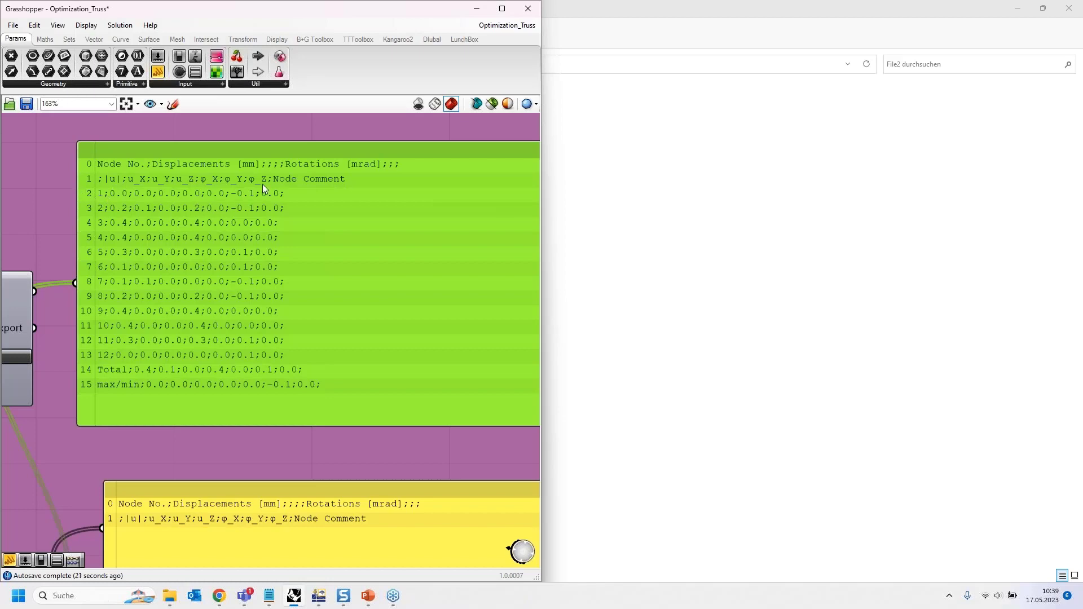
pyautogui.scroll(-2, 262, 184)
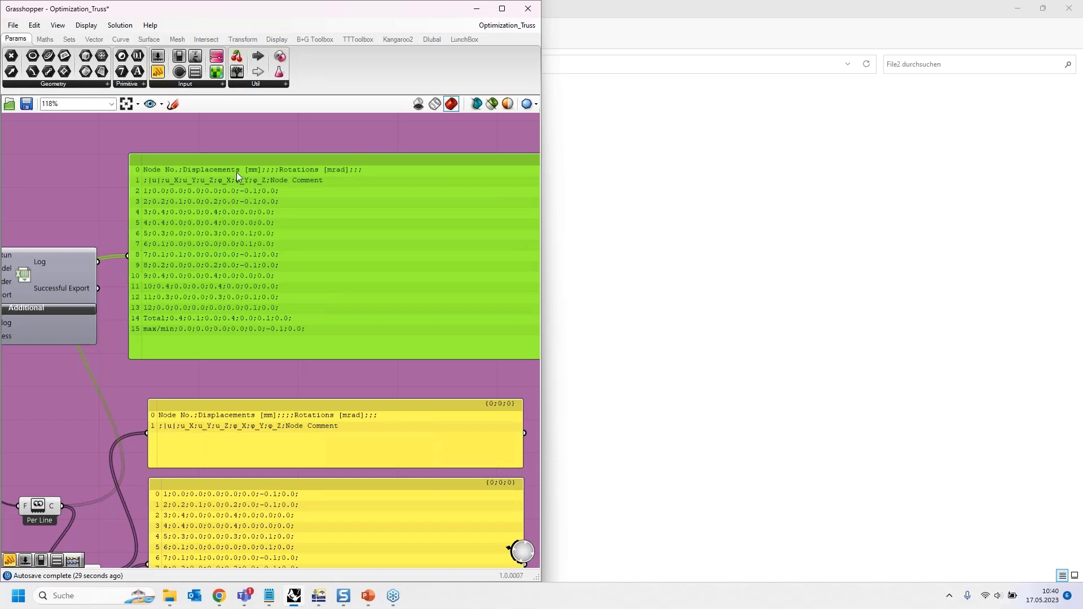
# - Delete the temporary content preview panel and the CSV header panel
pyautogui.press('Delete')
pyautogui.scroll(-3, 249, 137)
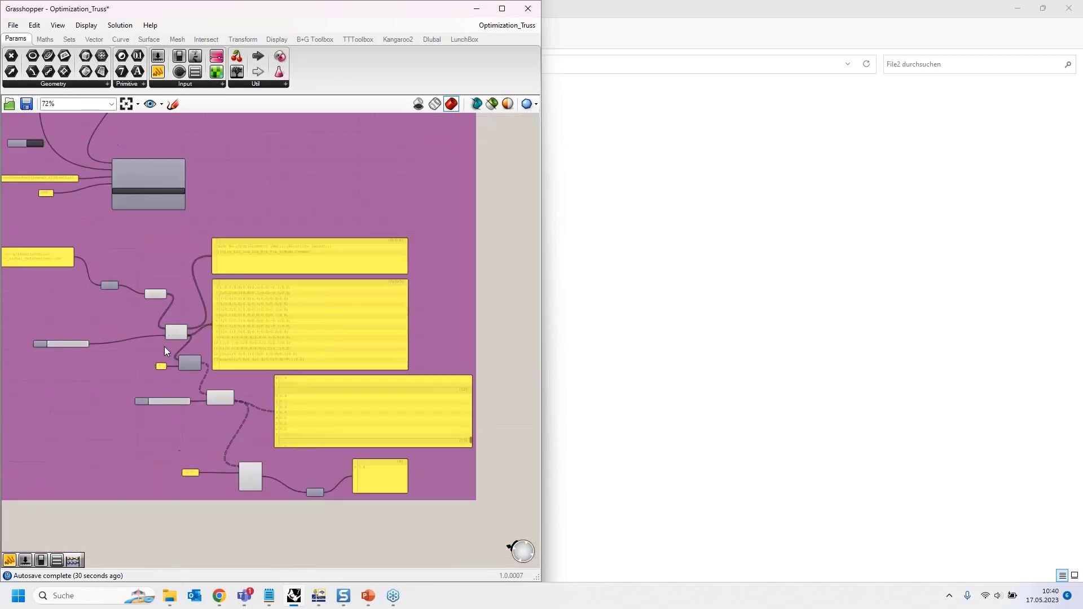
pyautogui.scroll(3, 164, 346)
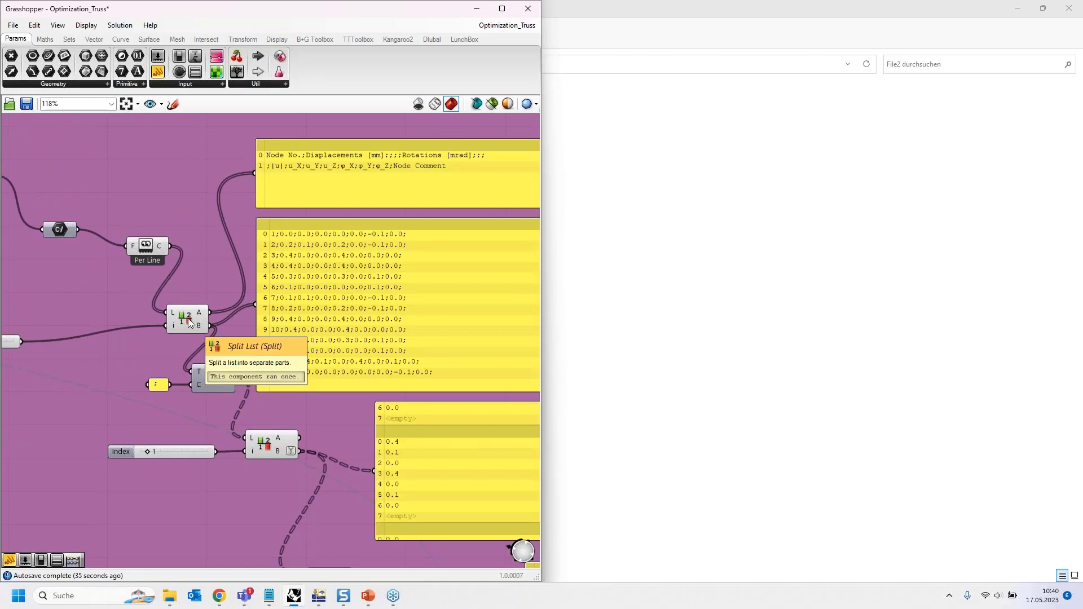
pyautogui.scroll(-1, 121, 292)
pyautogui.moveTo(99, 290); pyautogui.dragTo(191, 267, button='right')
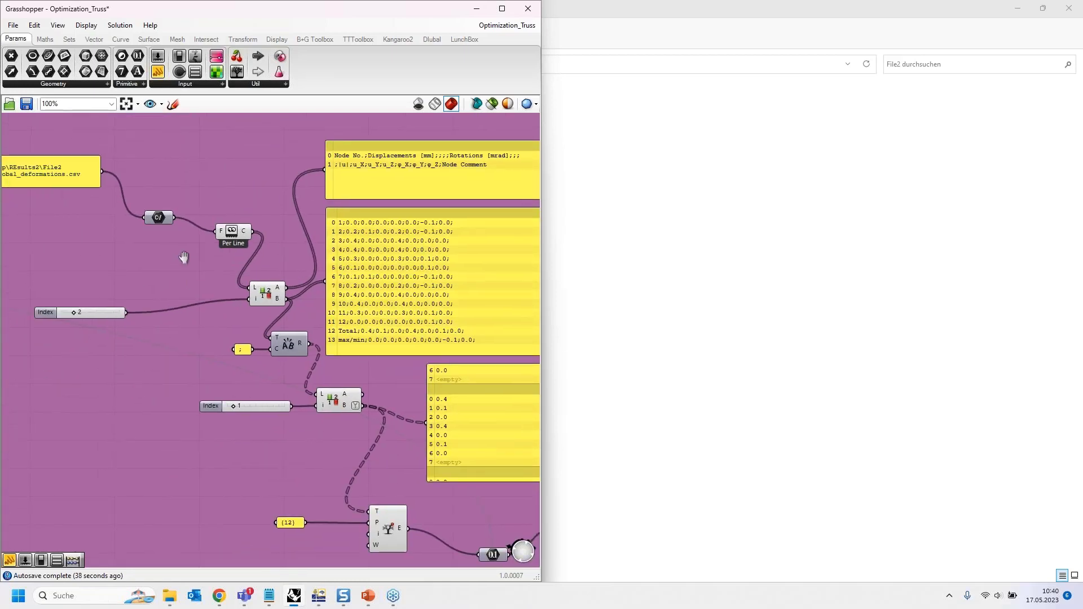
pyautogui.moveTo(349, 156); pyautogui.dragTo(215, 168, button='right')
pyautogui.click(217, 174)
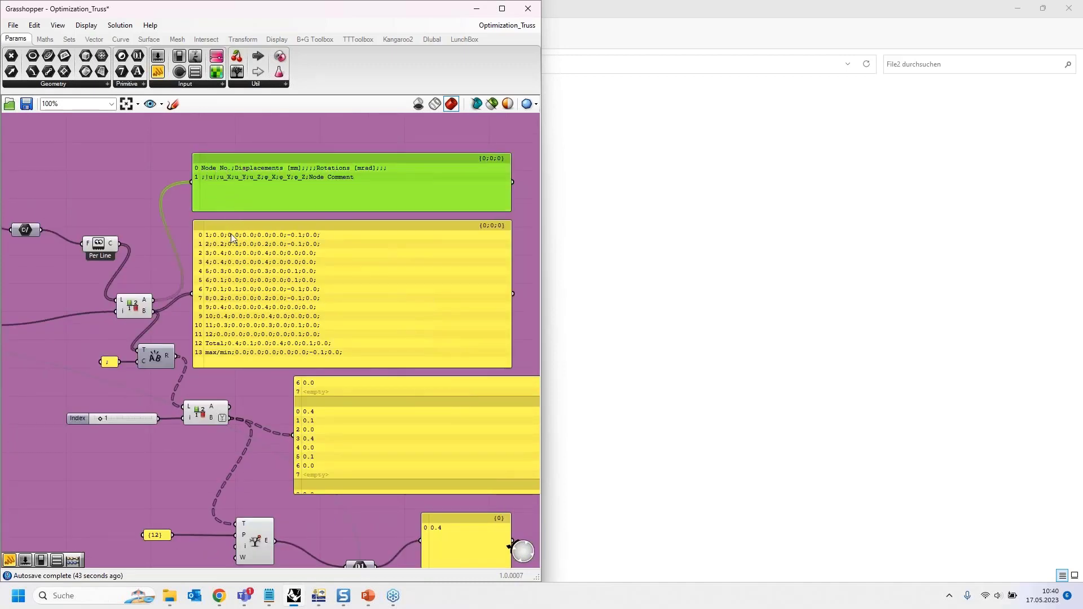
pyautogui.press('Delete')
# - Wire Text Split R into the row panel to check values, then delete that panel
pyautogui.scroll(5, 171, 371)
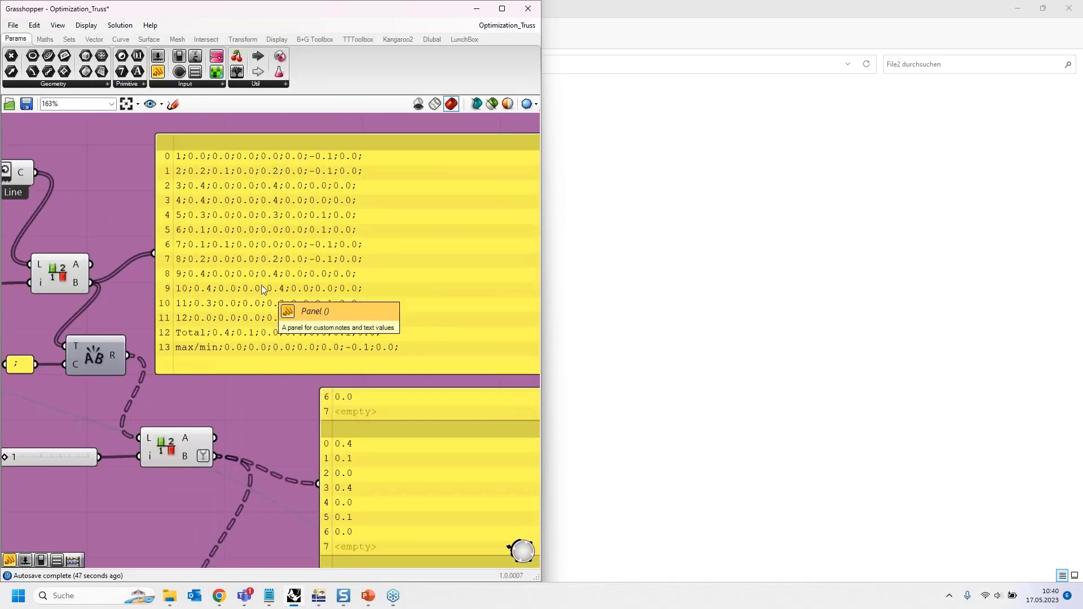
pyautogui.scroll(-1, 266, 209)
pyautogui.scroll(-1, 266, 209)
pyautogui.moveTo(137, 325); pyautogui.dragTo(144, 259, button='right')
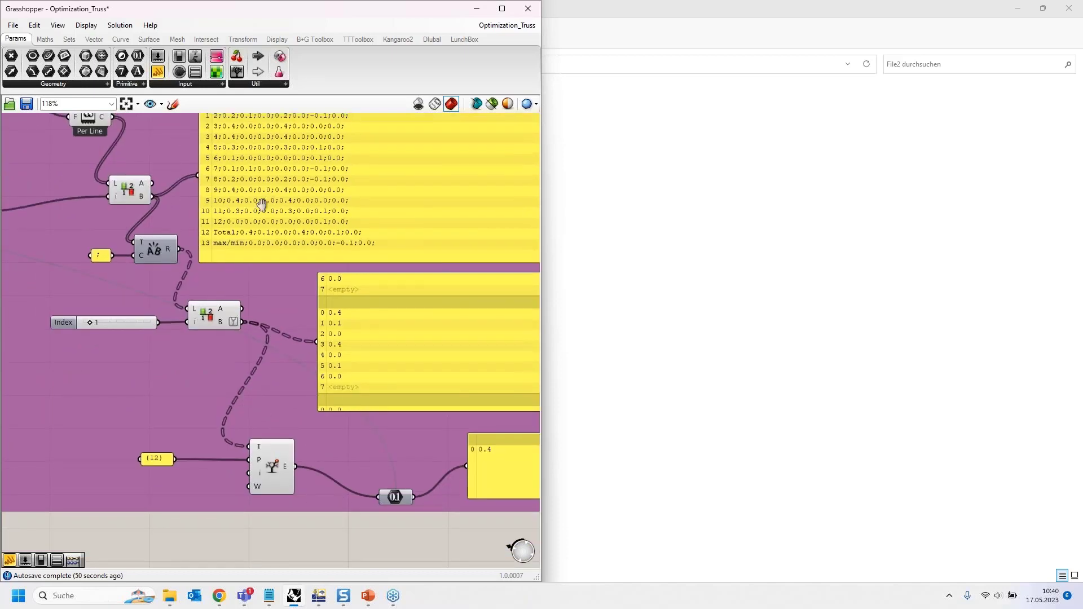
pyautogui.scroll(1, 214, 195)
pyautogui.scroll(3, 211, 194)
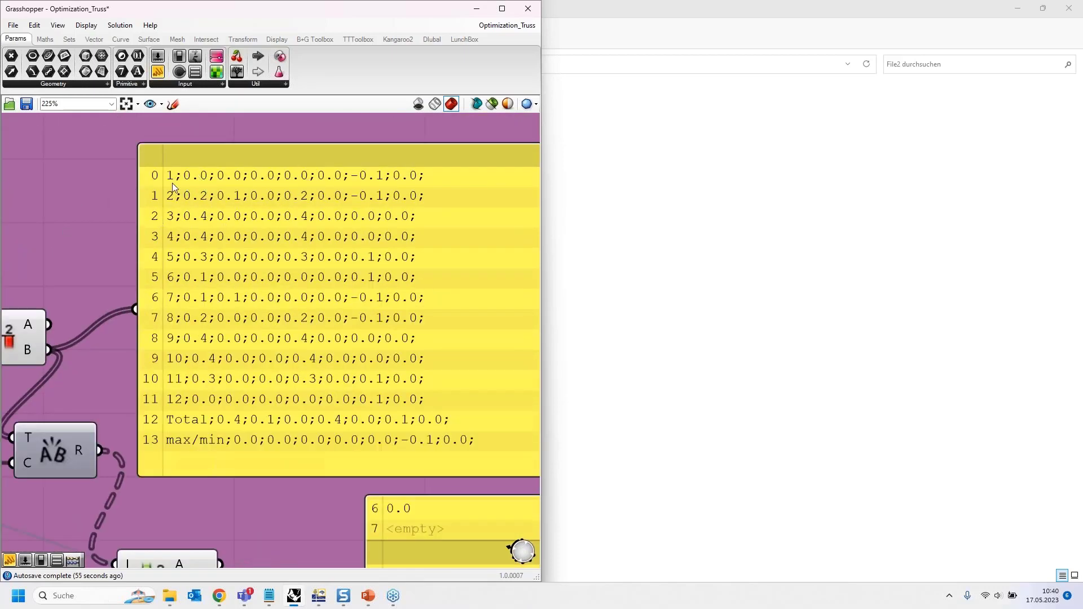
pyautogui.scroll(-3, 280, 159)
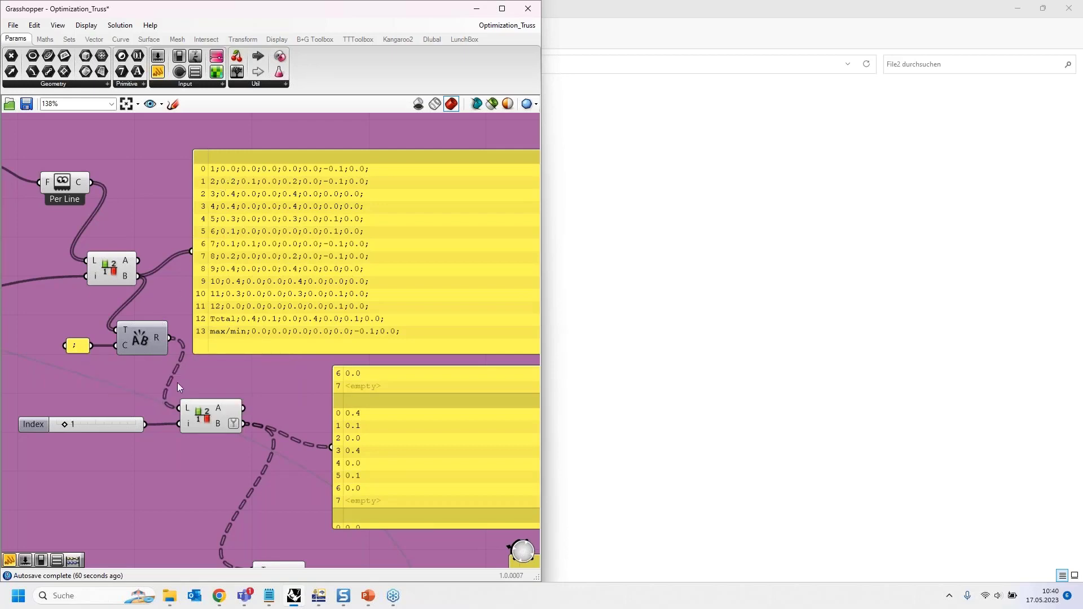
pyautogui.moveTo(194, 364); pyautogui.dragTo(186, 332, button='right')
pyautogui.moveTo(161, 306); pyautogui.dragTo(182, 217)
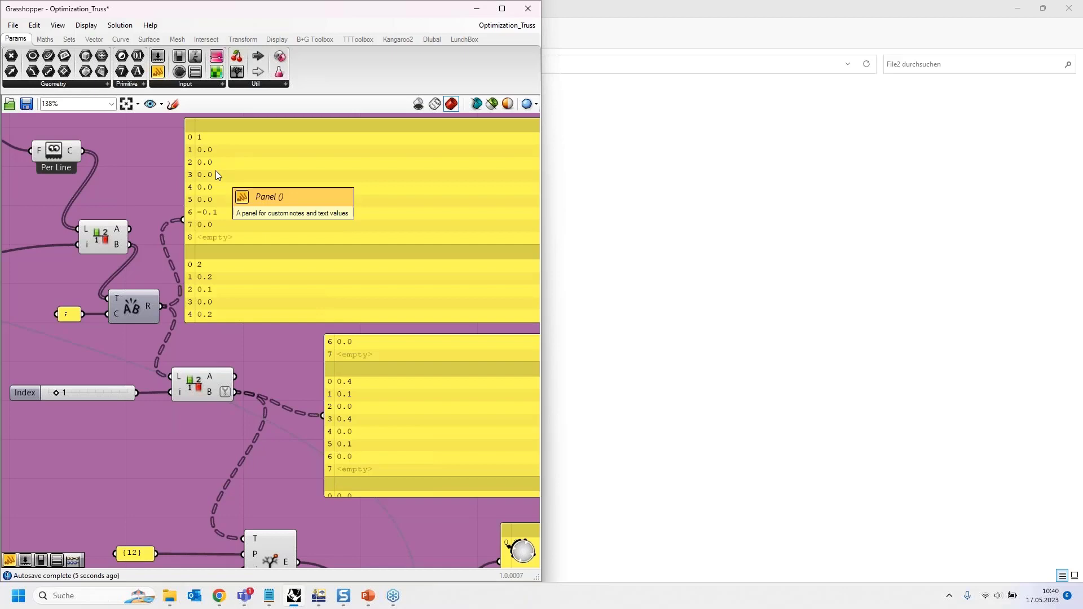
pyautogui.scroll(-2, 86, 189)
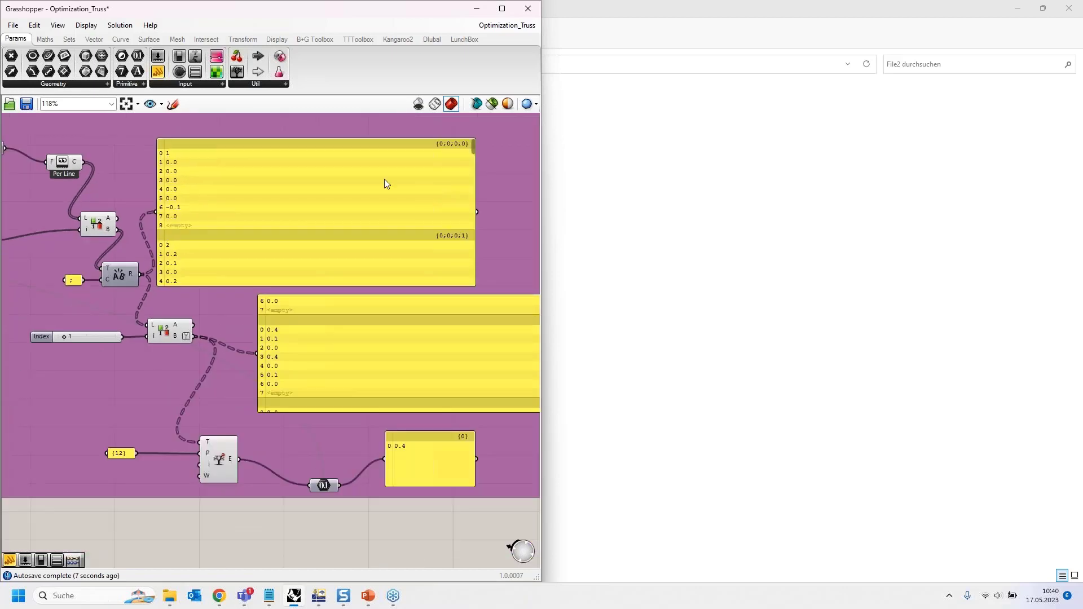
pyautogui.click(147, 150)
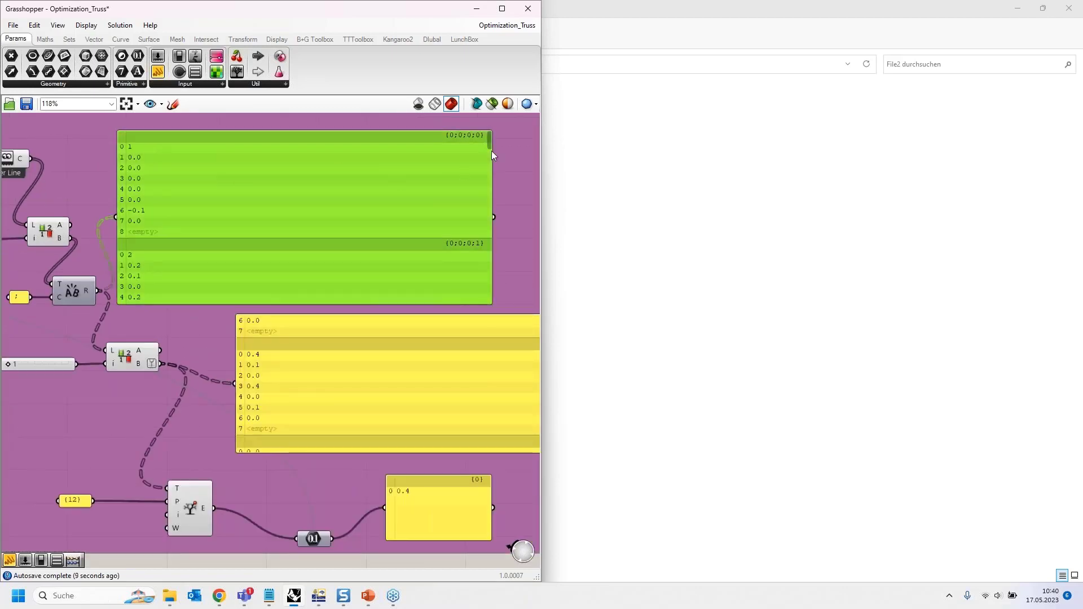
pyautogui.moveTo(489, 141); pyautogui.dragTo(489, 161)
pyautogui.press('Delete')
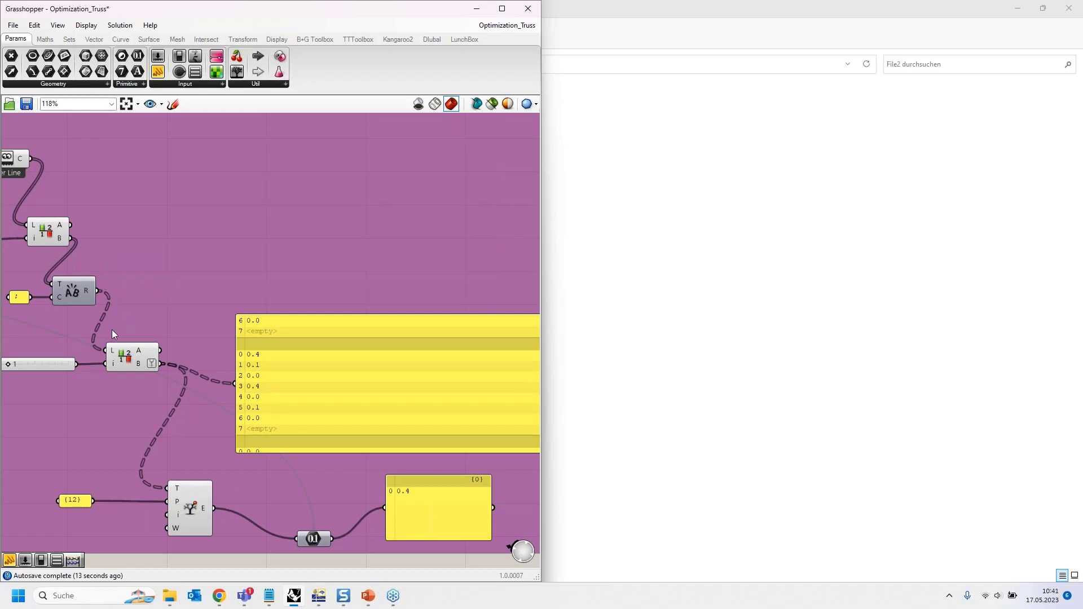
pyautogui.moveTo(92, 411); pyautogui.dragTo(86, 305, button='right')
pyautogui.moveTo(160, 288); pyautogui.dragTo(126, 286, button='right')
pyautogui.scroll(-1, 53, 292)
pyautogui.moveTo(192, 308); pyautogui.dragTo(144, 303, button='right')
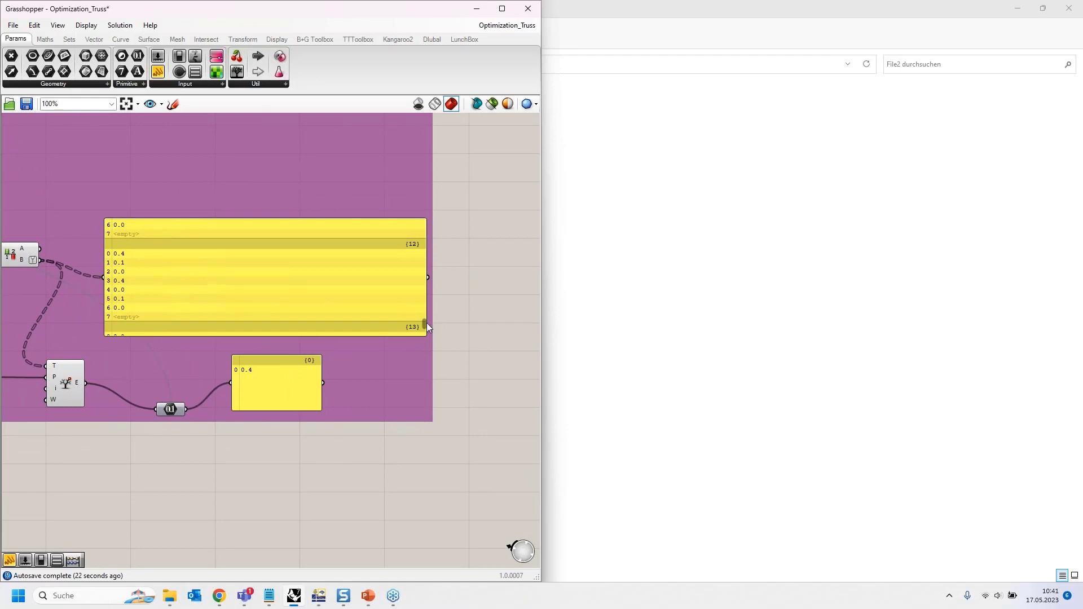
pyautogui.moveTo(426, 323)
pyautogui.mouseDown()
pyautogui.moveTo(419, 287)
pyautogui.moveTo(414, 317)
pyautogui.mouseUp()
pyautogui.moveTo(124, 450); pyautogui.dragTo(243, 361, button='right')
pyautogui.moveTo(210, 394); pyautogui.dragTo(191, 414, button='right')
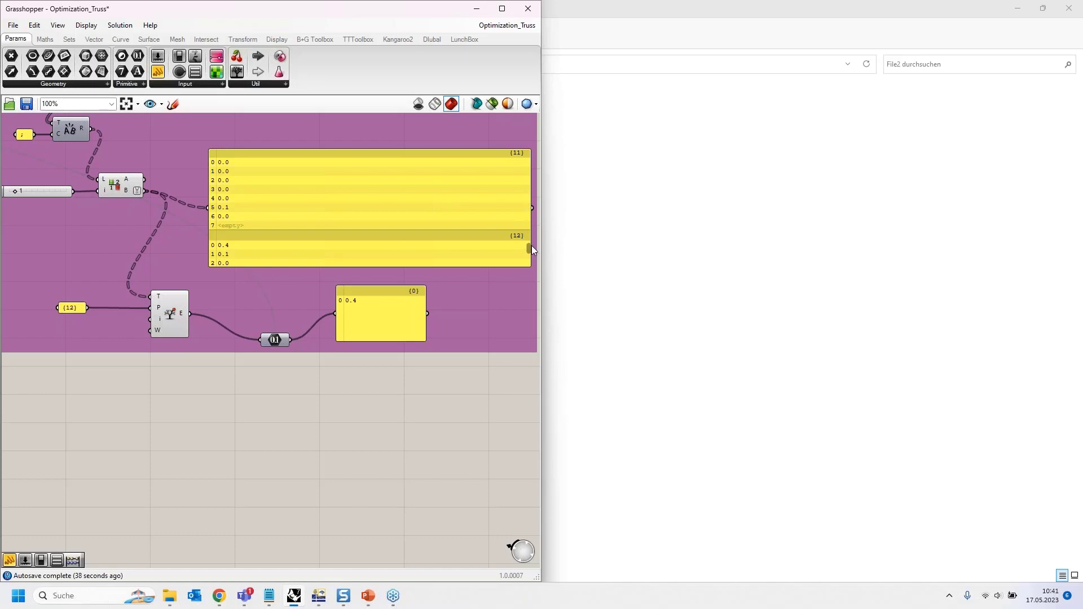
pyautogui.scroll(-3, 528, 249)
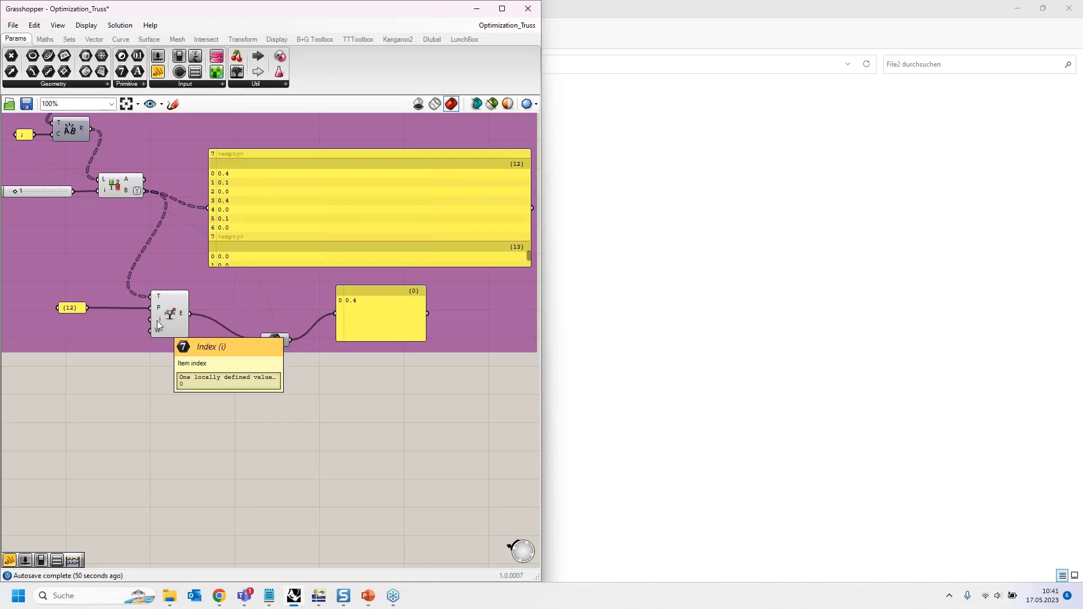
pyautogui.click(277, 340)
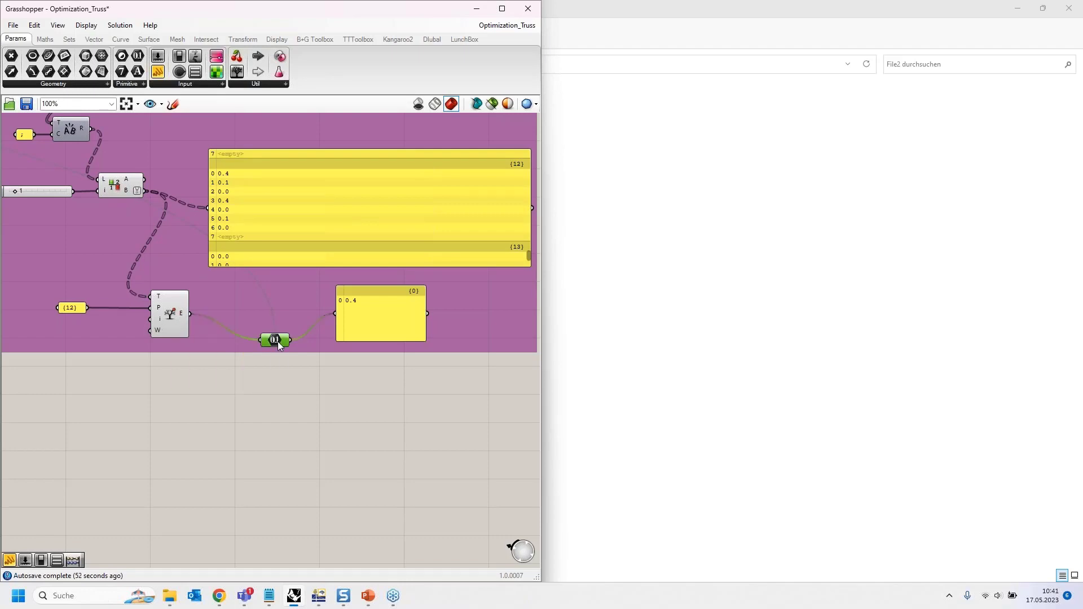
pyautogui.click(367, 299)
pyautogui.scroll(-1, 249, 419)
pyautogui.click(272, 350)
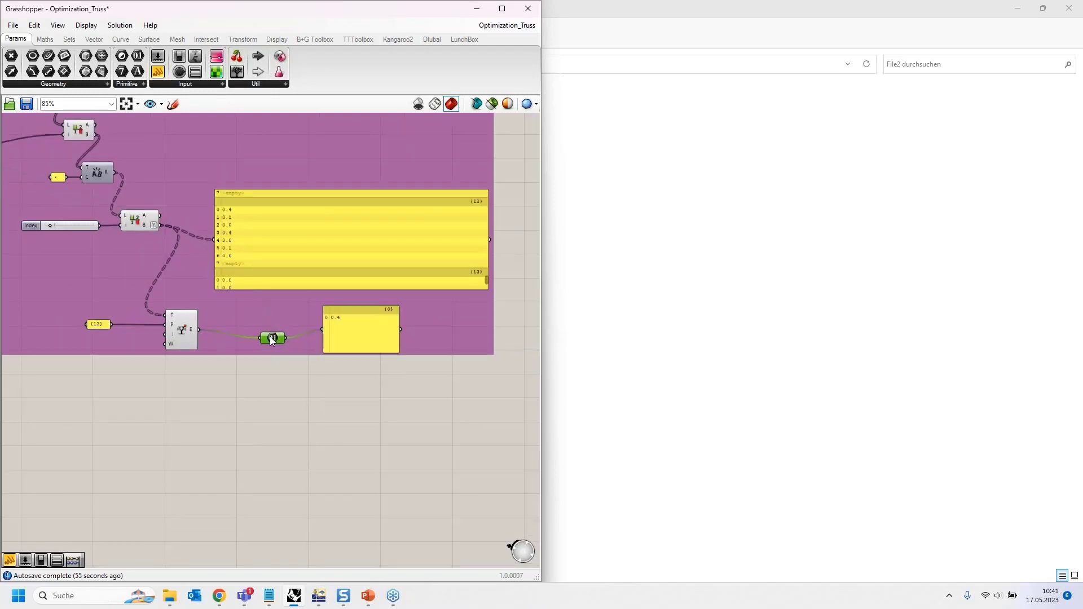
# - Show the RFEM results, then place a Galapagos solver from Params > Util below the chain
pyautogui.moveTo(269, 329)
pyautogui.click(316, 597)
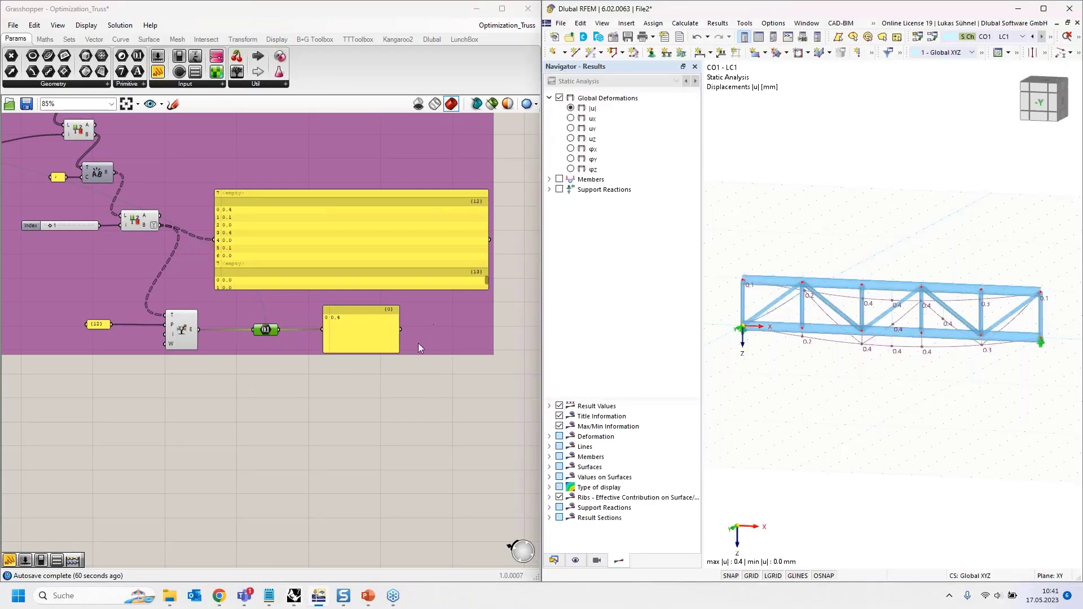
pyautogui.click(229, 382)
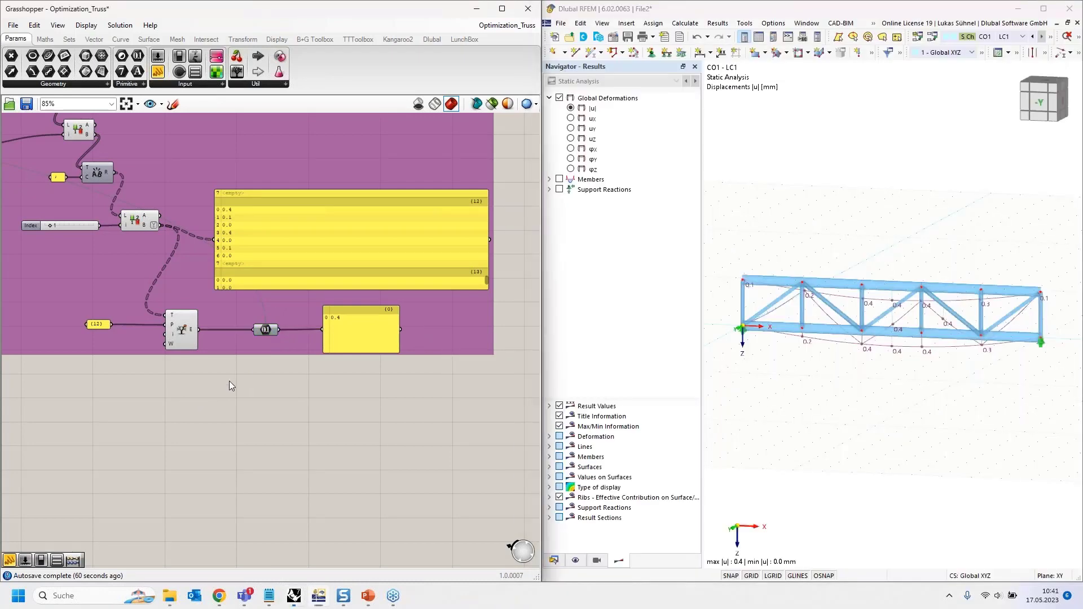
pyautogui.click(267, 84)
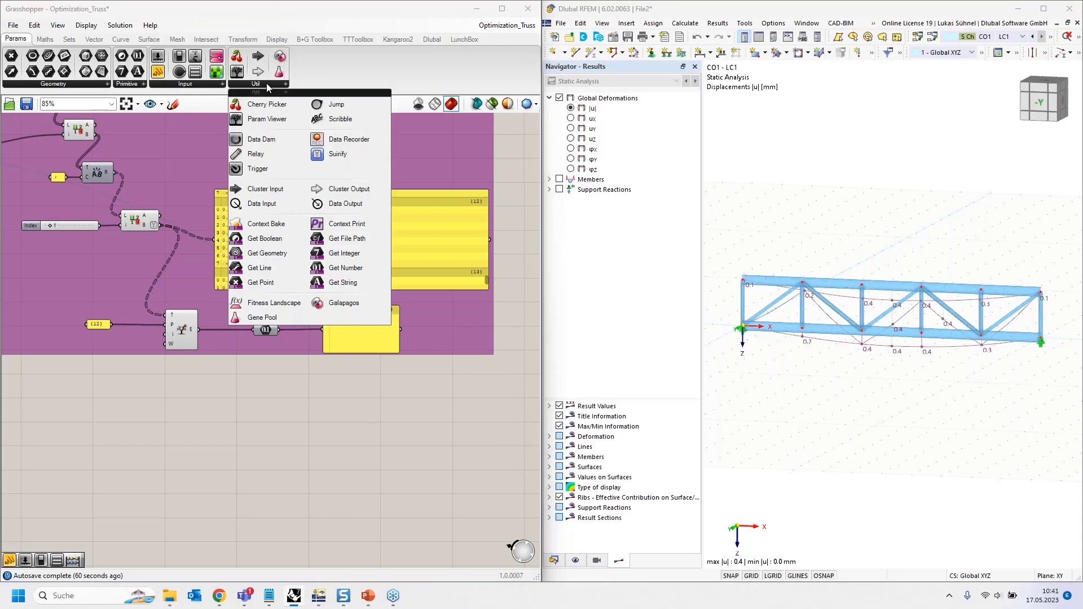
pyautogui.moveTo(336, 307); pyautogui.dragTo(286, 417)
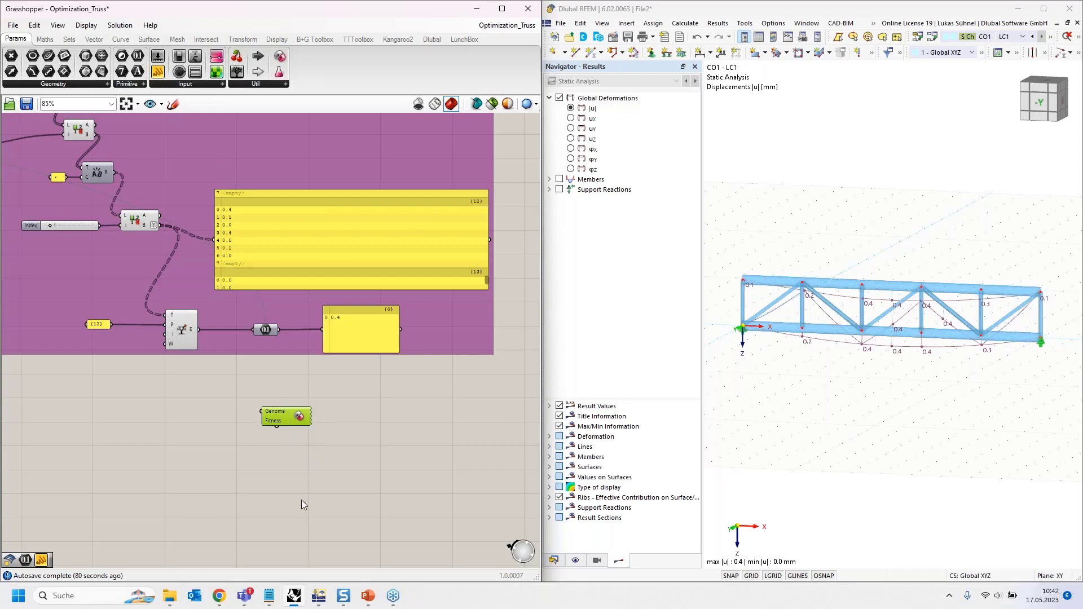
pyautogui.scroll(3, 276, 438)
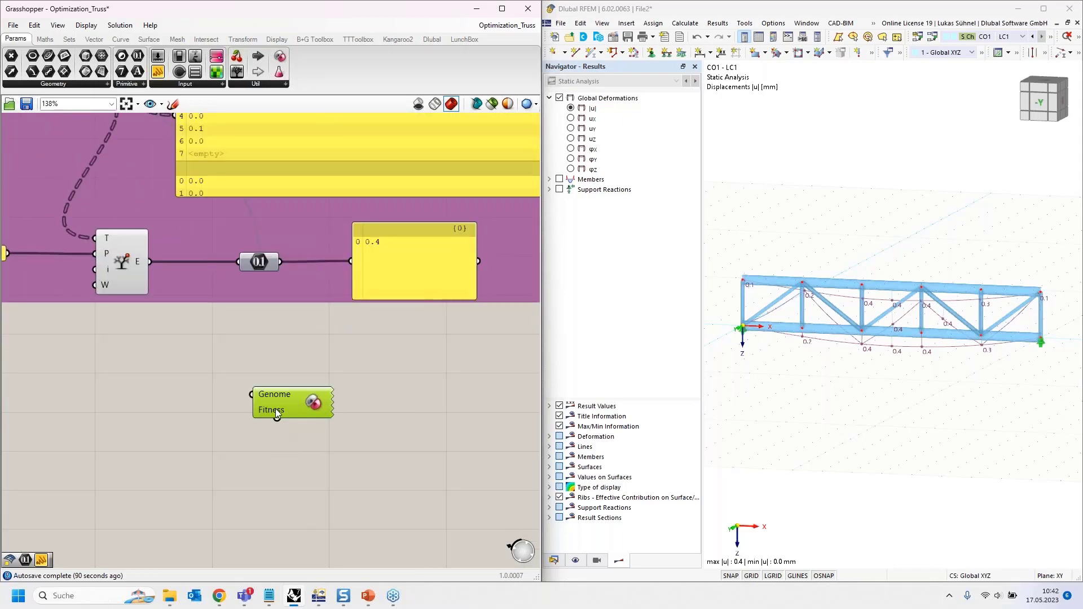
pyautogui.moveTo(270, 414)
pyautogui.moveTo(277, 419); pyautogui.dragTo(289, 398)
pyautogui.scroll(-1, 283, 426)
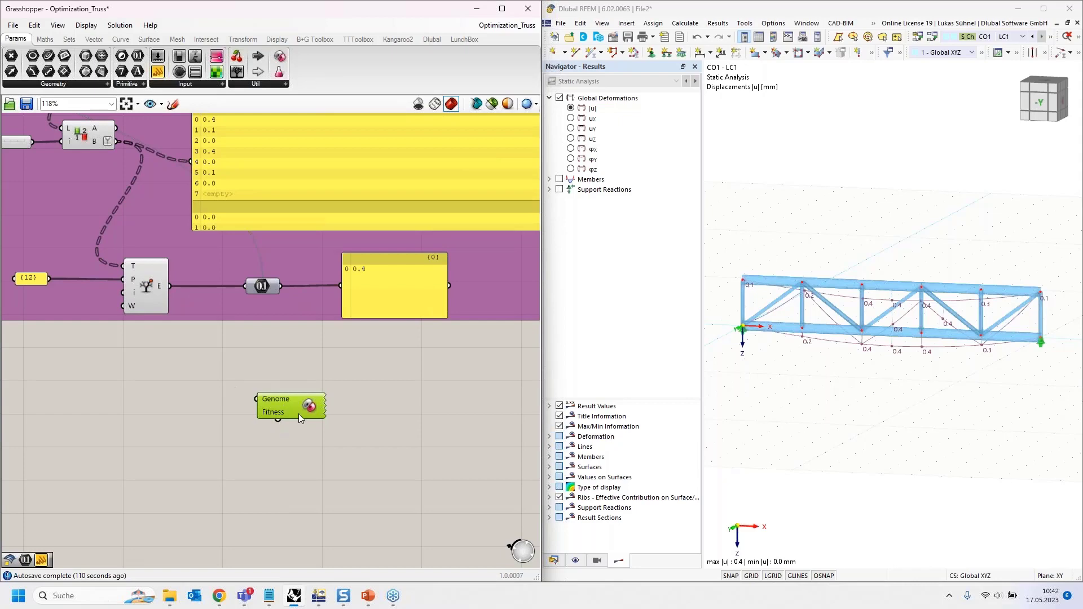
pyautogui.press('Delete')
pyautogui.scroll(-3, 286, 381)
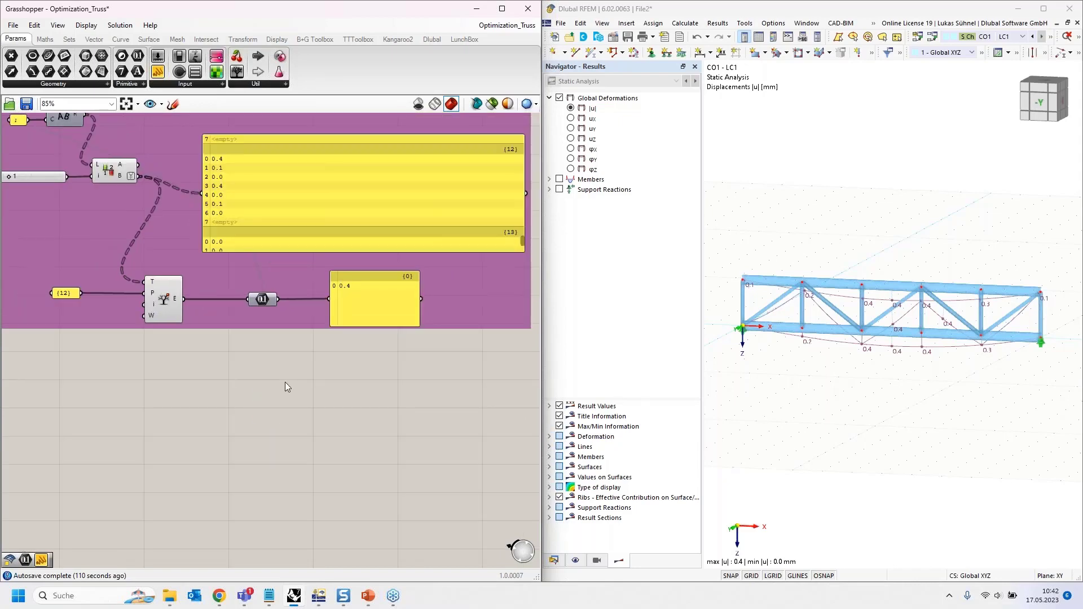
pyautogui.moveTo(198, 391); pyautogui.dragTo(329, 424, button='right')
pyautogui.scroll(-3, 333, 424)
pyautogui.moveTo(131, 368); pyautogui.dragTo(354, 418, button='right')
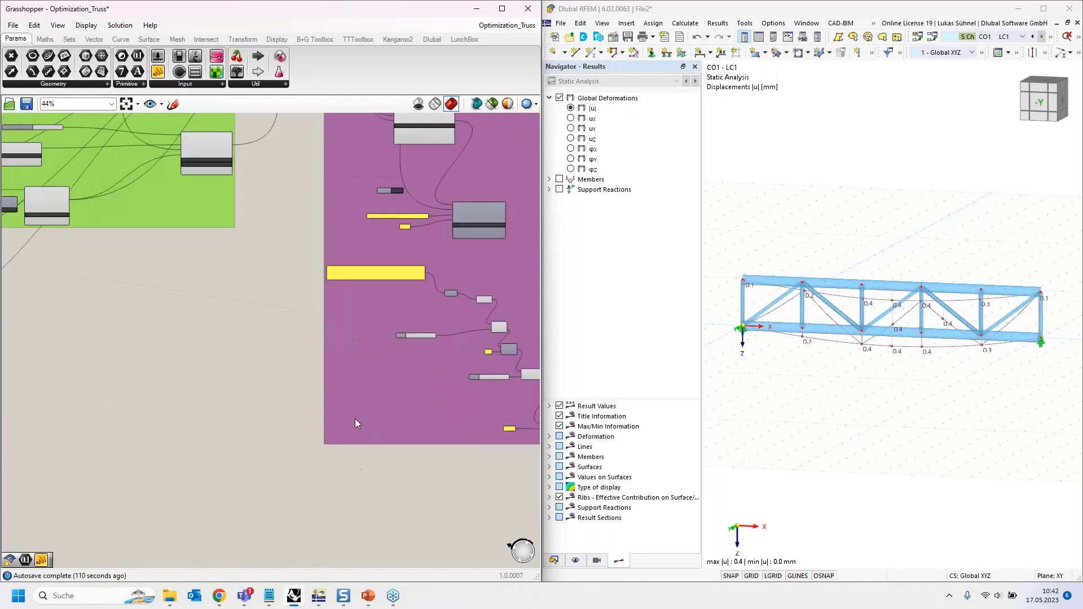
pyautogui.scroll(-3, 170, 322)
pyautogui.moveTo(96, 316); pyautogui.dragTo(401, 328, button='right')
pyautogui.moveTo(164, 244); pyautogui.dragTo(408, 294, button='right')
pyautogui.scroll(4, 263, 252)
pyautogui.scroll(3, 187, 237)
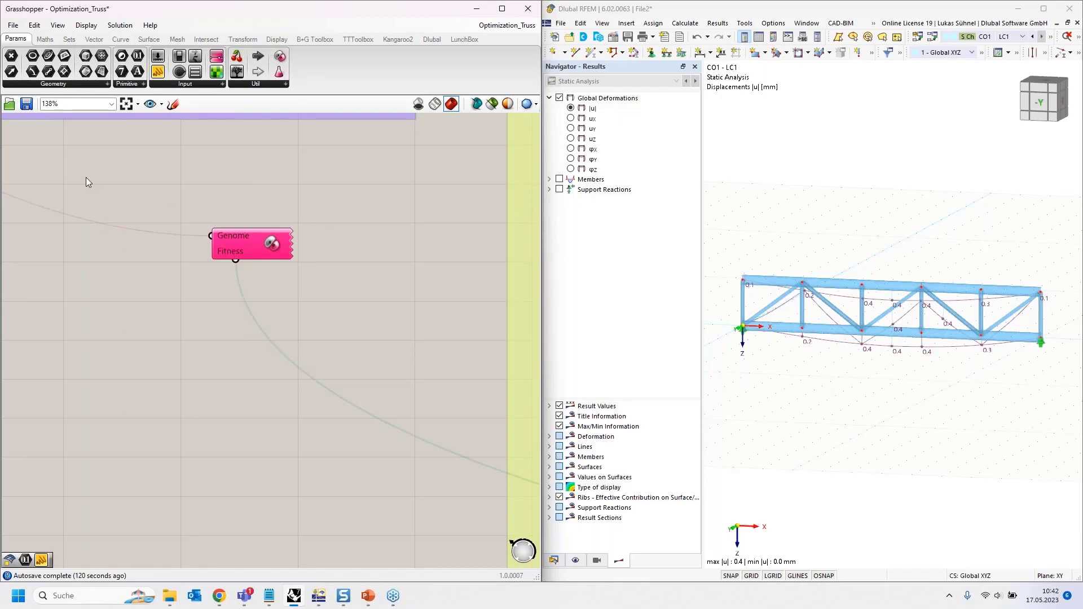
pyautogui.moveTo(234, 241); pyautogui.dragTo(354, 299, button='right')
pyautogui.moveTo(132, 233); pyautogui.dragTo(329, 320, button='right')
pyautogui.scroll(-3, 329, 319)
pyautogui.moveTo(198, 341); pyautogui.dragTo(208, 390, button='right')
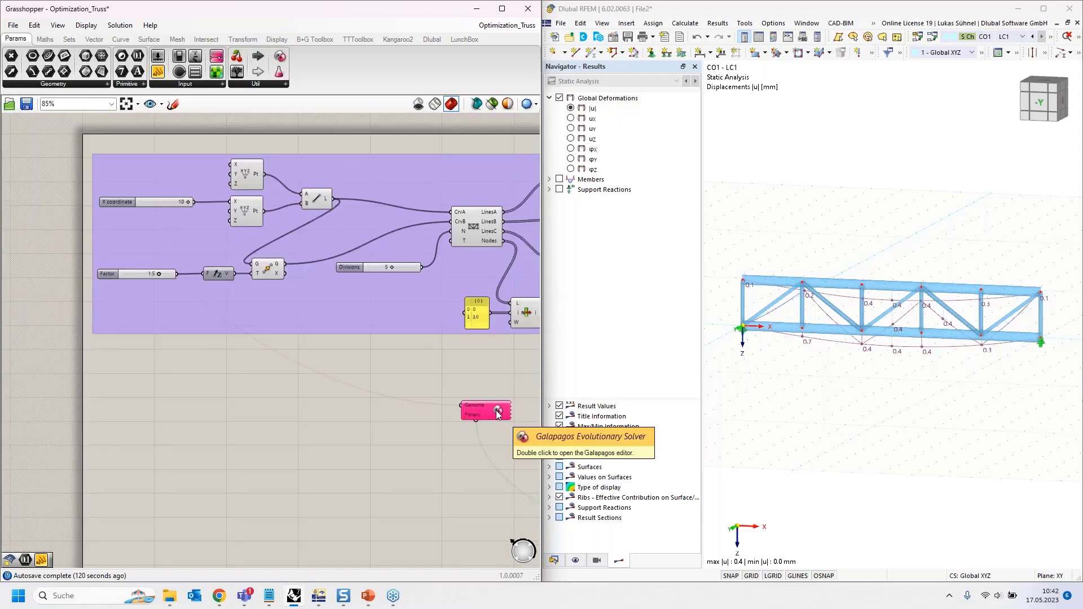
pyautogui.scroll(5, 171, 272)
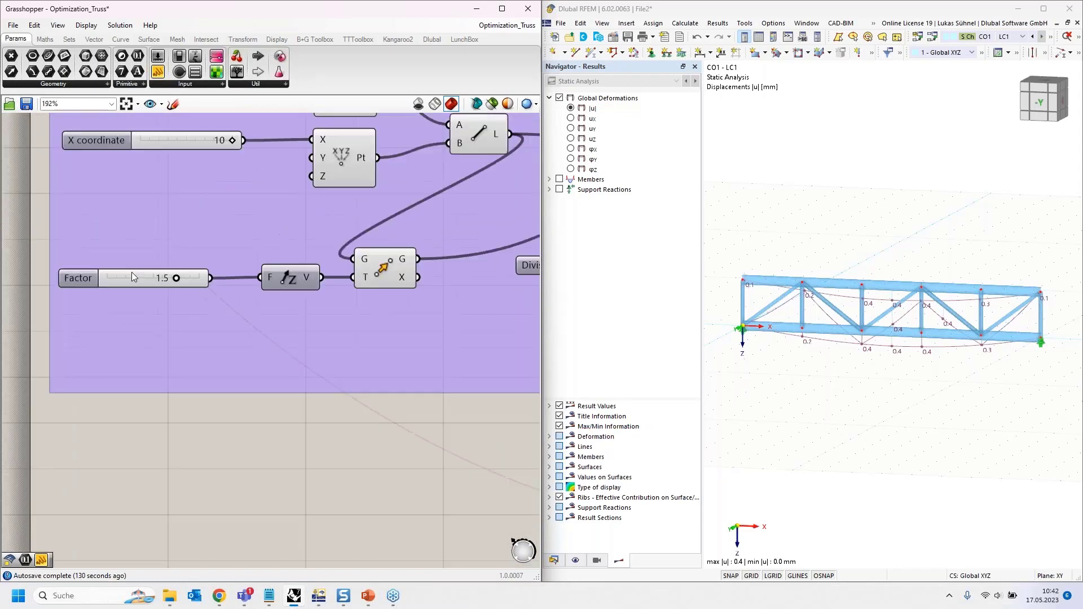
pyautogui.click(133, 285)
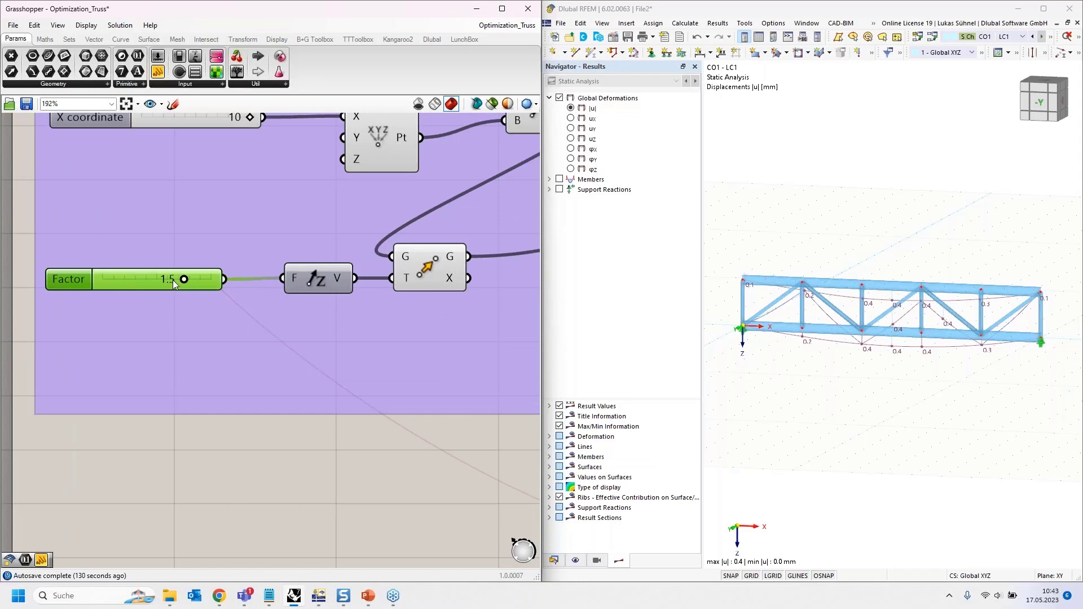
pyautogui.scroll(-3, 110, 286)
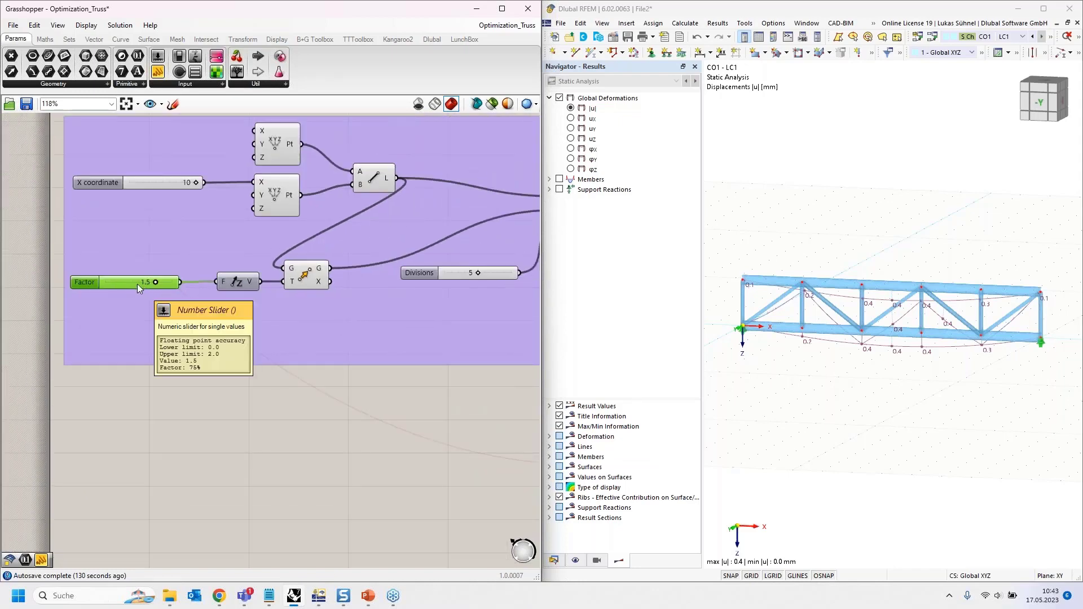
pyautogui.moveTo(210, 401); pyautogui.dragTo(111, 352, button='right')
pyautogui.moveTo(139, 357); pyautogui.dragTo(50, 319, button='right')
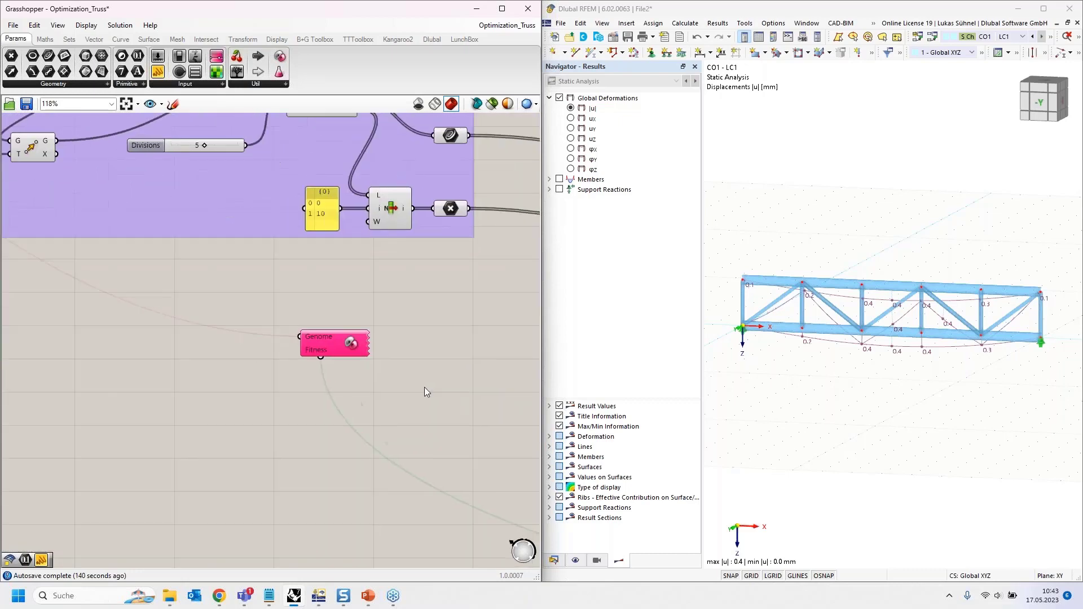
pyautogui.moveTo(407, 426); pyautogui.dragTo(284, 400, button='right')
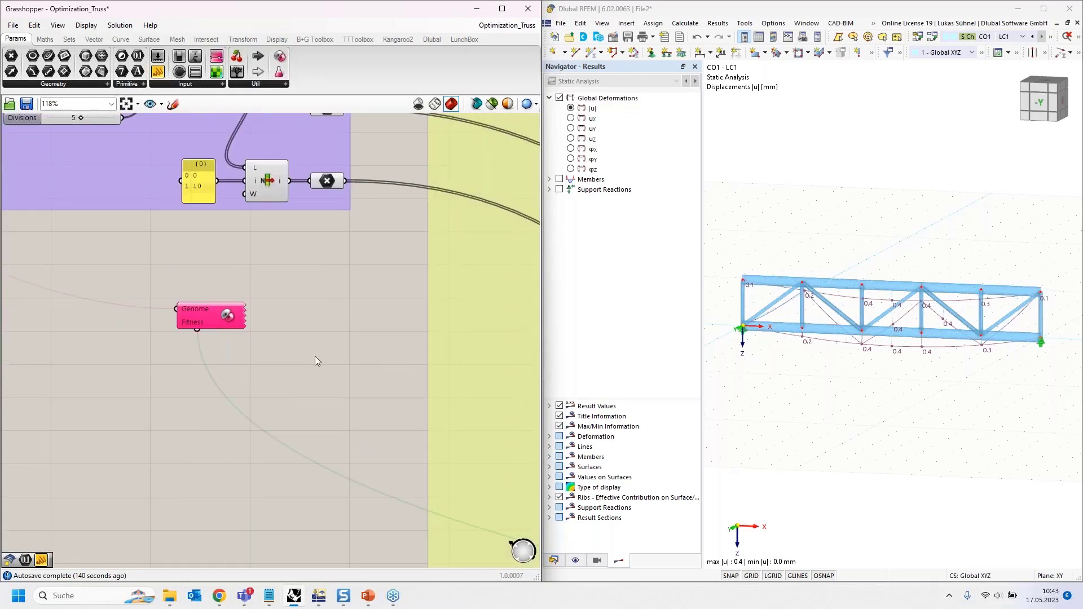
pyautogui.doubleClick(227, 317)
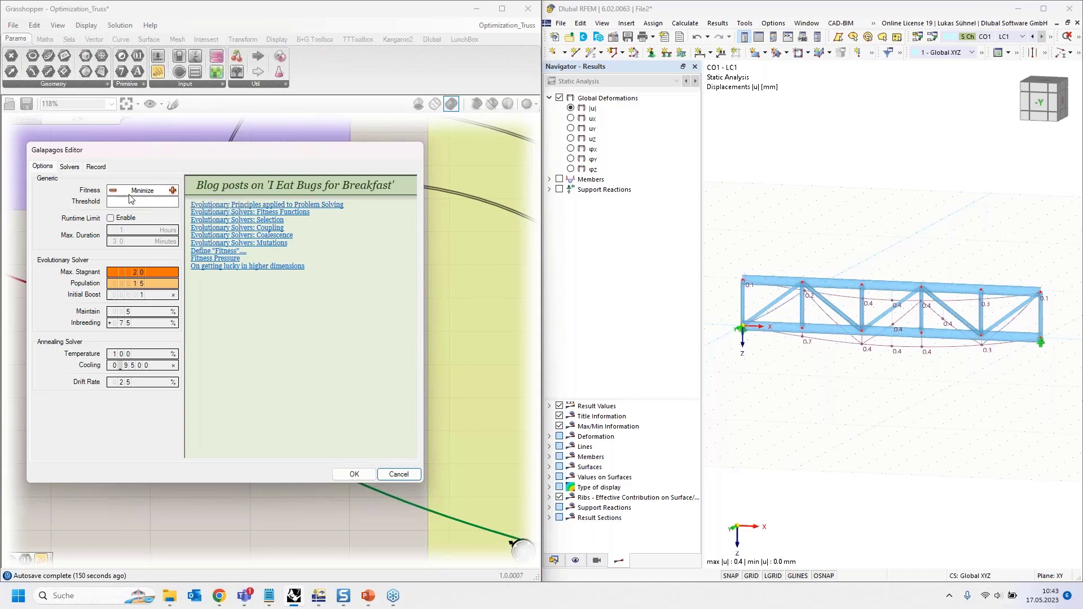
pyautogui.moveTo(157, 150); pyautogui.dragTo(259, 131)
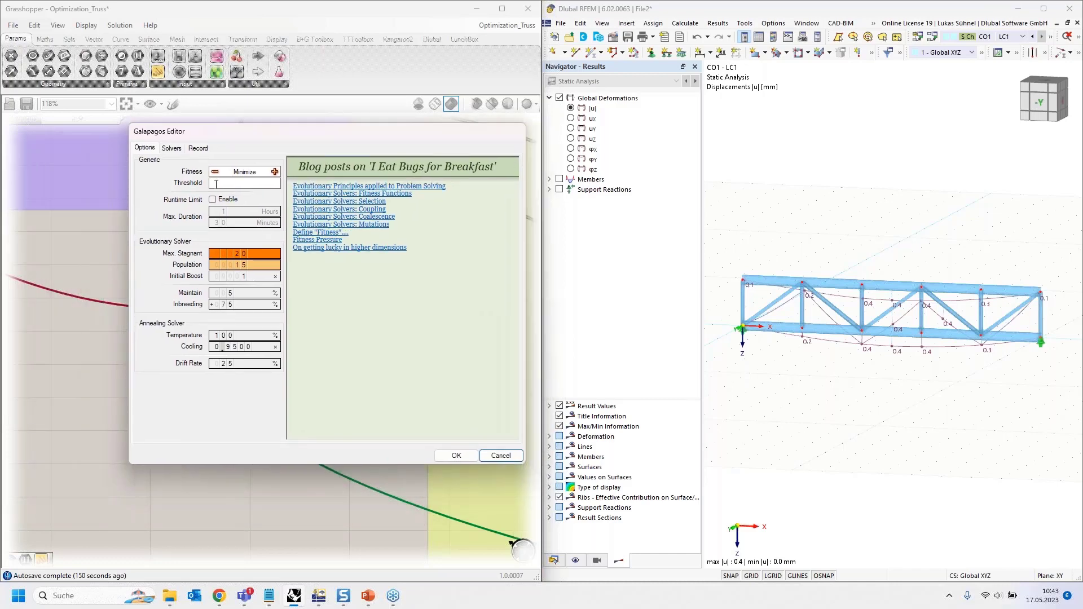
pyautogui.click(172, 149)
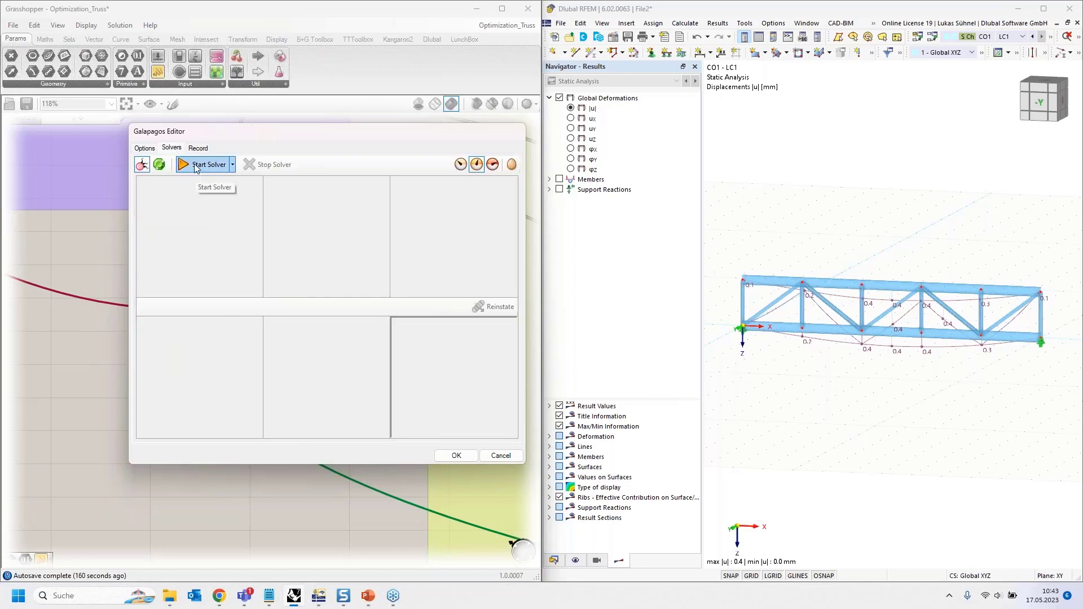
pyautogui.moveTo(272, 140); pyautogui.dragTo(183, 204)
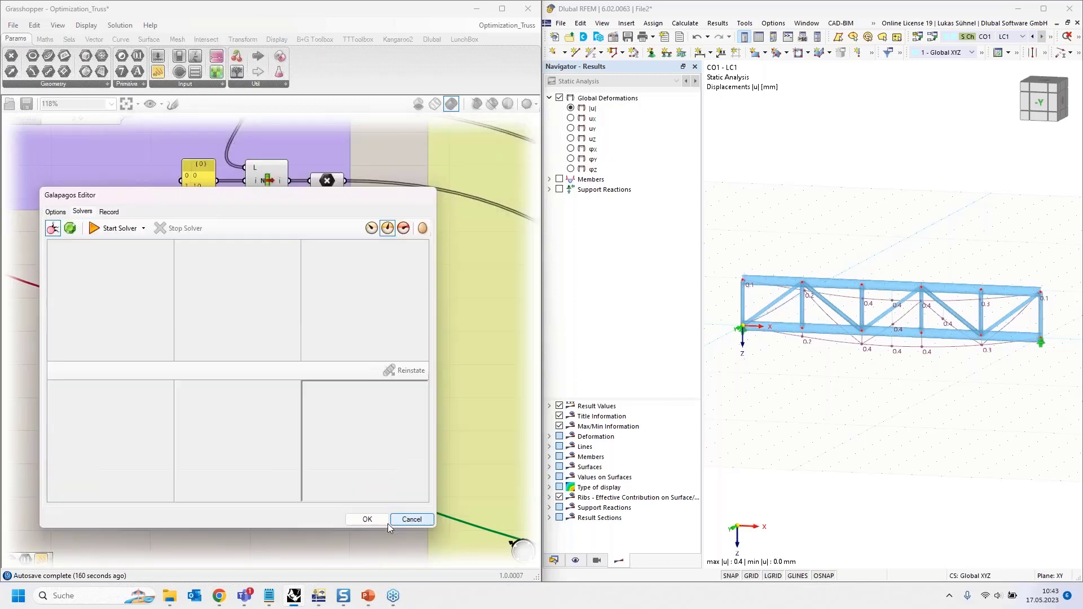
pyautogui.click(402, 521)
pyautogui.scroll(-11, 113, 327)
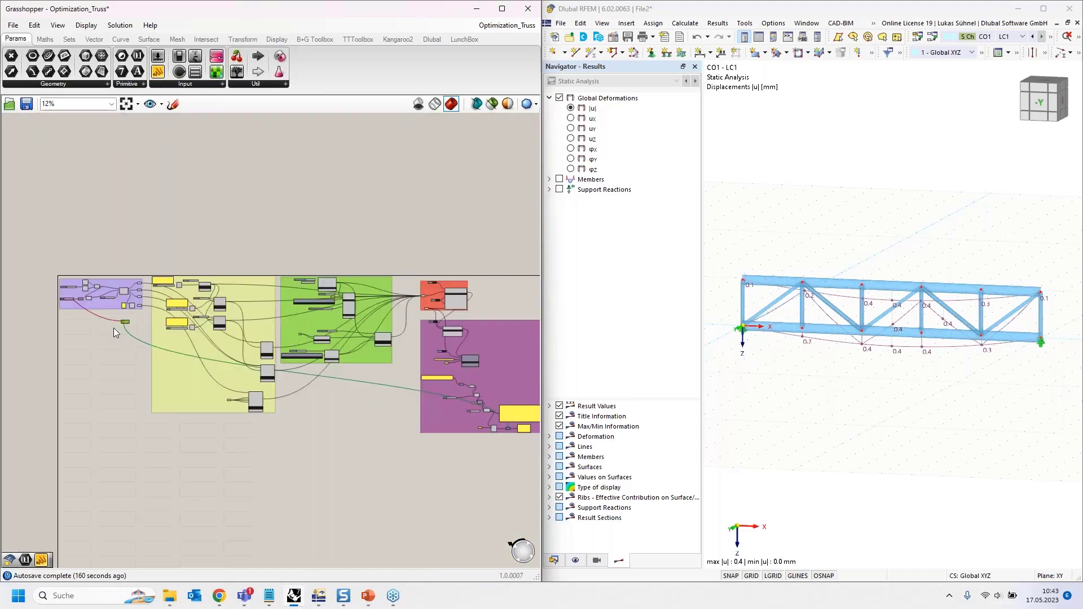
pyautogui.scroll(6, 311, 293)
pyautogui.scroll(5, 311, 293)
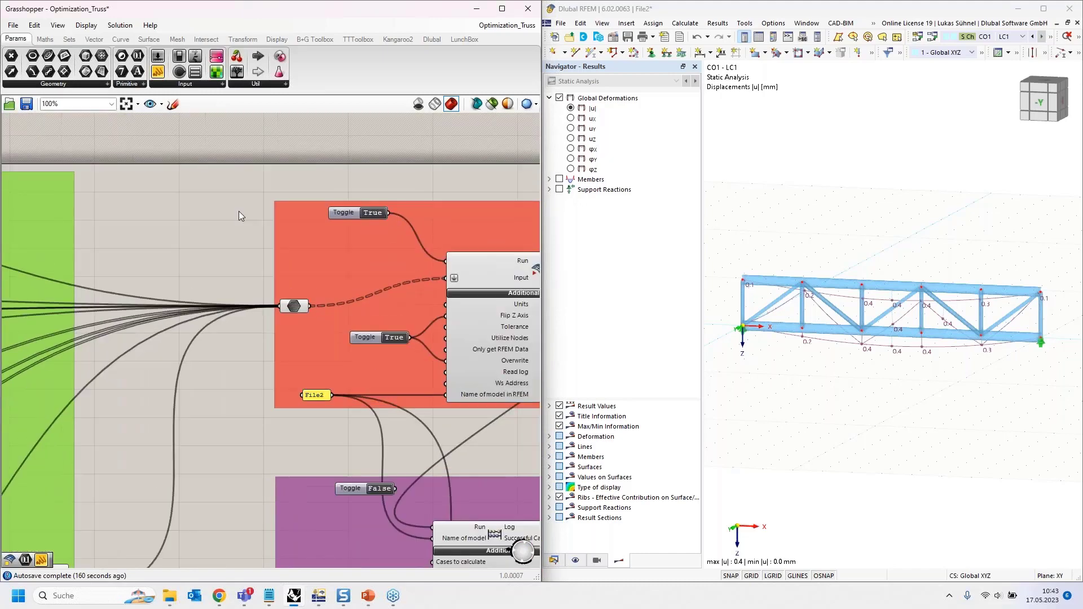
pyautogui.moveTo(171, 210); pyautogui.dragTo(54, 207, button='right')
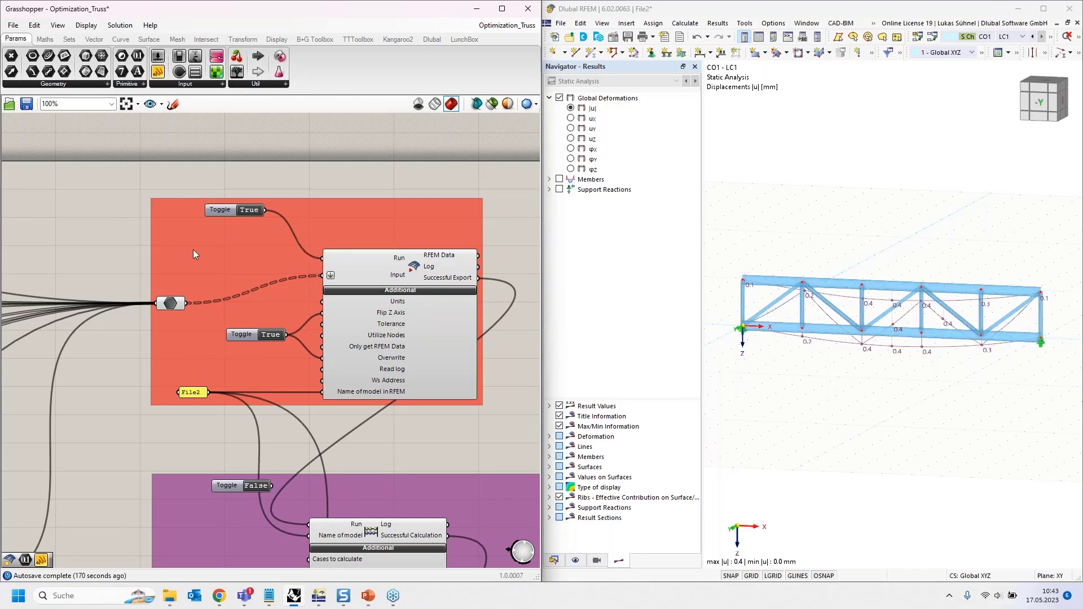
pyautogui.scroll(-5, 430, 209)
pyautogui.scroll(6, 68, 246)
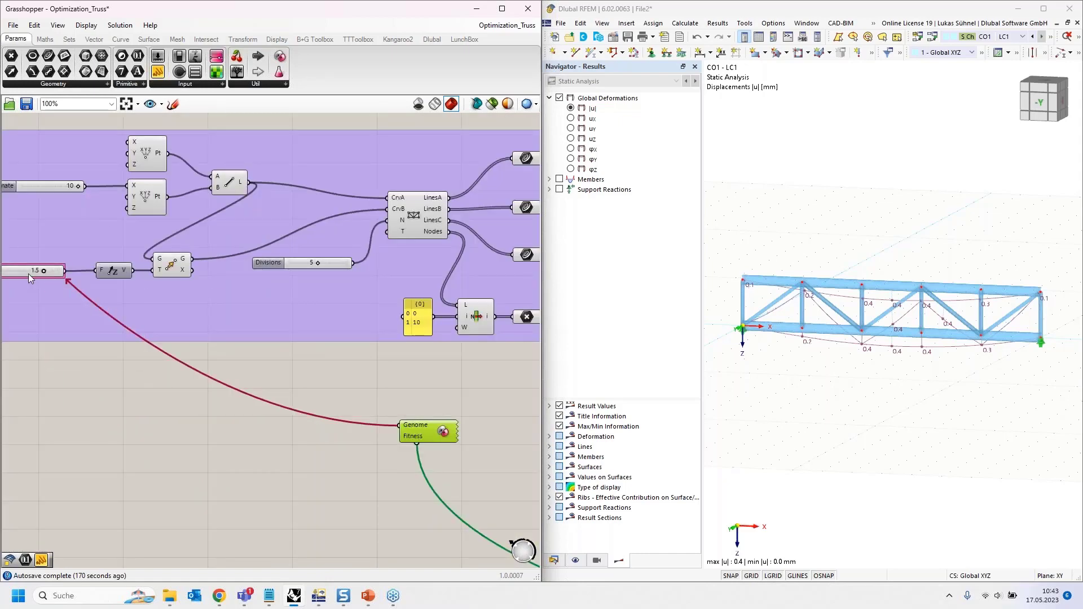
pyautogui.scroll(-2, 30, 273)
pyautogui.scroll(-3, 32, 272)
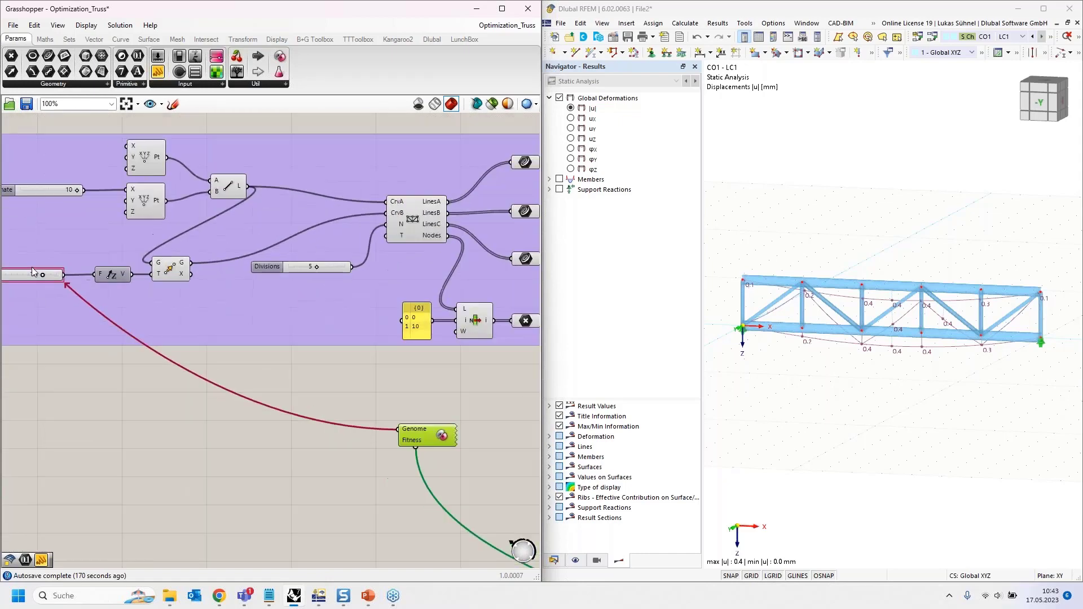
pyautogui.moveTo(199, 327); pyautogui.dragTo(163, 319, button='right')
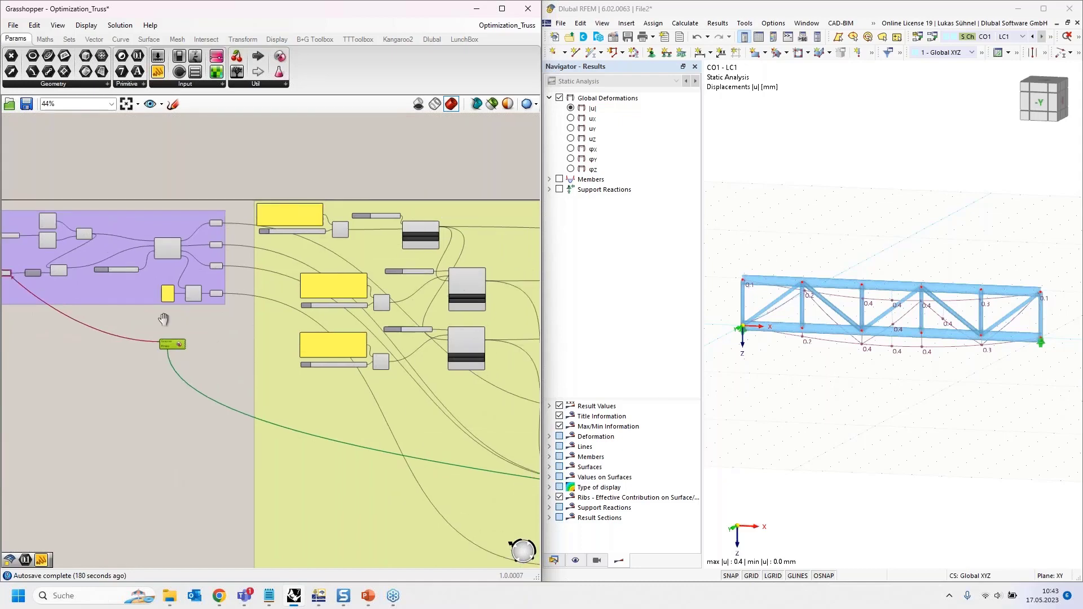
pyautogui.scroll(-3, 180, 355)
pyautogui.moveTo(516, 191); pyautogui.dragTo(432, 200, button='right')
pyautogui.scroll(3, 305, 309)
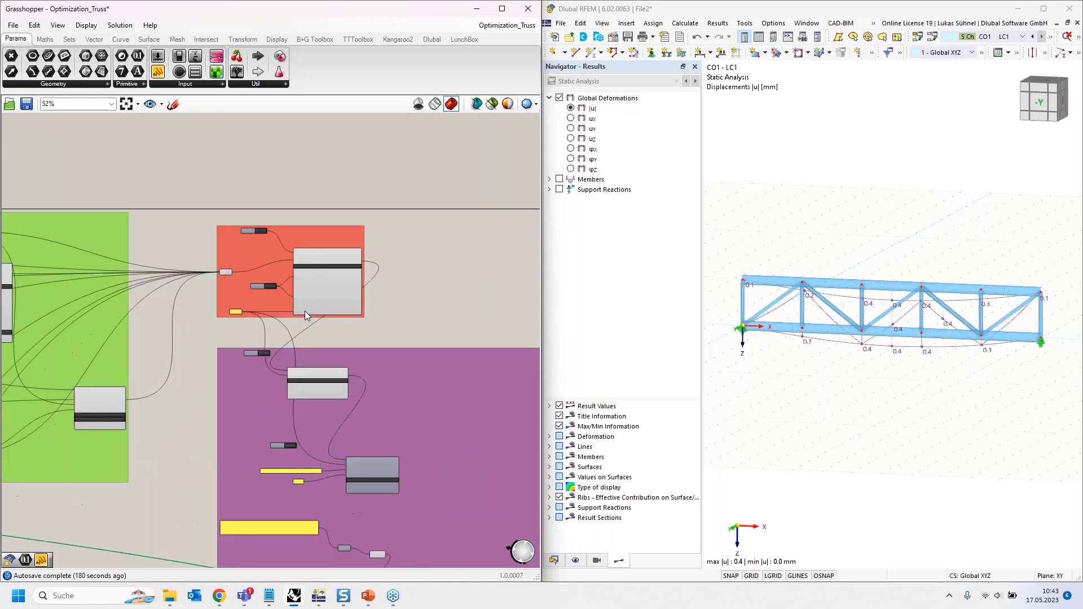
pyautogui.scroll(2, 305, 310)
pyautogui.moveTo(426, 221); pyautogui.dragTo(423, 124, button='right')
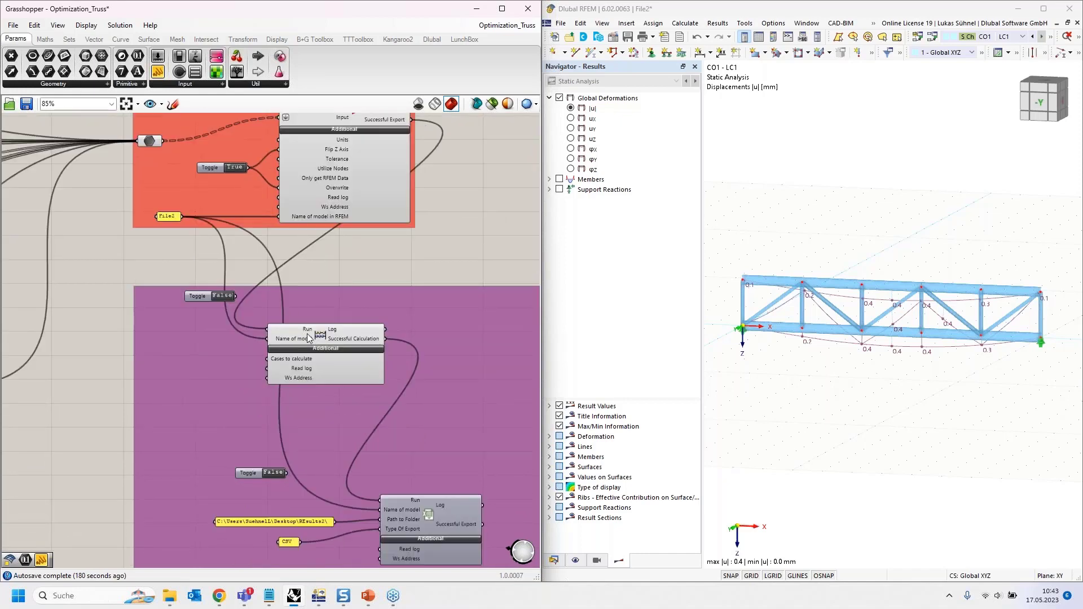
pyautogui.moveTo(457, 246); pyautogui.dragTo(416, 136, button='right')
pyautogui.moveTo(410, 548); pyautogui.dragTo(290, 237, button='right')
pyautogui.moveTo(341, 452); pyautogui.dragTo(296, 388, button='right')
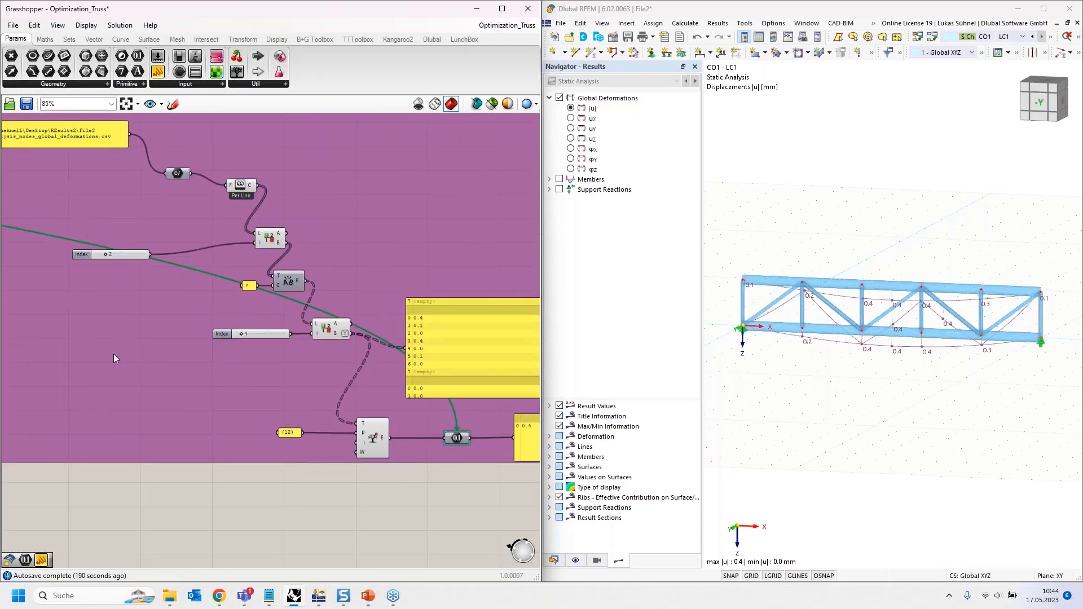
pyautogui.scroll(-6, 135, 355)
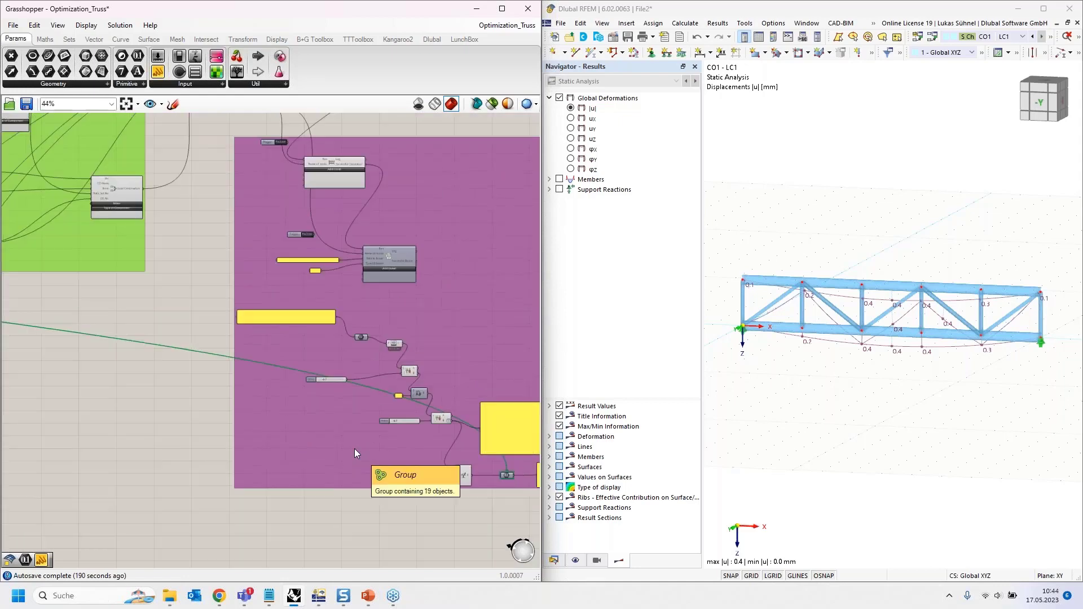
pyautogui.moveTo(202, 408); pyautogui.dragTo(433, 404, button='right')
pyautogui.scroll(8, 98, 269)
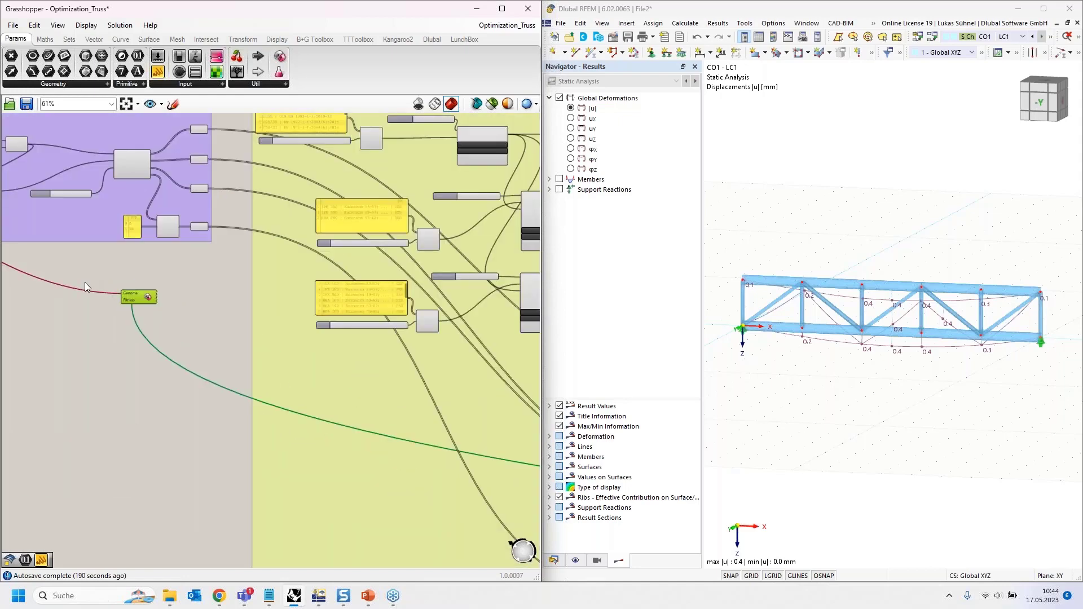
pyautogui.doubleClick(195, 267)
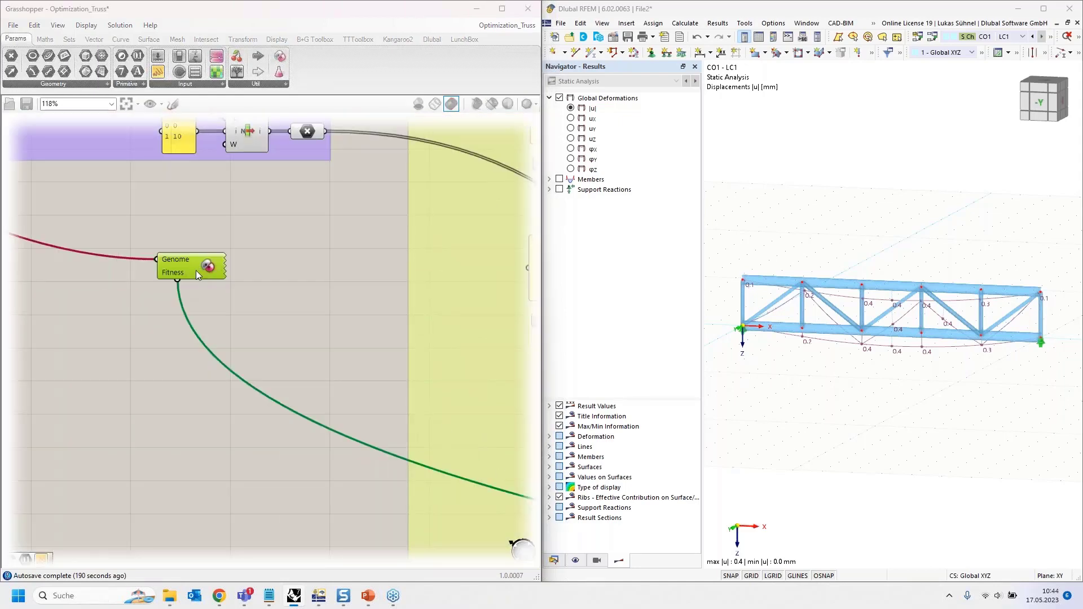
# - Start the Galapagos evolutionary solver from its Solvers page
pyautogui.click(47, 115)
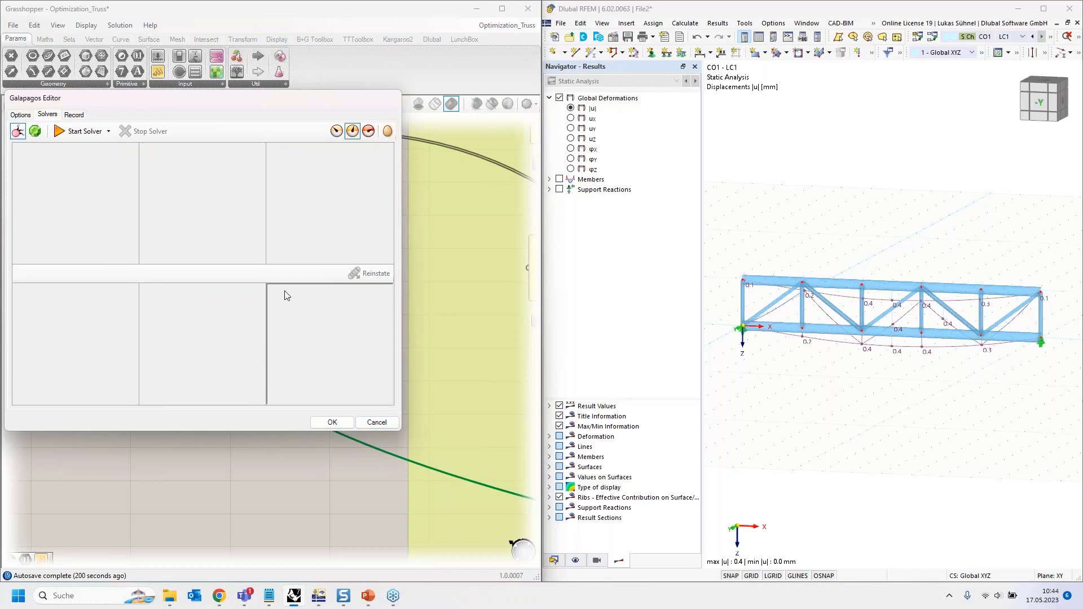
pyautogui.click(79, 131)
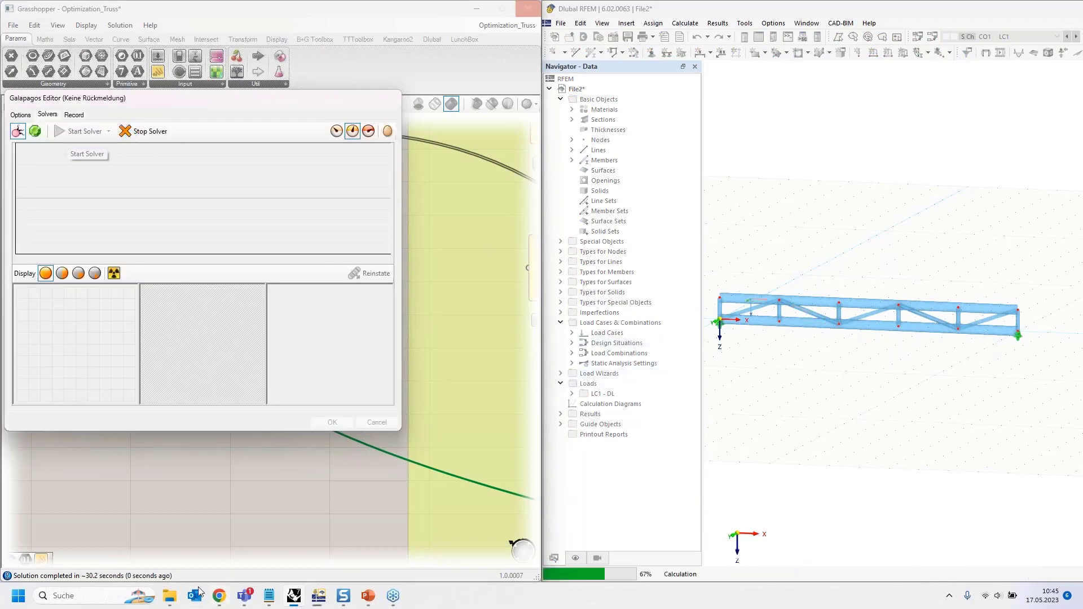
pyautogui.click(169, 596)
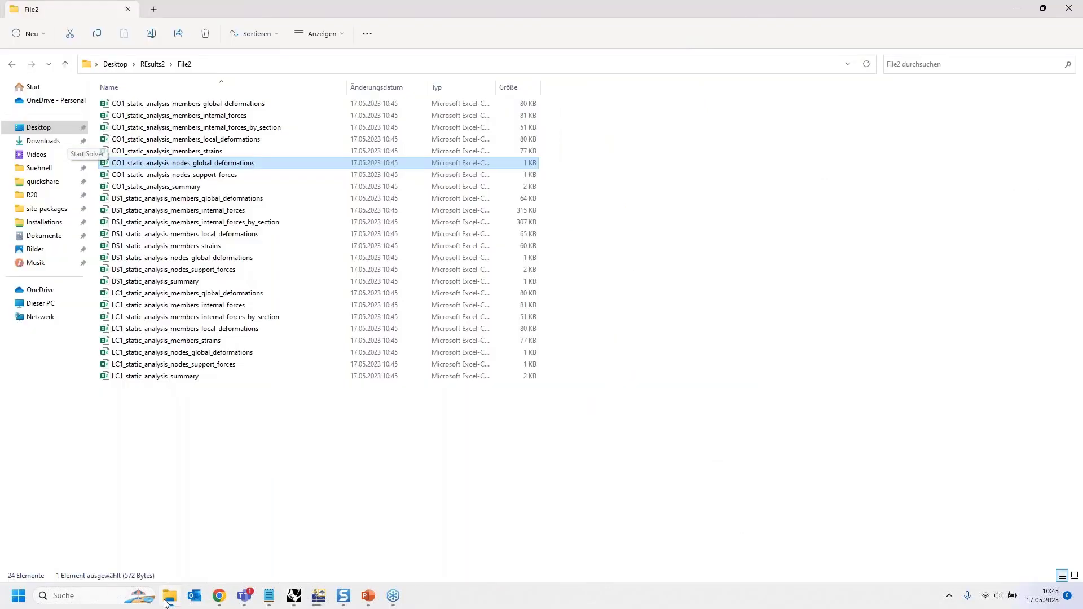
pyautogui.click(152, 64)
pyautogui.click(34, 167)
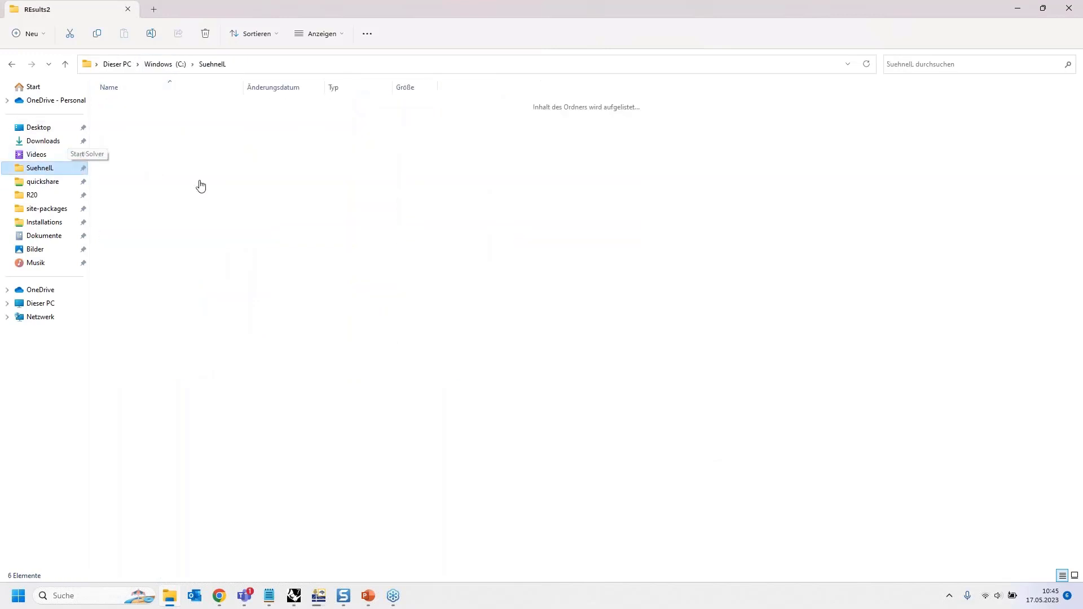
pyautogui.click(160, 108)
pyautogui.doubleClick(160, 107)
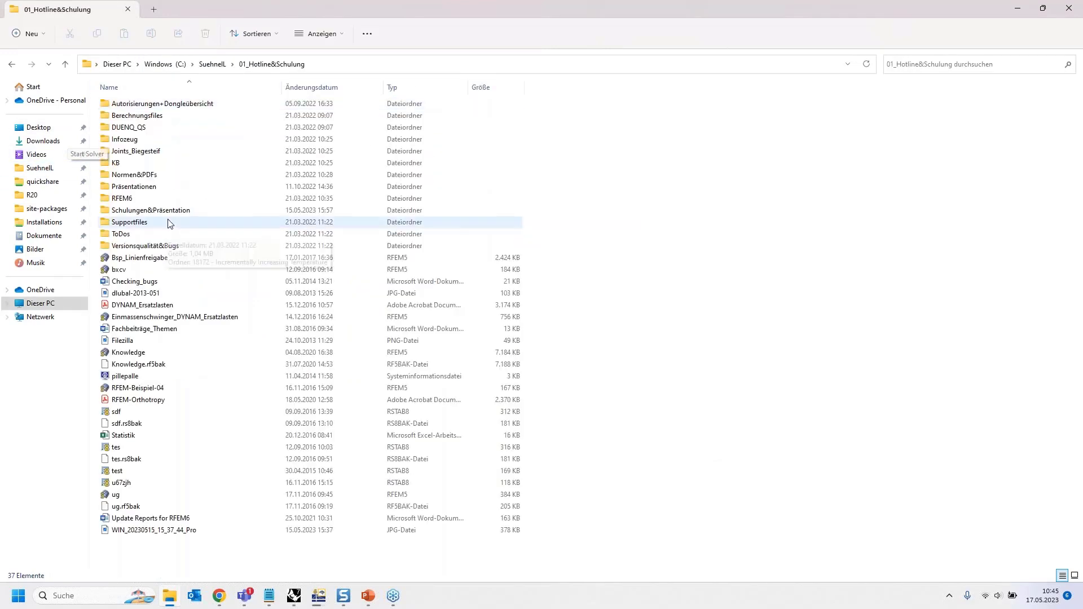
pyautogui.click(169, 213)
pyautogui.doubleClick(170, 213)
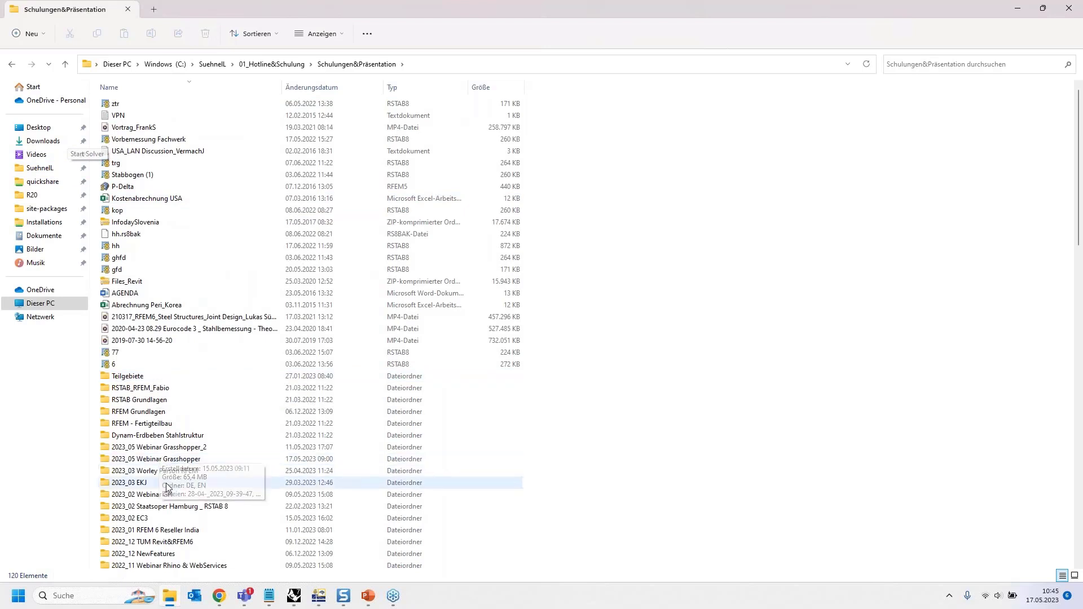
pyautogui.doubleClick(161, 469)
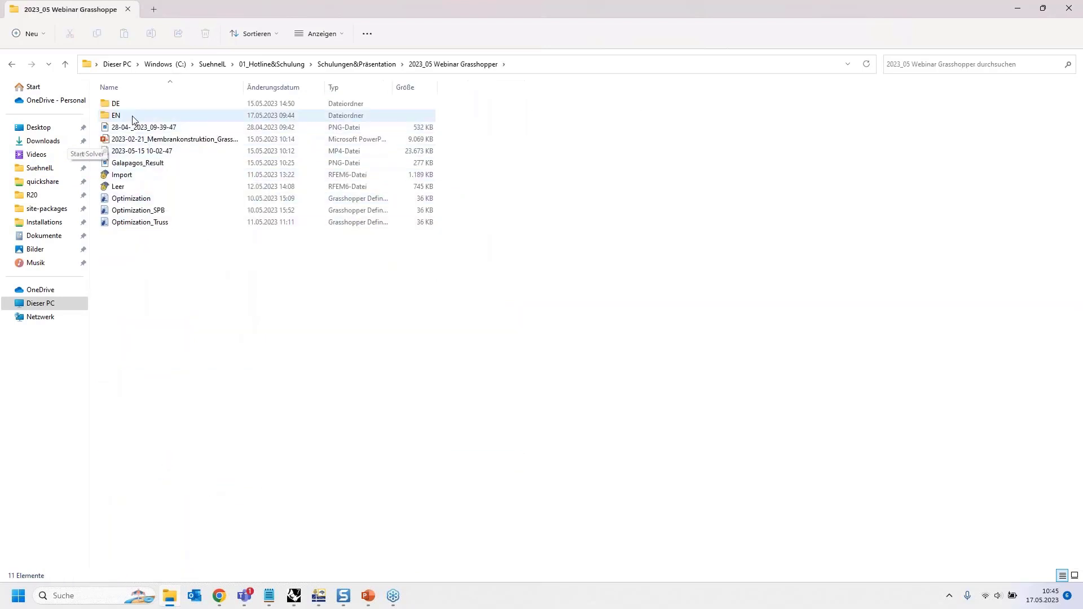
pyautogui.doubleClick(137, 105)
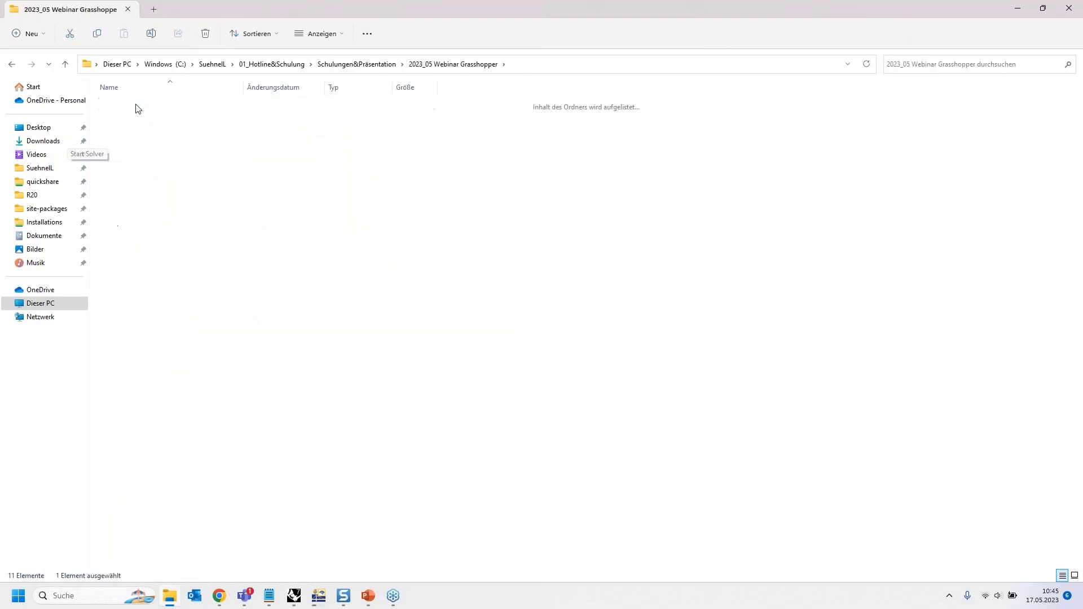
pyautogui.hotkey('alt', 'Left')
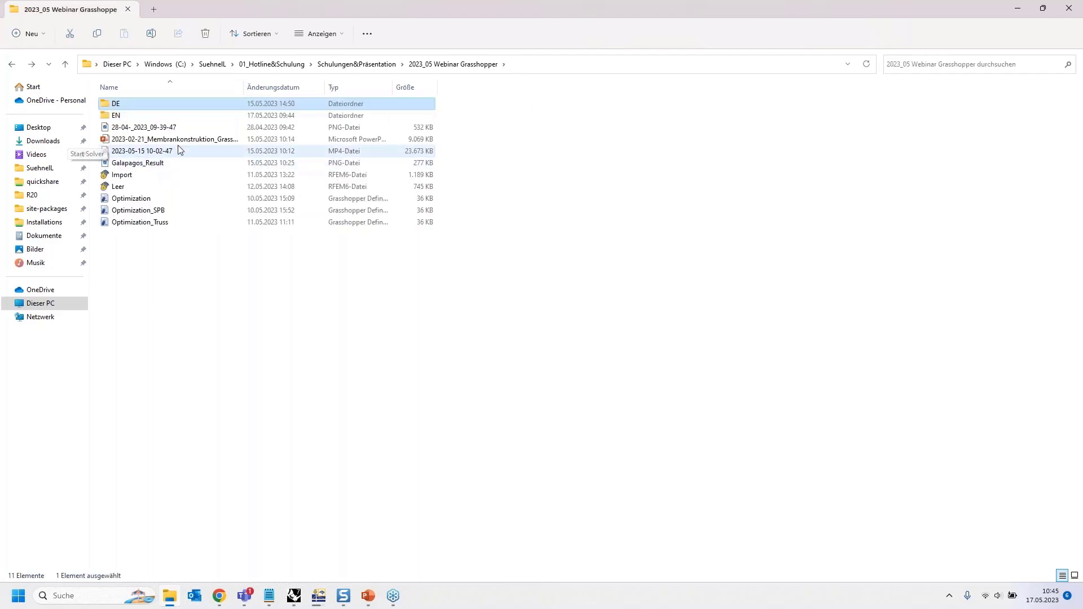
pyautogui.doubleClick(167, 151)
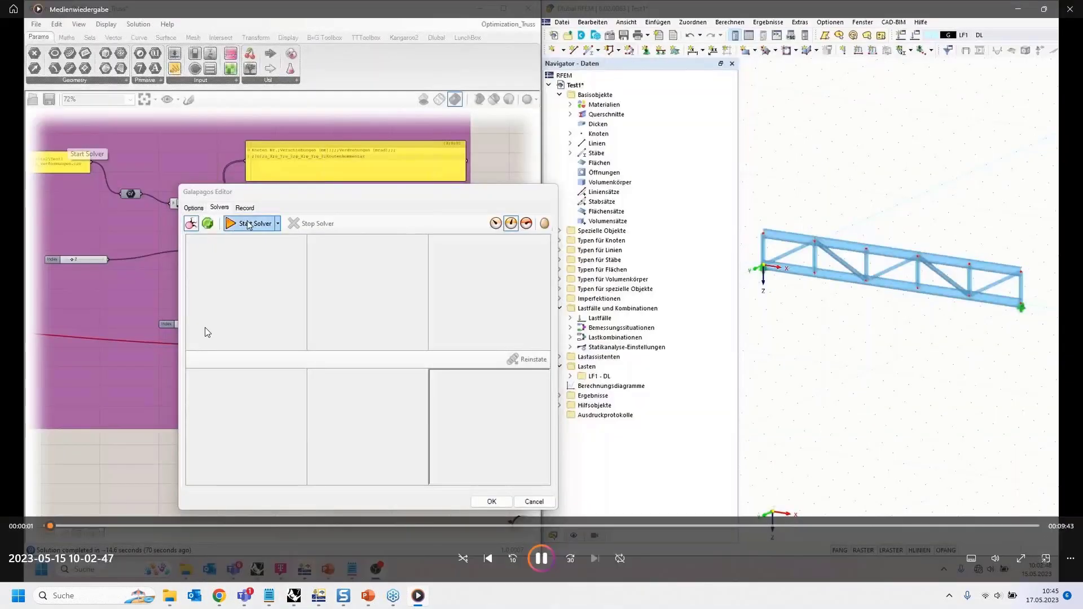
# - Scrub the recording from about 1:21 to the Galapagos fitness graph at 00:09:15
pyautogui.click(75, 526)
pyautogui.moveTo(77, 522); pyautogui.dragTo(199, 522)
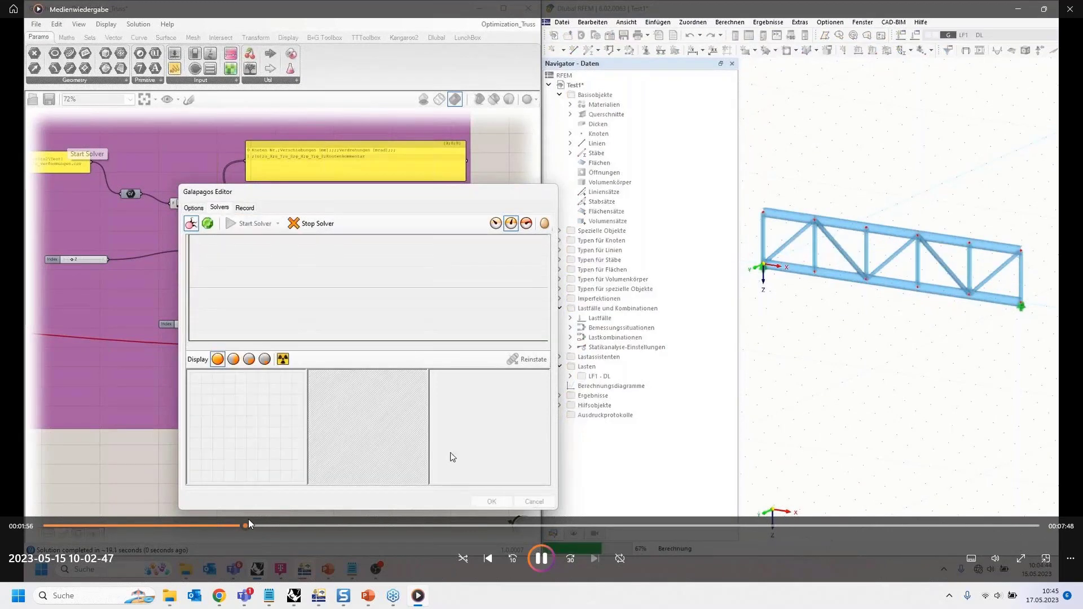
pyautogui.moveTo(249, 519); pyautogui.dragTo(1023, 518)
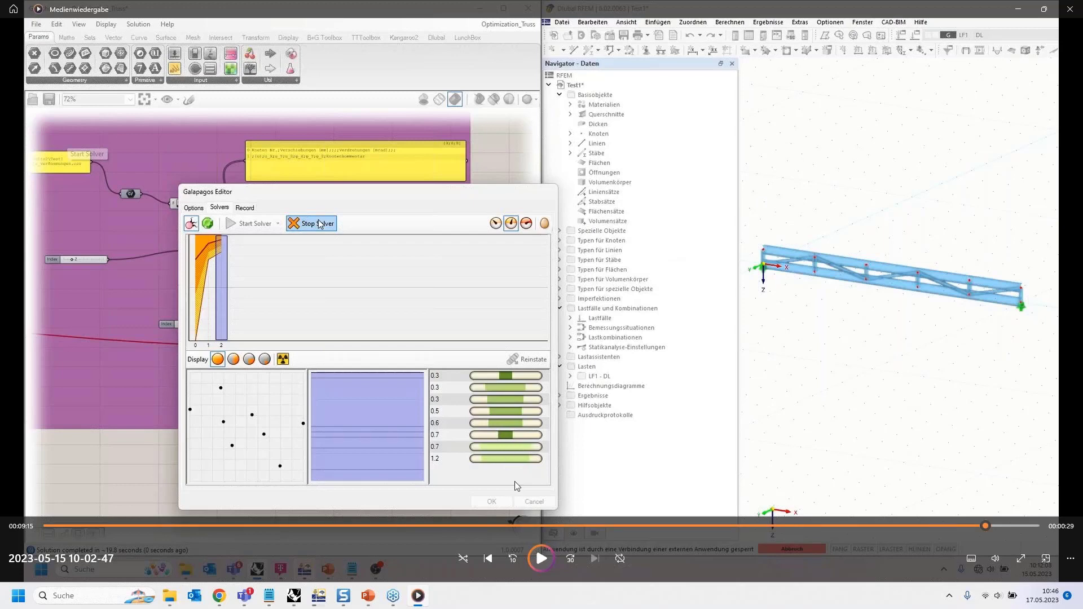
# - View the paused recording full screen, then exit back to Media Player's recent-media home page
pyautogui.rightClick(495, 413)
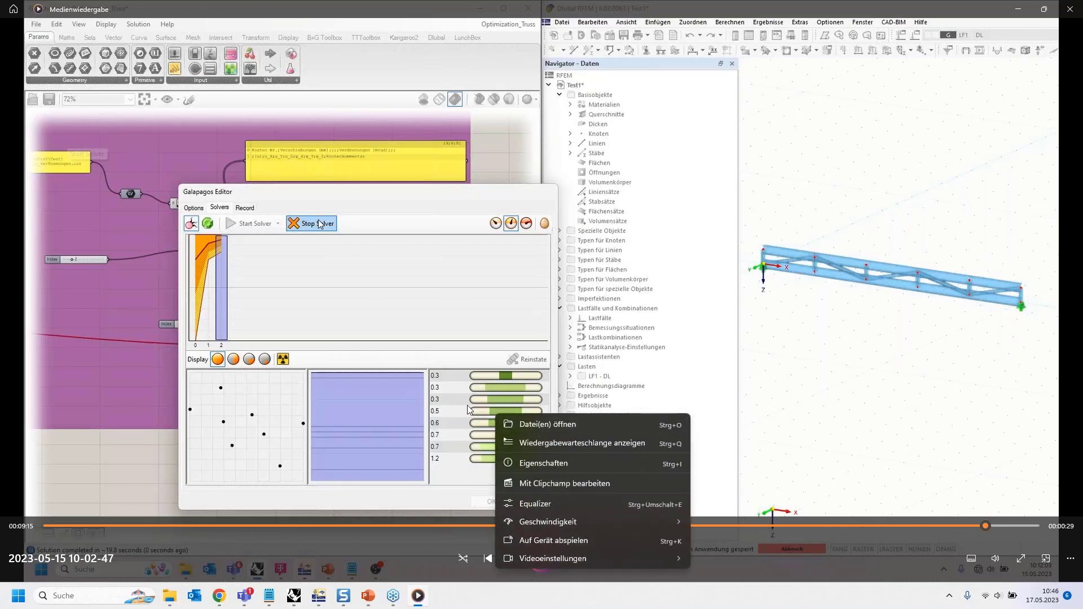
pyautogui.click(458, 475)
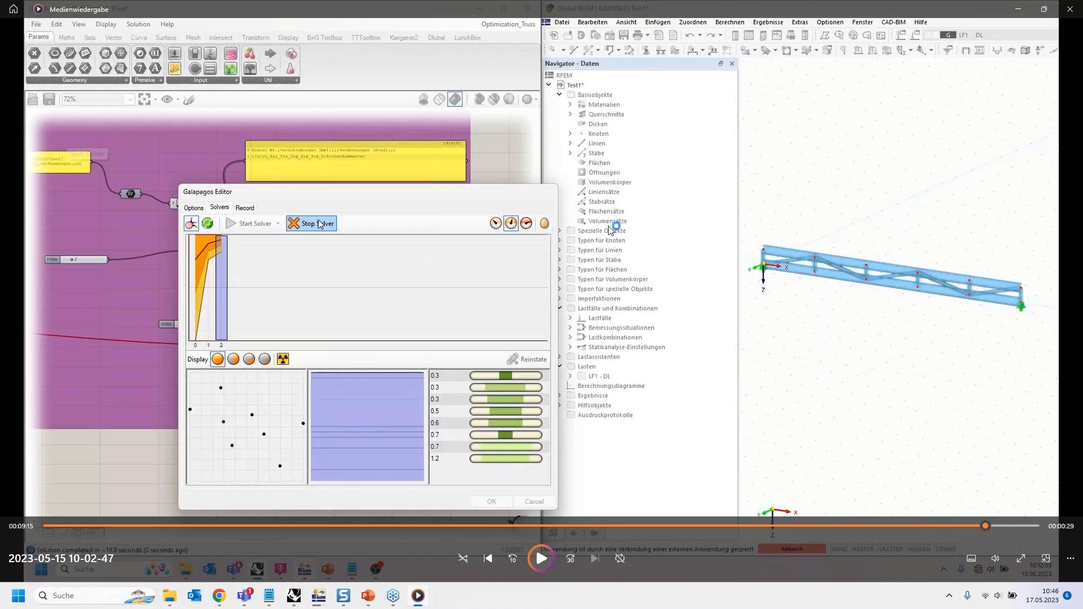
pyautogui.doubleClick(590, 150)
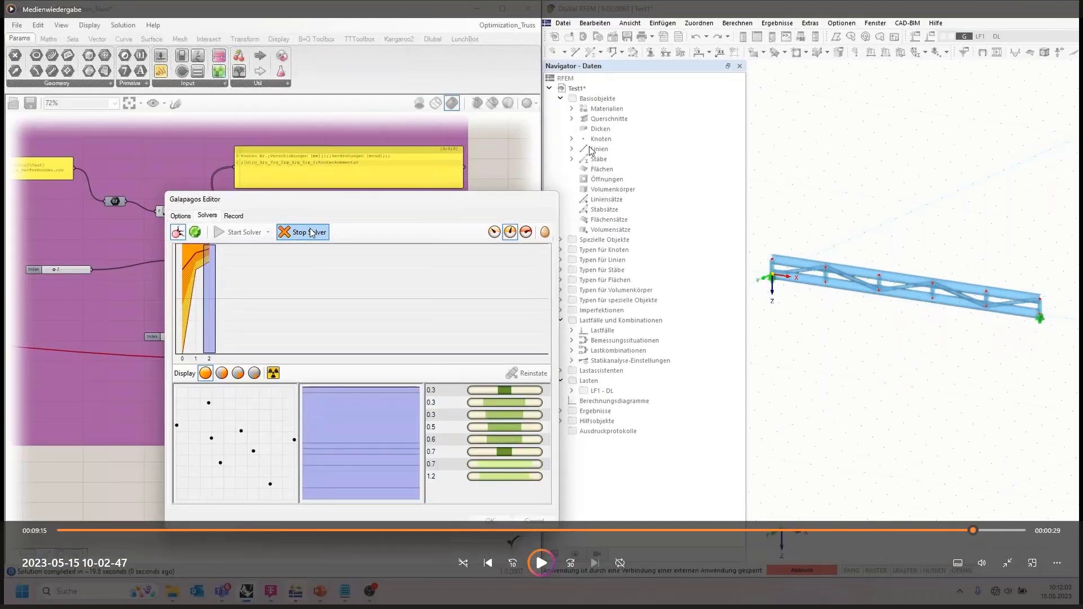
pyautogui.press('Escape')
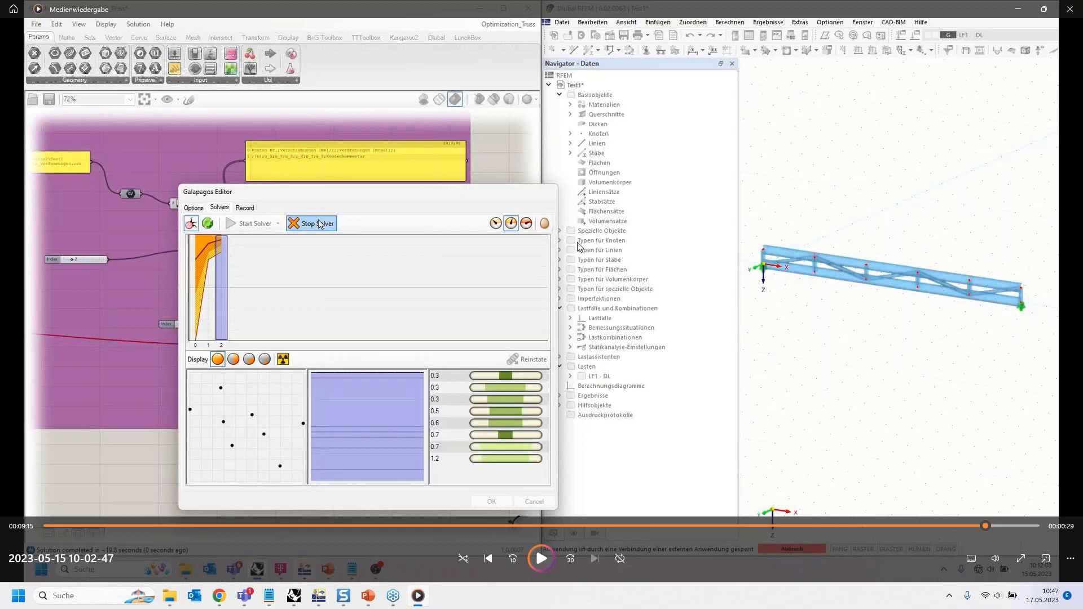
pyautogui.press('Escape')
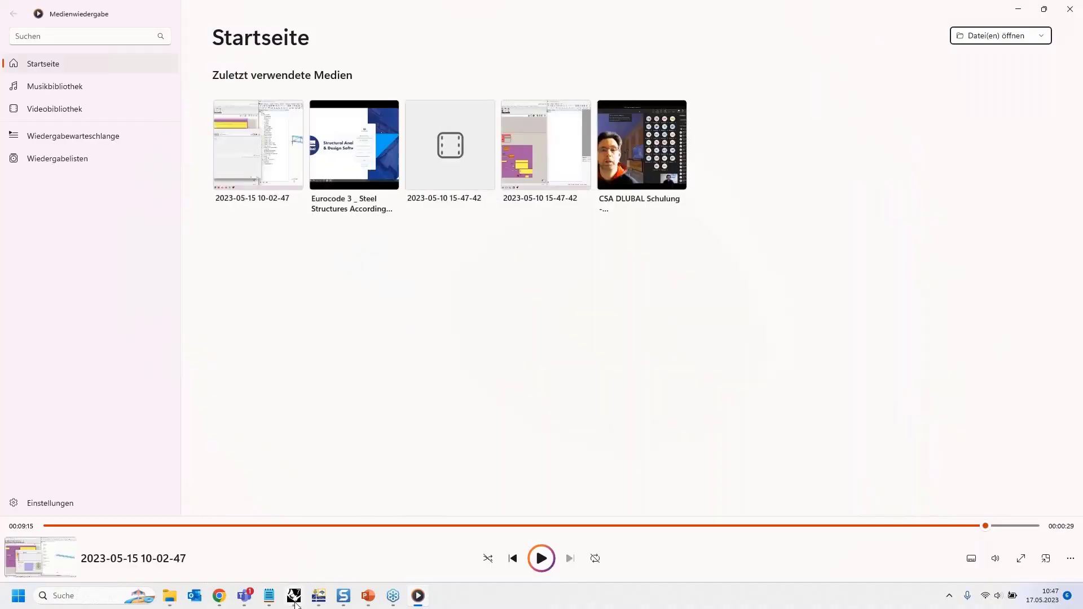
pyautogui.click(295, 602)
# - Minimise Media Player and bring back slide 7, 'New features of the GH interface'
pyautogui.click(1017, 12)
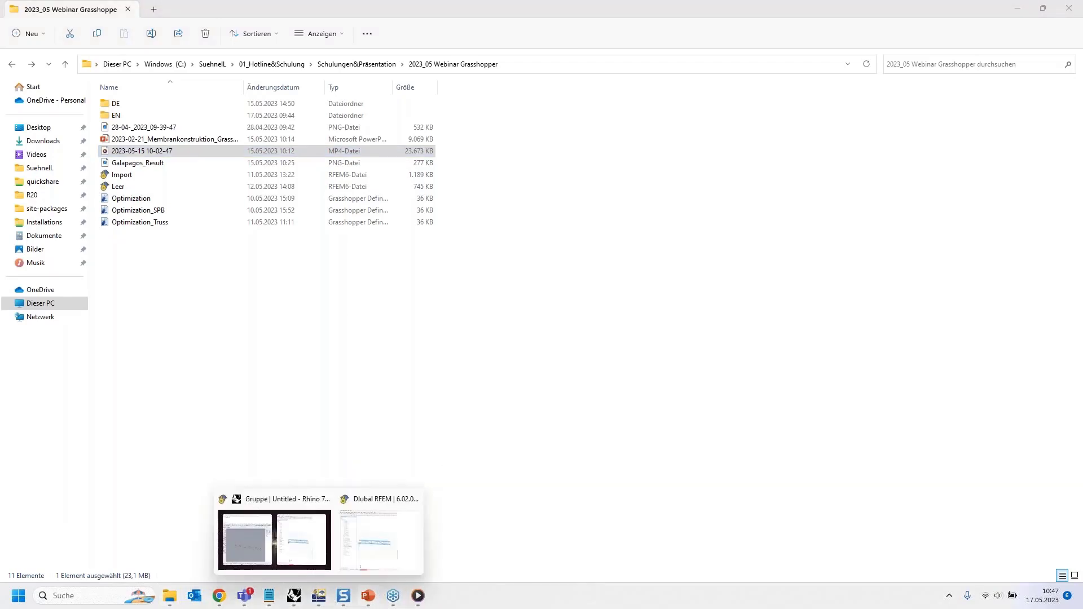
pyautogui.moveTo(368, 596)
pyautogui.click(471, 566)
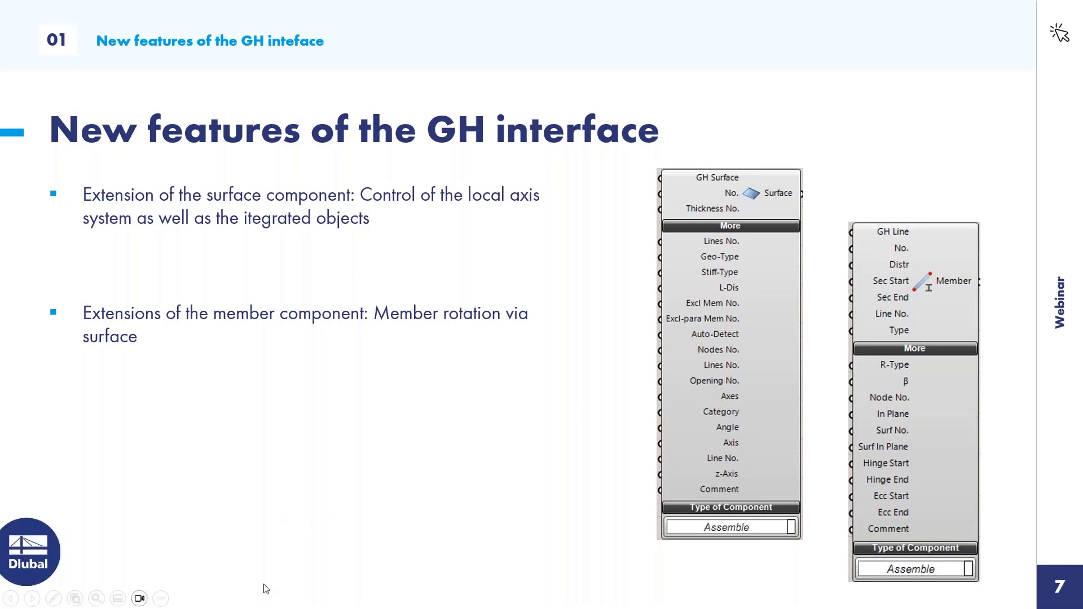
# - Leave the slideshow and resume presenting slide 8, 'Book your free Online Appointment!'
pyautogui.press('Escape')
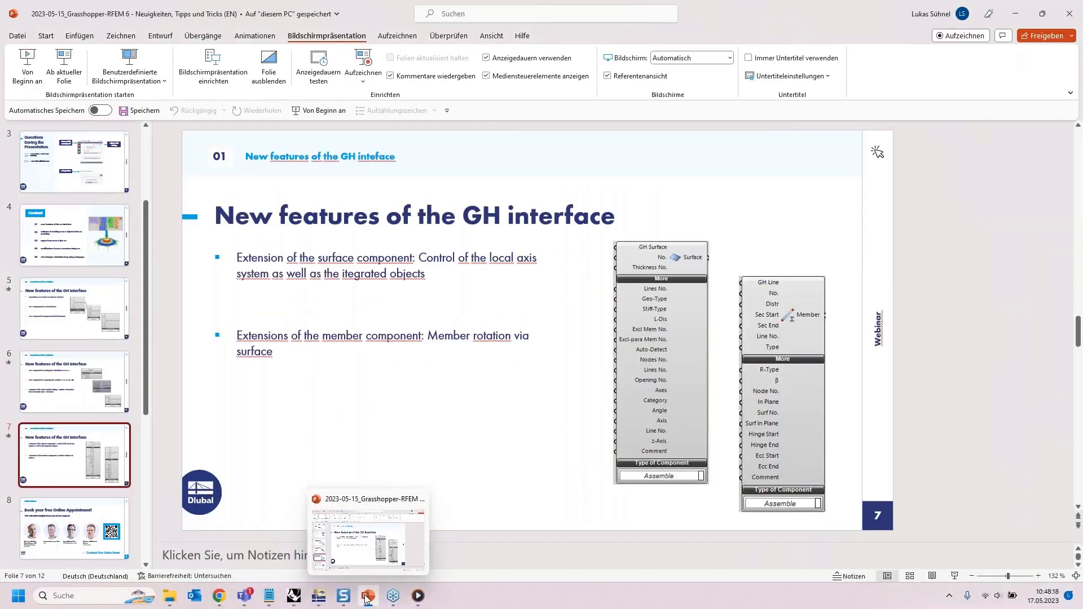
pyautogui.click(367, 598)
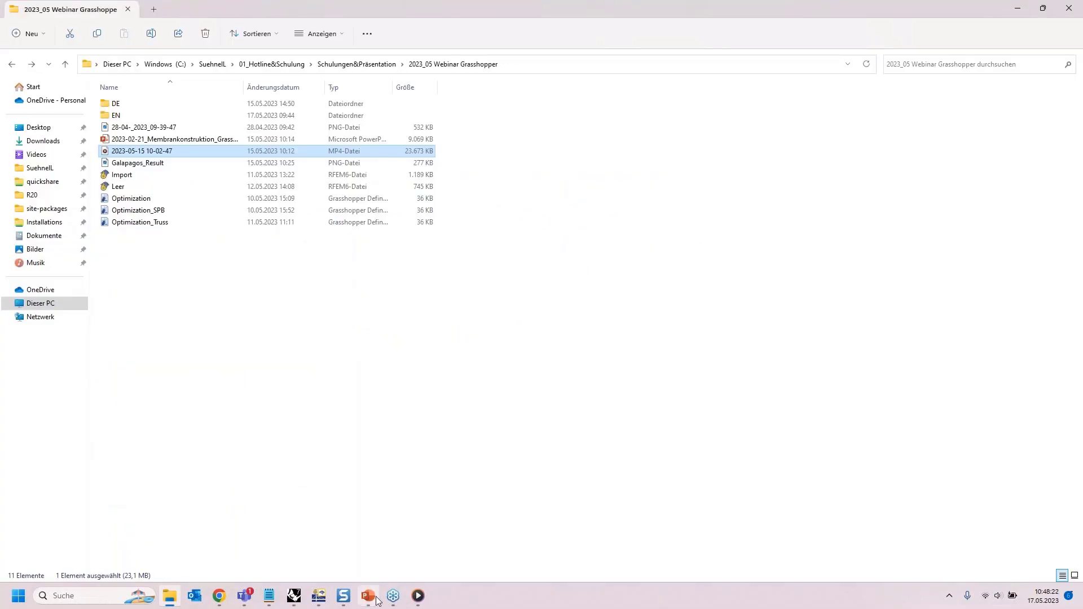
pyautogui.moveTo(372, 601)
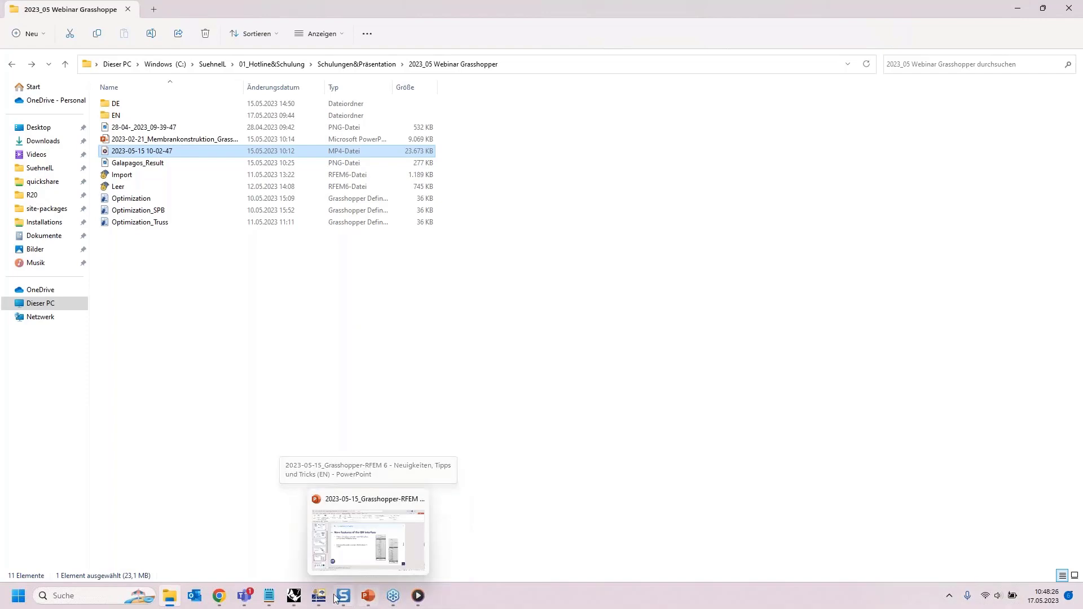
pyautogui.moveTo(294, 596)
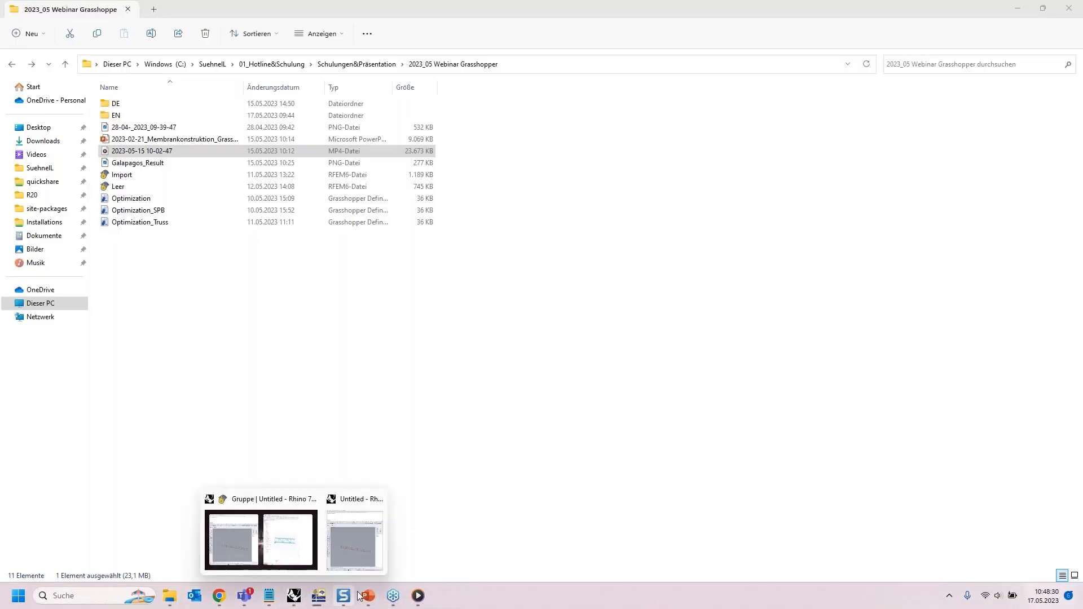
pyautogui.click(393, 596)
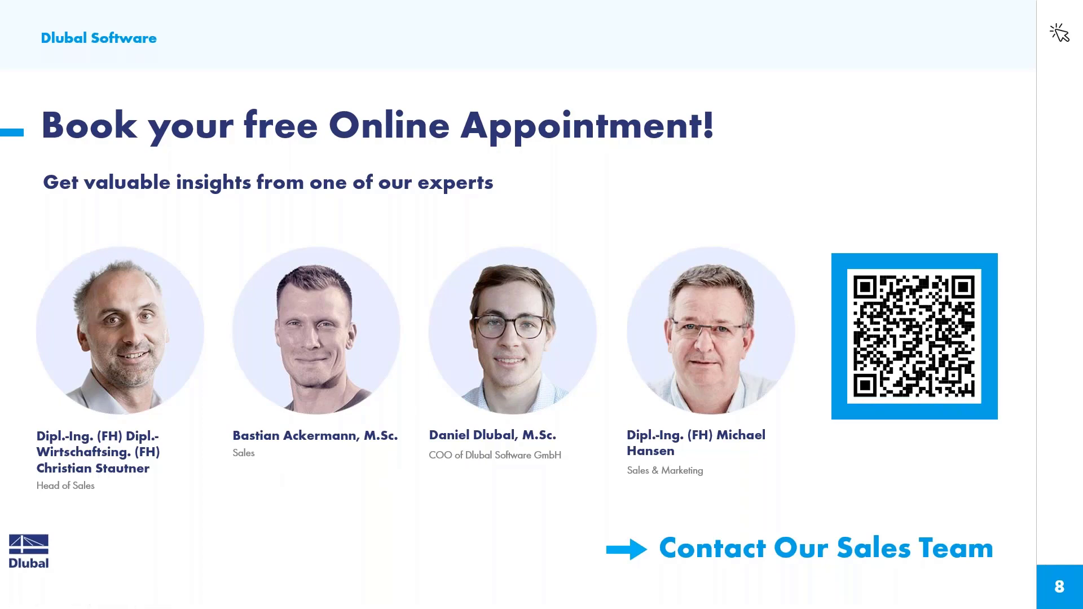
# - Switch to Chrome and browse dlubal.com's 179 webinars via NEWS & EVENTS > Webinars
pyautogui.hotkey('alt', 'Tab')
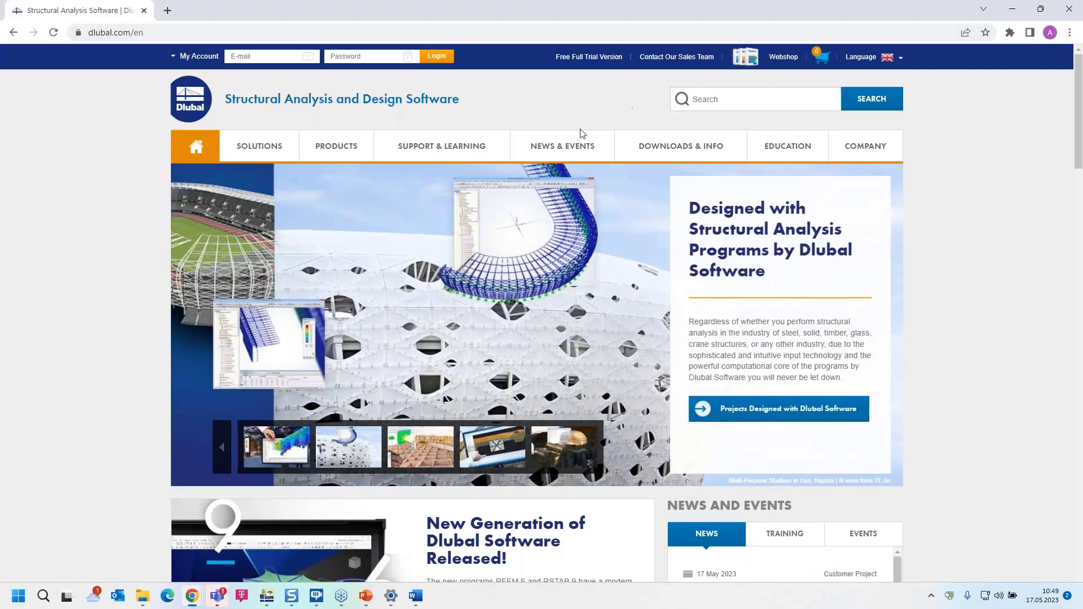
pyautogui.moveTo(562, 151)
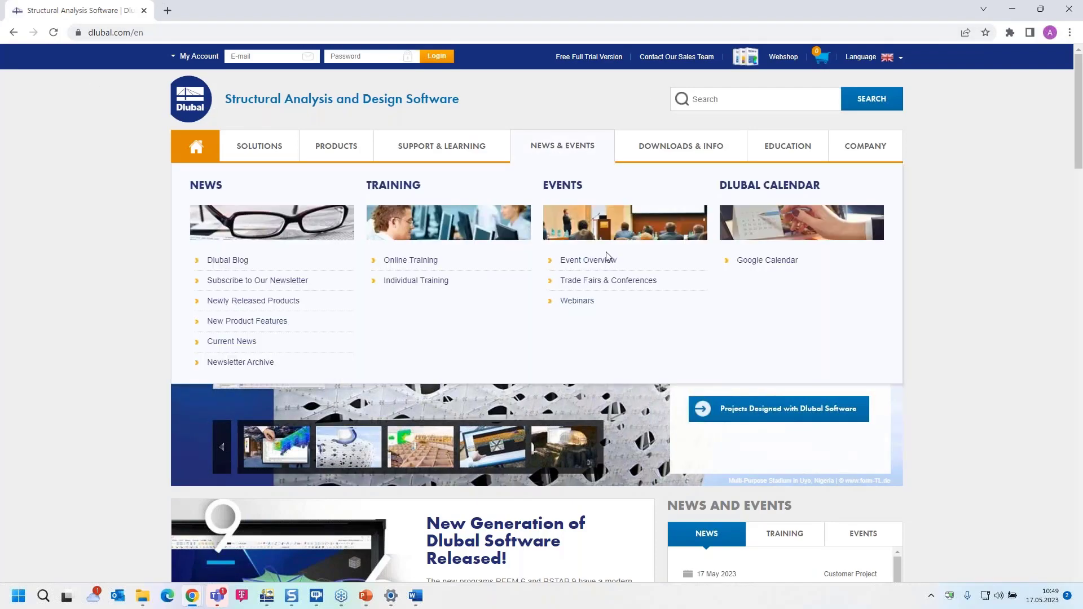
pyautogui.click(579, 303)
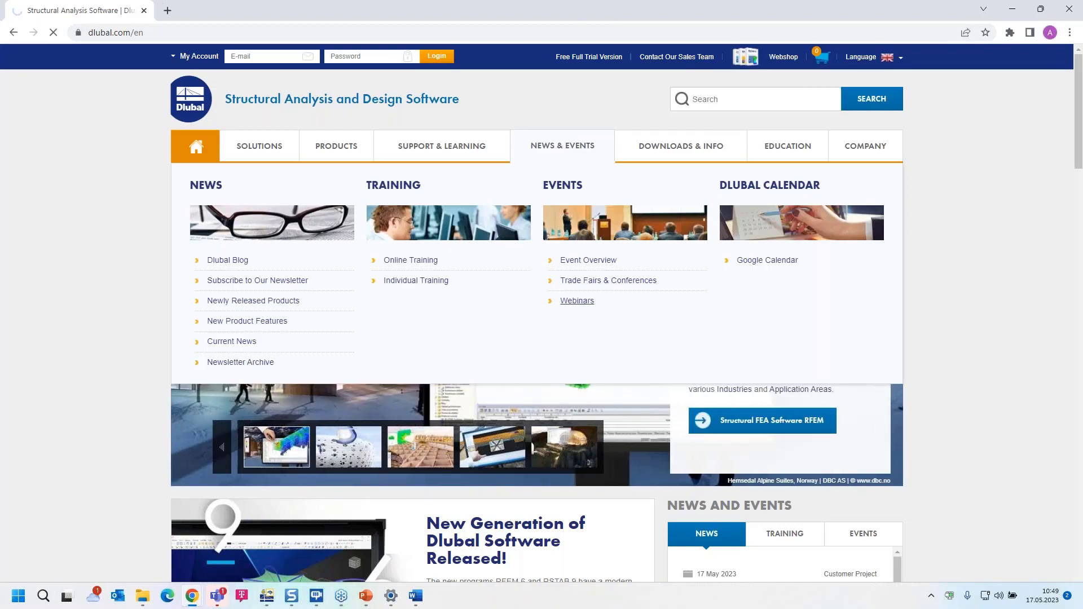
pyautogui.scroll(-5, 578, 304)
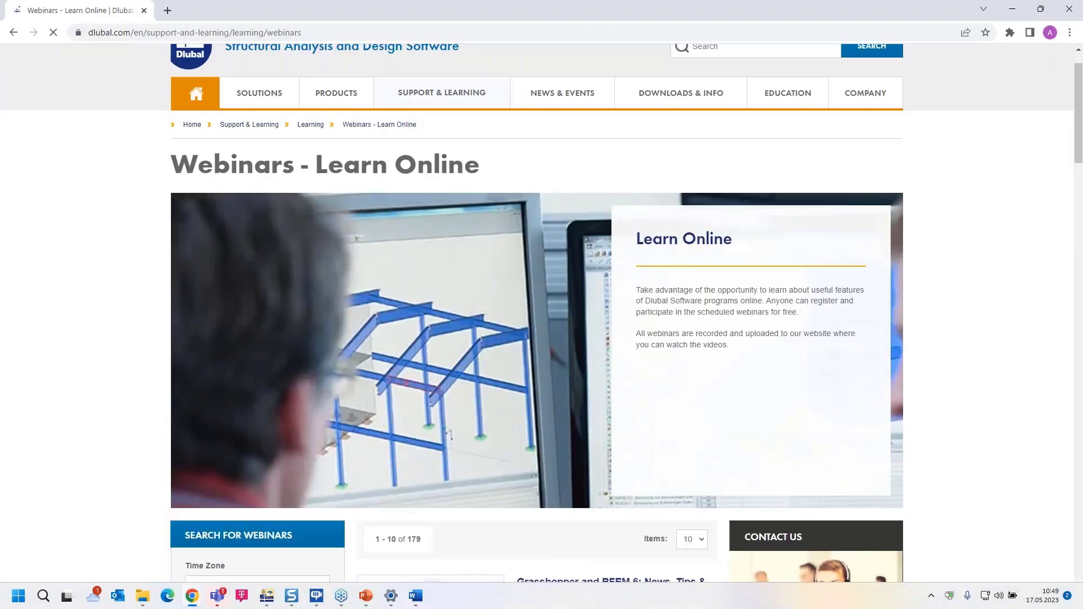
pyautogui.scroll(-2, 575, 316)
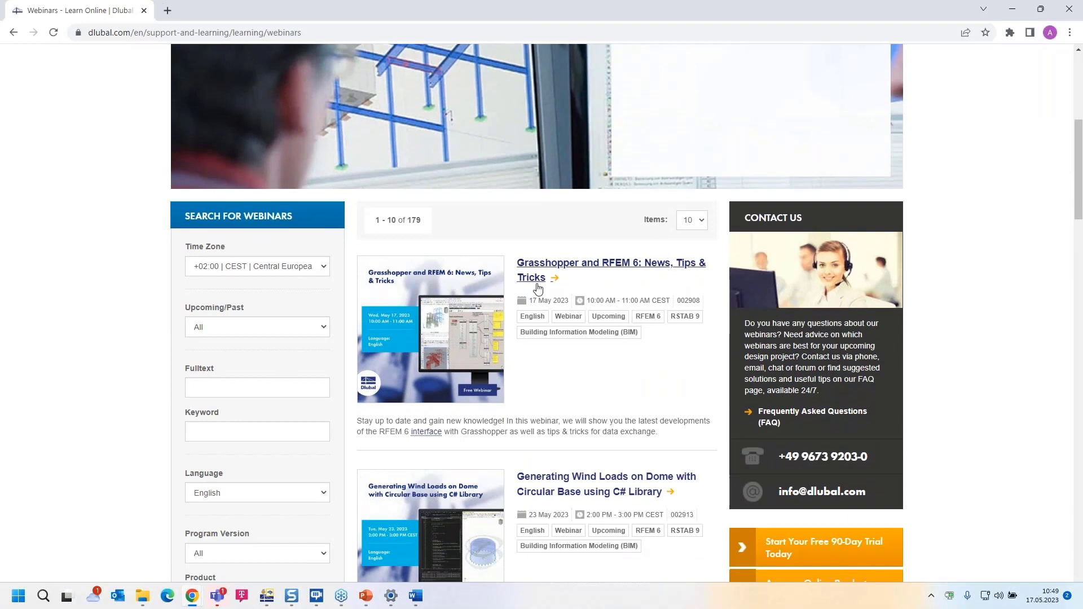
pyautogui.scroll(-2, 576, 344)
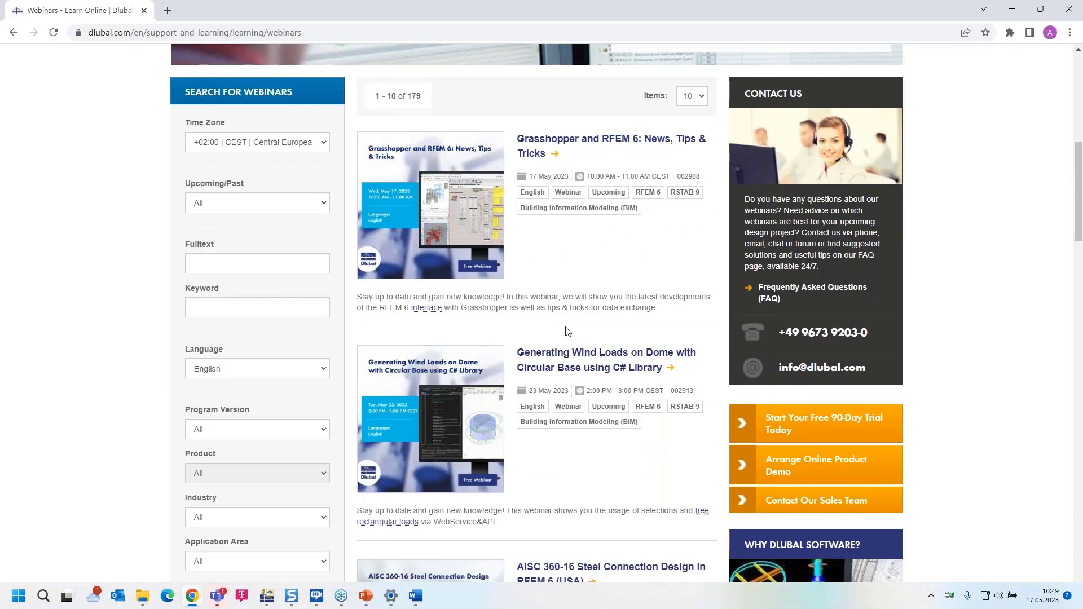
pyautogui.scroll(-10, 570, 331)
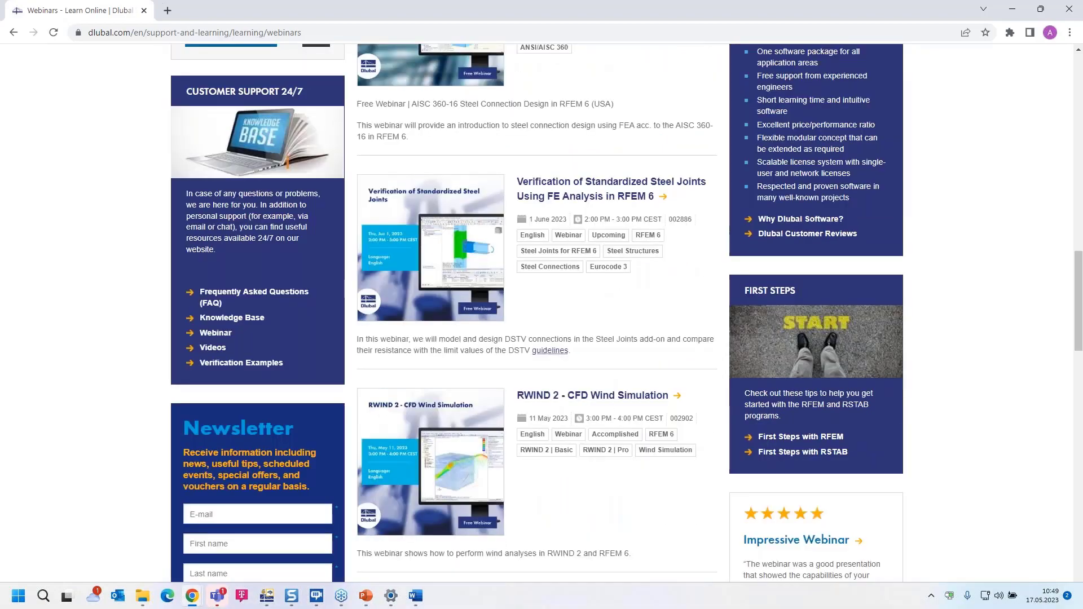
pyautogui.scroll(15, 576, 334)
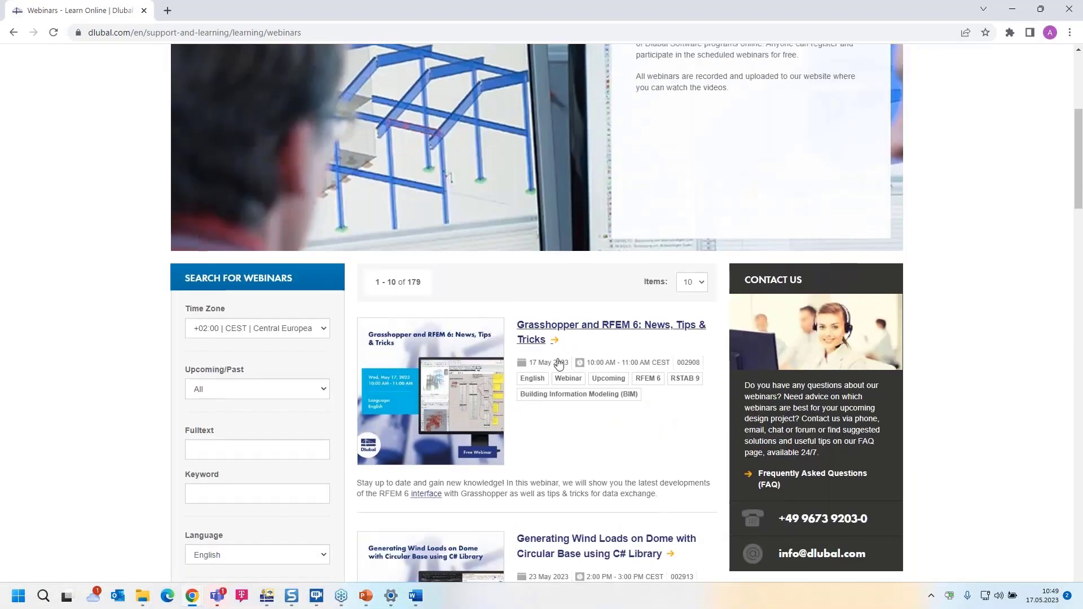
# - Review the 17 May 2023 webinar's details, downloads and recommendations
pyautogui.click(546, 330)
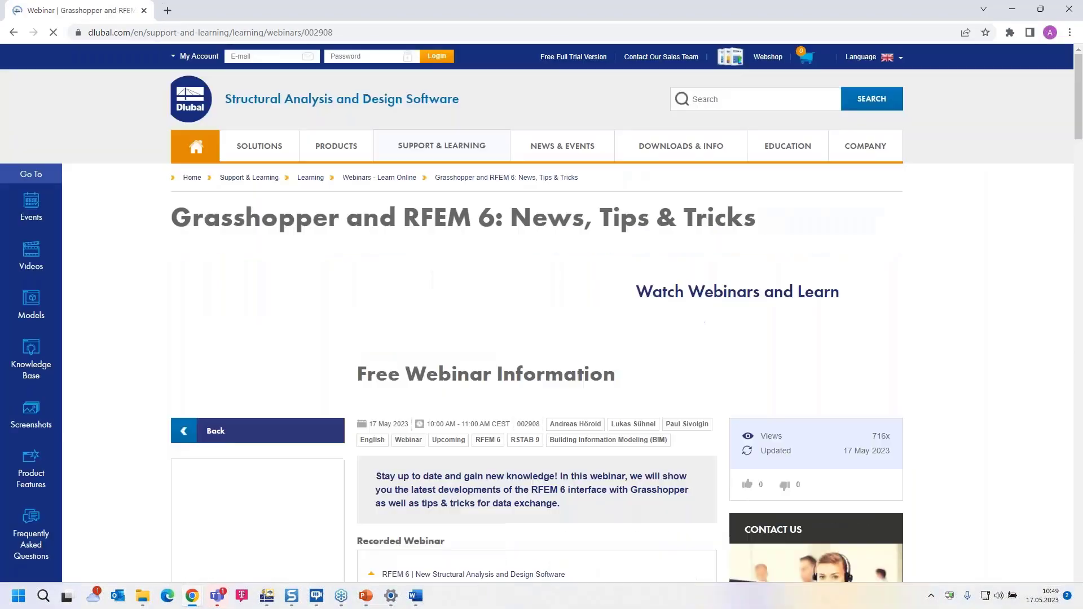
pyautogui.scroll(-1, 474, 331)
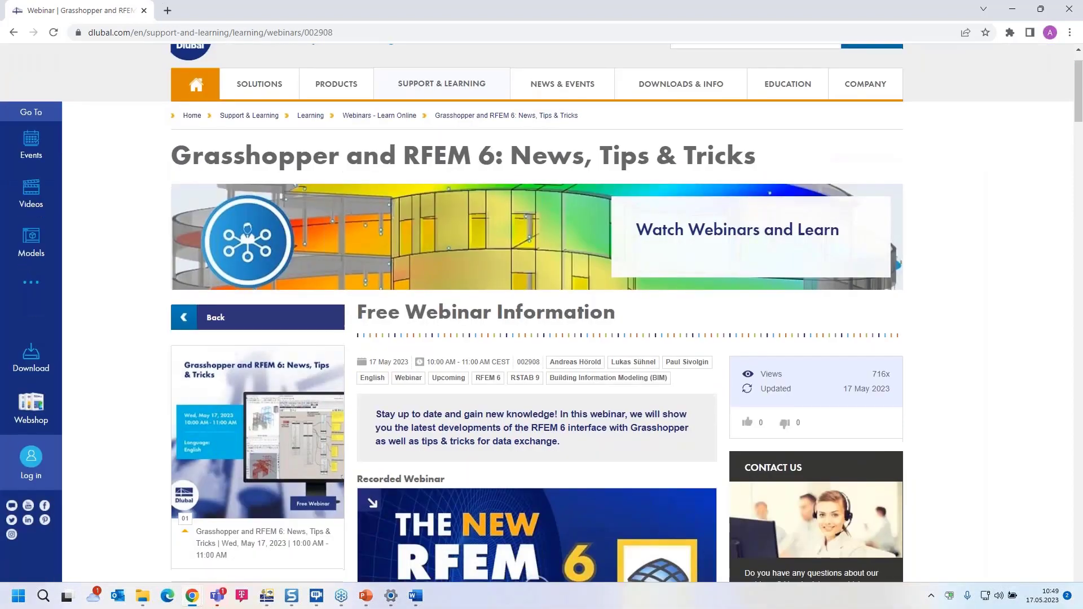
pyautogui.scroll(-4, 485, 420)
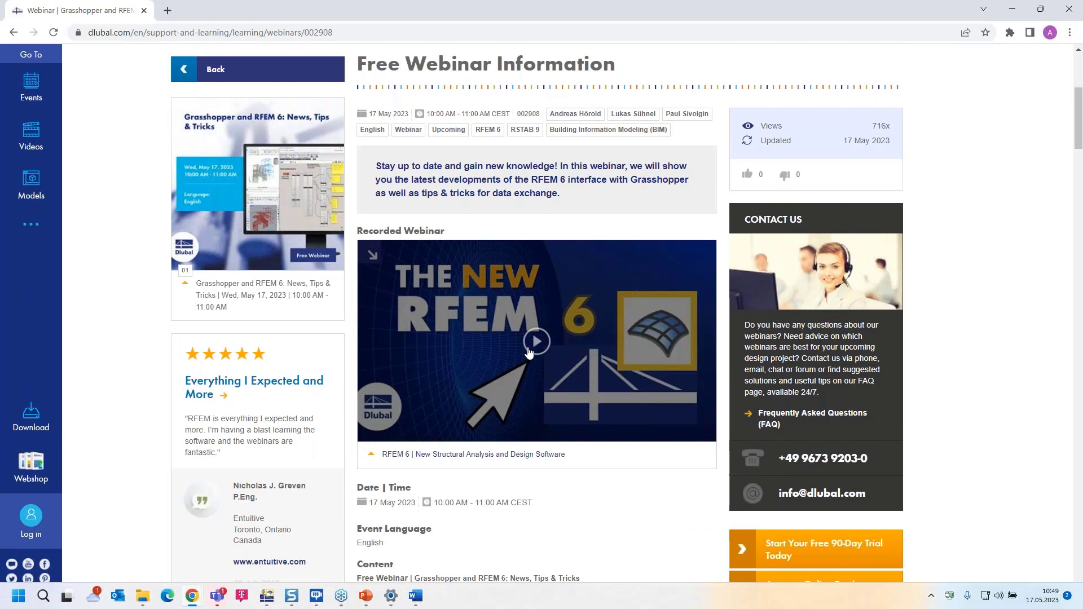
pyautogui.scroll(-13, 564, 353)
pyautogui.scroll(-4, 463, 310)
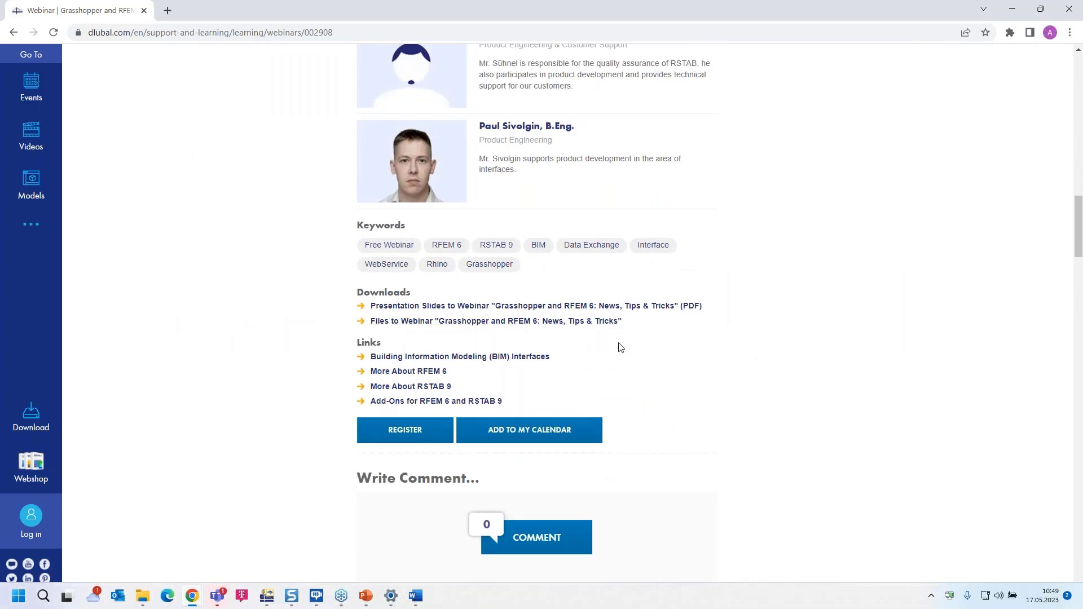
pyautogui.scroll(-6, 616, 346)
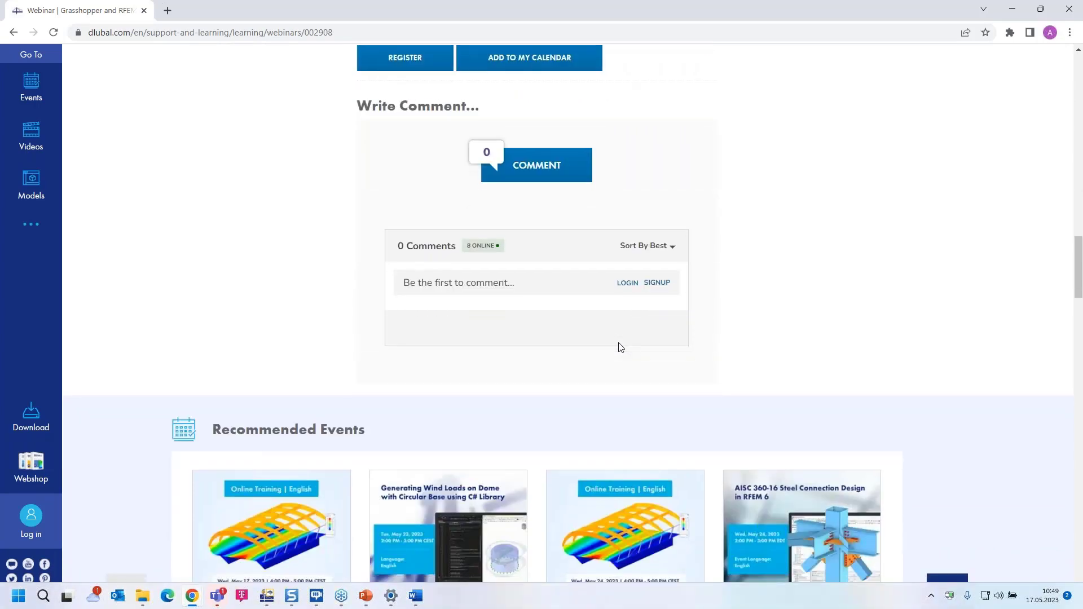
pyautogui.scroll(-11, 620, 346)
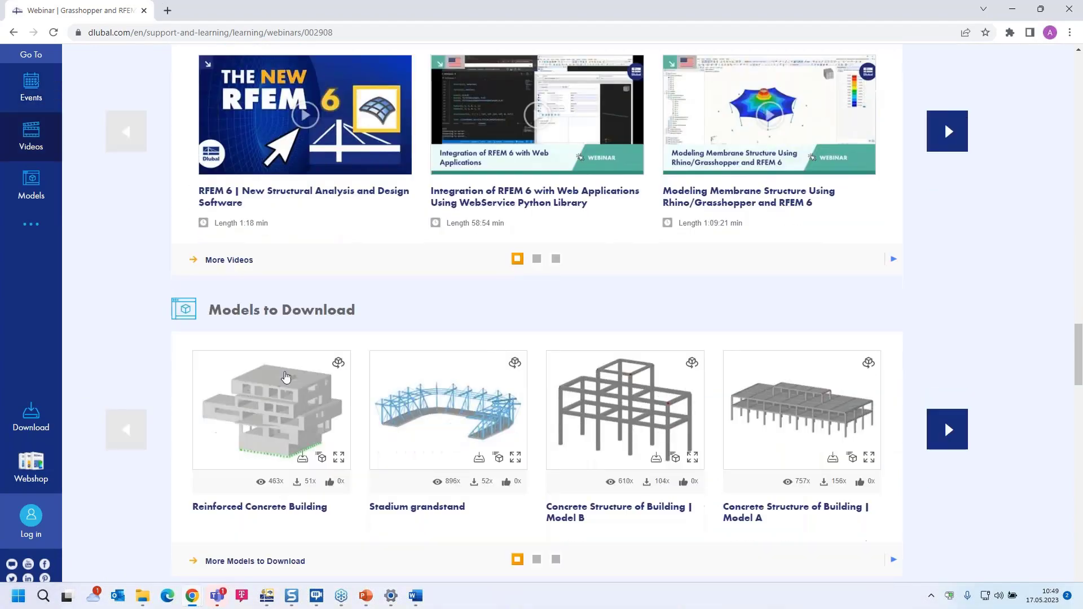
pyautogui.scroll(15, 410, 349)
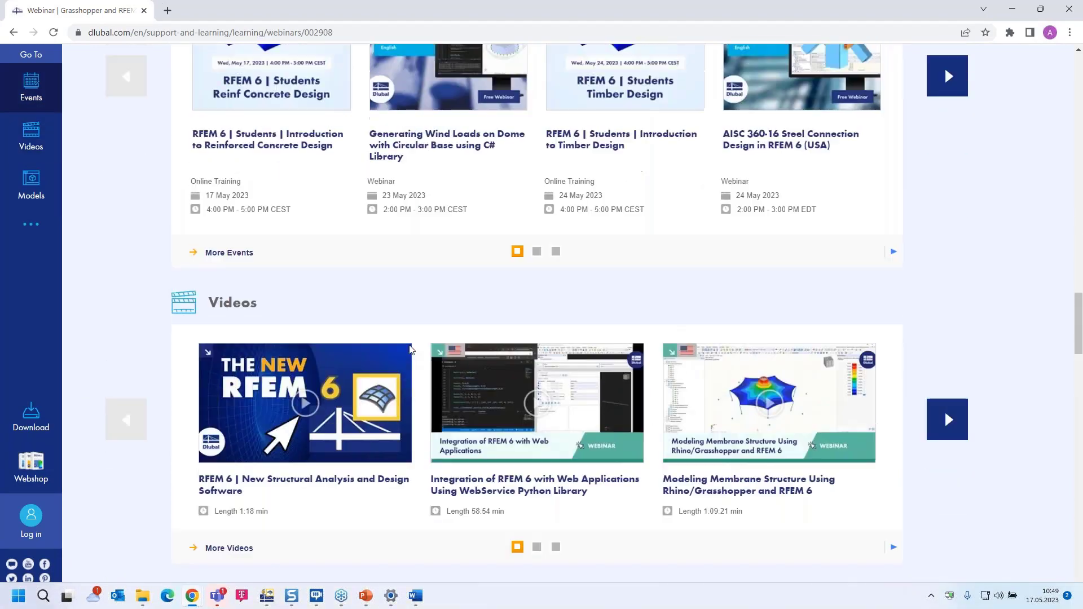
pyautogui.scroll(10, 410, 350)
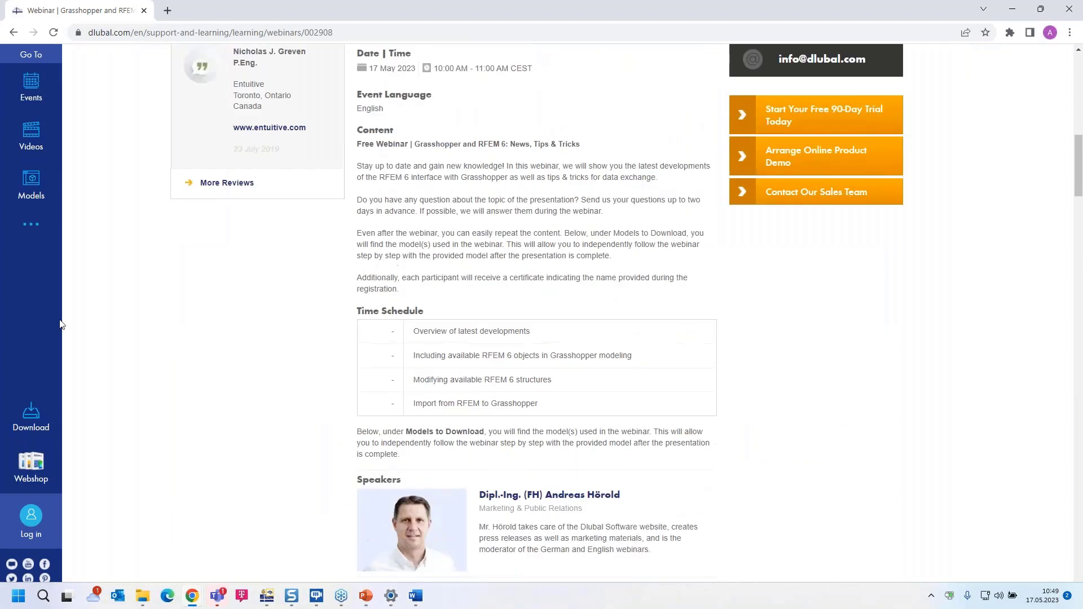